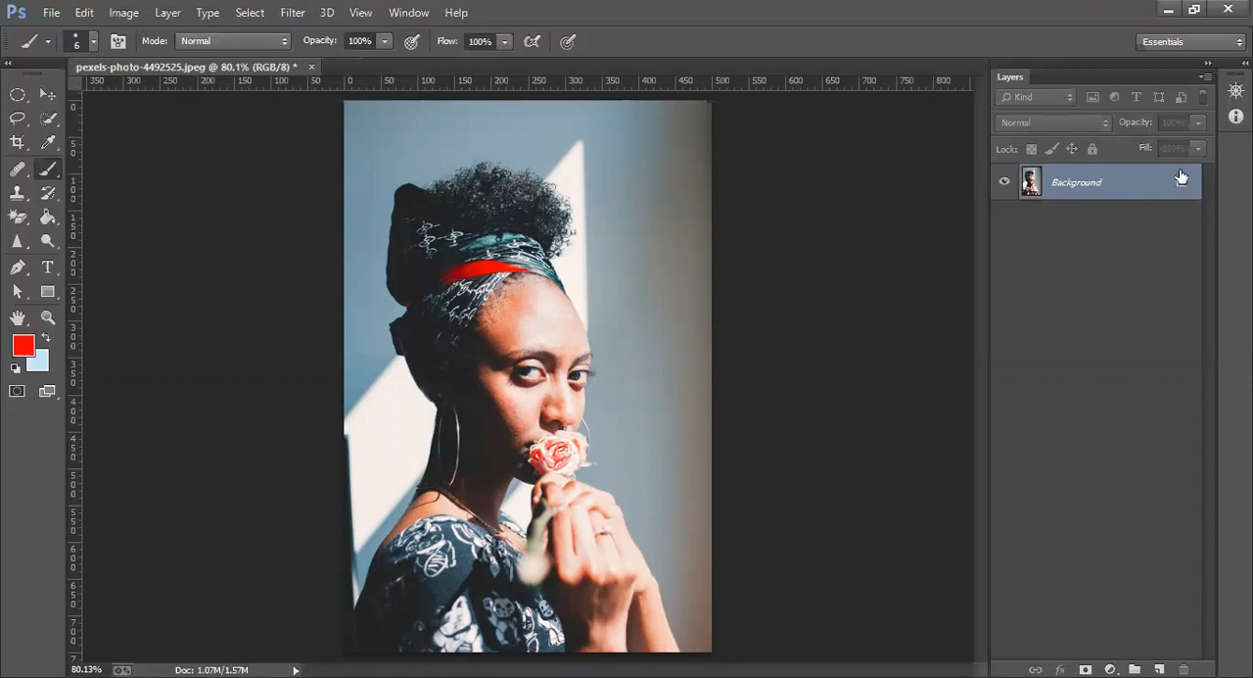
# Add an empty layer above the photo and make a Quick Selection on the Background layer
pyautogui.click(1159, 669)
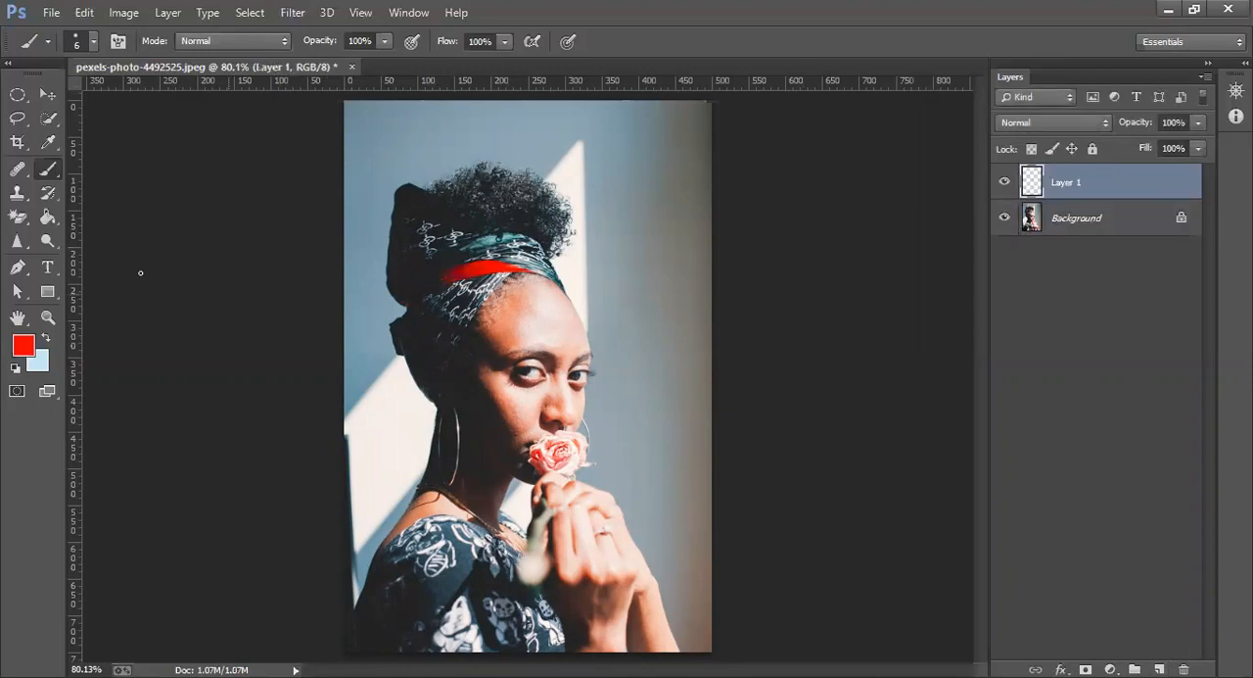
pyautogui.click(47, 118)
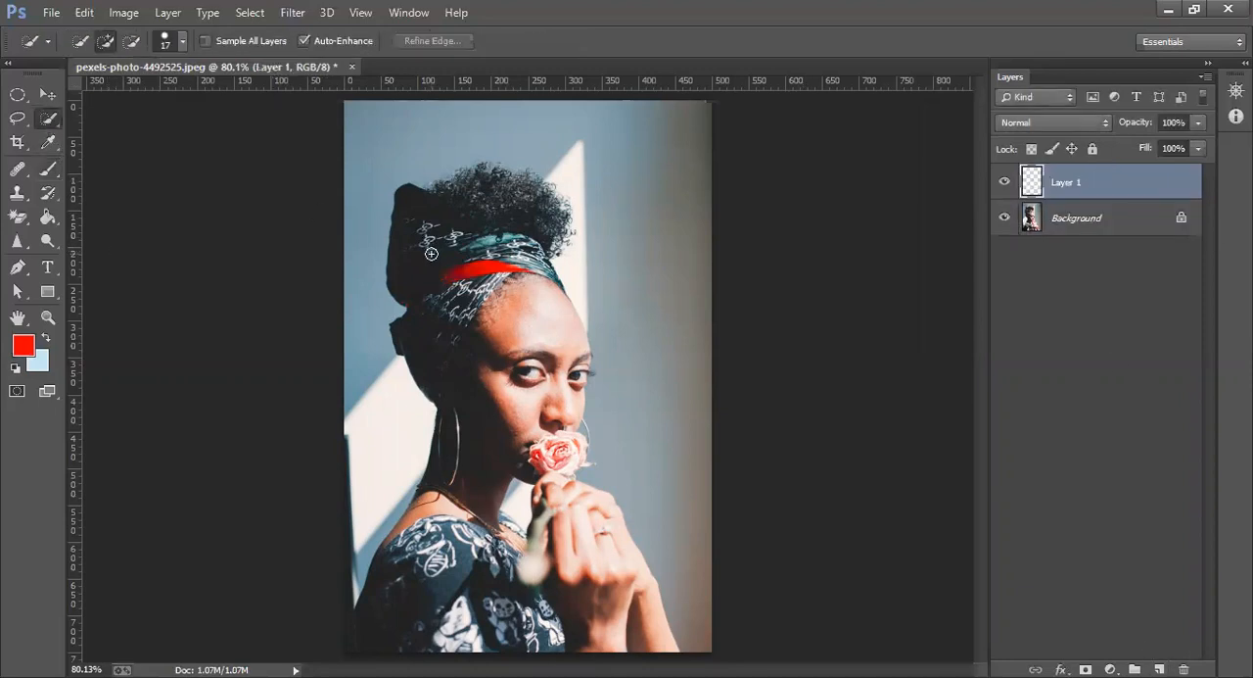
pyautogui.moveTo(403, 293)
pyautogui.mouseDown()
pyautogui.moveTo(412, 201)
pyautogui.moveTo(441, 223)
pyautogui.mouseUp()
pyautogui.hotkey('ctrl', 'd')
pyautogui.click(1031, 222)
pyautogui.moveTo(464, 264)
pyautogui.mouseDown()
pyautogui.moveTo(405, 200)
pyautogui.moveTo(431, 220)
pyautogui.moveTo(481, 182)
pyautogui.moveTo(531, 286)
pyautogui.mouseUp()
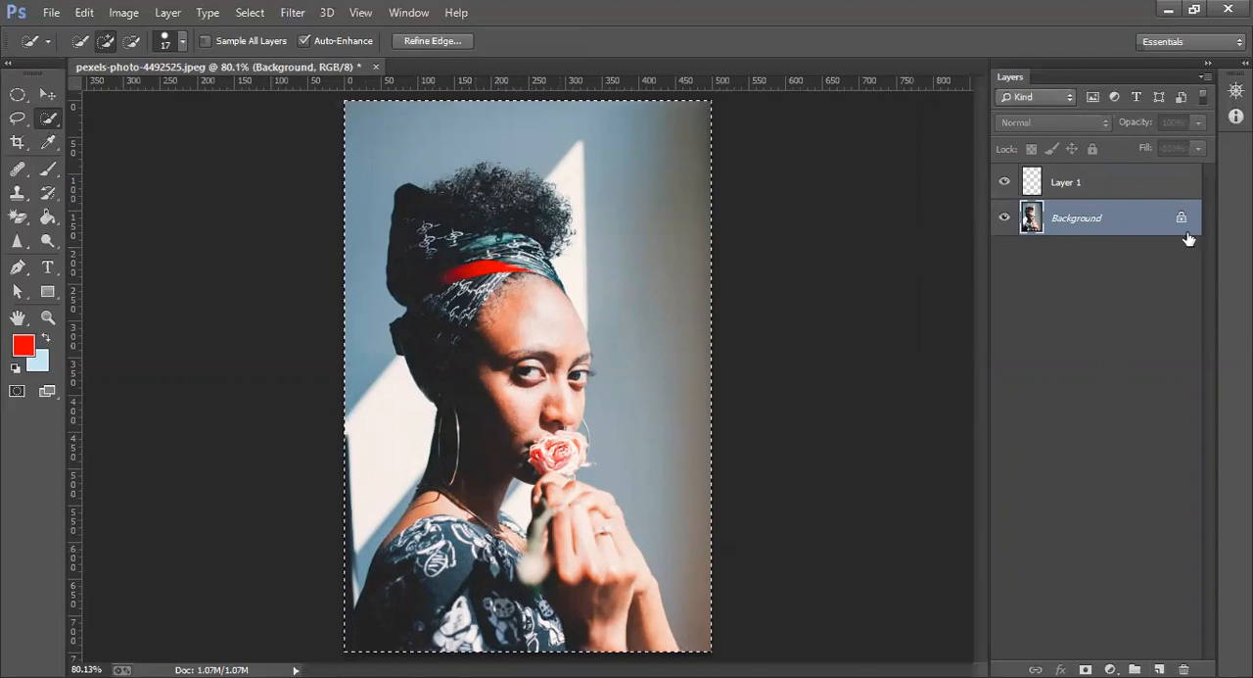
# Unlock the Background as a regular layer and convert it to a smart object
pyautogui.click(1181, 217)
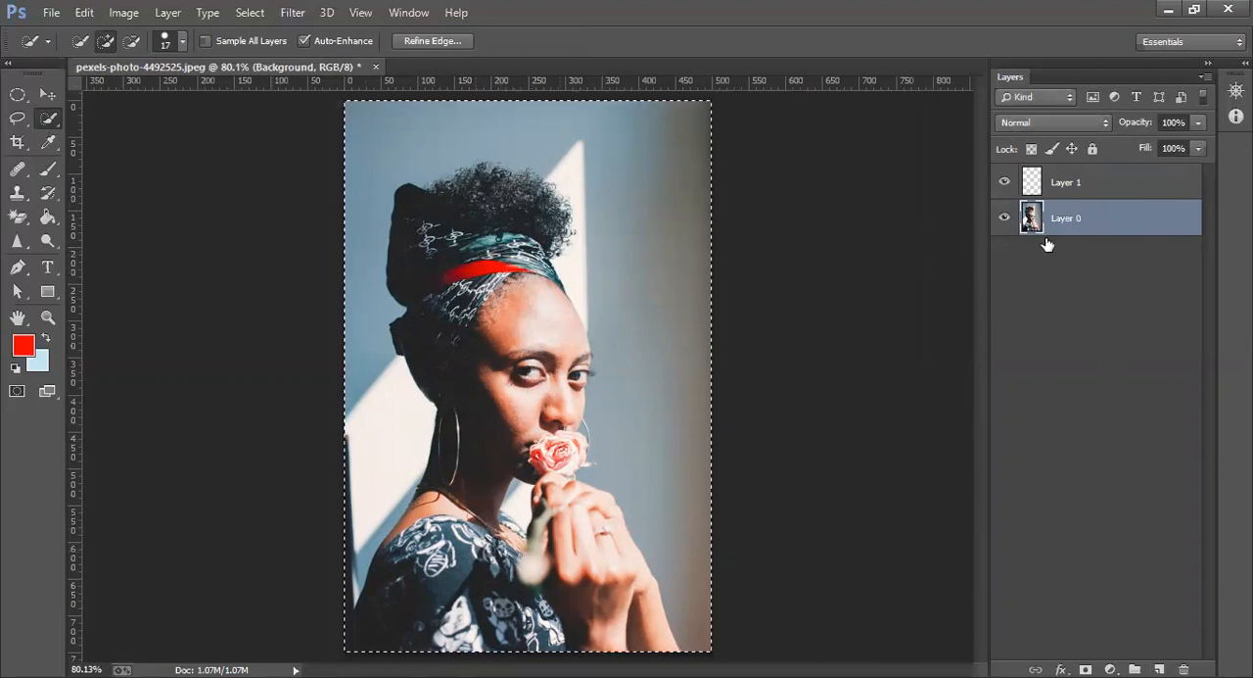
pyautogui.press('h')
pyautogui.doubleClick(1081, 231)
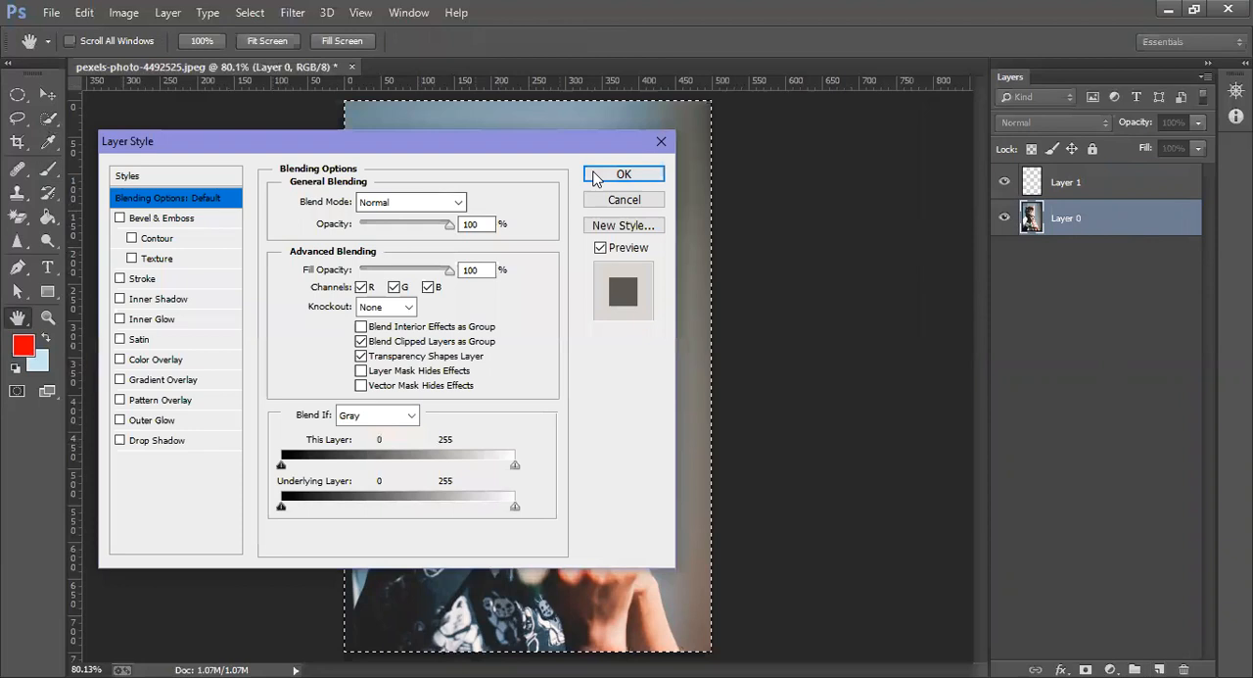
pyautogui.click(623, 173)
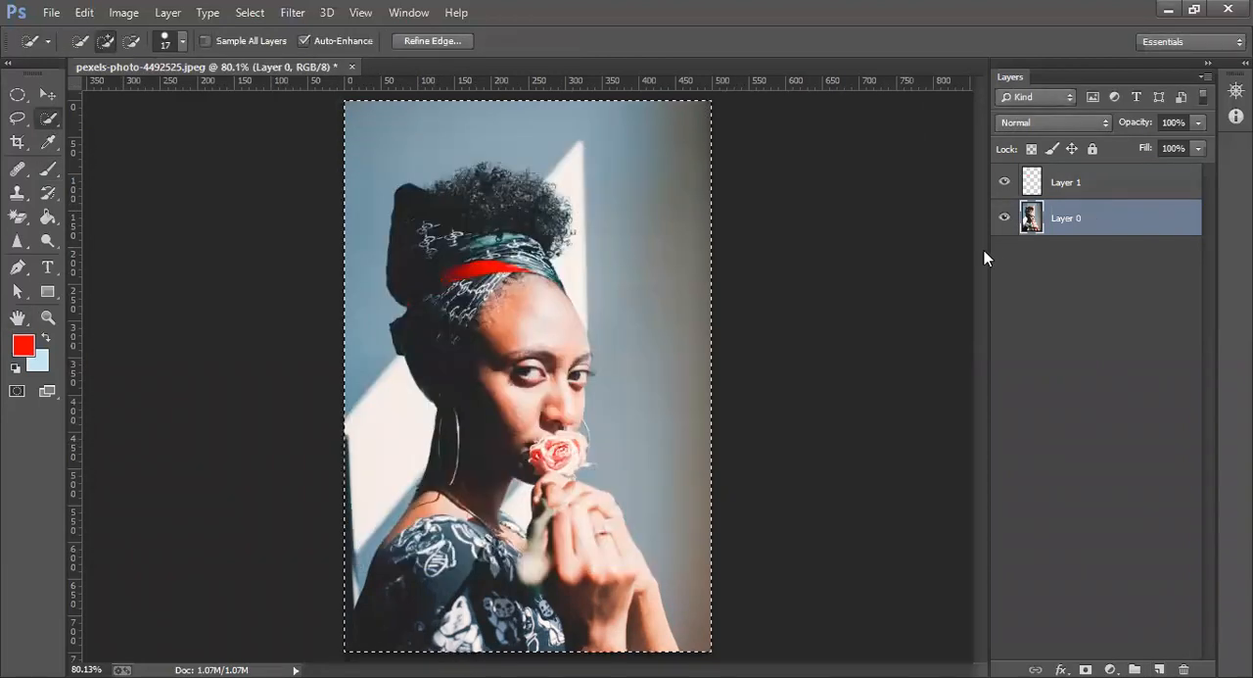
pyautogui.rightClick(1089, 219)
pyautogui.click(791, 232)
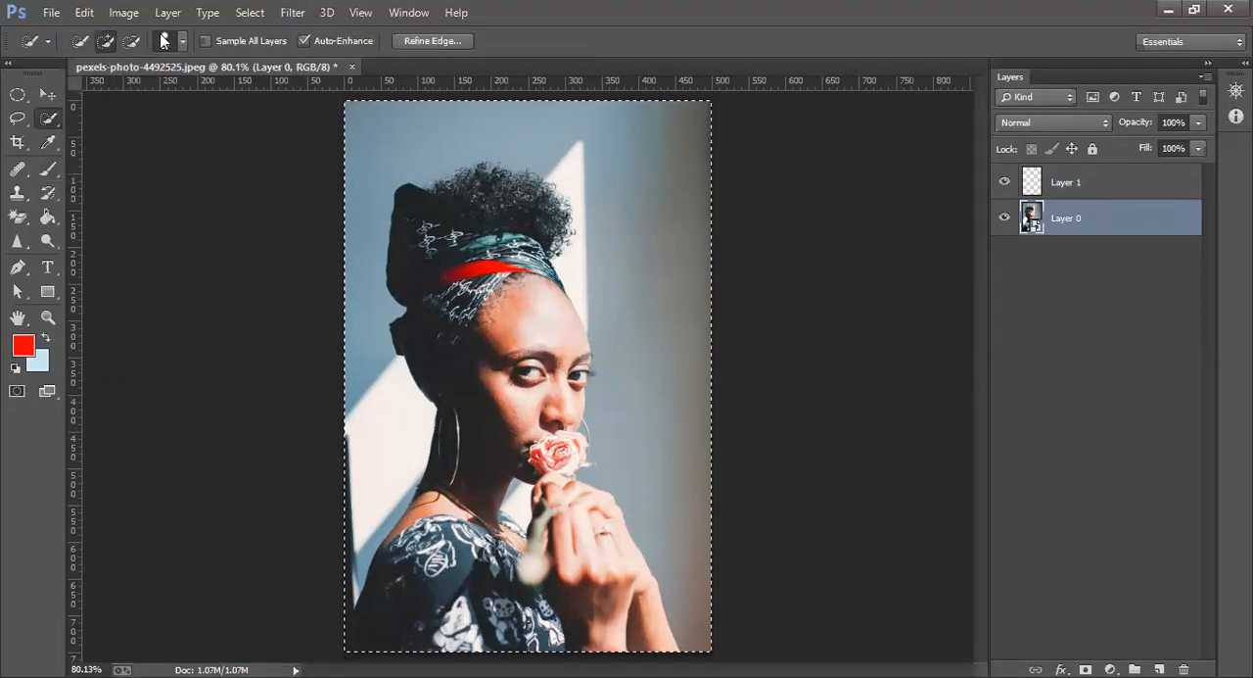
# Subtract the wall around the woman from the selection, including the bright patches behind her neck and shoulder
pyautogui.click(131, 40)
pyautogui.moveTo(421, 124); pyautogui.dragTo(363, 183)
pyautogui.moveTo(468, 135)
pyautogui.mouseDown()
pyautogui.moveTo(538, 142)
pyautogui.moveTo(625, 212)
pyautogui.moveTo(633, 342)
pyautogui.mouseUp()
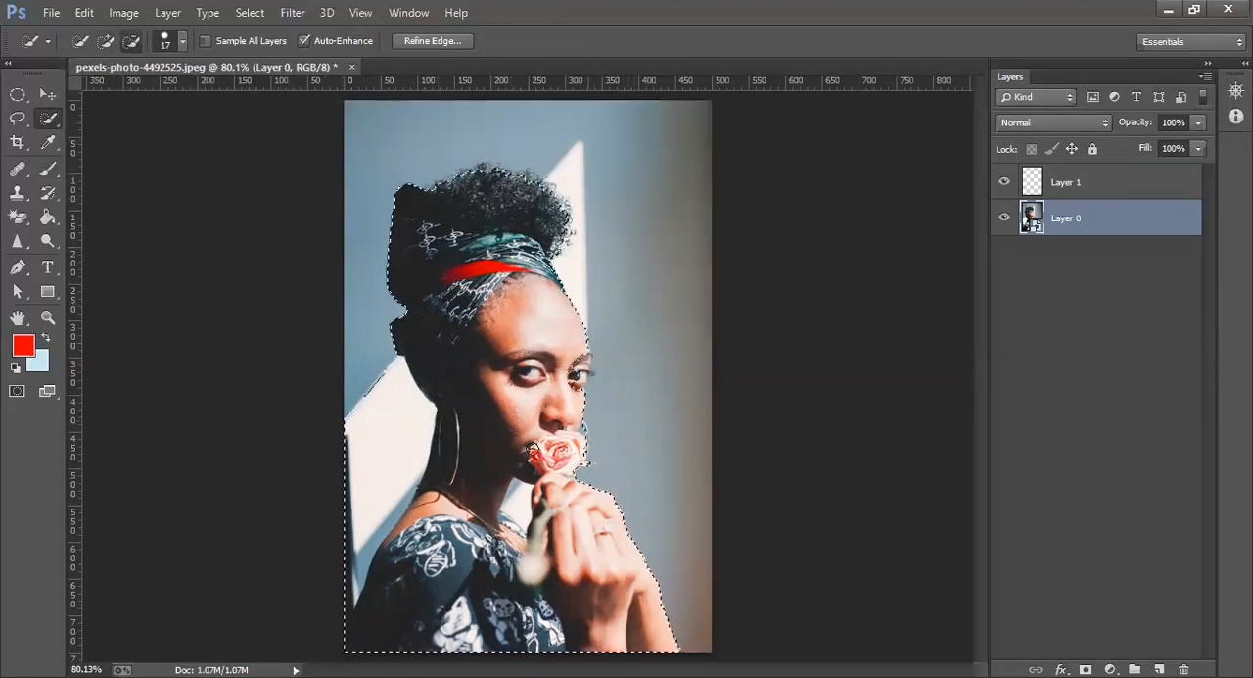
pyautogui.moveTo(379, 428); pyautogui.dragTo(366, 498)
pyautogui.moveTo(348, 571); pyautogui.dragTo(345, 593)
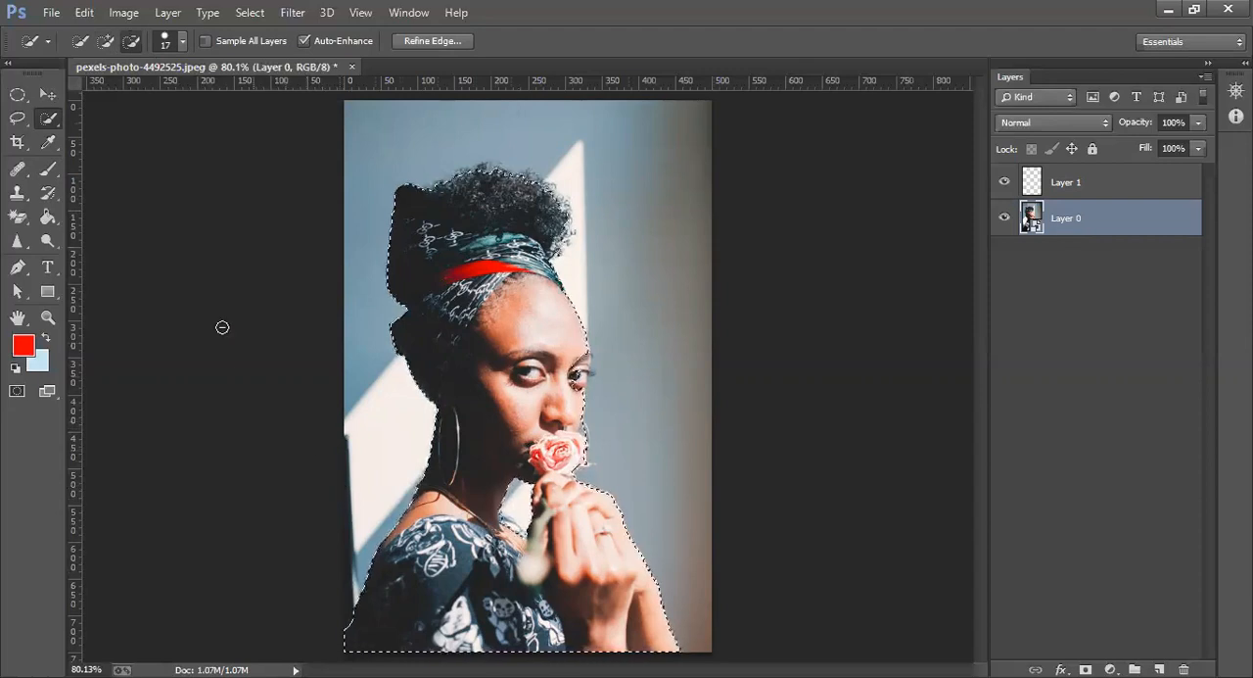
# Set the Quick Selection brush size to 7 px and add the eyebrow and eyelashes at the face's edge to the selection
pyautogui.click(104, 41)
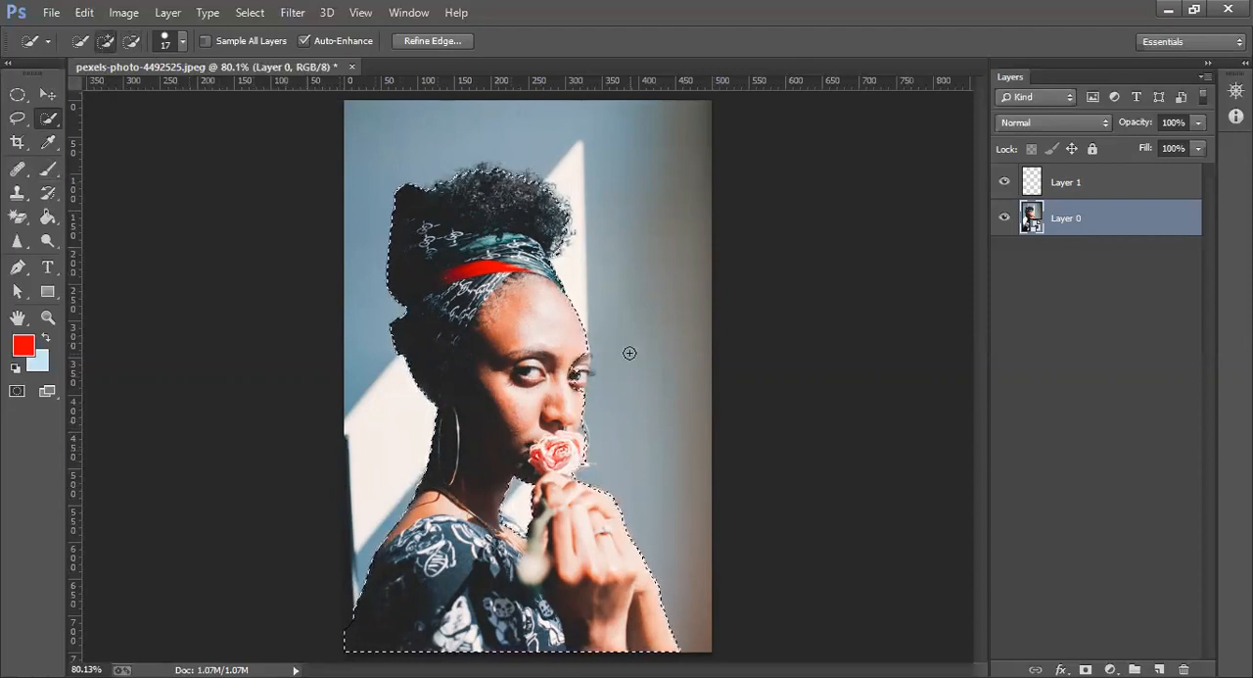
pyautogui.click(585, 363)
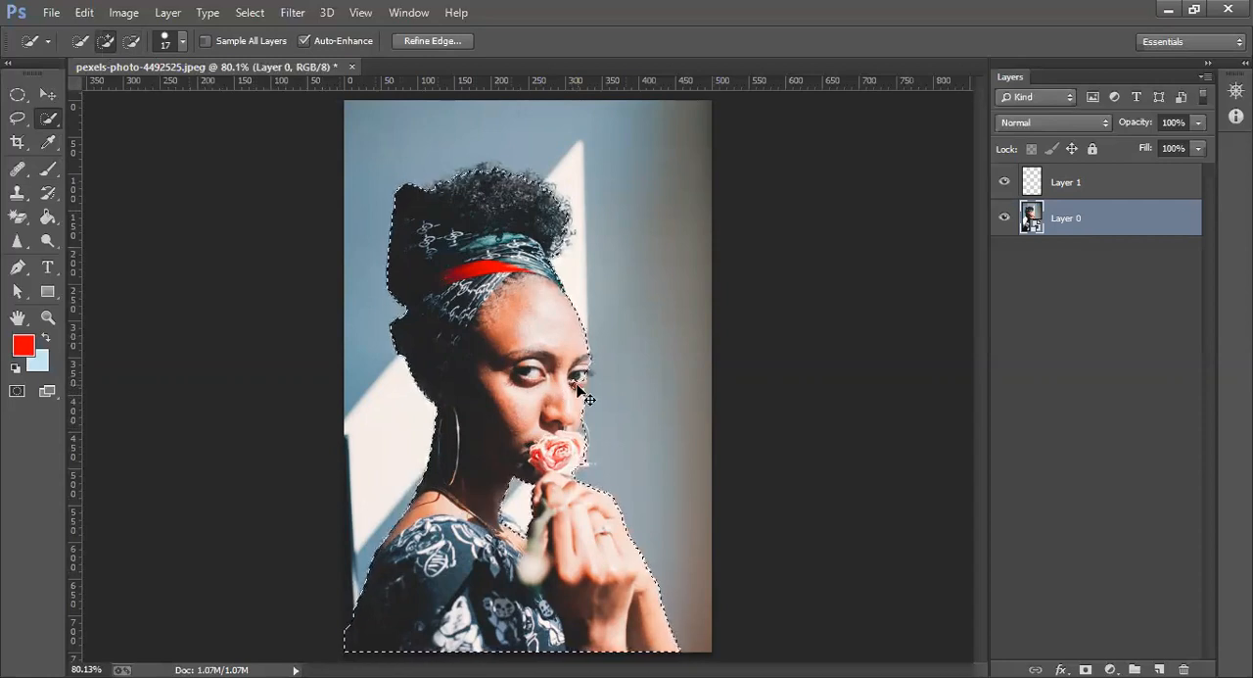
pyautogui.scroll(2, 570, 391)
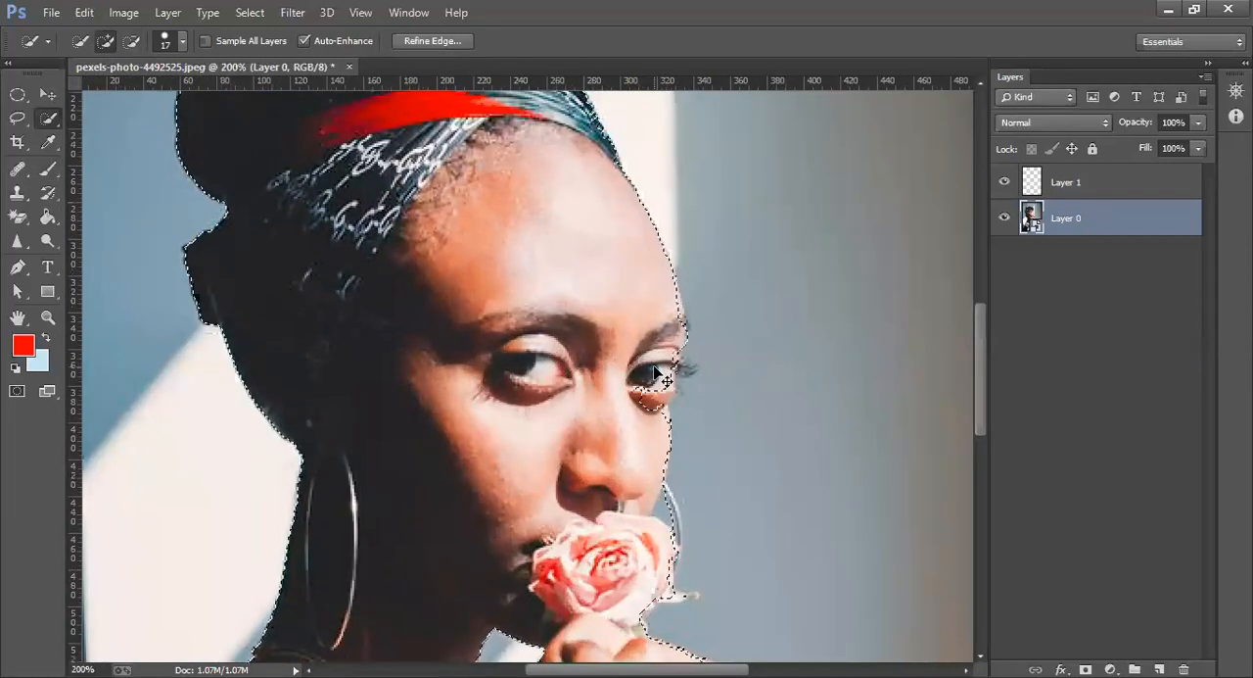
pyautogui.scroll(1, 653, 366)
pyautogui.click(720, 403)
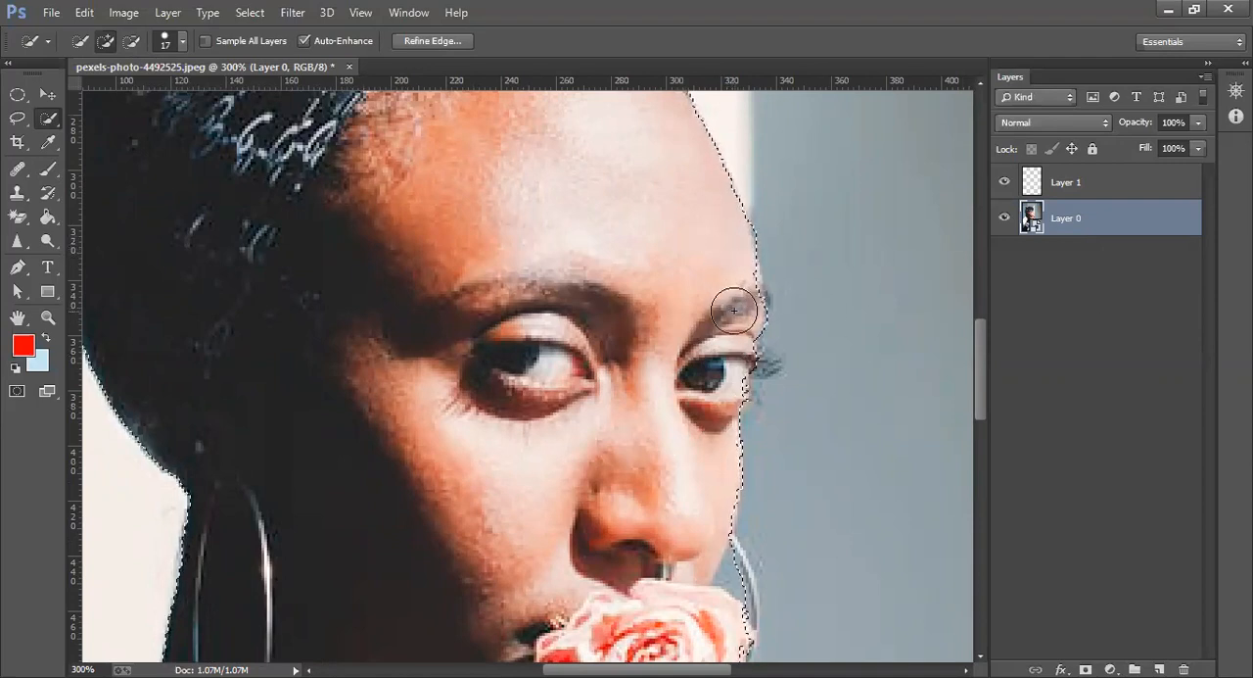
pyautogui.click(180, 42)
pyautogui.moveTo(104, 78); pyautogui.dragTo(104, 78)
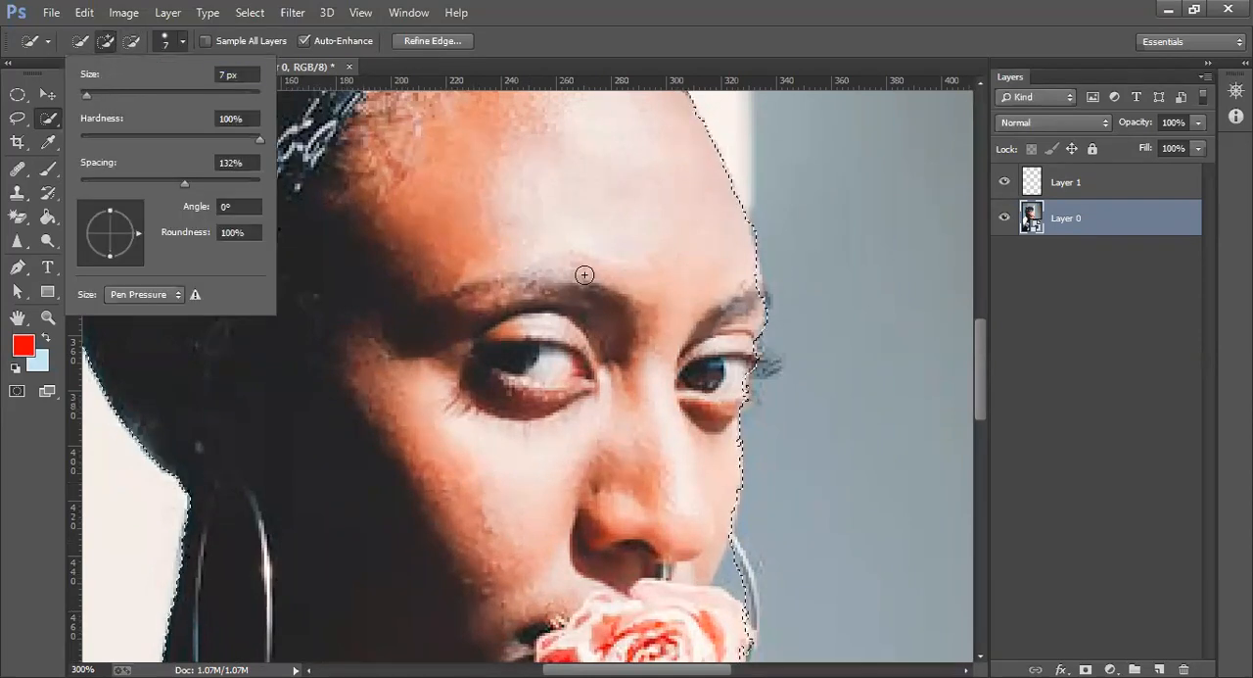
pyautogui.click(752, 282)
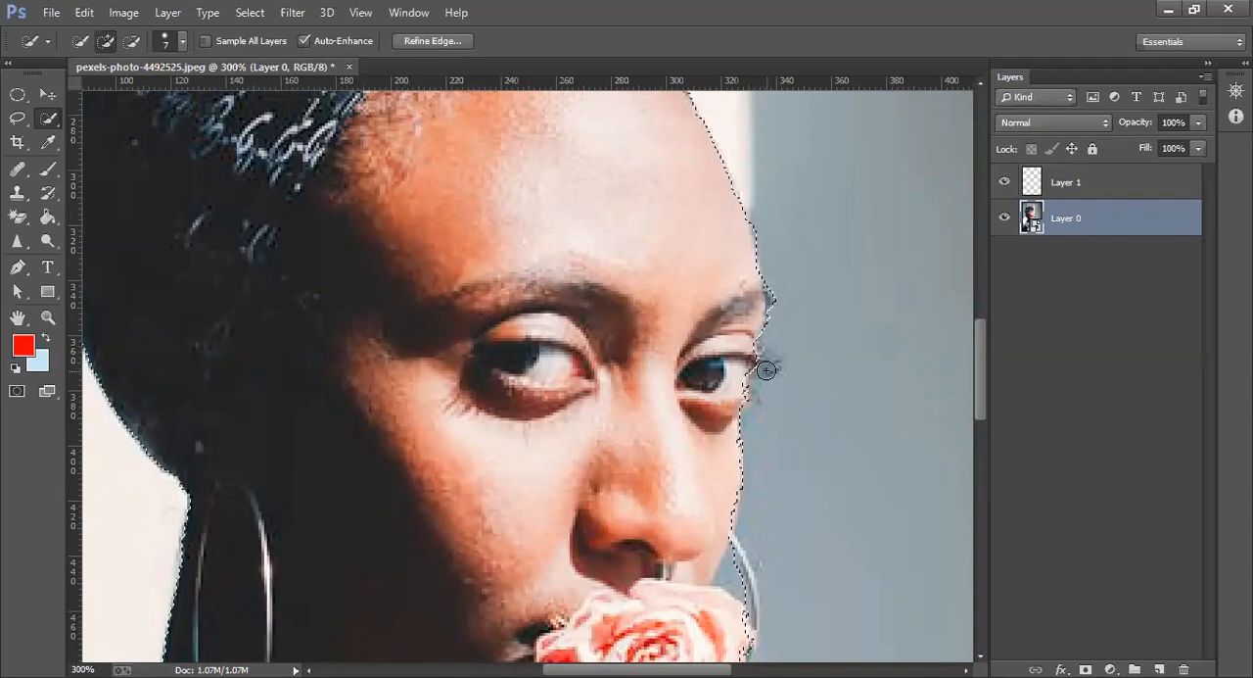
pyautogui.moveTo(775, 363); pyautogui.dragTo(776, 364)
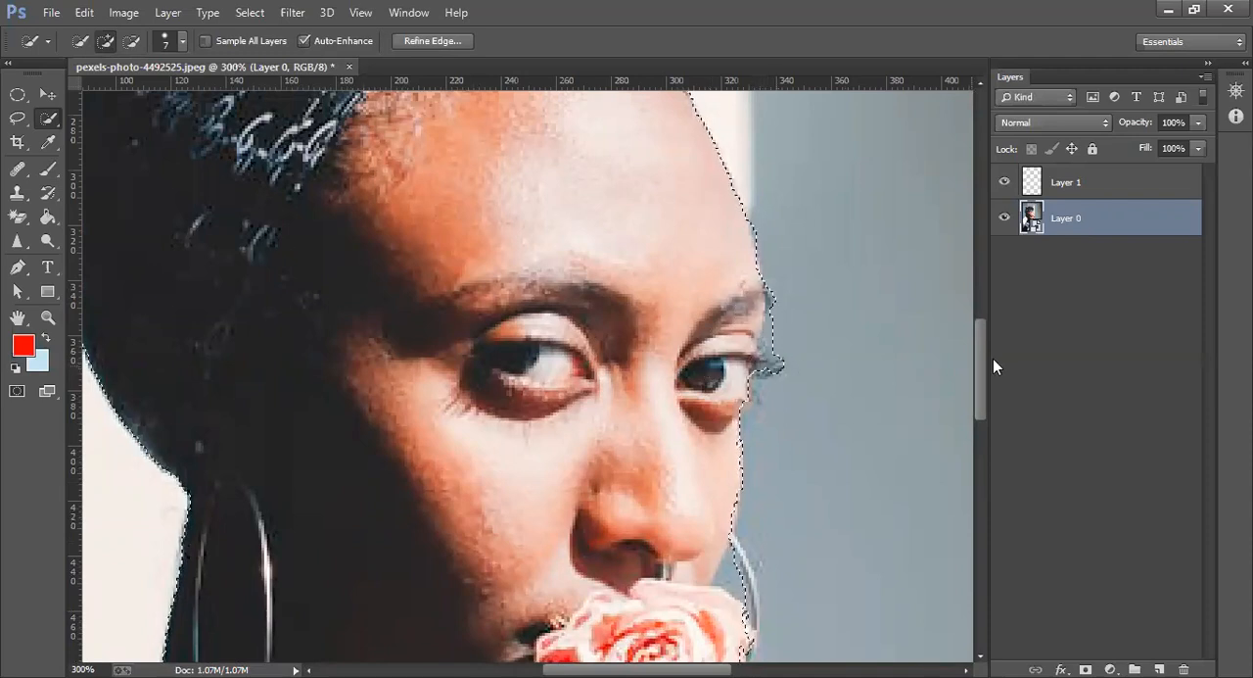
# Subtract the gap between the cheek and the far earring from the selection and mask Layer 0 with it
pyautogui.moveTo(978, 355); pyautogui.dragTo(982, 401)
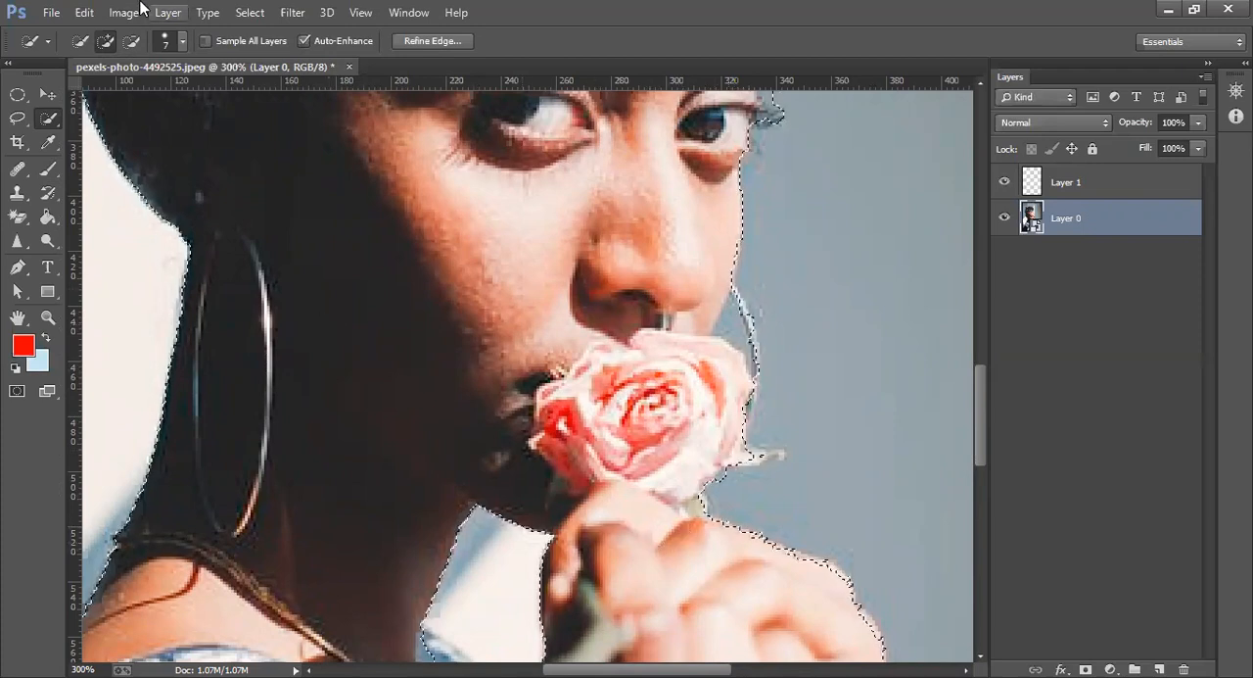
pyautogui.click(131, 40)
pyautogui.click(730, 331)
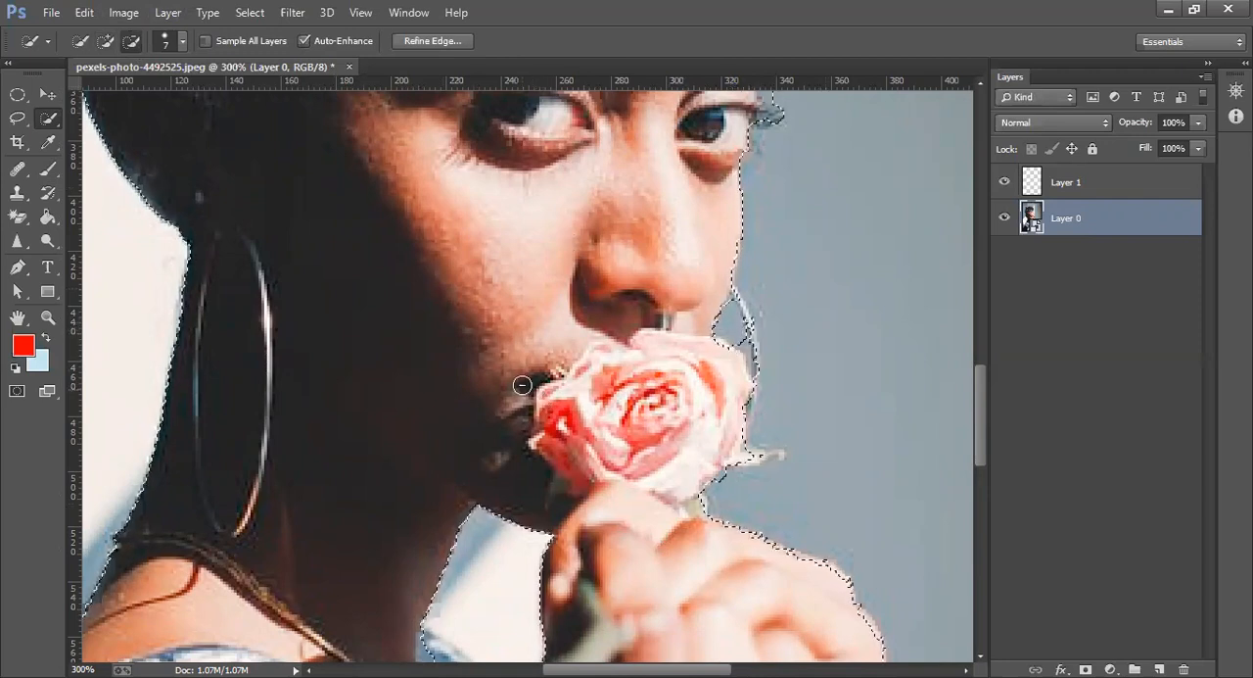
pyautogui.hotkey('ctrl', '0')
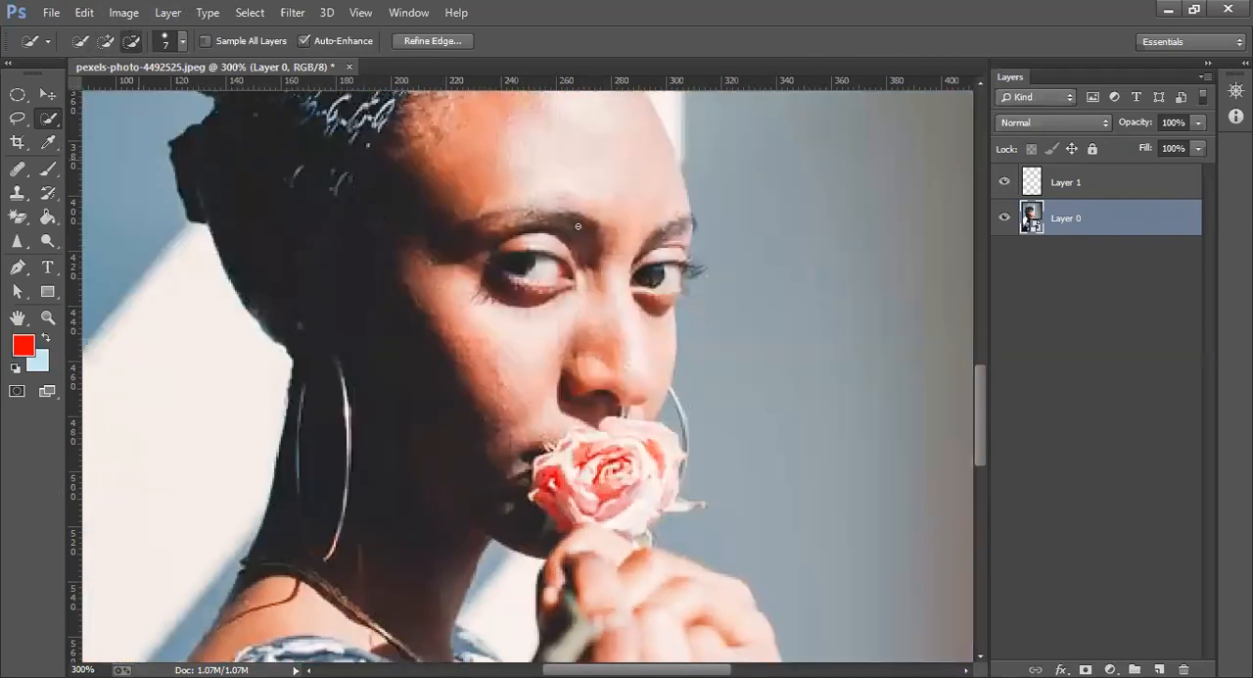
pyautogui.click(1085, 668)
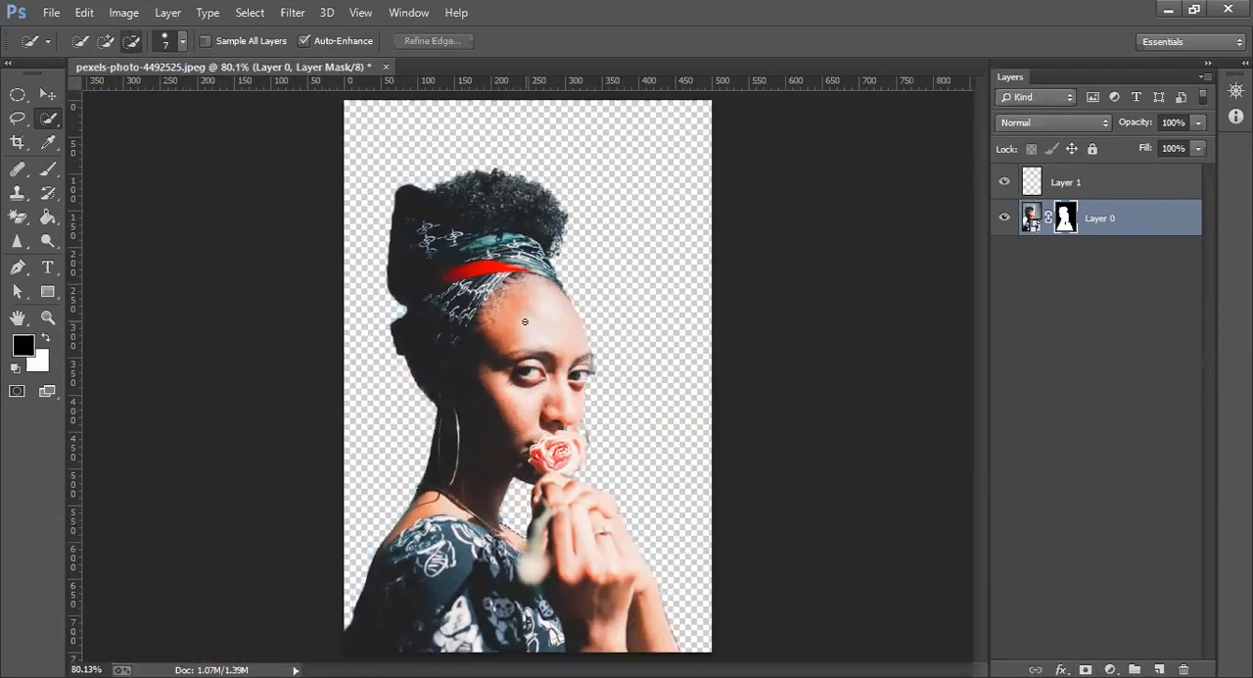
# Set the brush to 20% flow and 53% opacity and paint the mask white along the dress's lower back edge
pyautogui.click(47, 168)
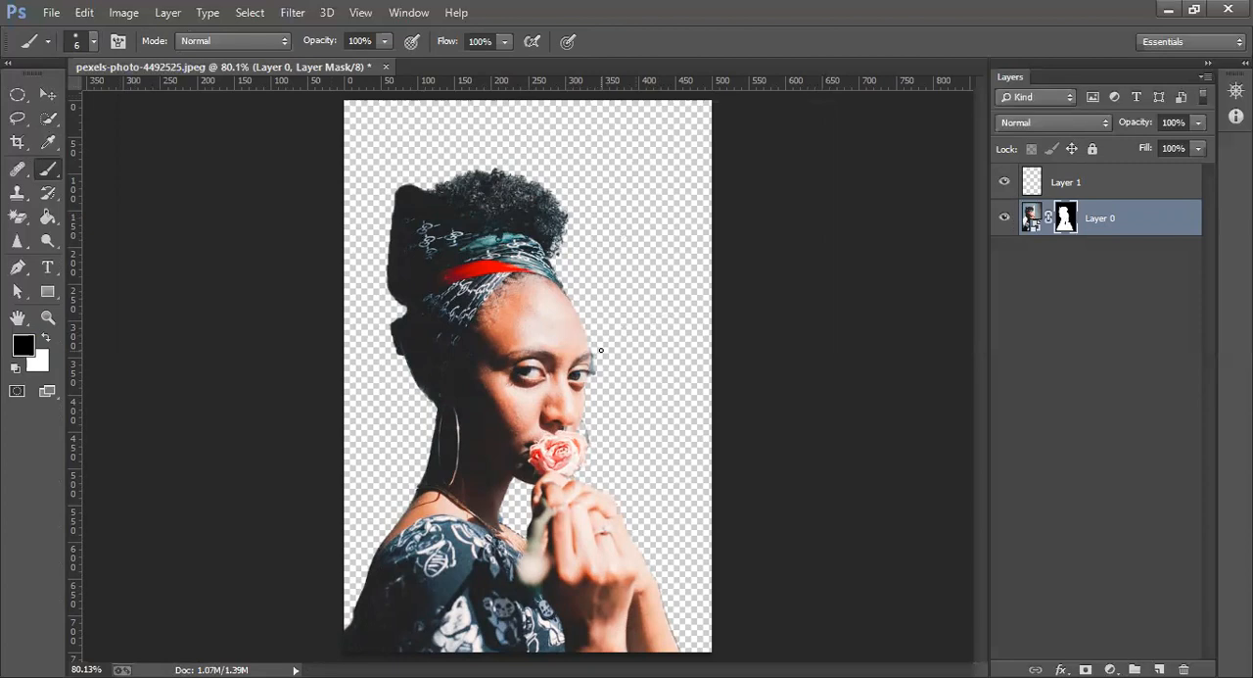
pyautogui.press('z')
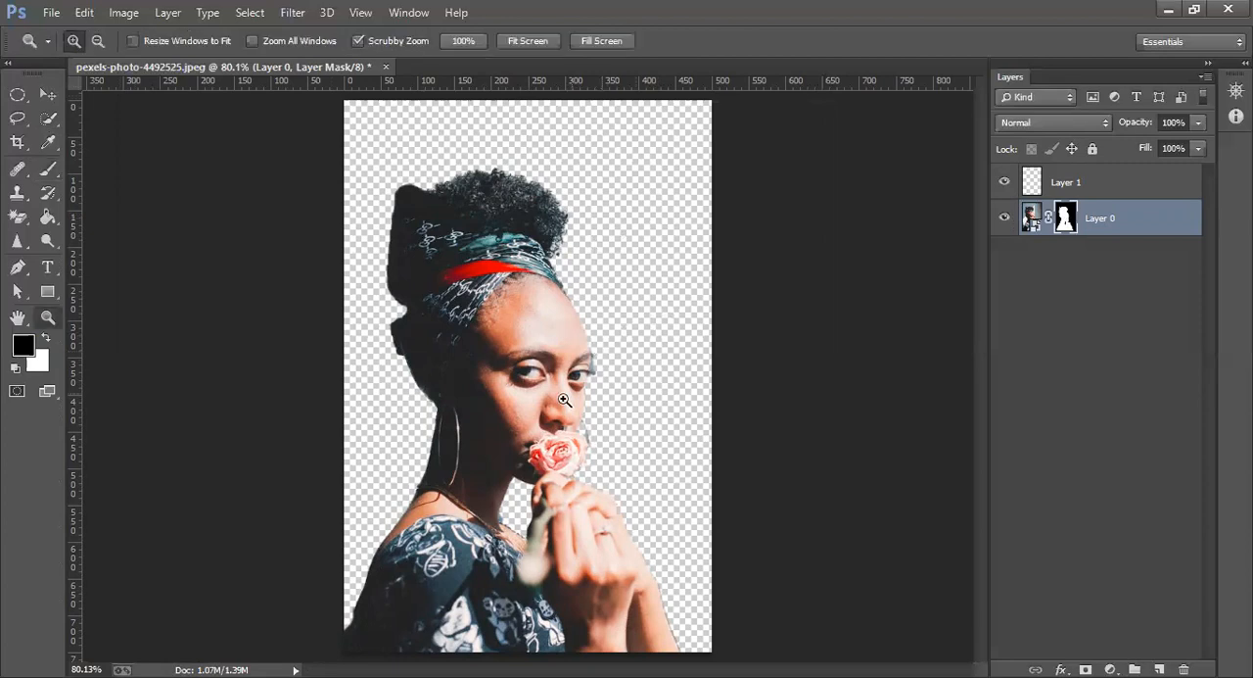
pyautogui.click(350, 593)
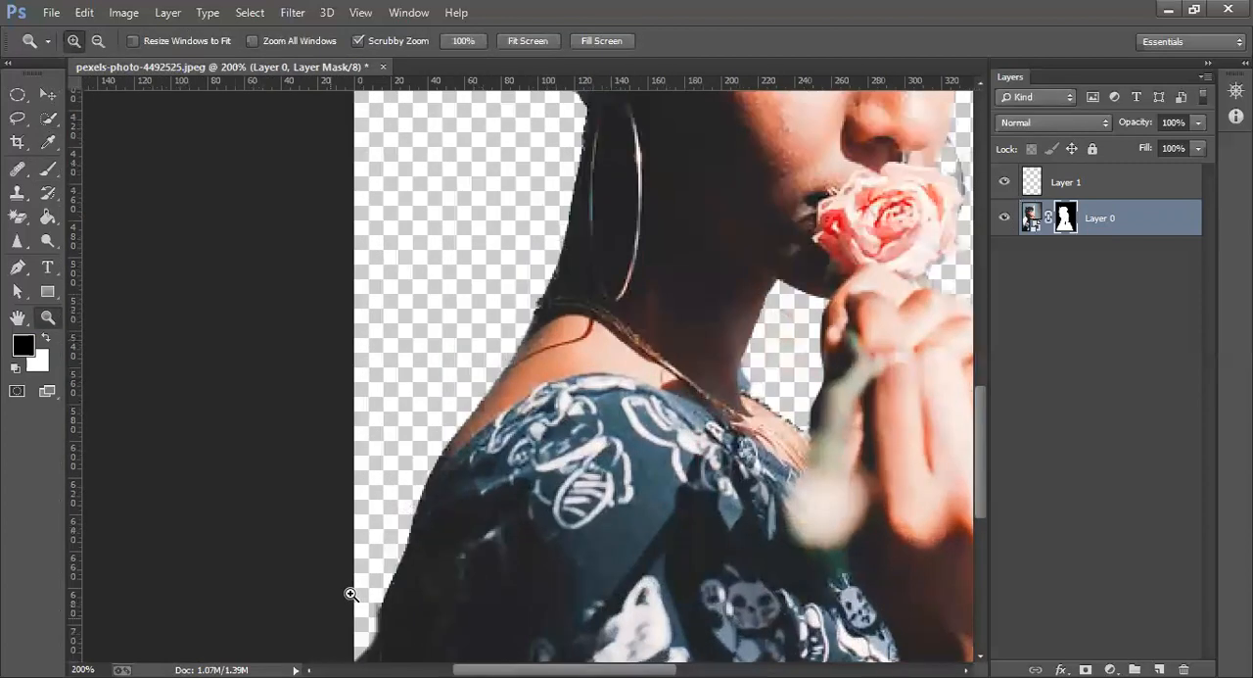
pyautogui.click(350, 593)
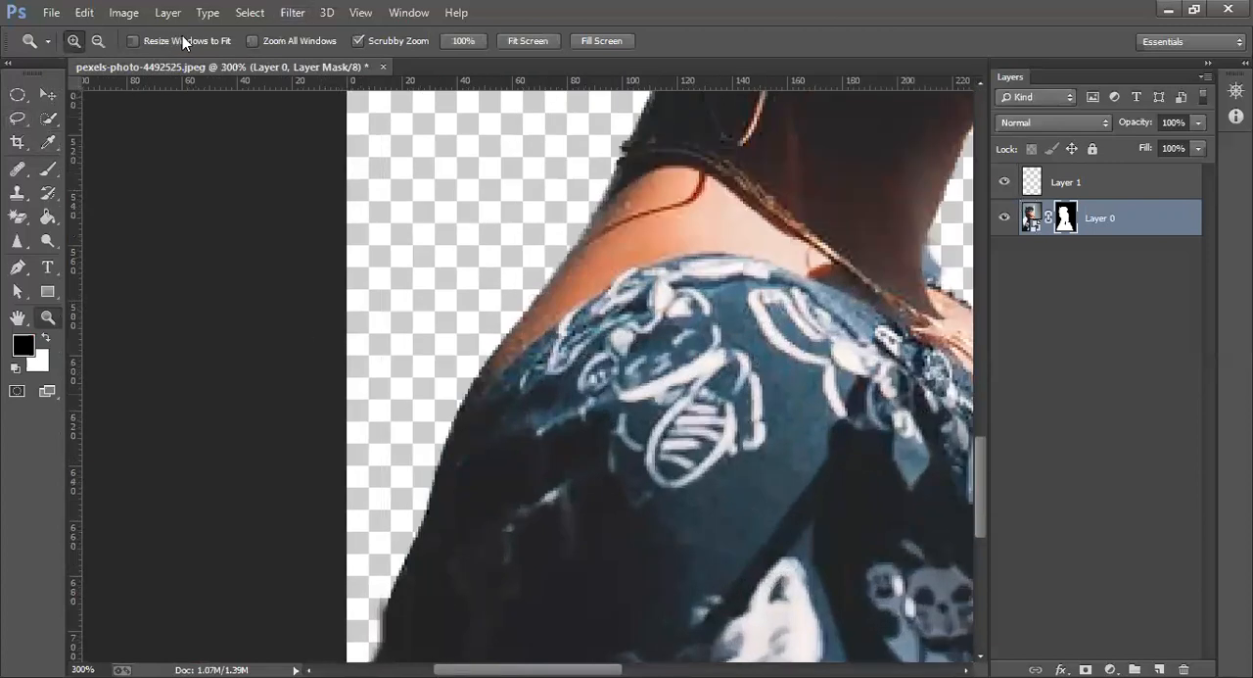
pyautogui.click(48, 168)
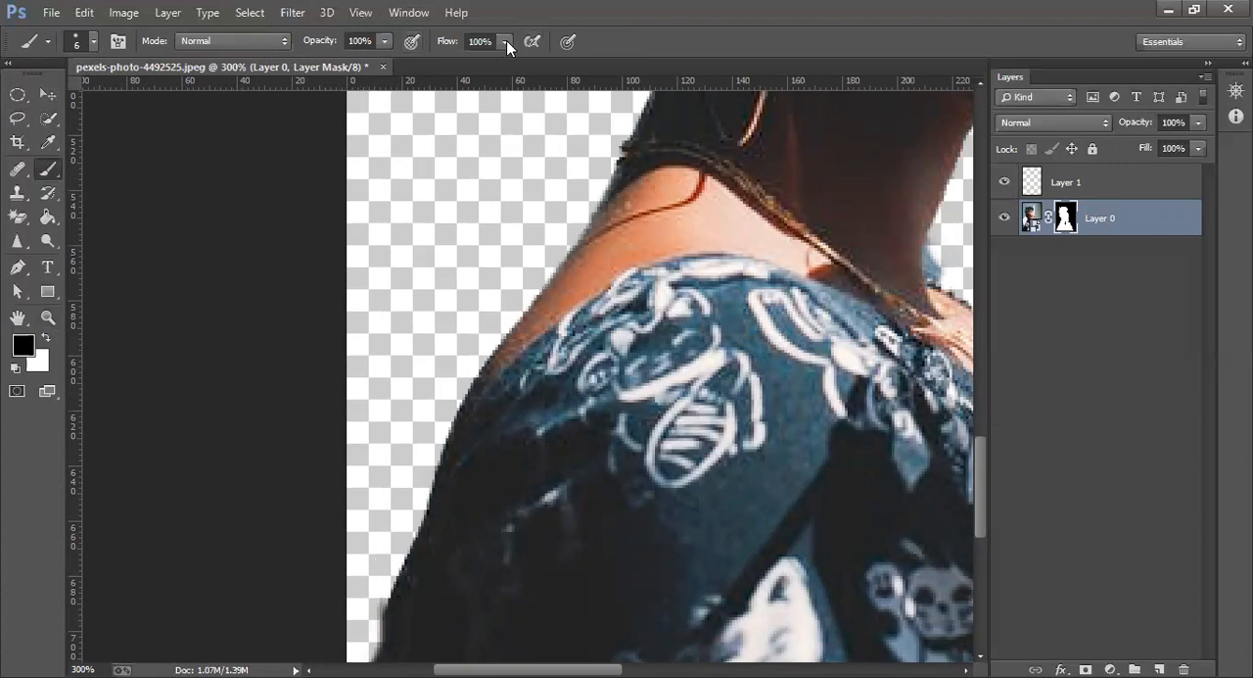
pyautogui.moveTo(506, 40); pyautogui.dragTo(340, 62)
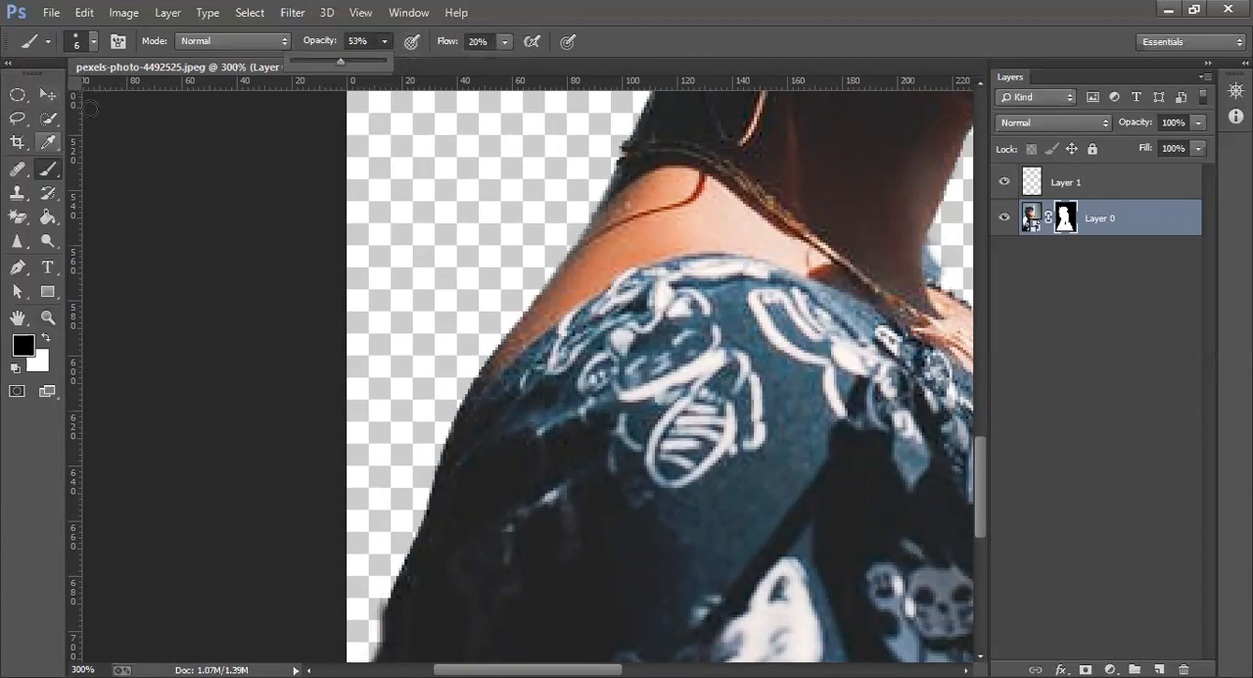
pyautogui.click(46, 336)
pyautogui.moveTo(394, 597); pyautogui.dragTo(400, 560)
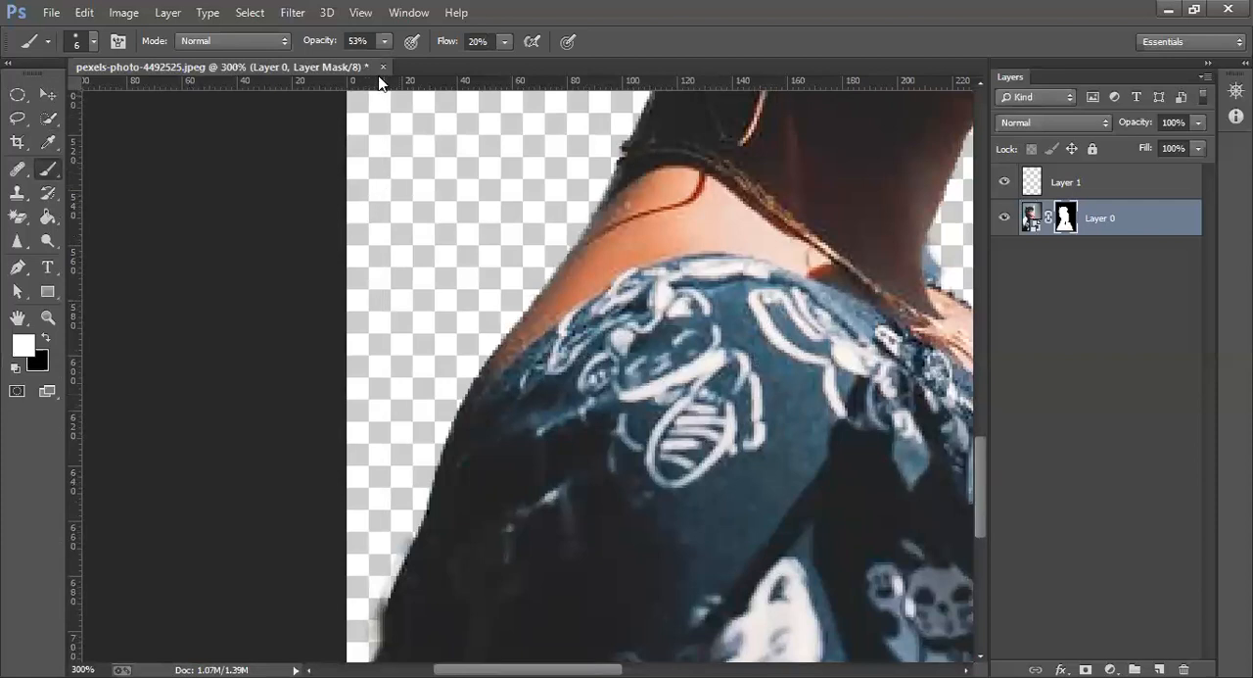
# Raise the brush opacity to 100% and paint the mask white along the back shoulder up to the neck
pyautogui.moveTo(388, 37); pyautogui.dragTo(426, 61)
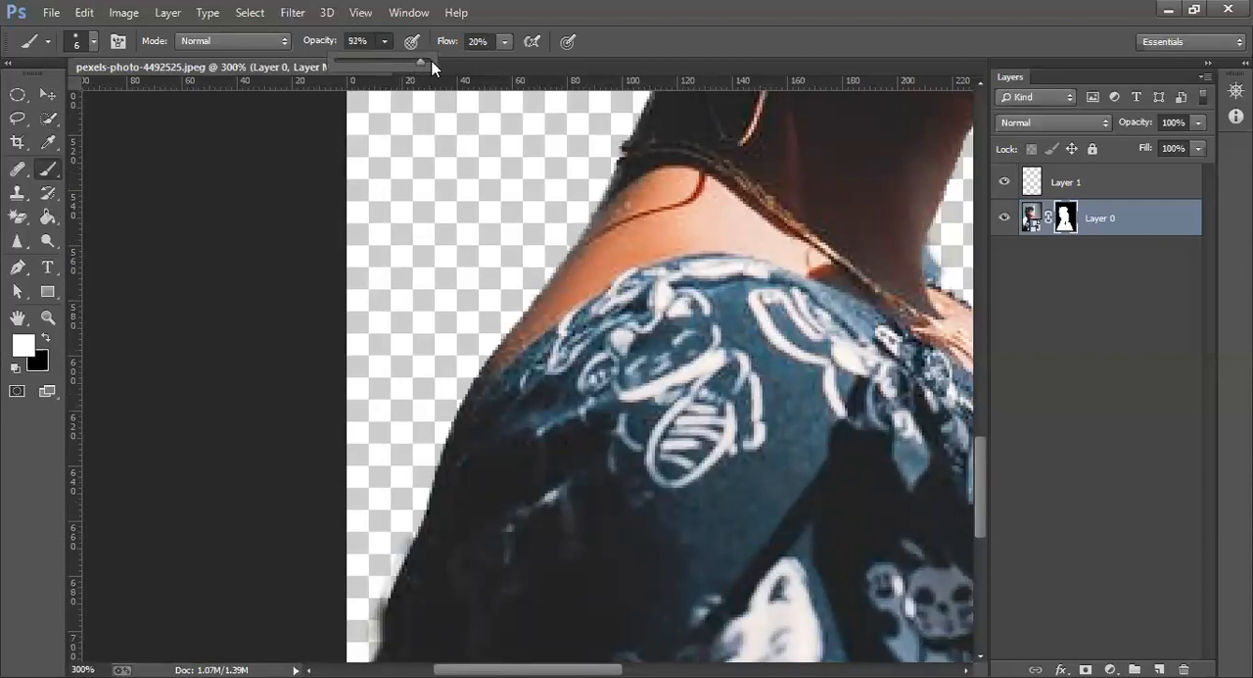
pyautogui.moveTo(419, 532)
pyautogui.mouseDown()
pyautogui.moveTo(399, 589)
pyautogui.moveTo(473, 378)
pyautogui.moveTo(617, 205)
pyautogui.moveTo(576, 256)
pyautogui.moveTo(595, 217)
pyautogui.mouseUp()
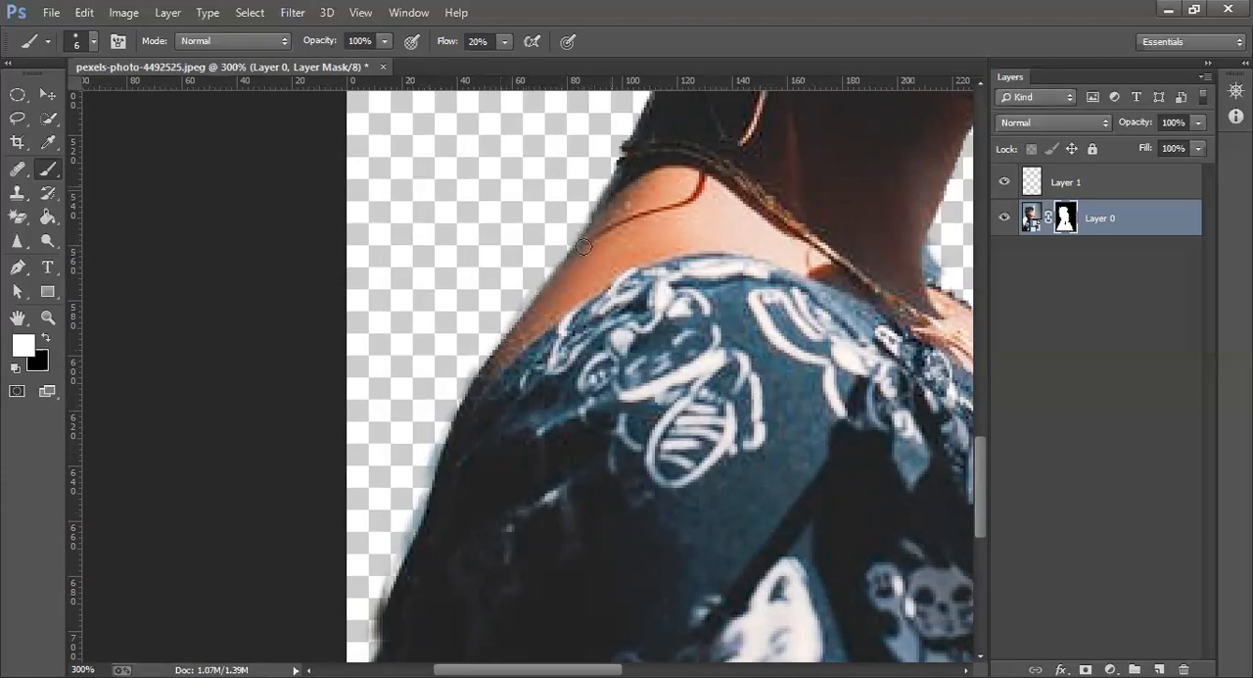
pyautogui.moveTo(643, 127)
pyautogui.mouseDown()
pyautogui.moveTo(609, 186)
pyautogui.moveTo(631, 137)
pyautogui.mouseUp()
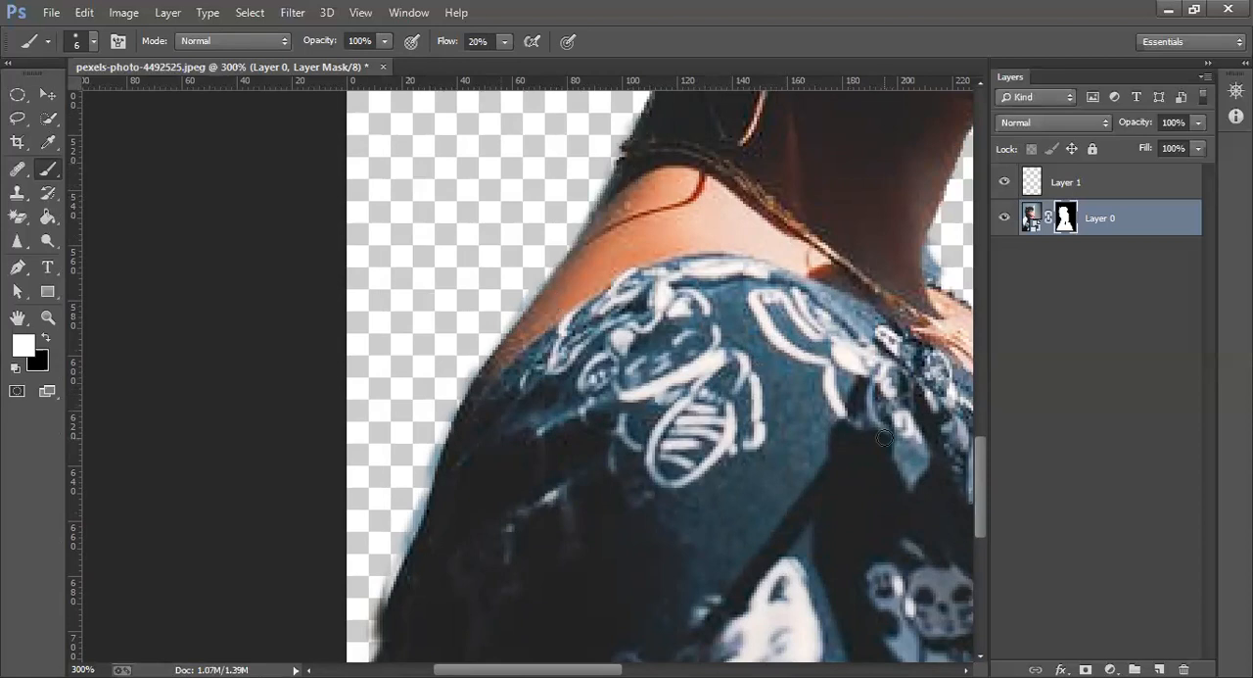
# Smooth the cutout by painting the mask white along the nape and the lower back of the head wrap
pyautogui.moveTo(982, 477); pyautogui.dragTo(981, 382)
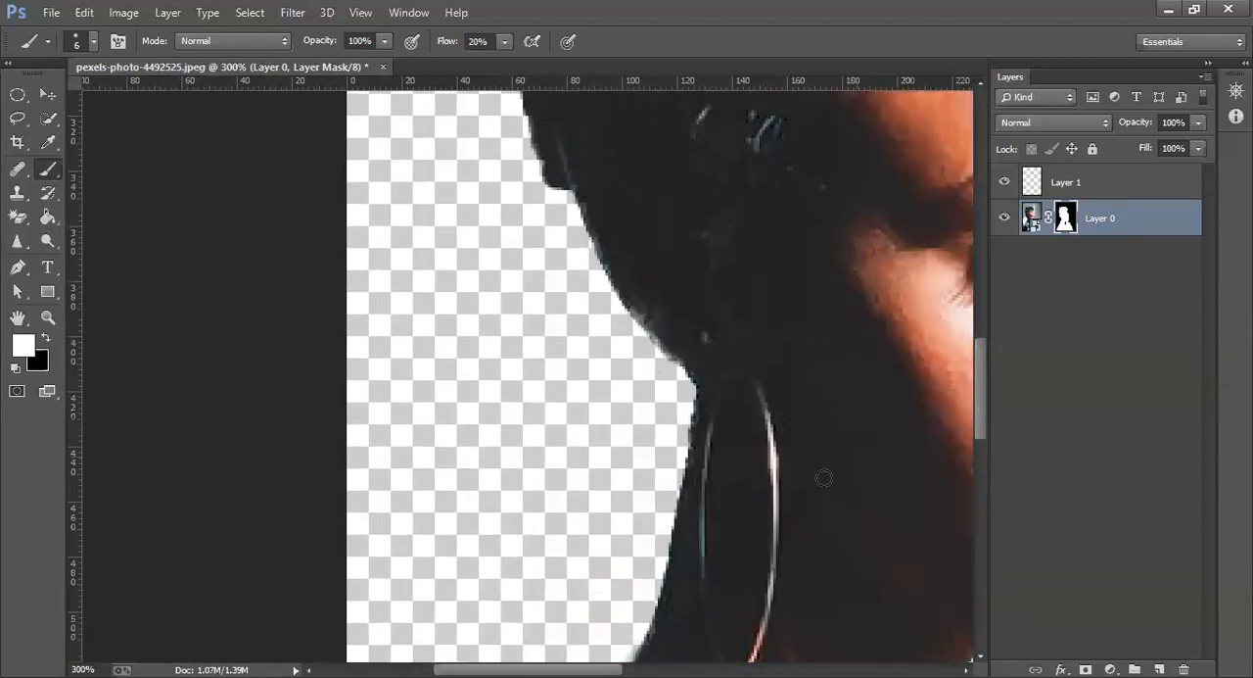
pyautogui.moveTo(691, 478)
pyautogui.mouseDown()
pyautogui.moveTo(697, 432)
pyautogui.moveTo(678, 551)
pyautogui.moveTo(696, 428)
pyautogui.moveTo(676, 557)
pyautogui.moveTo(693, 402)
pyautogui.moveTo(693, 439)
pyautogui.moveTo(670, 348)
pyautogui.moveTo(693, 380)
pyautogui.moveTo(618, 298)
pyautogui.moveTo(606, 244)
pyautogui.moveTo(615, 269)
pyautogui.moveTo(554, 177)
pyautogui.mouseUp()
pyautogui.moveTo(984, 379); pyautogui.dragTo(975, 289)
pyautogui.moveTo(510, 341)
pyautogui.mouseDown()
pyautogui.moveTo(510, 215)
pyautogui.moveTo(516, 224)
pyautogui.moveTo(541, 103)
pyautogui.mouseUp()
# Paint the mask white around the top of the head wrap and along the outer edge of the curly hair
pyautogui.moveTo(980, 284); pyautogui.dragTo(976, 245)
pyautogui.moveTo(535, 395)
pyautogui.mouseDown()
pyautogui.moveTo(539, 294)
pyautogui.moveTo(561, 238)
pyautogui.moveTo(611, 238)
pyautogui.moveTo(688, 276)
pyautogui.moveTo(611, 220)
pyautogui.moveTo(632, 246)
pyautogui.moveTo(618, 258)
pyautogui.moveTo(680, 254)
pyautogui.moveTo(646, 272)
pyautogui.moveTo(782, 187)
pyautogui.moveTo(860, 192)
pyautogui.mouseUp()
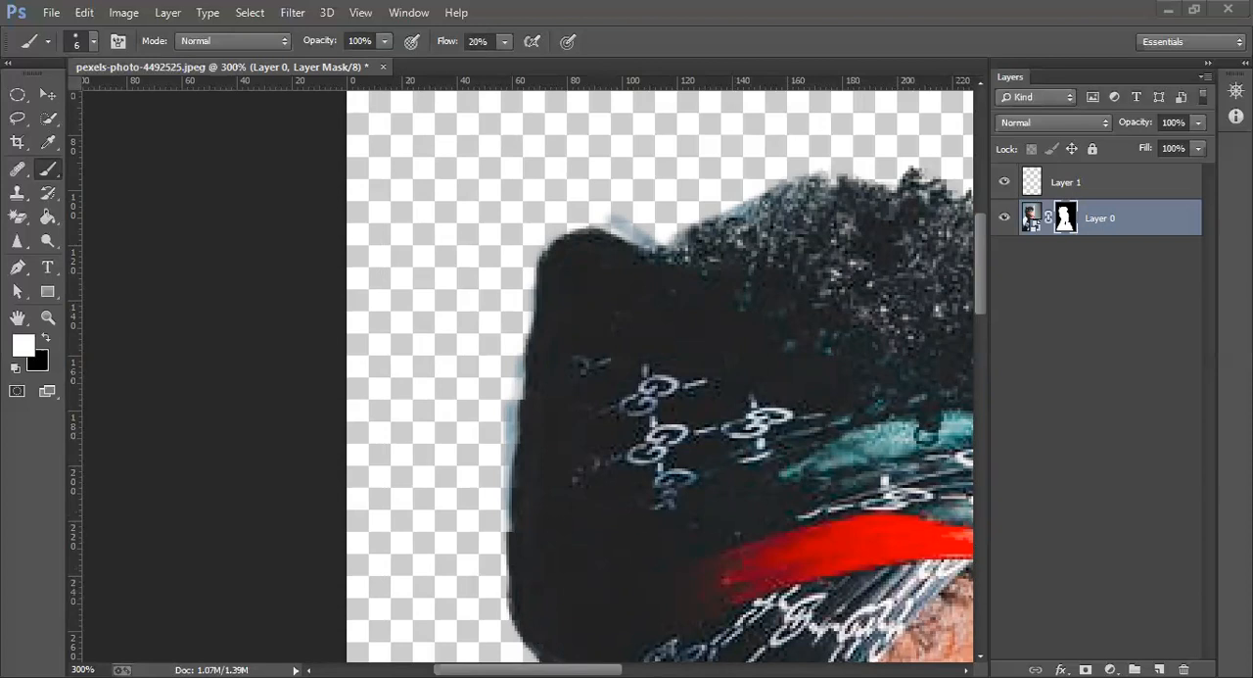
pyautogui.hscroll(4, 384, 298)
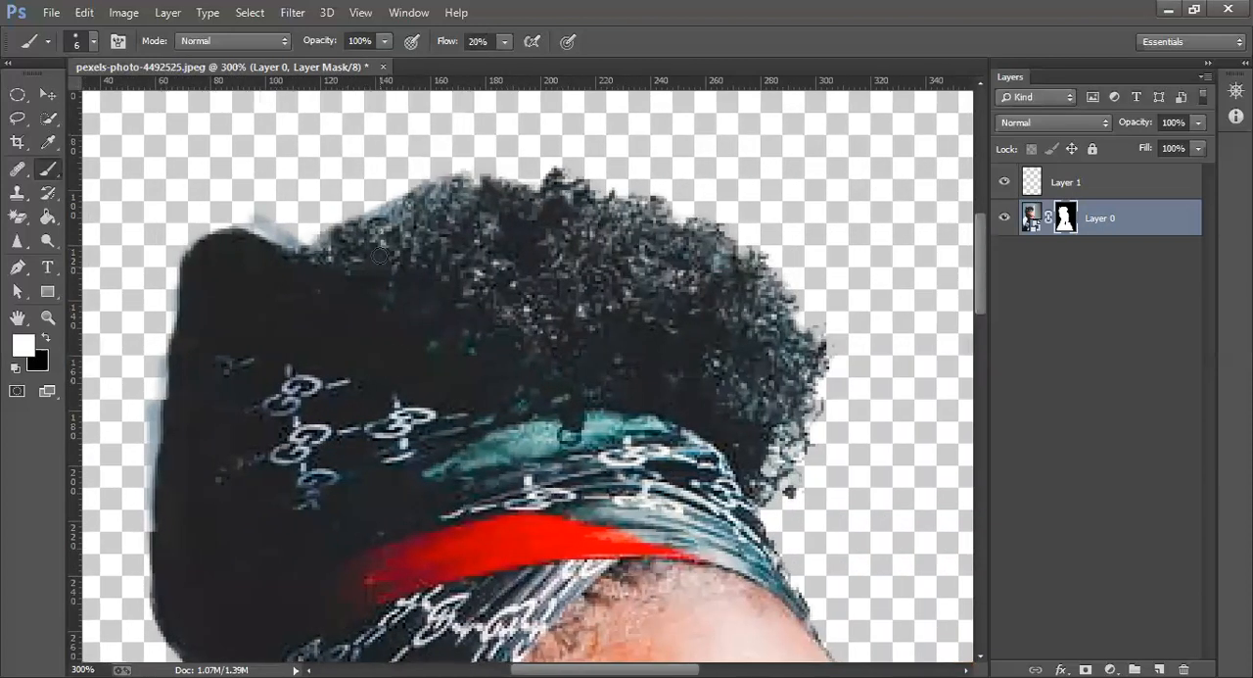
pyautogui.moveTo(545, 187)
pyautogui.mouseDown()
pyautogui.moveTo(483, 170)
pyautogui.moveTo(545, 206)
pyautogui.moveTo(545, 169)
pyautogui.moveTo(656, 237)
pyautogui.moveTo(624, 211)
pyautogui.moveTo(695, 193)
pyautogui.moveTo(601, 207)
pyautogui.moveTo(632, 188)
pyautogui.moveTo(758, 267)
pyautogui.moveTo(741, 228)
pyautogui.moveTo(821, 352)
pyautogui.moveTo(829, 326)
pyautogui.moveTo(815, 348)
pyautogui.moveTo(806, 322)
pyautogui.moveTo(818, 382)
pyautogui.moveTo(831, 351)
pyautogui.moveTo(798, 452)
pyautogui.moveTo(825, 364)
pyautogui.moveTo(787, 477)
pyautogui.moveTo(787, 464)
pyautogui.moveTo(762, 501)
pyautogui.moveTo(810, 501)
pyautogui.moveTo(763, 493)
pyautogui.moveTo(780, 504)
pyautogui.moveTo(787, 487)
pyautogui.moveTo(735, 528)
pyautogui.moveTo(753, 546)
pyautogui.moveTo(756, 527)
pyautogui.moveTo(804, 597)
pyautogui.mouseUp()
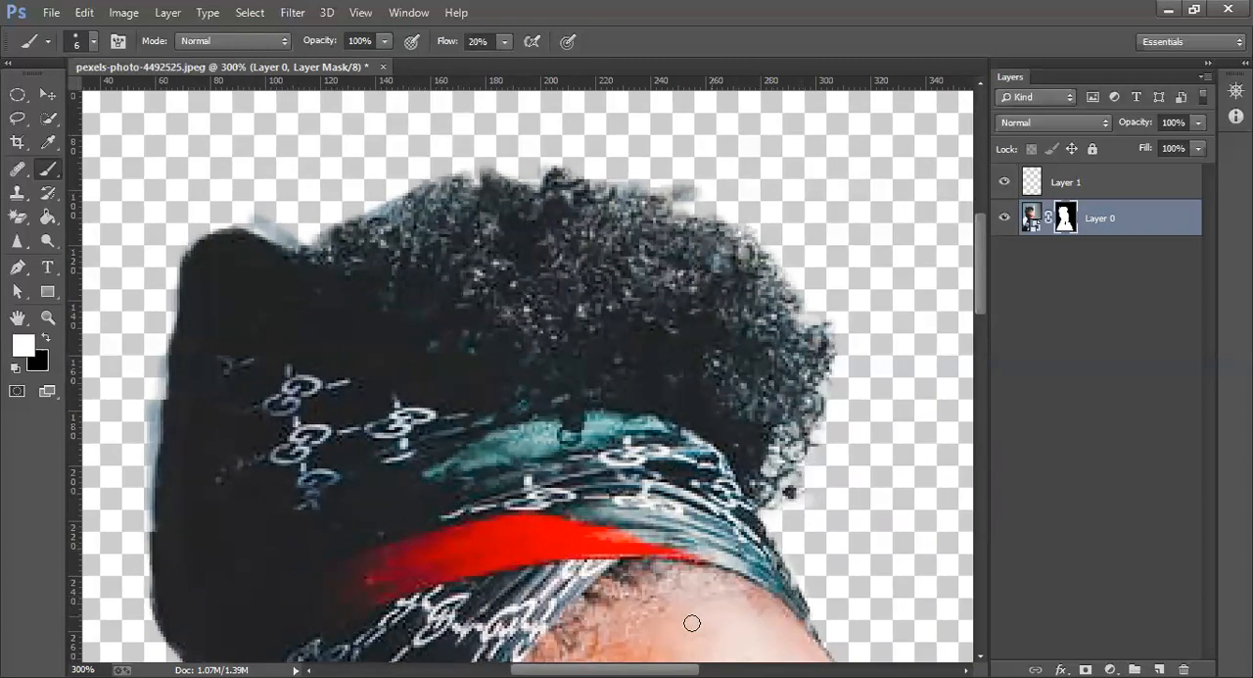
# Paint the mask white along the forehead edge down to the outer eyebrow and eyelashes
pyautogui.moveTo(984, 291); pyautogui.dragTo(991, 353)
pyautogui.moveTo(799, 267)
pyautogui.mouseDown()
pyautogui.moveTo(821, 288)
pyautogui.moveTo(795, 229)
pyautogui.moveTo(866, 345)
pyautogui.moveTo(850, 329)
pyautogui.moveTo(879, 417)
pyautogui.mouseUp()
pyautogui.moveTo(891, 459); pyautogui.dragTo(898, 479)
pyautogui.moveTo(609, 670); pyautogui.dragTo(662, 669)
pyautogui.moveTo(661, 526); pyautogui.dragTo(672, 540)
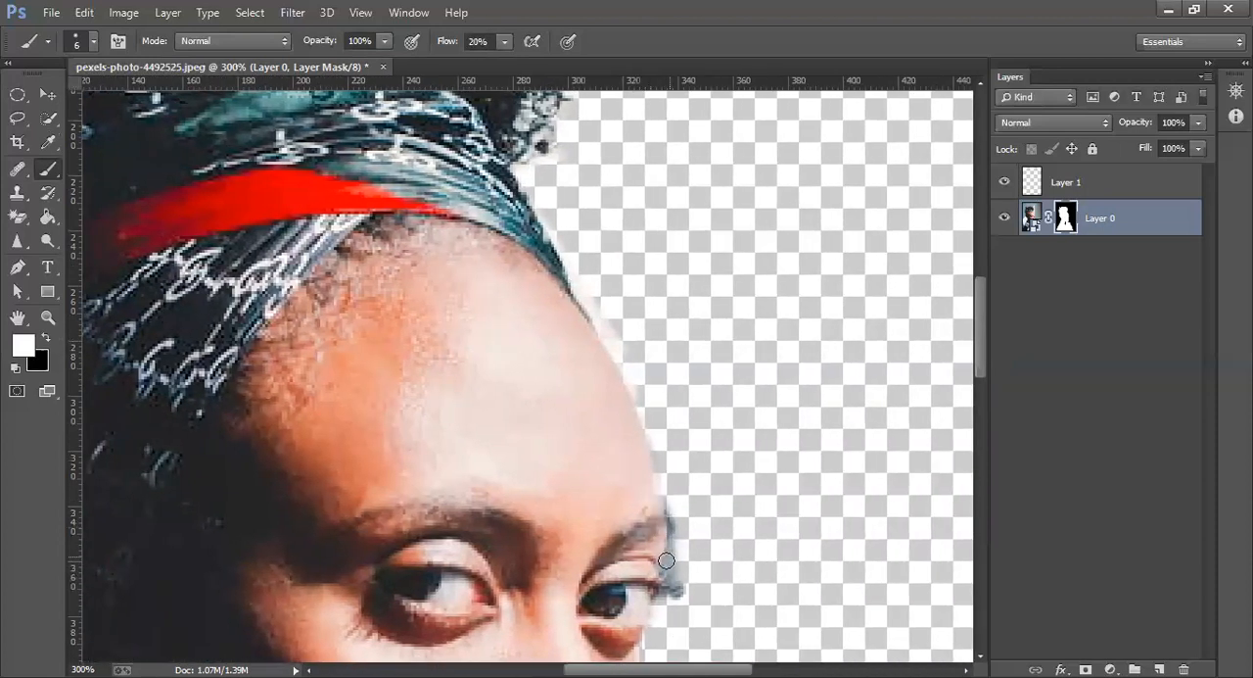
# Paint the mask black beside the outer eyebrow and eyelashes to hide the leftover background fringe
pyautogui.moveTo(976, 290); pyautogui.dragTo(988, 374)
pyautogui.press('x')
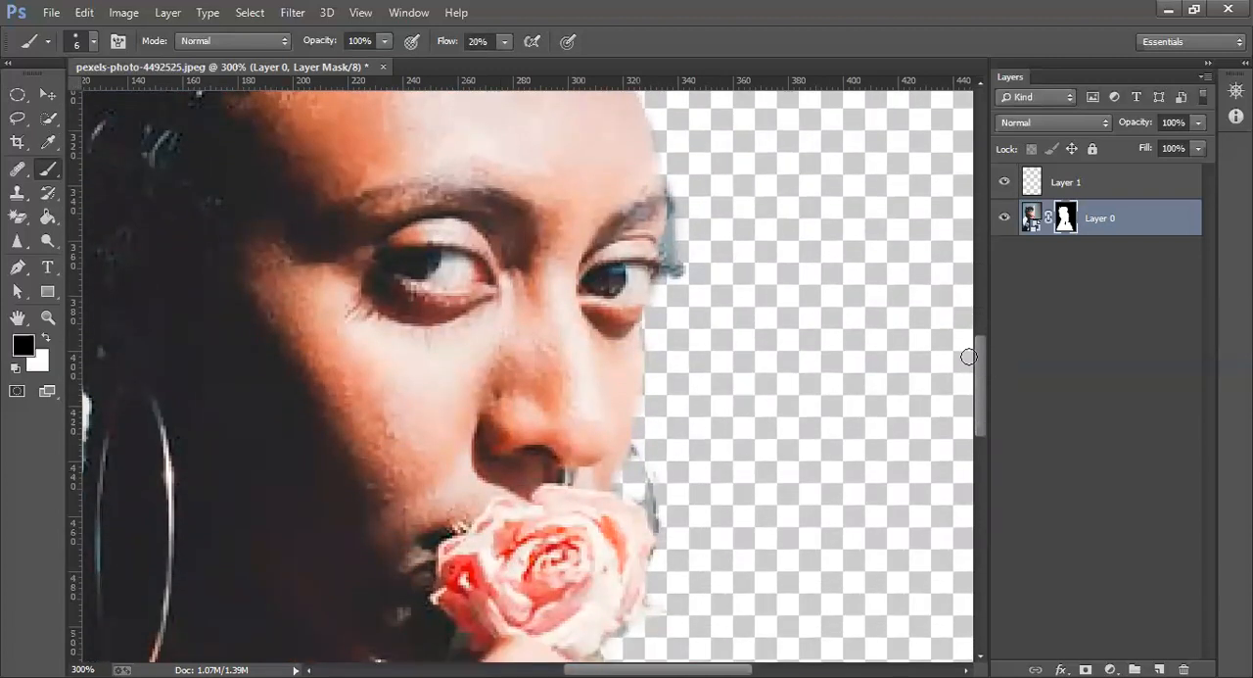
pyautogui.moveTo(682, 223); pyautogui.dragTo(678, 242)
# Paint the mask white over the far hoop earring between the cheek and the rose
pyautogui.moveTo(979, 368); pyautogui.dragTo(982, 391)
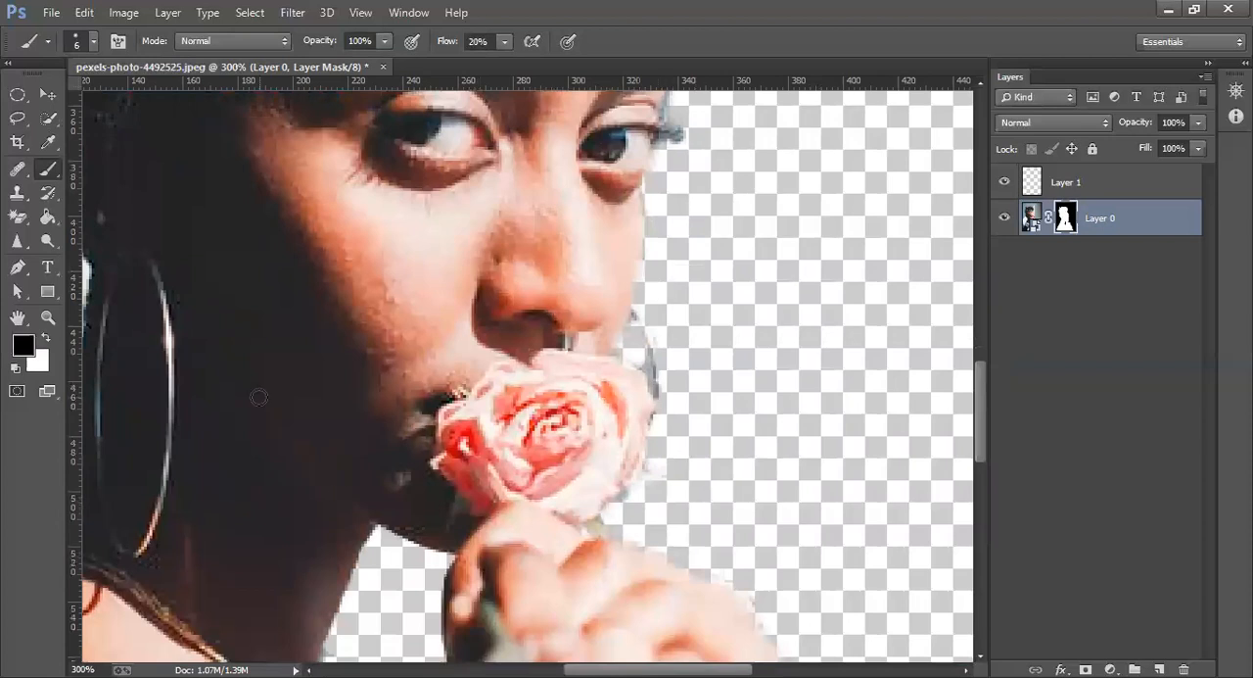
pyautogui.press('x')
pyautogui.moveTo(651, 341)
pyautogui.mouseDown()
pyautogui.moveTo(622, 301)
pyautogui.moveTo(652, 336)
pyautogui.moveTo(661, 373)
pyautogui.moveTo(657, 346)
pyautogui.moveTo(643, 373)
pyautogui.mouseUp()
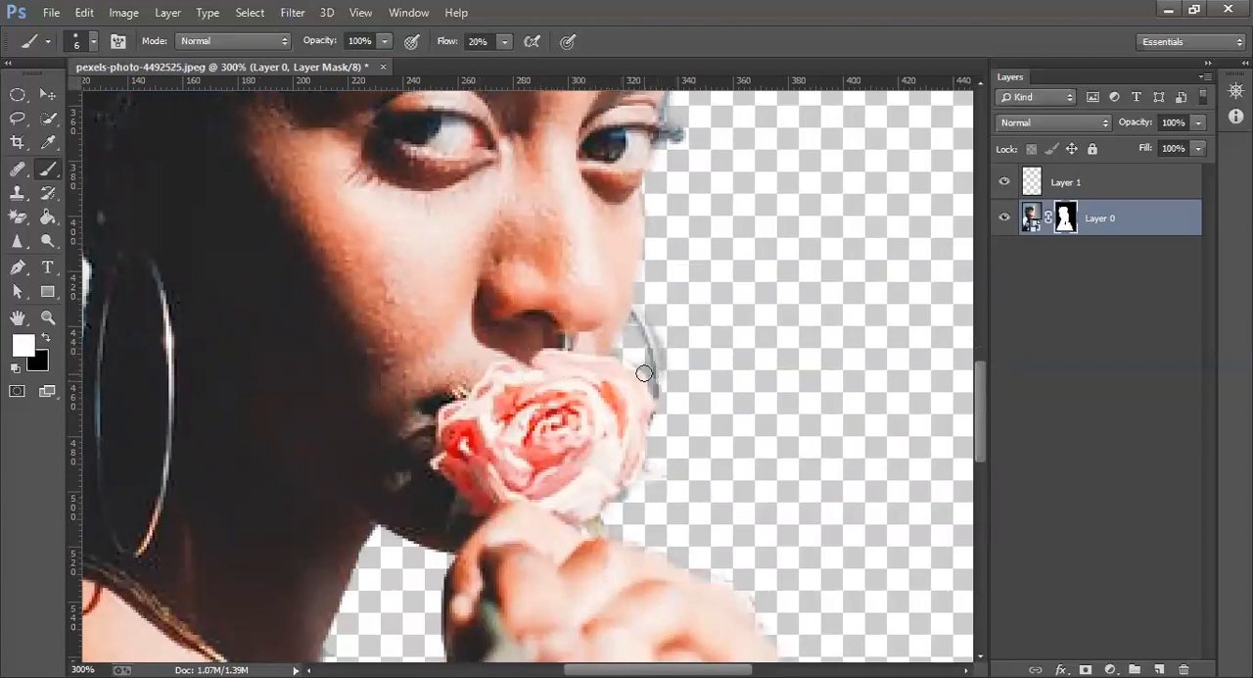
pyautogui.press('x')
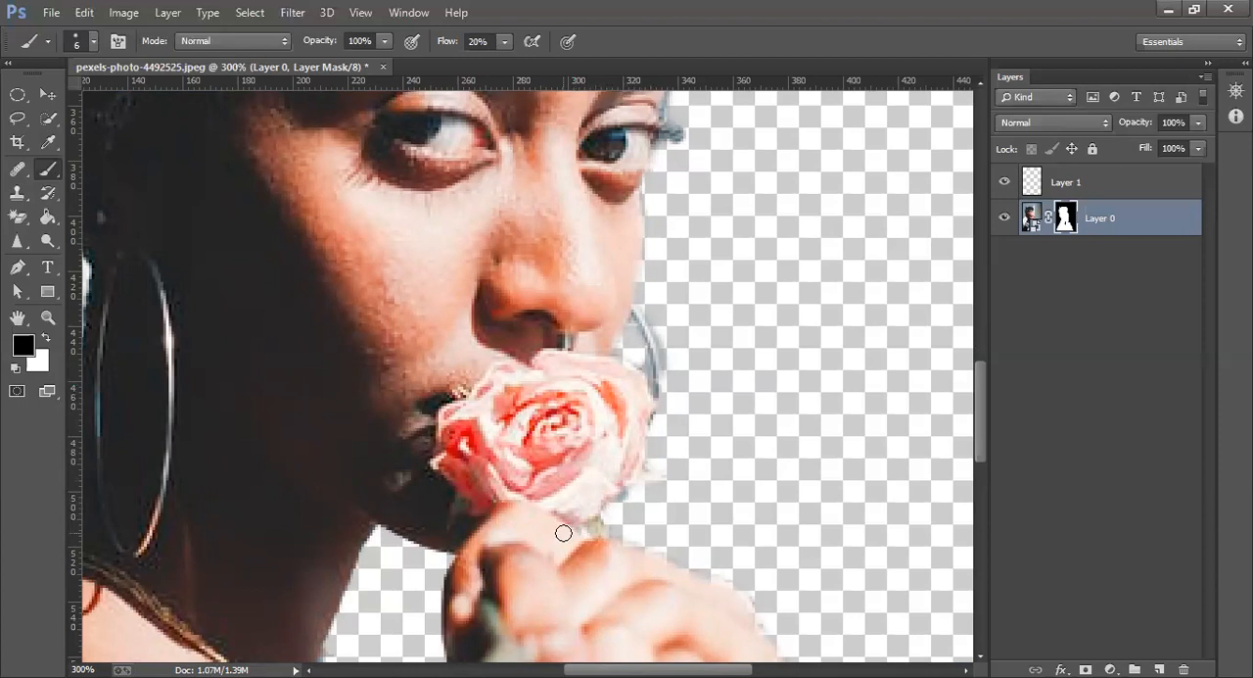
pyautogui.press('x')
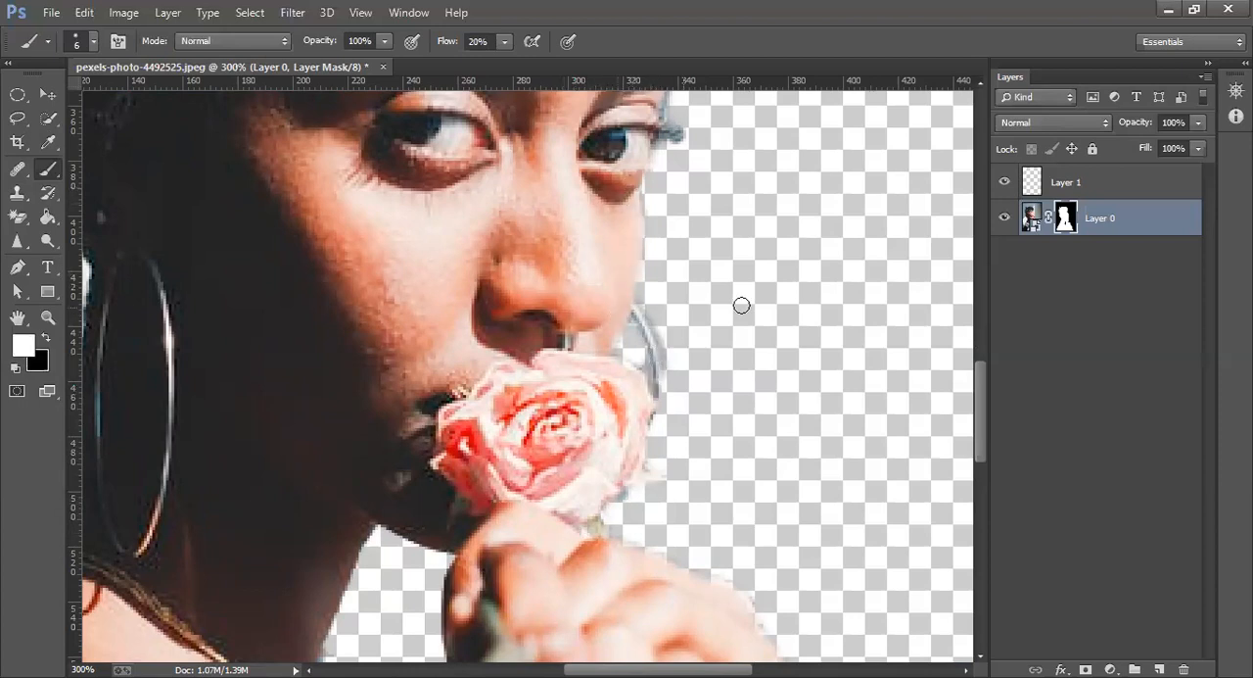
# Paint the mask white along the front of the neck, the chest edge and the outer edge of the fingers
pyautogui.moveTo(980, 385); pyautogui.dragTo(979, 438)
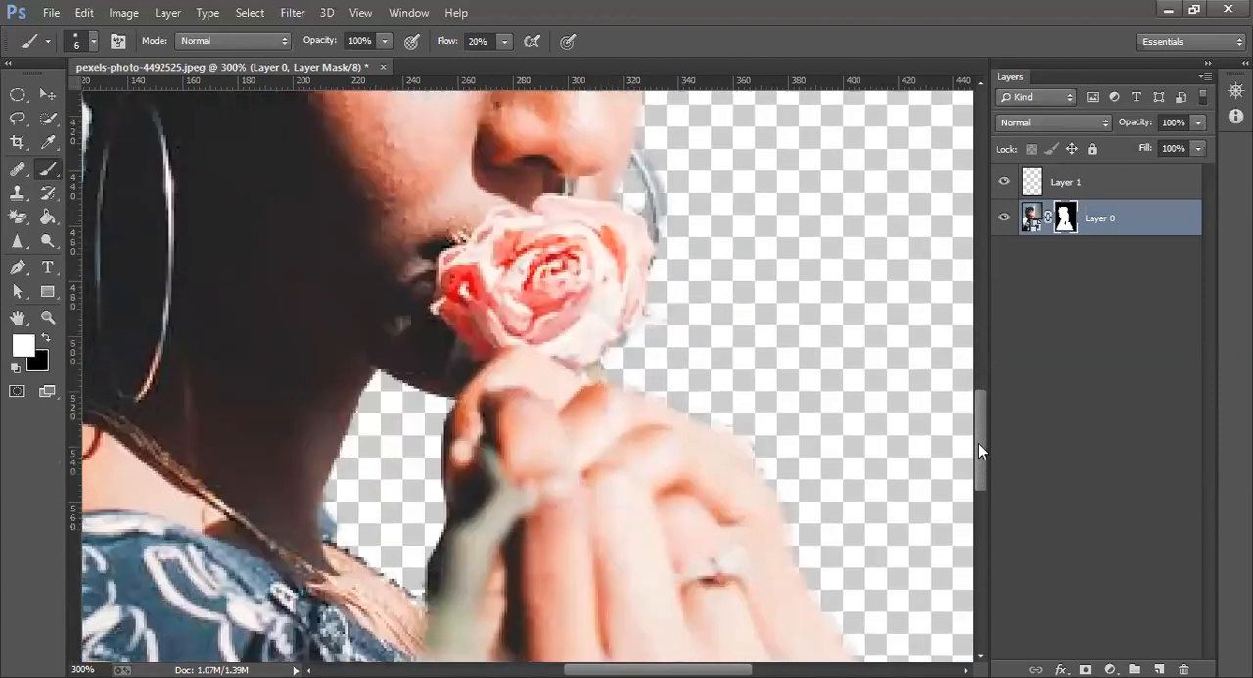
pyautogui.moveTo(329, 360)
pyautogui.mouseDown()
pyautogui.moveTo(315, 387)
pyautogui.moveTo(394, 237)
pyautogui.moveTo(330, 380)
pyautogui.moveTo(368, 261)
pyautogui.moveTo(339, 376)
pyautogui.moveTo(327, 358)
pyautogui.moveTo(334, 470)
pyautogui.mouseUp()
pyautogui.moveTo(335, 425); pyautogui.dragTo(443, 502)
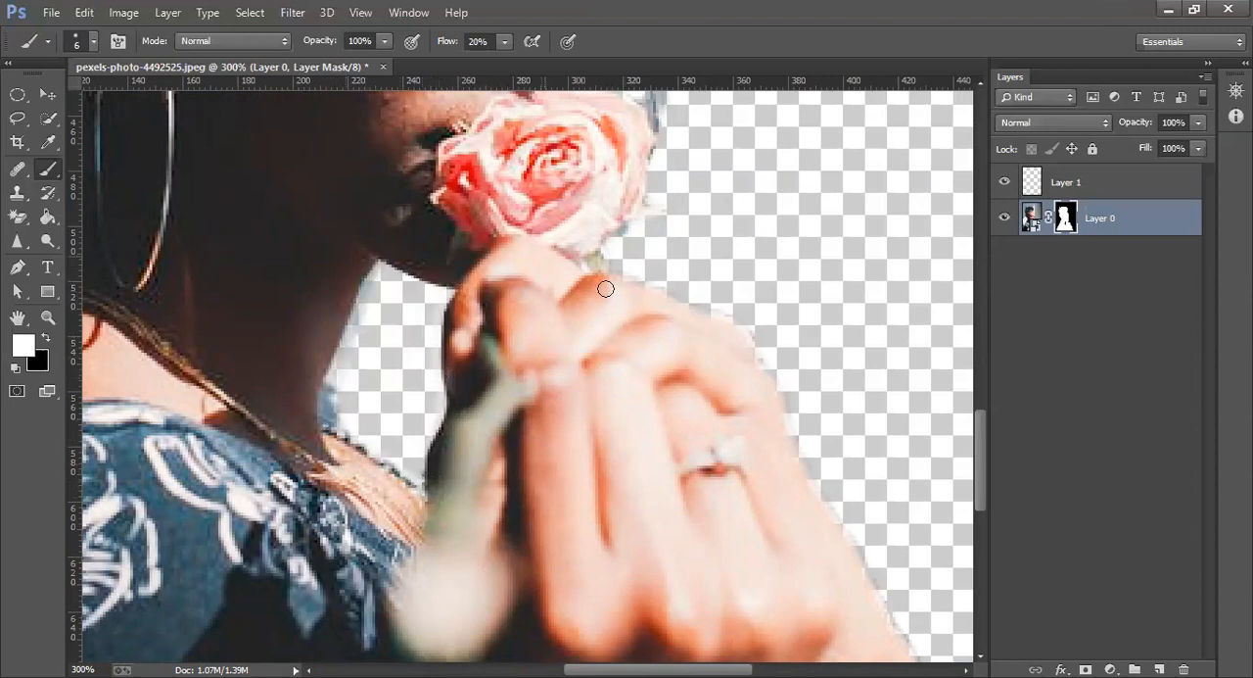
pyautogui.moveTo(756, 347)
pyautogui.mouseDown()
pyautogui.moveTo(738, 349)
pyautogui.moveTo(762, 359)
pyautogui.mouseUp()
# Paint the mask white along the outer edge of the forearm up from the bottom of the photo
pyautogui.moveTo(977, 487); pyautogui.dragTo(991, 554)
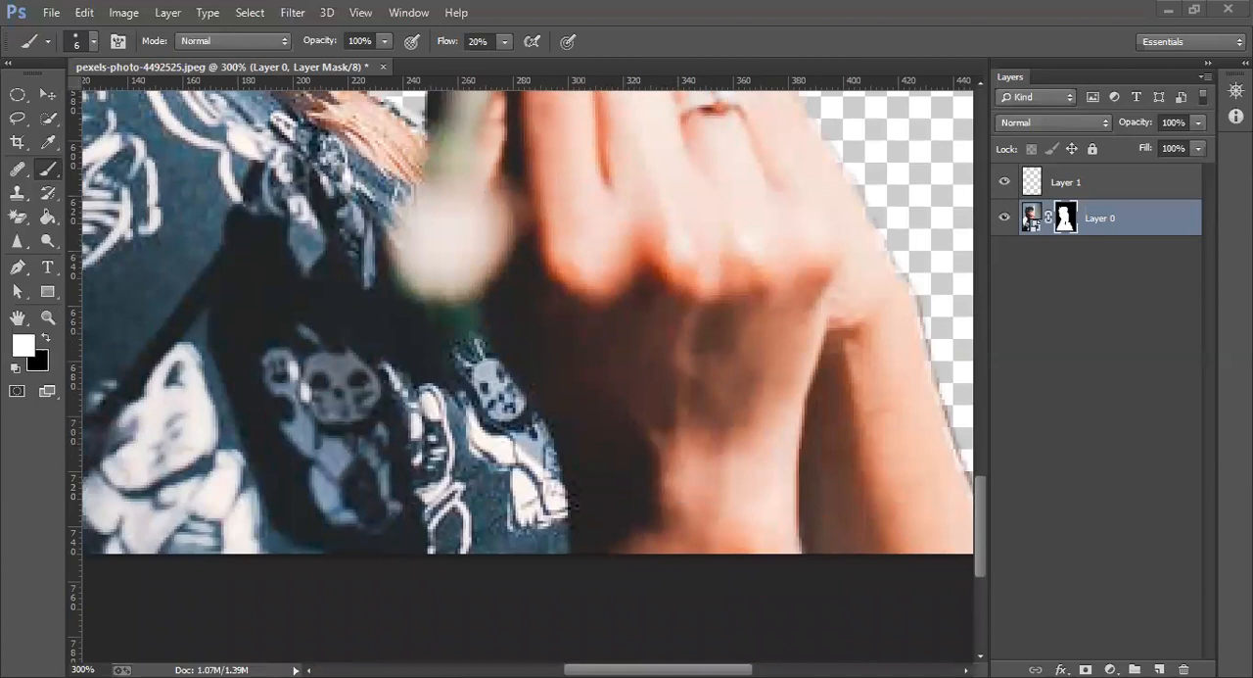
pyautogui.moveTo(658, 670); pyautogui.dragTo(731, 670)
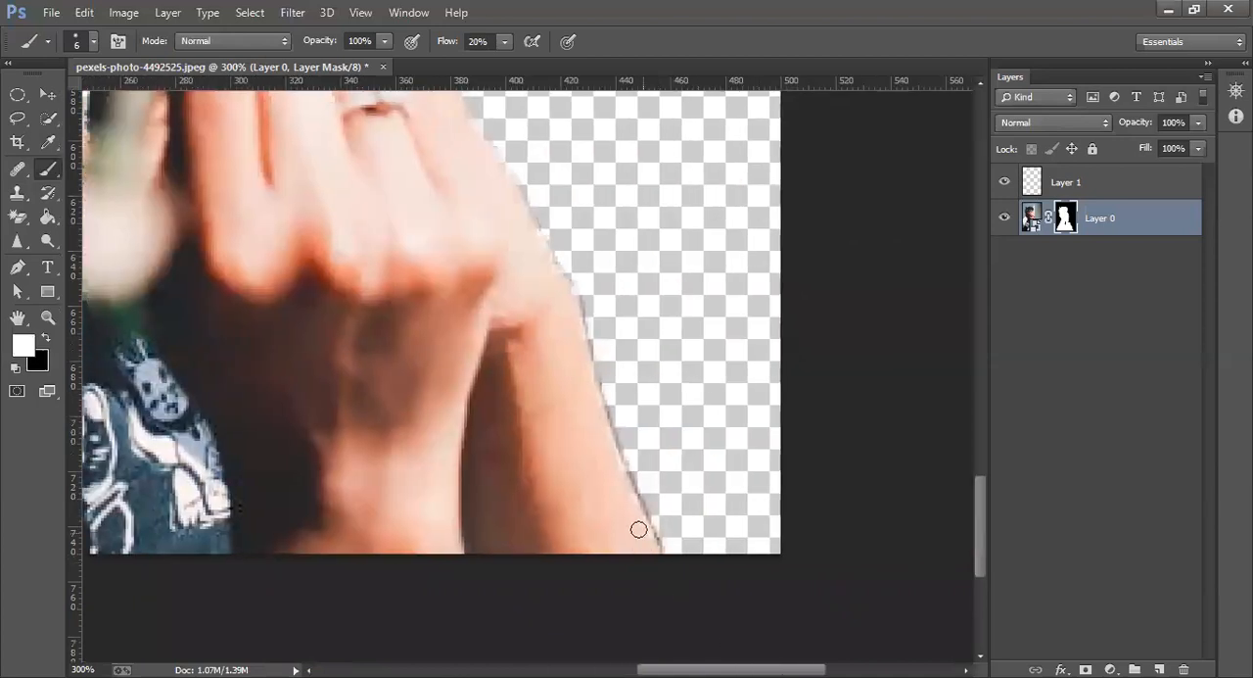
pyautogui.moveTo(674, 566)
pyautogui.mouseDown()
pyautogui.moveTo(609, 438)
pyautogui.moveTo(659, 536)
pyautogui.moveTo(609, 409)
pyautogui.mouseUp()
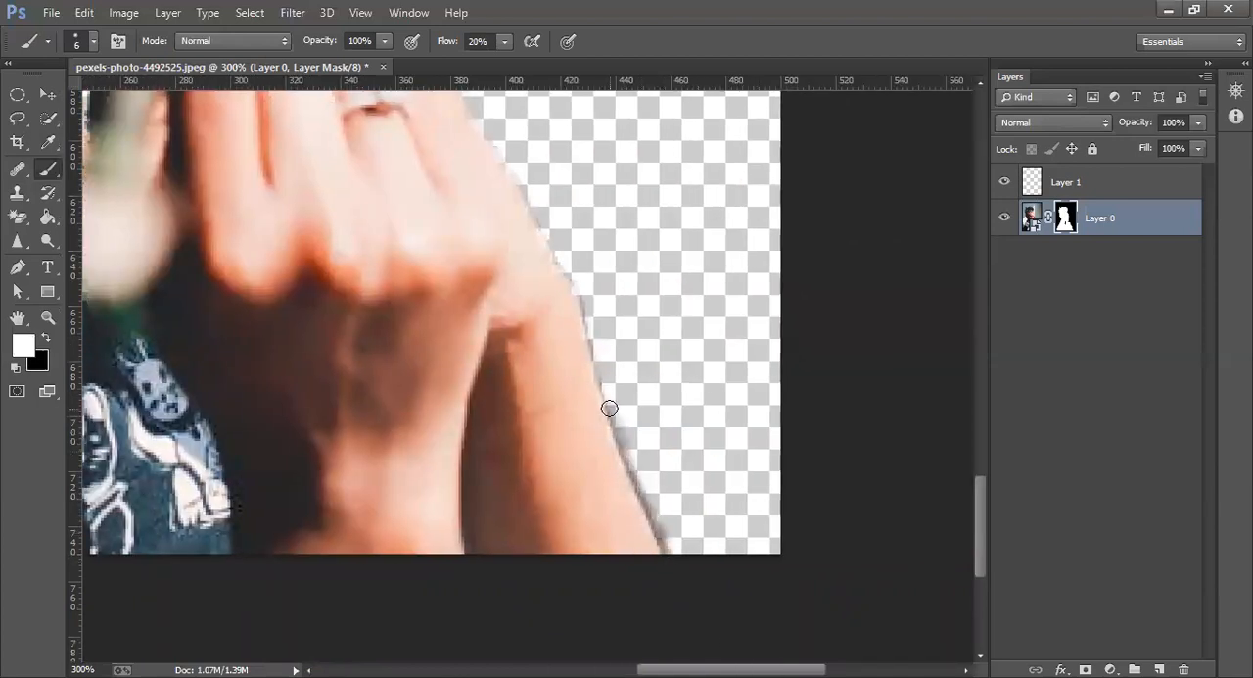
pyautogui.hotkey('ctrl', '0')
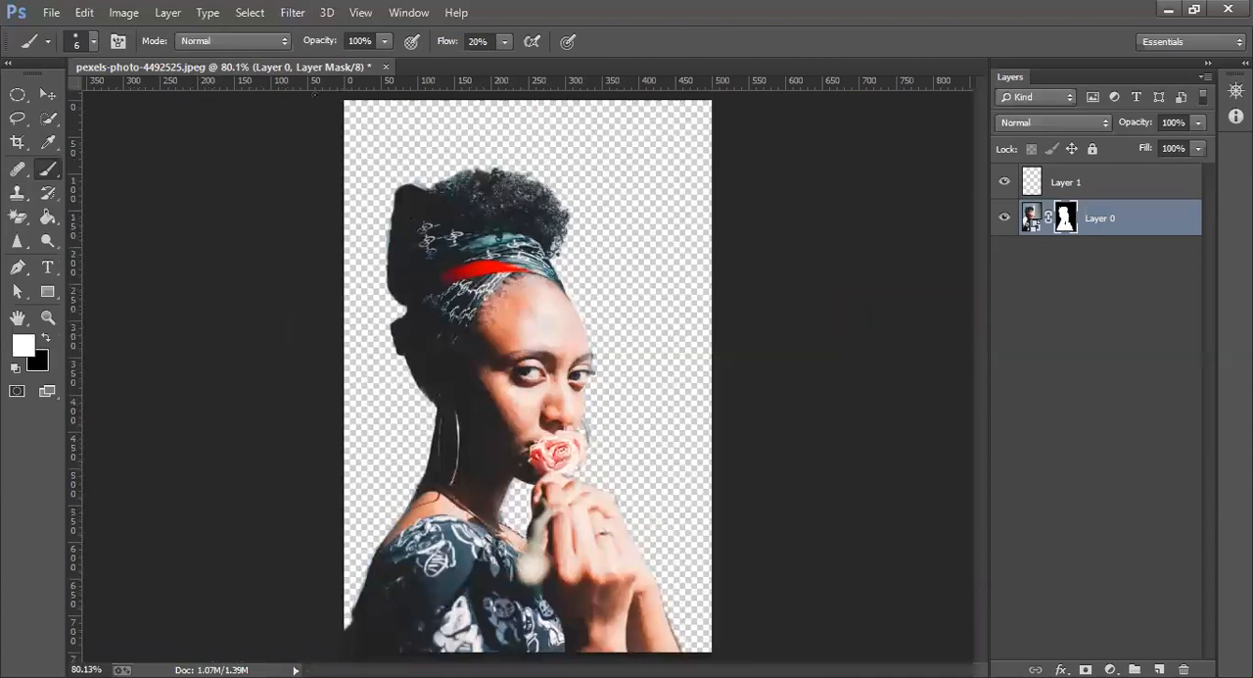
# Open the city photo b2.jpg from the any downloads folder and dock its floating window as a tab
pyautogui.click(50, 11)
pyautogui.click(68, 48)
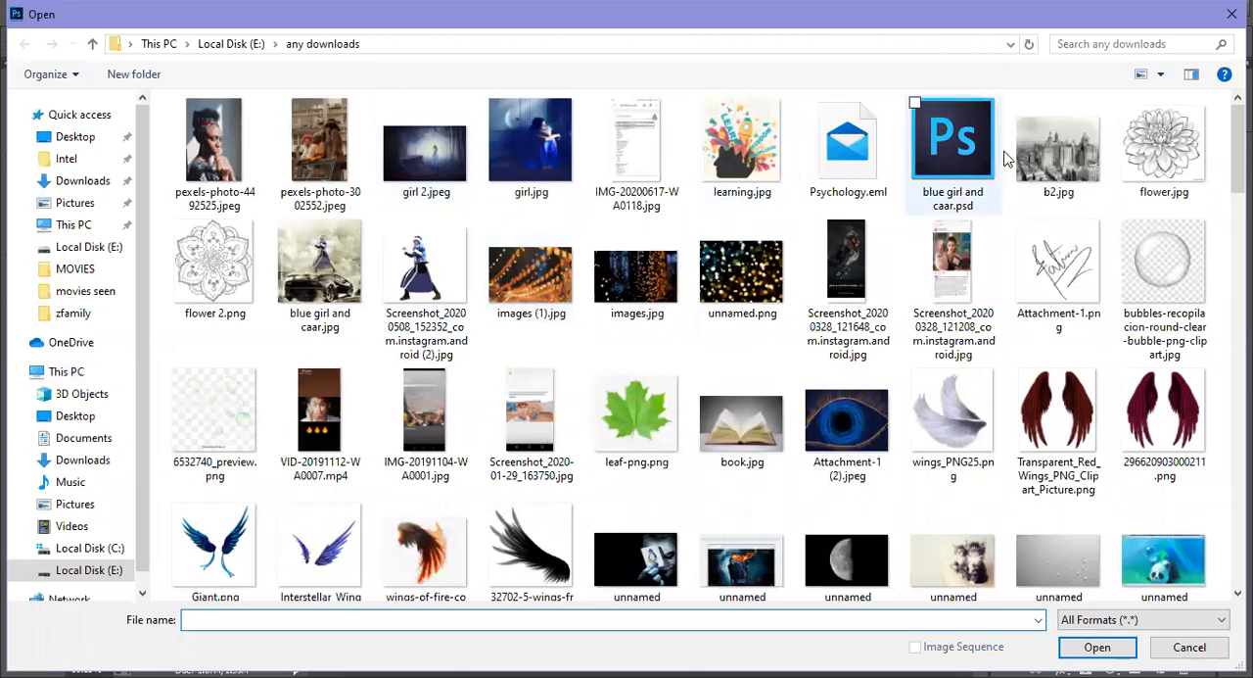
pyautogui.click(1063, 153)
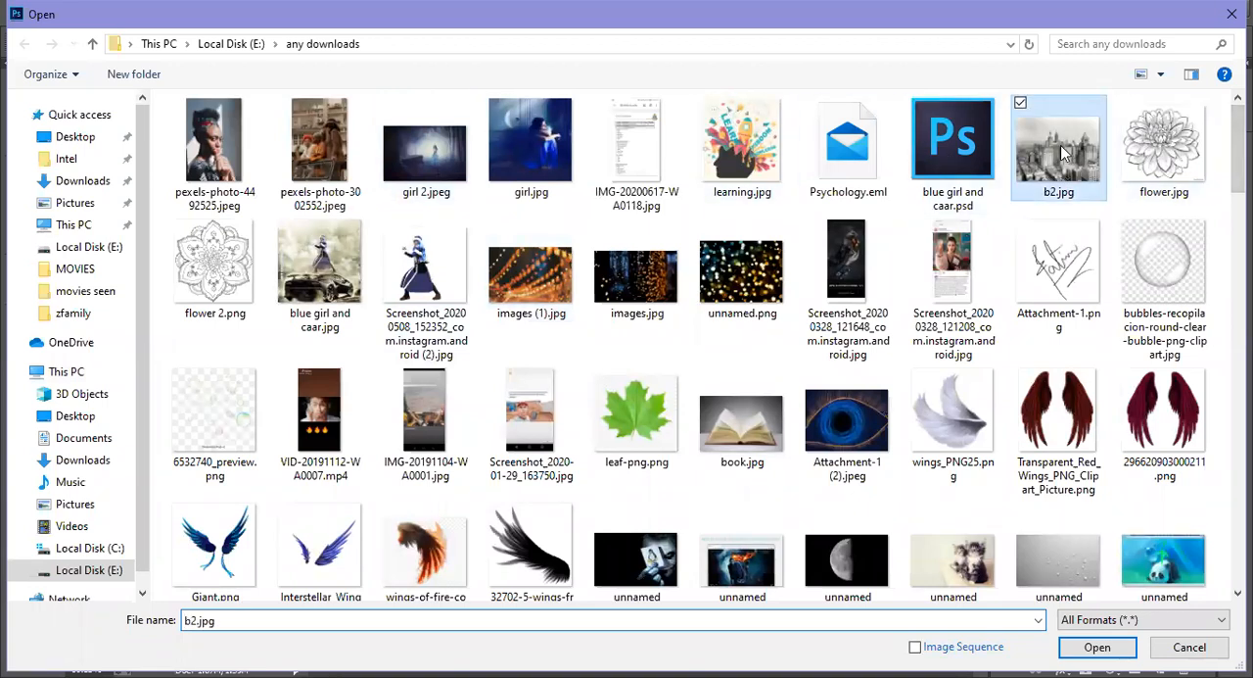
pyautogui.doubleClick(1065, 153)
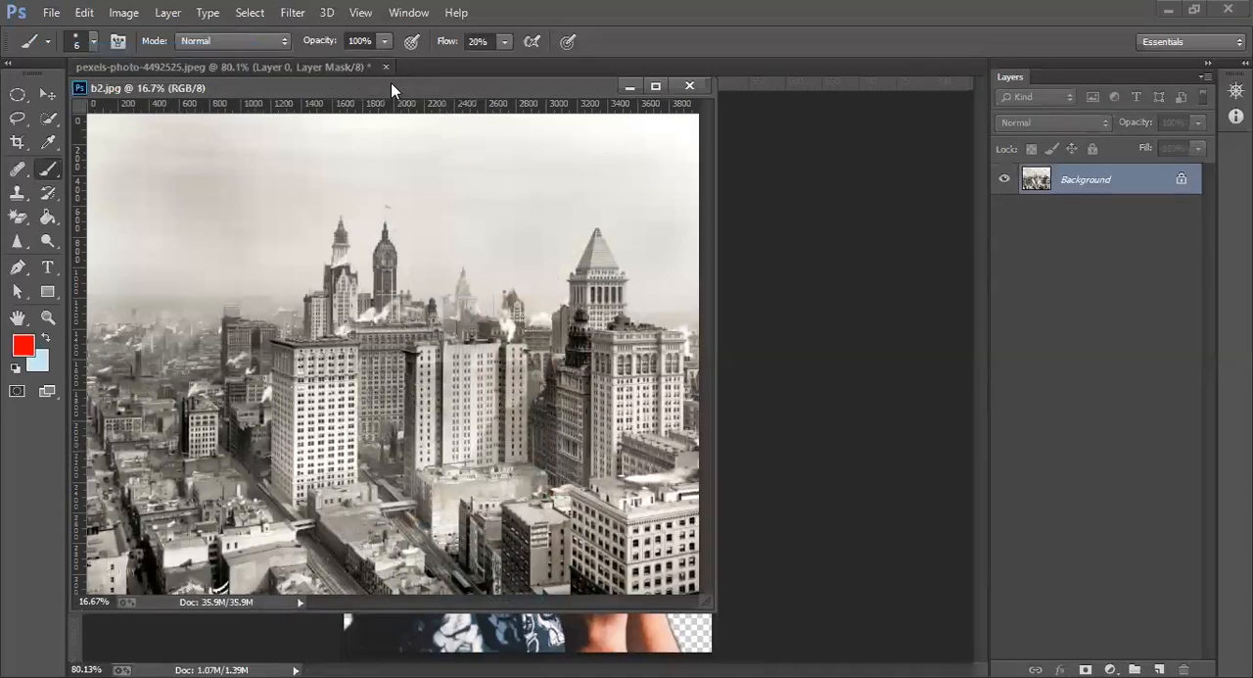
pyautogui.moveTo(405, 86); pyautogui.dragTo(552, 93)
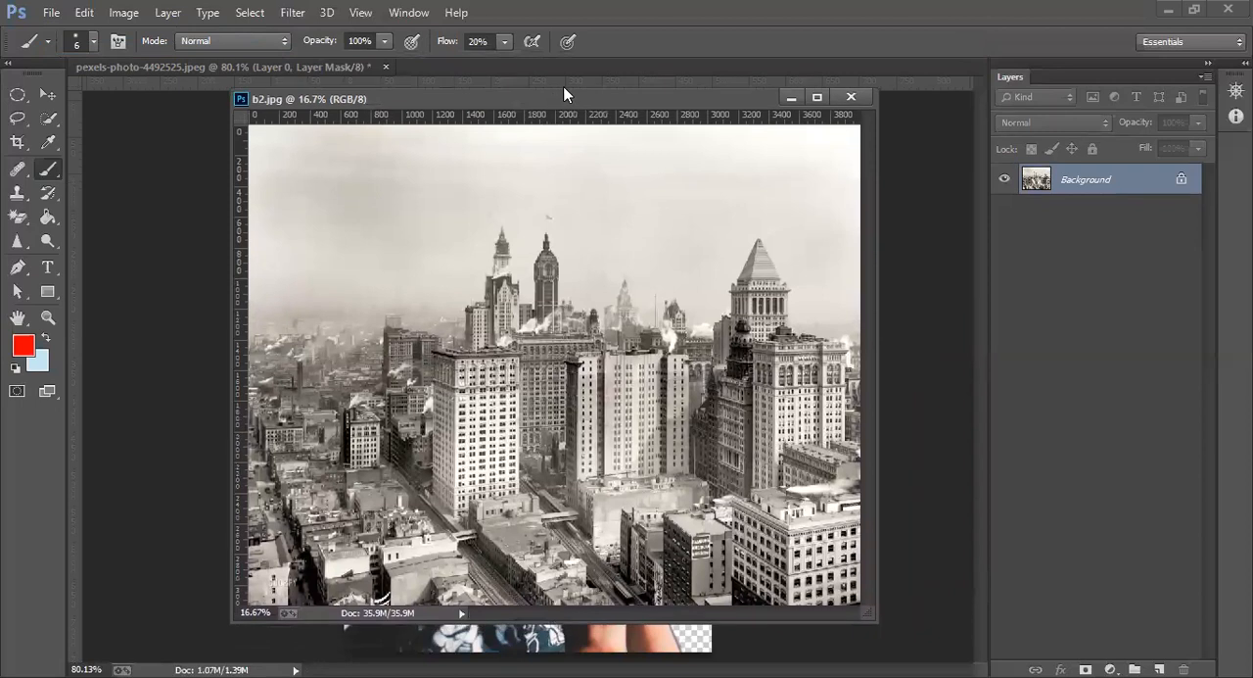
pyautogui.moveTo(564, 94); pyautogui.dragTo(565, 92)
# Select the whole city photo with the Lasso tool and move it into the portrait document
pyautogui.click(48, 94)
pyautogui.click(18, 118)
pyautogui.moveTo(207, 115)
pyautogui.mouseDown()
pyautogui.moveTo(191, 380)
pyautogui.moveTo(222, 674)
pyautogui.moveTo(759, 676)
pyautogui.mouseUp()
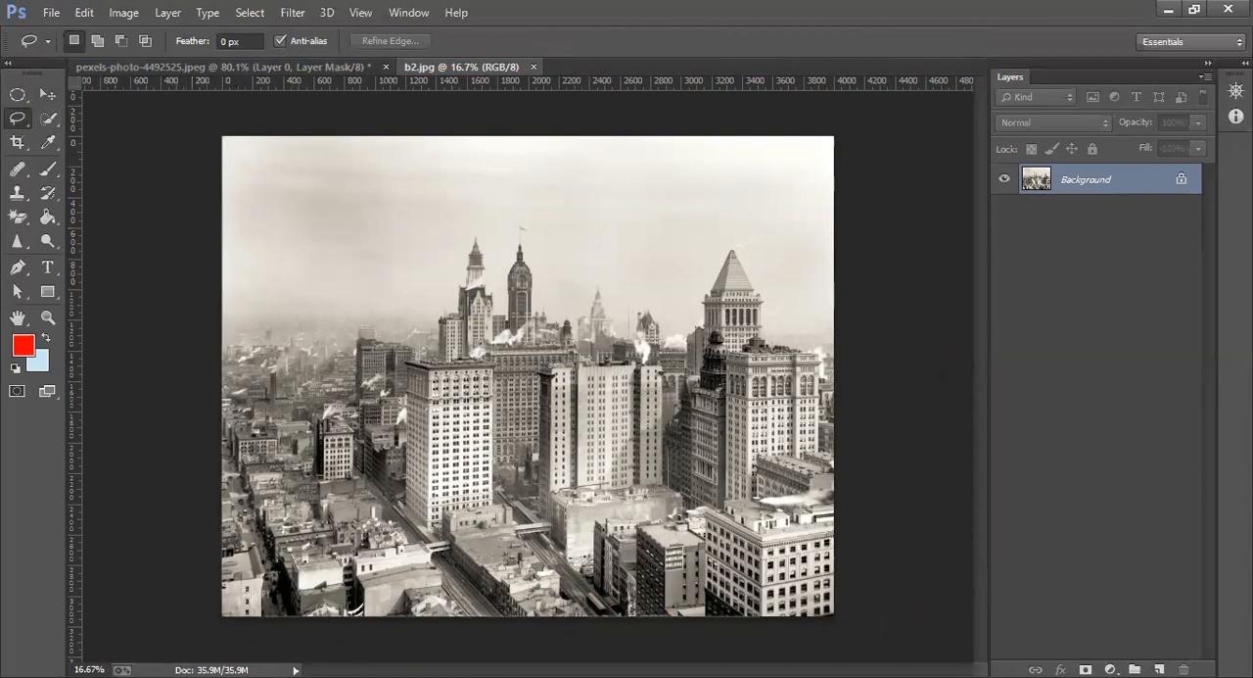
pyautogui.moveTo(883, 631)
pyautogui.mouseDown()
pyautogui.moveTo(873, 206)
pyautogui.moveTo(844, 92)
pyautogui.moveTo(586, 108)
pyautogui.moveTo(461, 82)
pyautogui.moveTo(194, 104)
pyautogui.mouseUp()
pyautogui.click(46, 95)
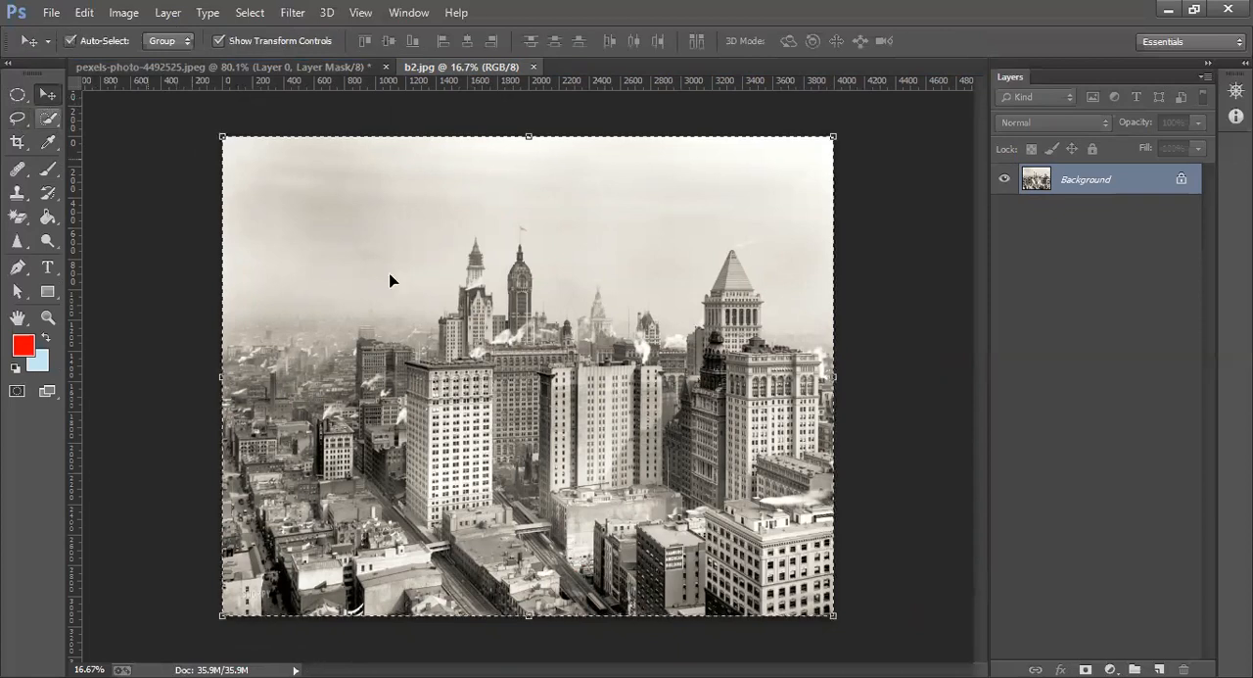
pyautogui.moveTo(496, 310); pyautogui.dragTo(424, 245)
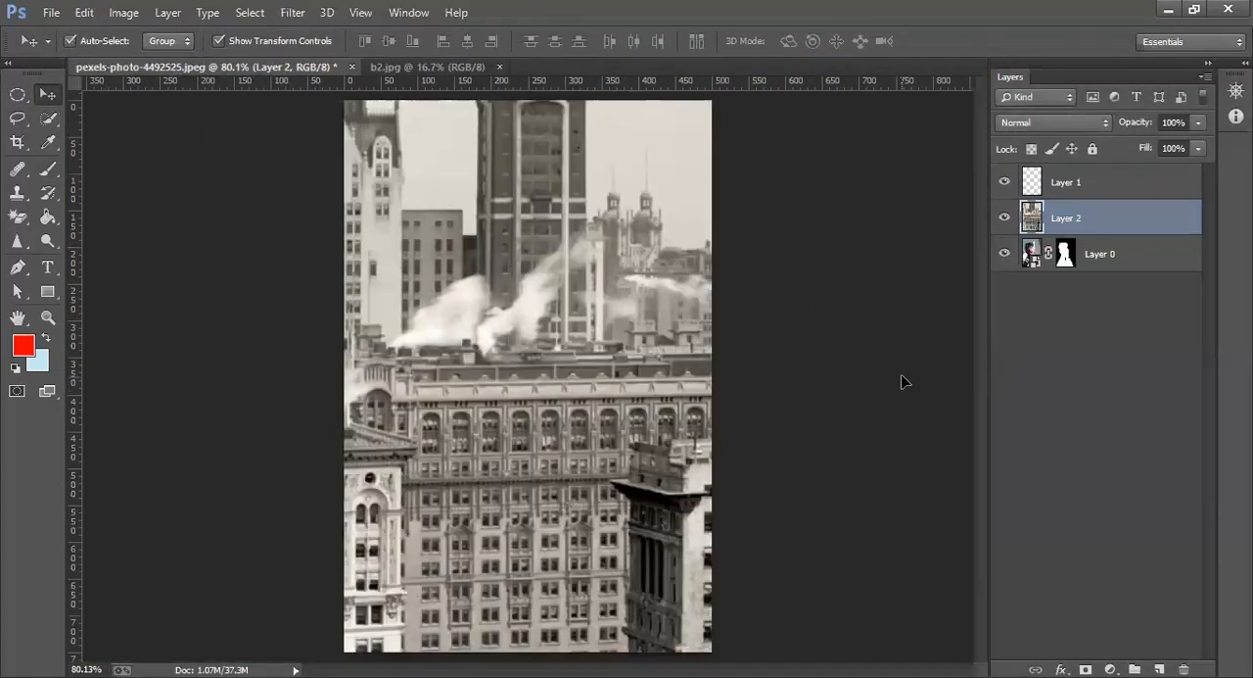
# Scale the city layer to about 29% so it covers the canvas, and place it beneath the woman's masked layer
pyautogui.scroll(-5, 902, 382)
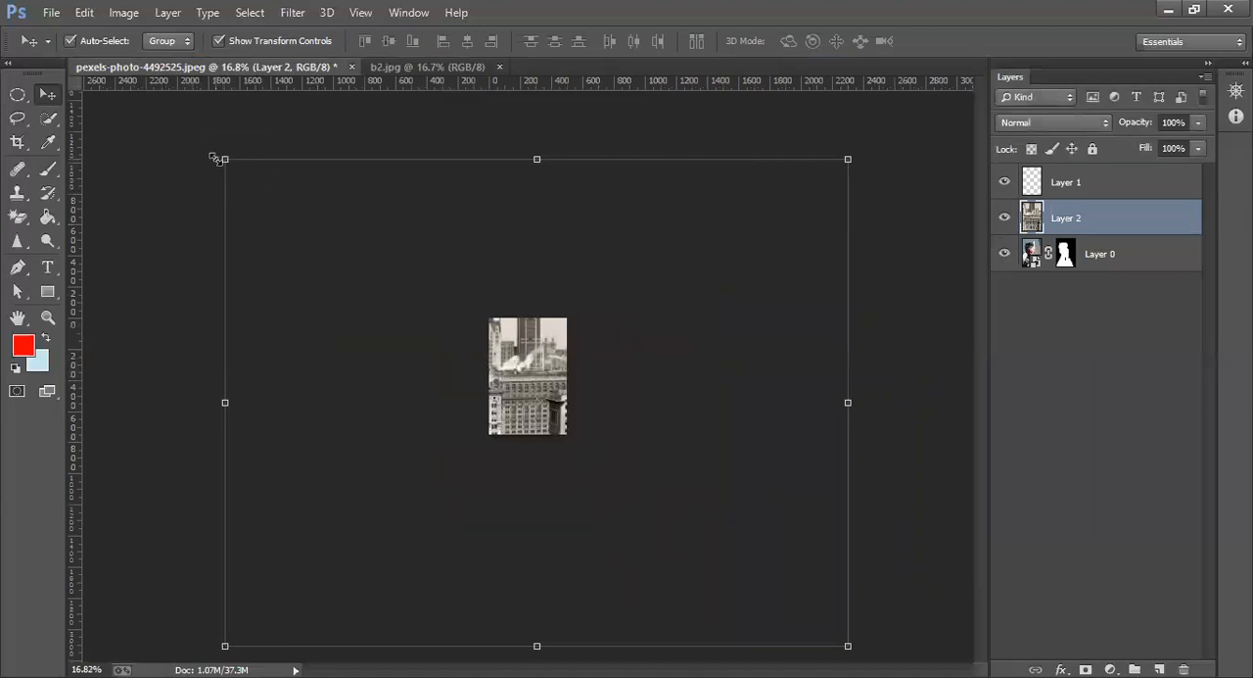
pyautogui.moveTo(219, 156); pyautogui.dragTo(663, 504)
pyautogui.moveTo(722, 556); pyautogui.dragTo(476, 312)
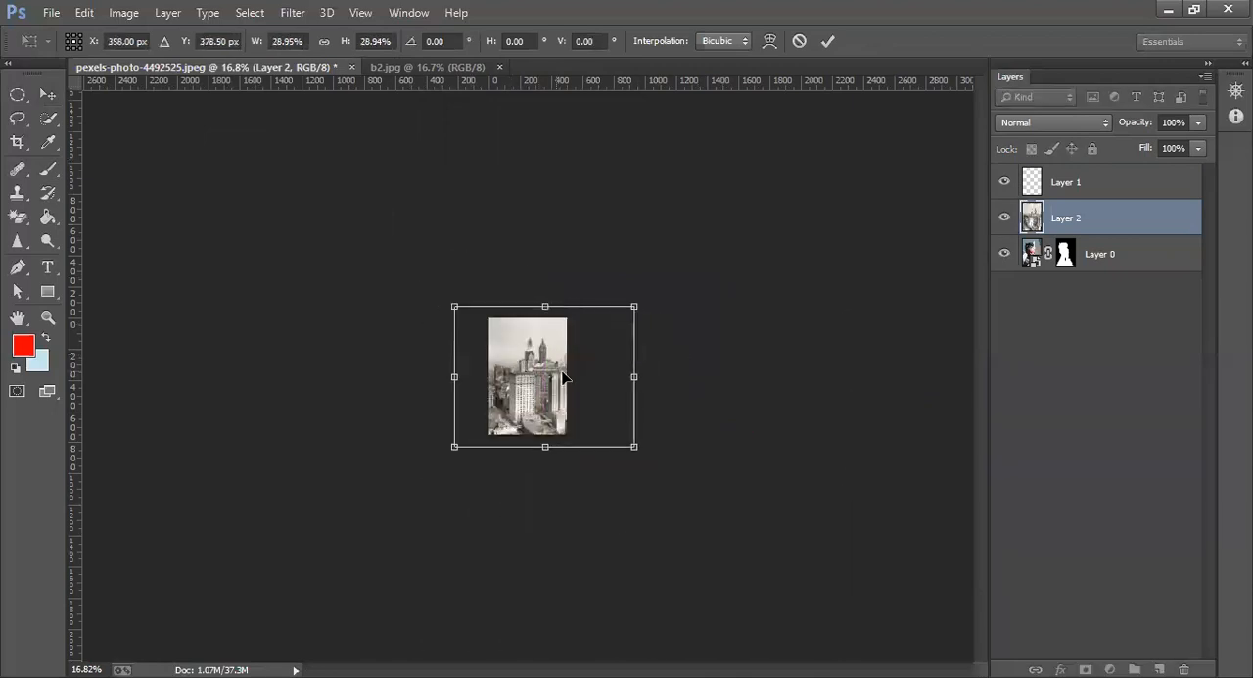
pyautogui.hotkey('ctrl', '0')
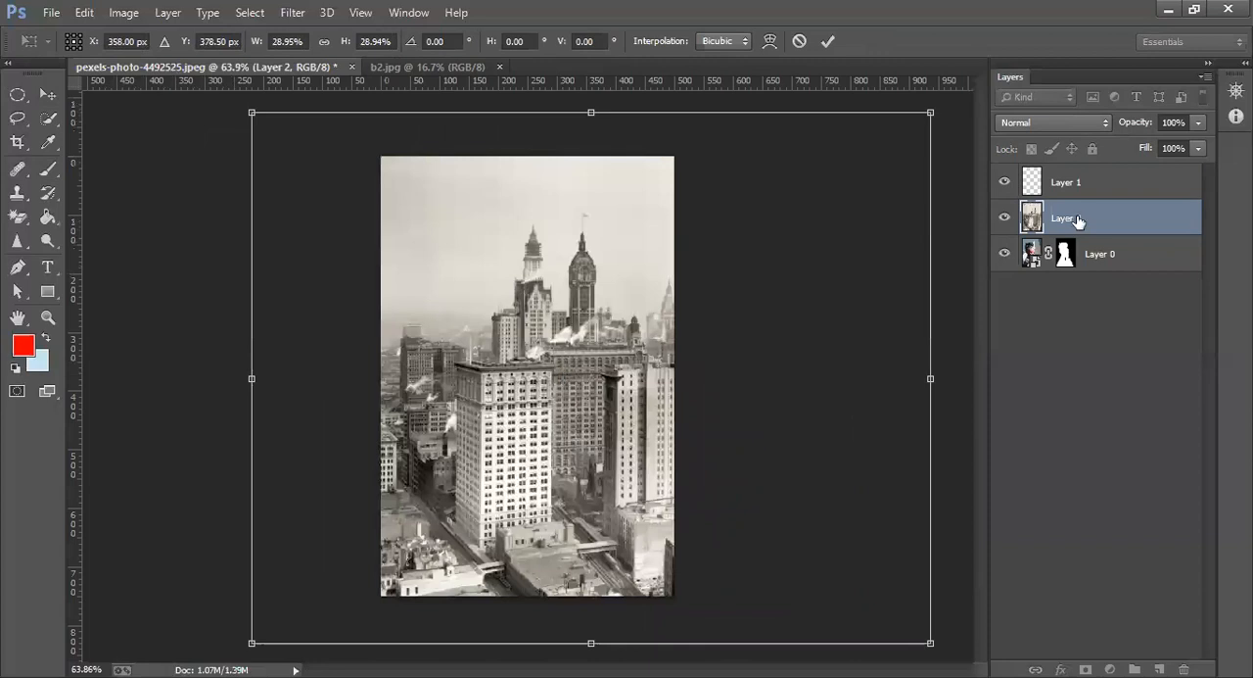
pyautogui.press('Return')
pyautogui.moveTo(1095, 211); pyautogui.dragTo(1100, 272)
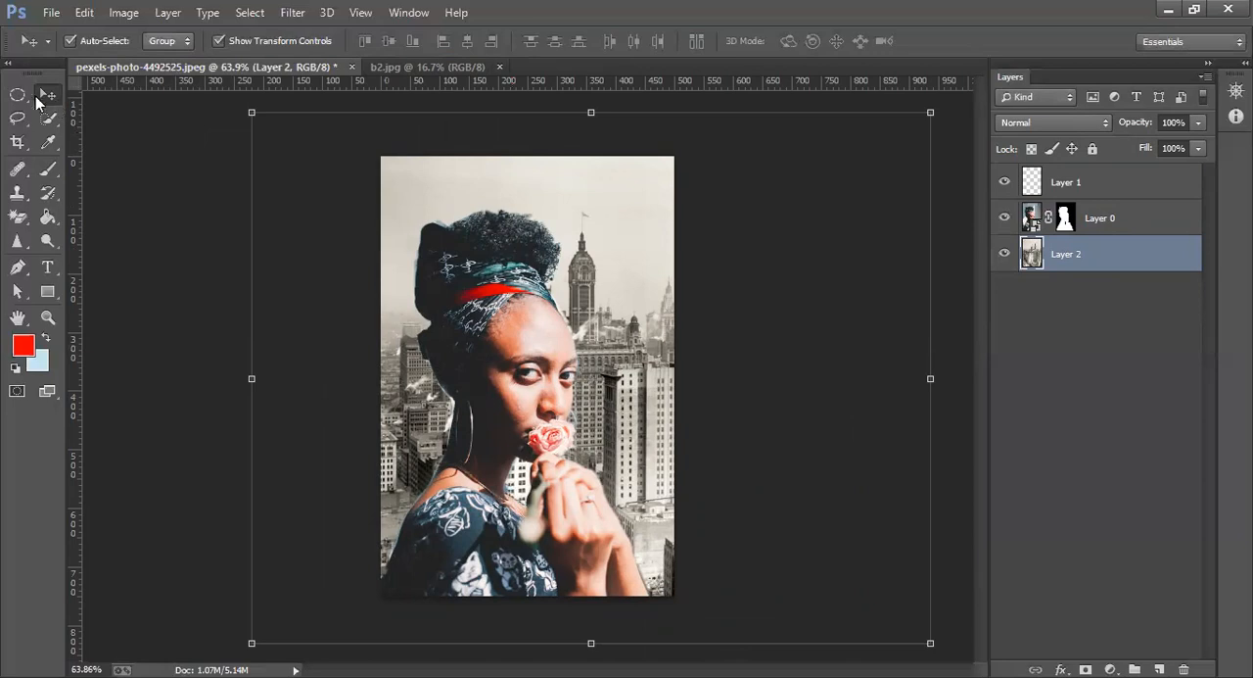
# Crop the image to the existing canvas bounds with Delete Cropped Pixels on
pyautogui.click(17, 142)
pyautogui.click(607, 298)
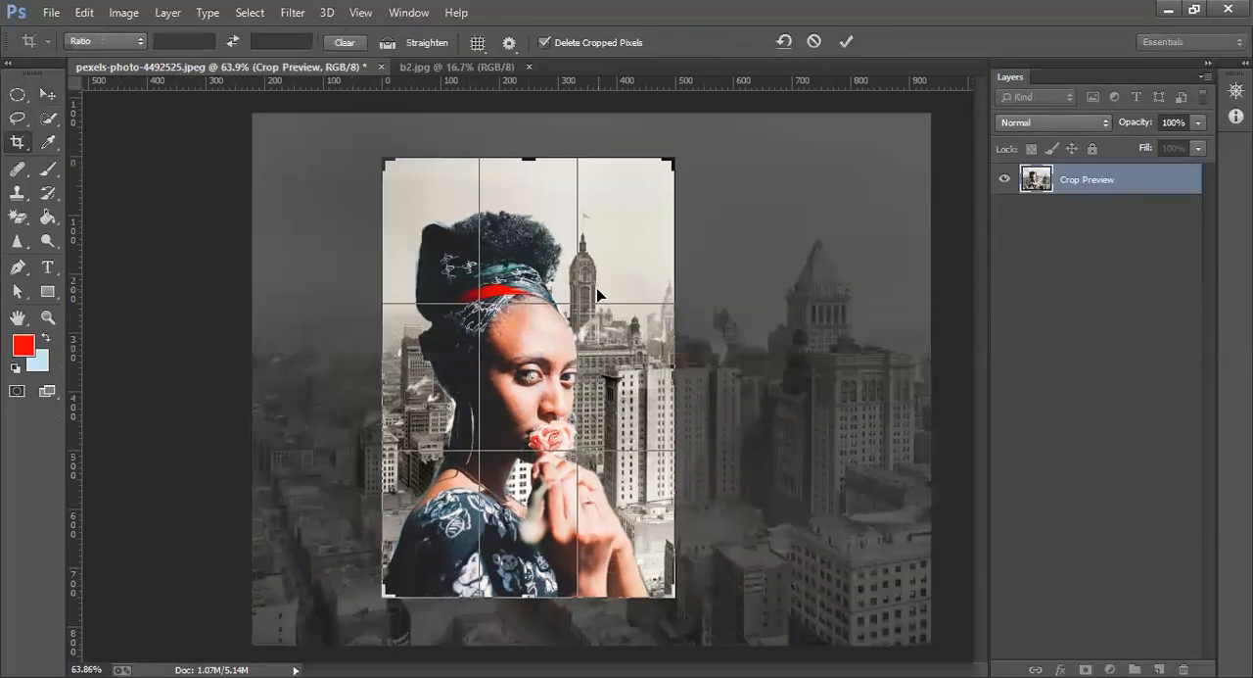
pyautogui.press('Return')
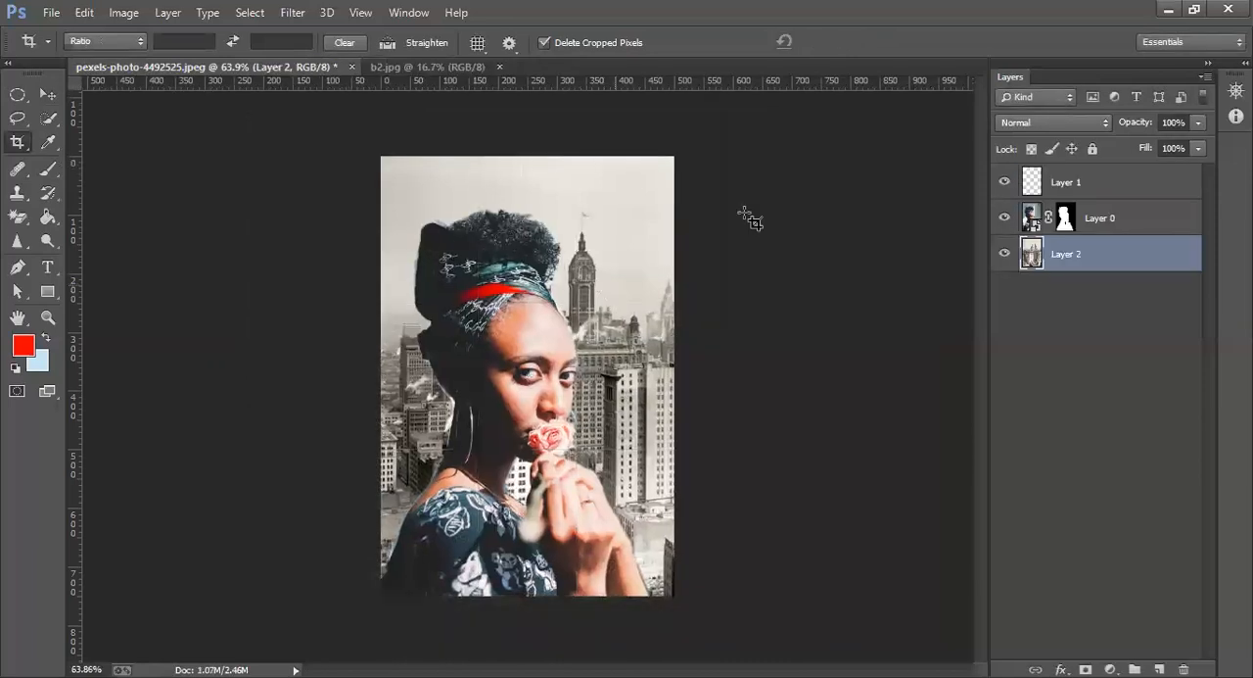
# Add a Brightness/Contrast adjustment layer above Layer 1 with brightness -26 and contrast 36
pyautogui.click(1055, 184)
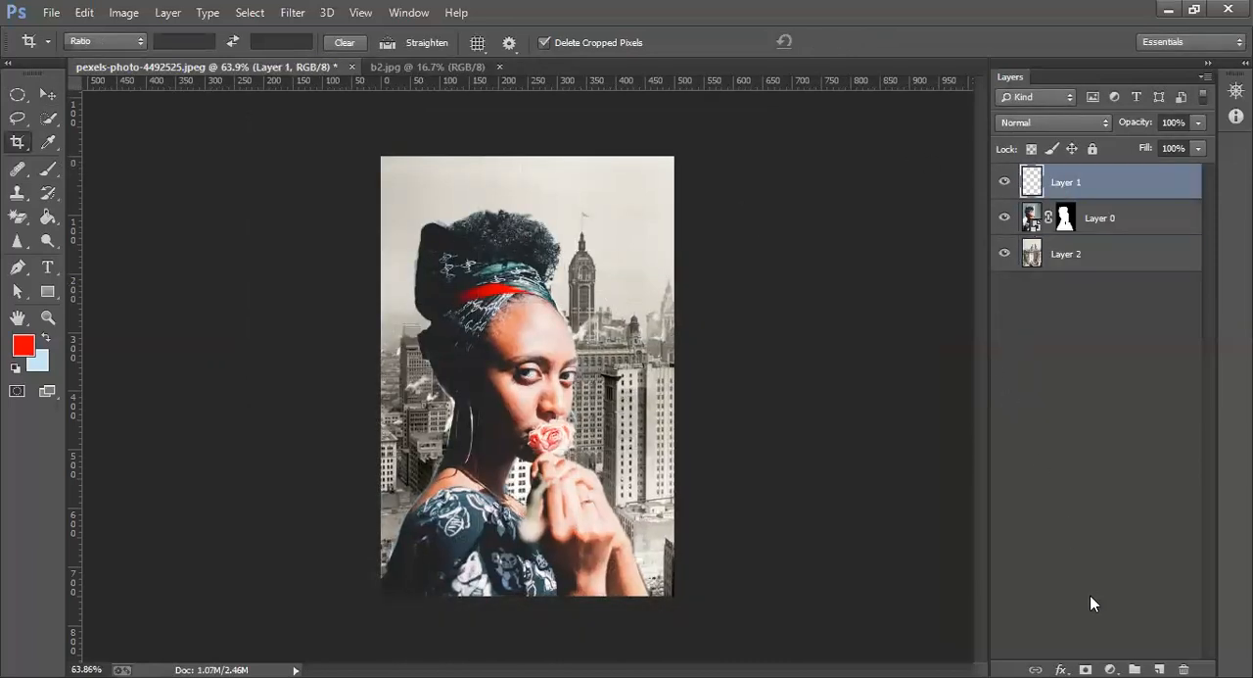
pyautogui.click(1110, 669)
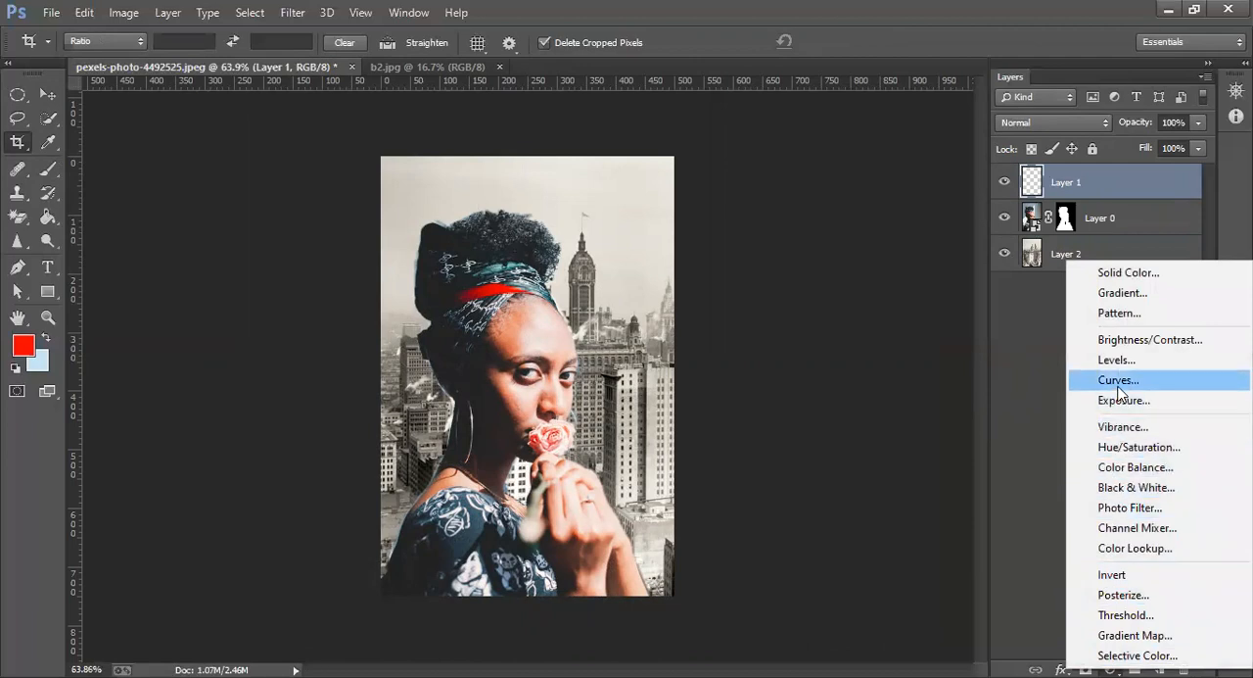
pyautogui.click(1122, 339)
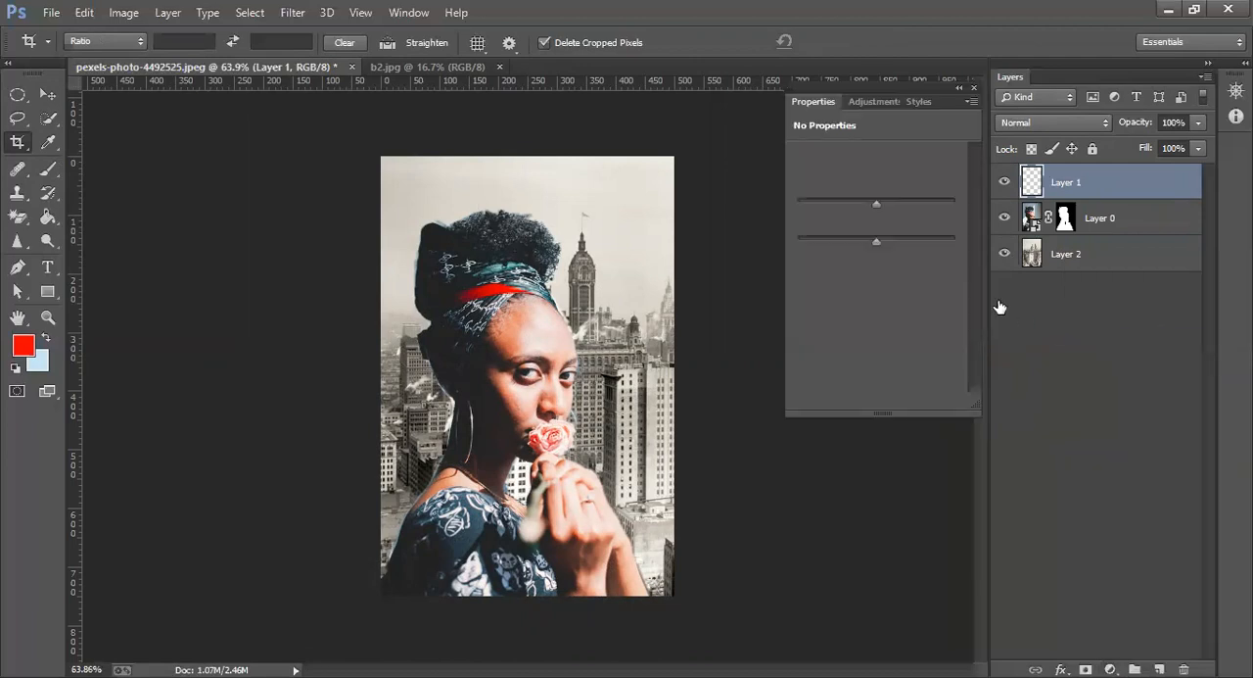
pyautogui.moveTo(873, 204); pyautogui.dragTo(863, 208)
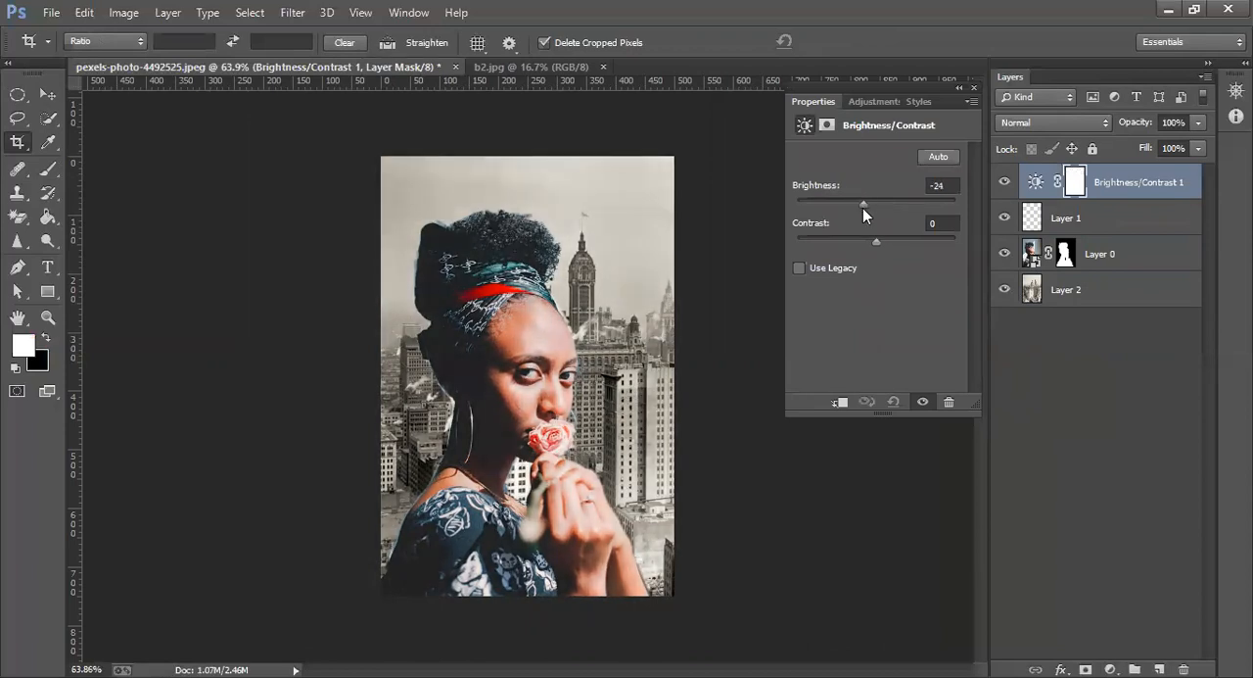
pyautogui.moveTo(871, 248); pyautogui.dragTo(899, 248)
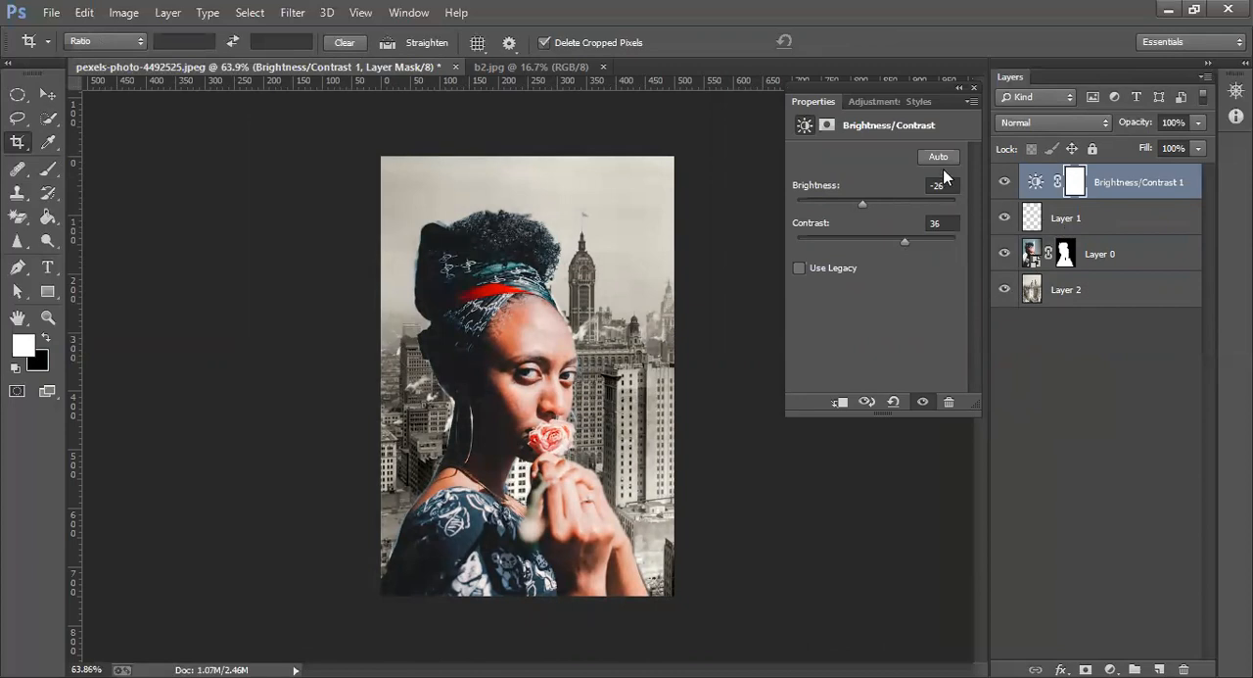
# Add a Curves adjustment layer with the white point at input 239, lowered midtones at input 161 and lifted shadows at input 70
pyautogui.click(1110, 670)
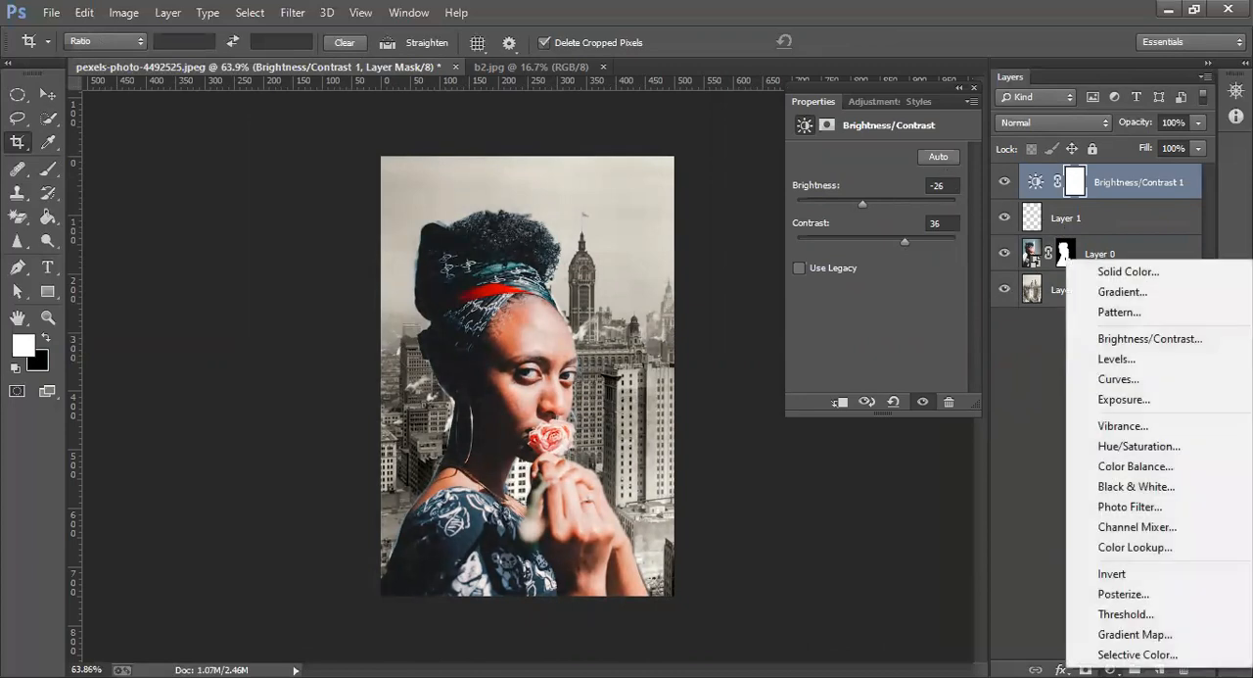
pyautogui.click(1112, 379)
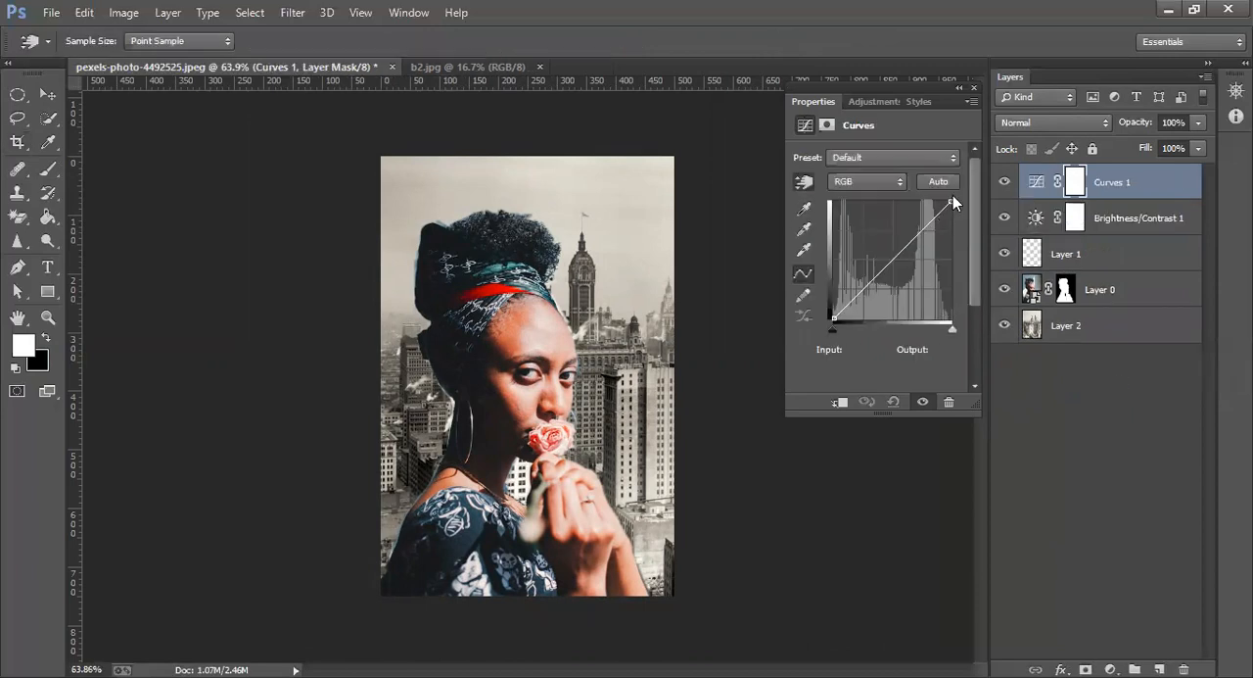
pyautogui.moveTo(949, 202)
pyautogui.mouseDown()
pyautogui.moveTo(923, 209)
pyautogui.moveTo(945, 202)
pyautogui.mouseUp()
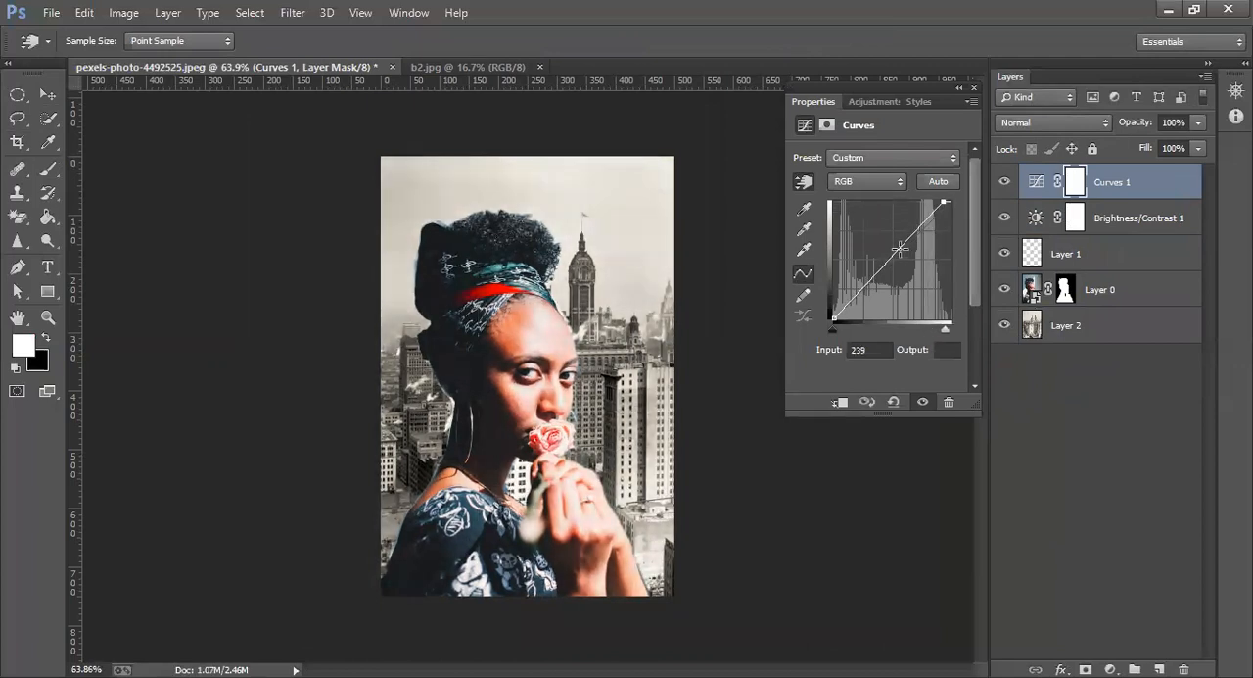
pyautogui.moveTo(899, 249); pyautogui.dragTo(907, 249)
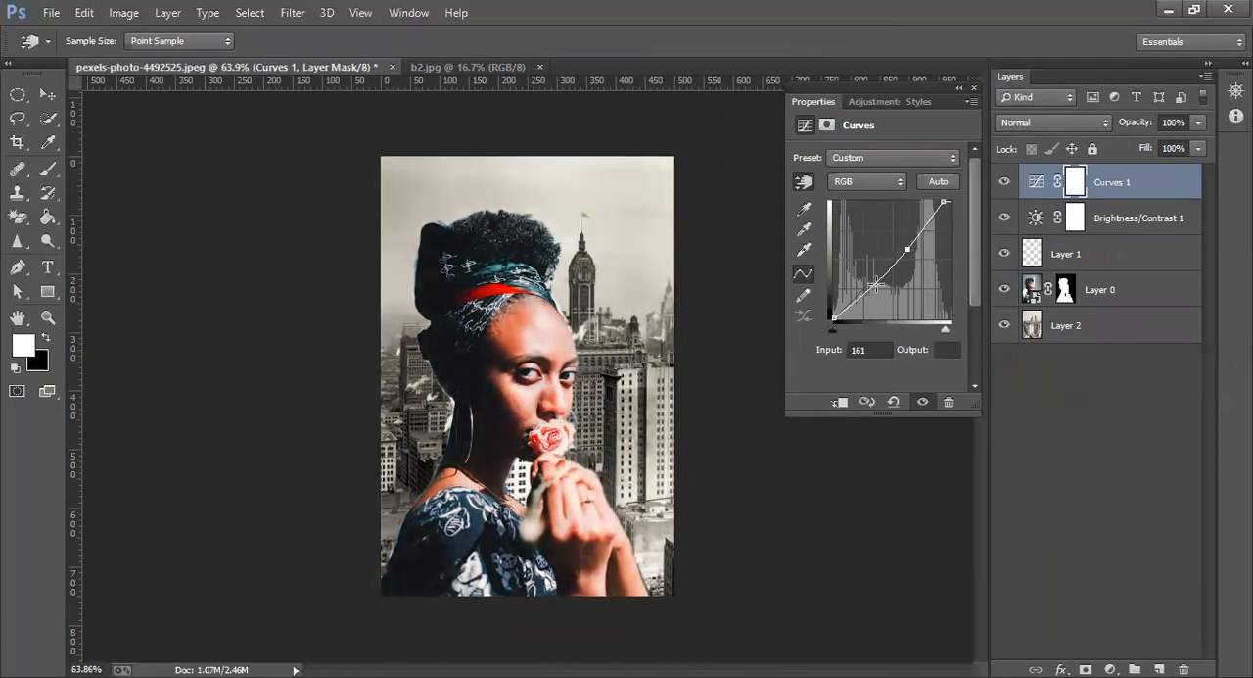
pyautogui.moveTo(867, 285); pyautogui.dragTo(866, 271)
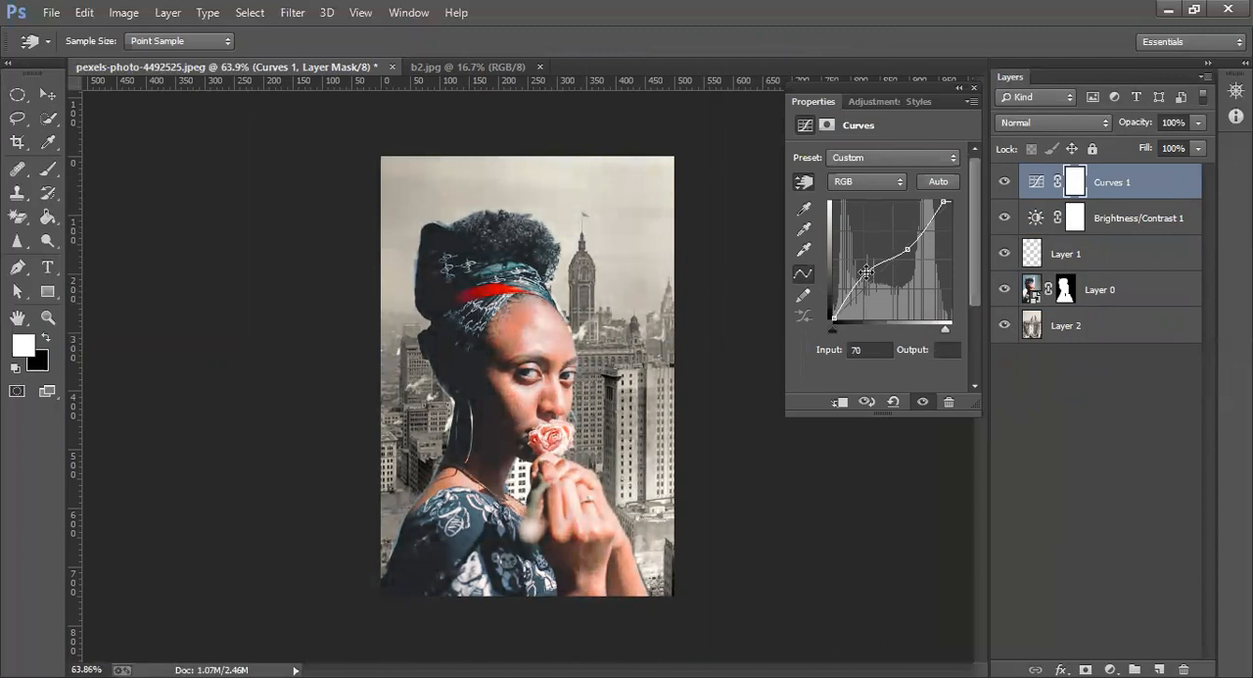
pyautogui.click(1142, 422)
pyautogui.press('c')
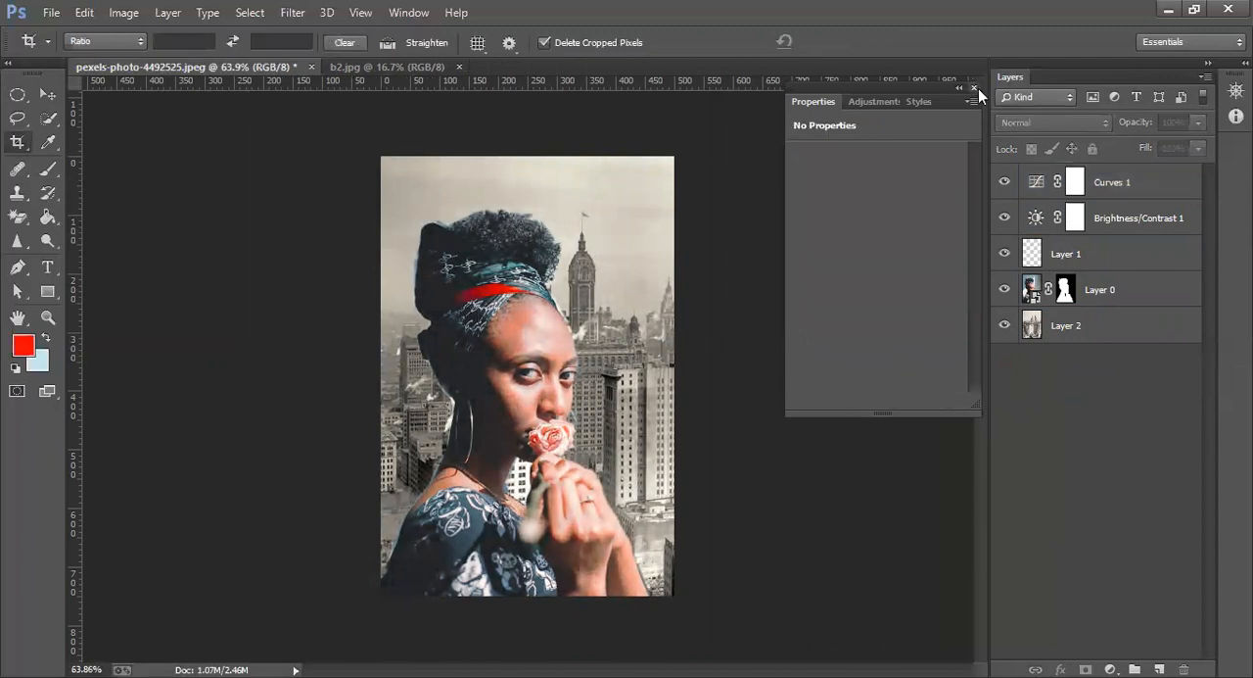
# Add a Hue/Saturation adjustment layer above the Curves layer
pyautogui.click(975, 88)
pyautogui.click(1110, 668)
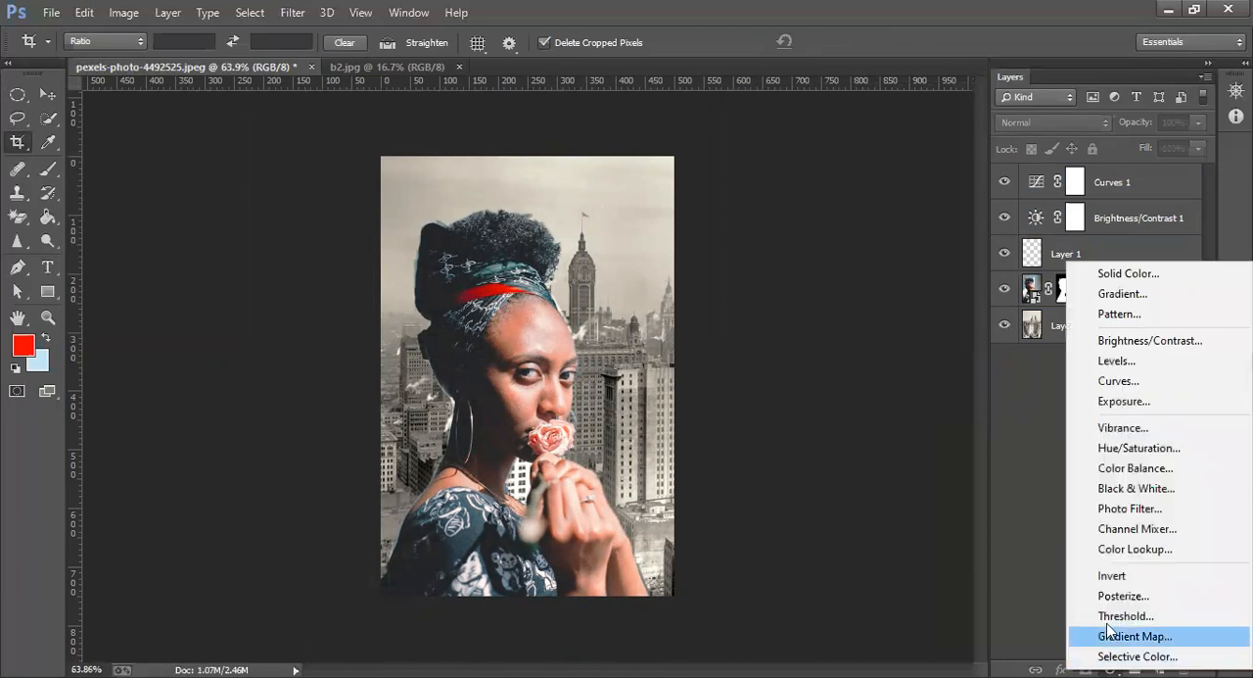
pyautogui.click(1123, 427)
# Try a hue shift of -16 and a Colorize tint with hue 109 and saturation 56, undoing both
pyautogui.moveTo(873, 224)
pyautogui.mouseDown()
pyautogui.moveTo(780, 245)
pyautogui.moveTo(862, 243)
pyautogui.mouseUp()
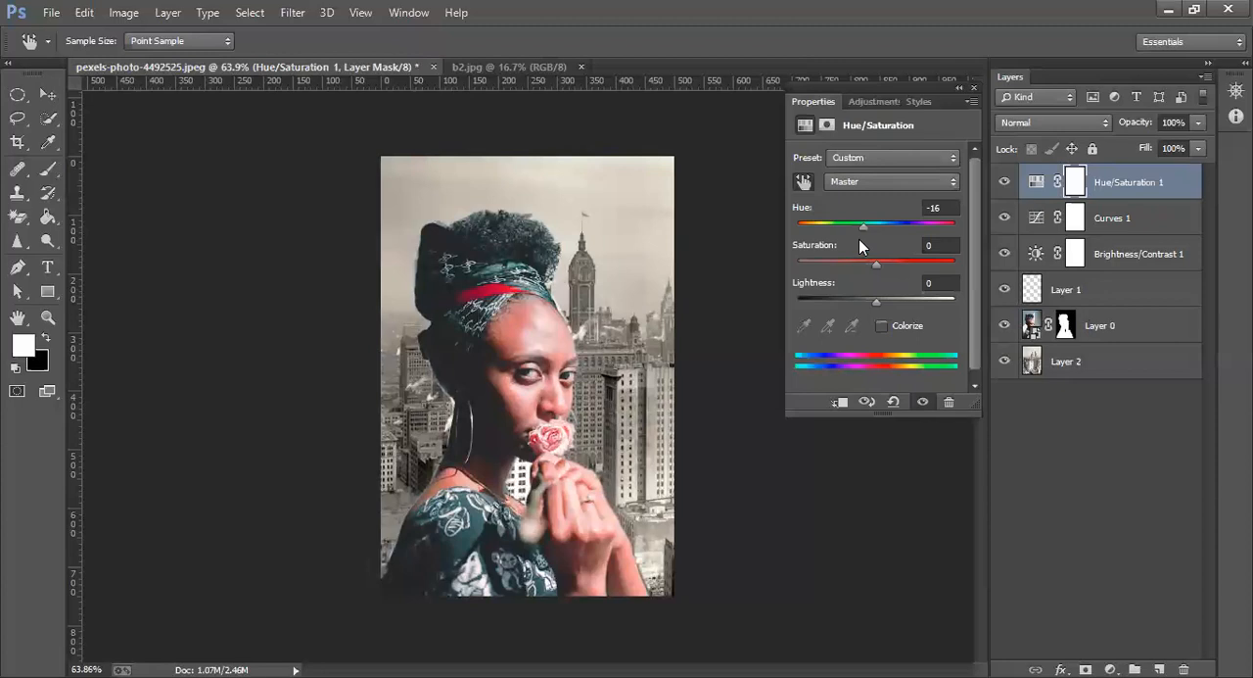
pyautogui.hotkey('ctrl', 'z')
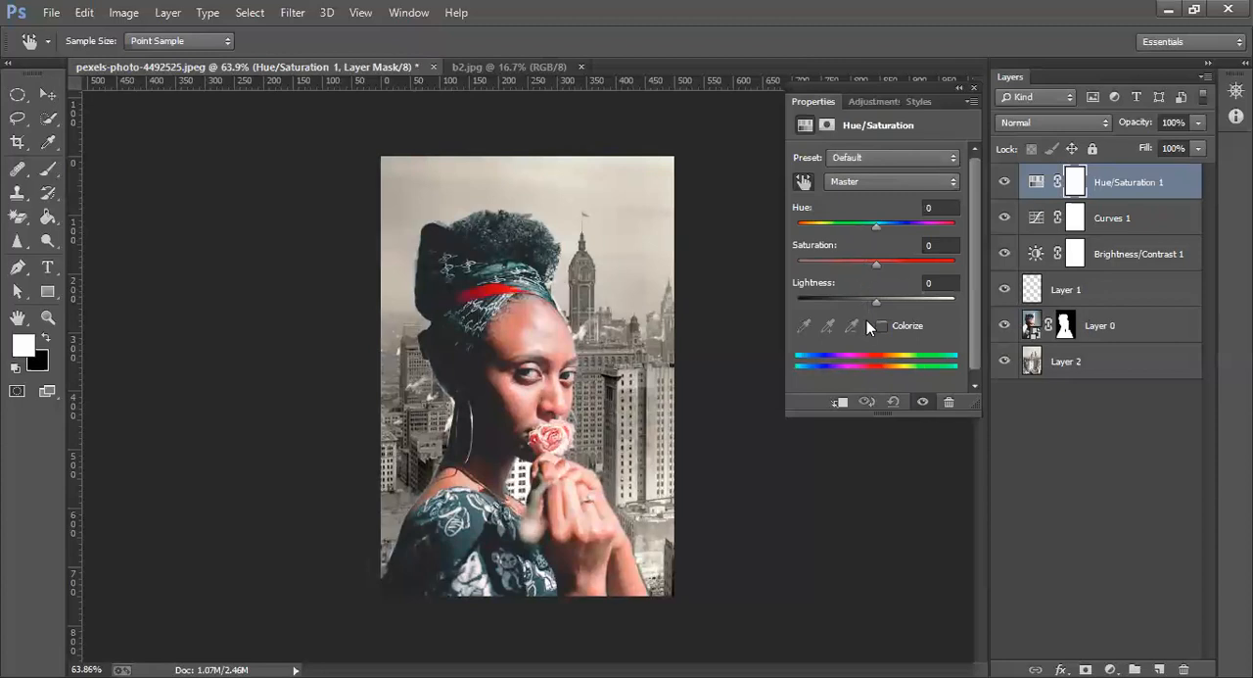
pyautogui.click(883, 325)
pyautogui.press('c')
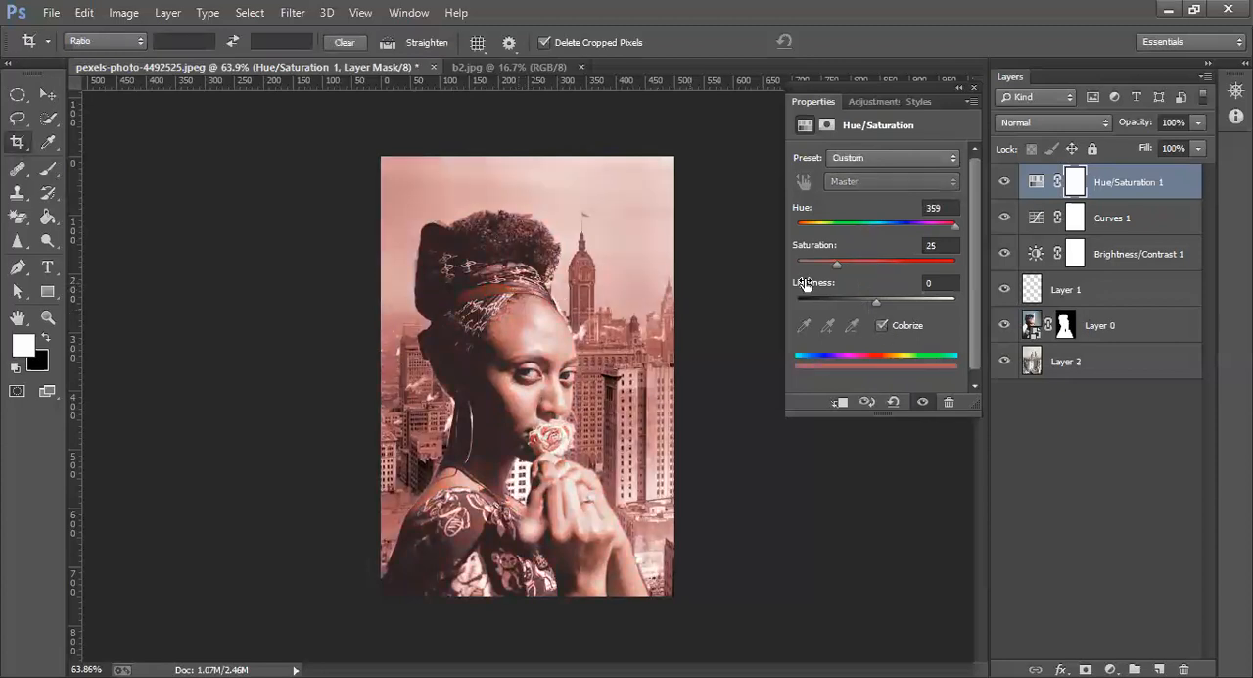
pyautogui.moveTo(848, 263); pyautogui.dragTo(844, 229)
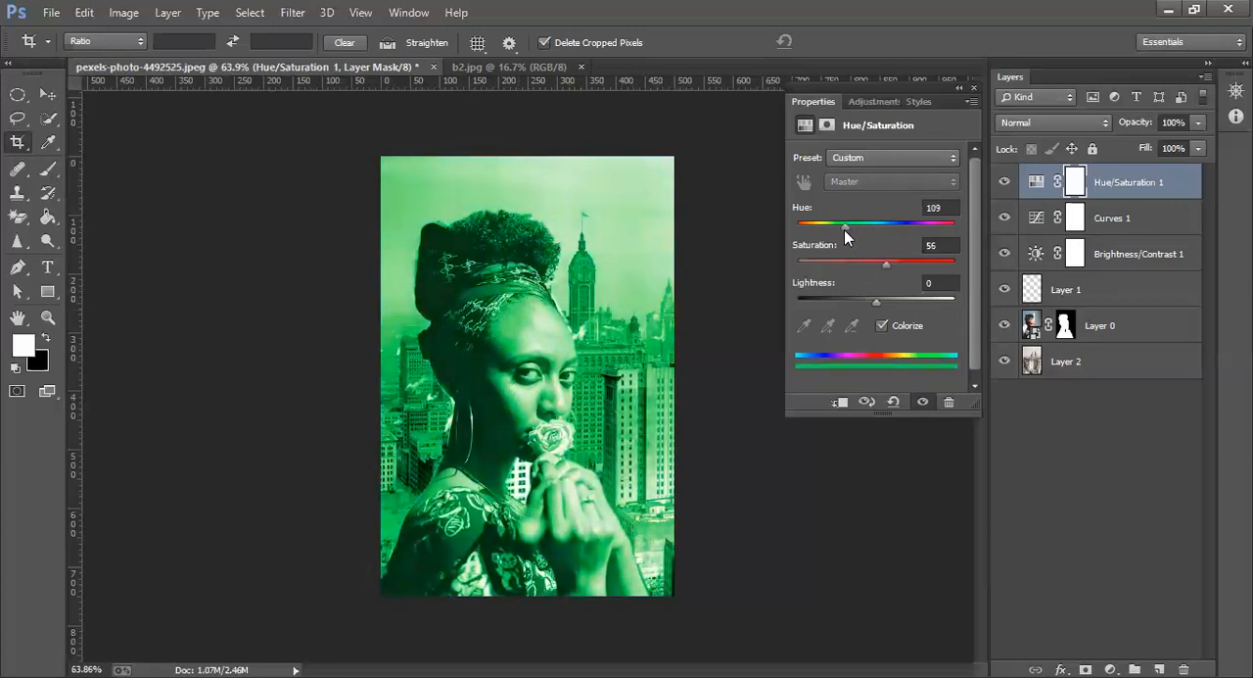
pyautogui.hotkey('ctrl', 'z')
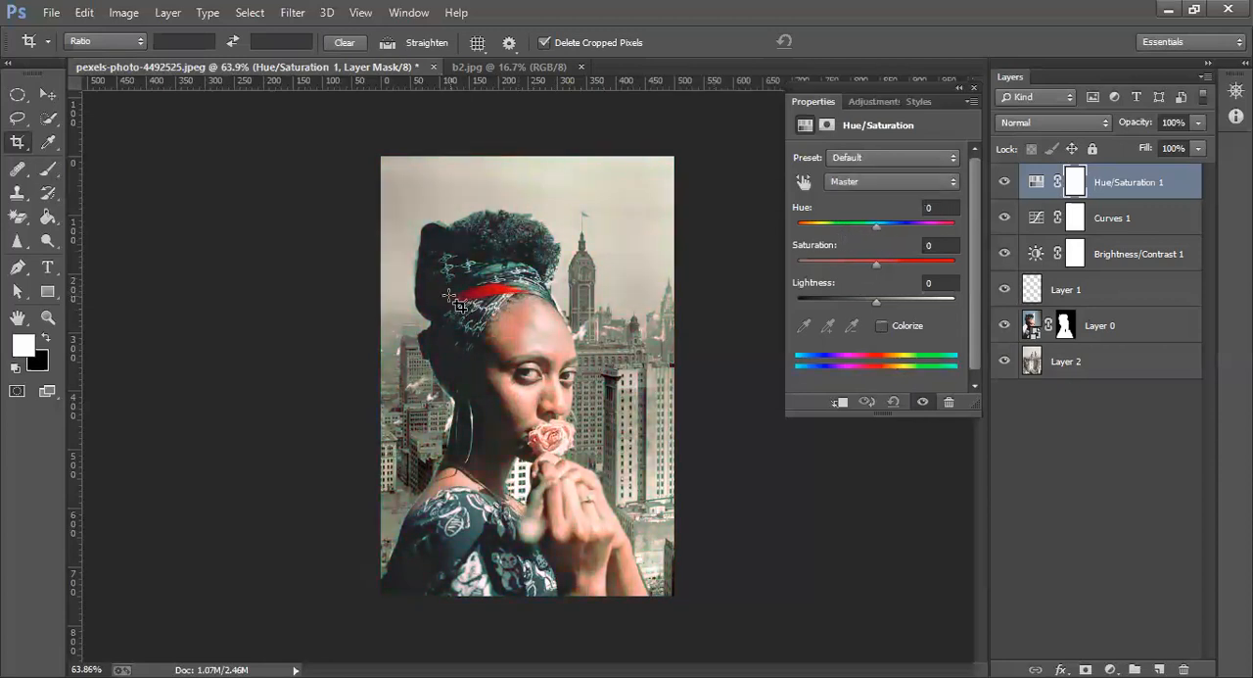
# Select the rose on Layer 0 with the Quick Selection tool in add mode
pyautogui.click(48, 118)
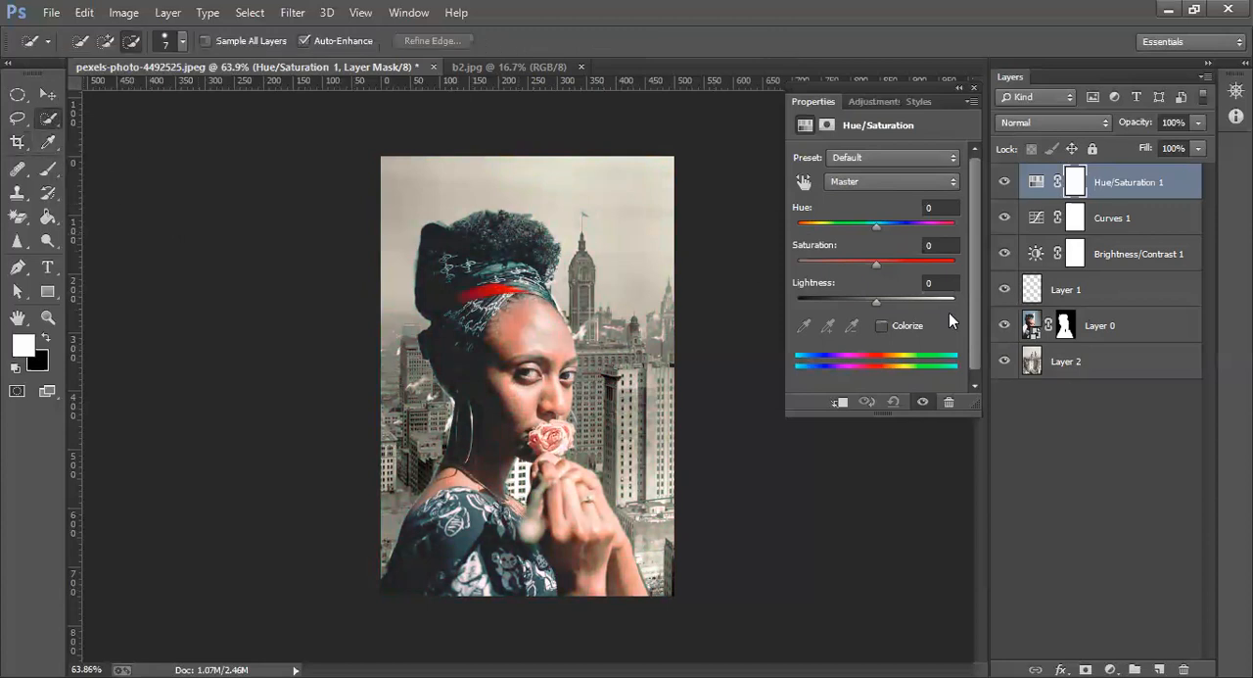
pyautogui.click(1032, 323)
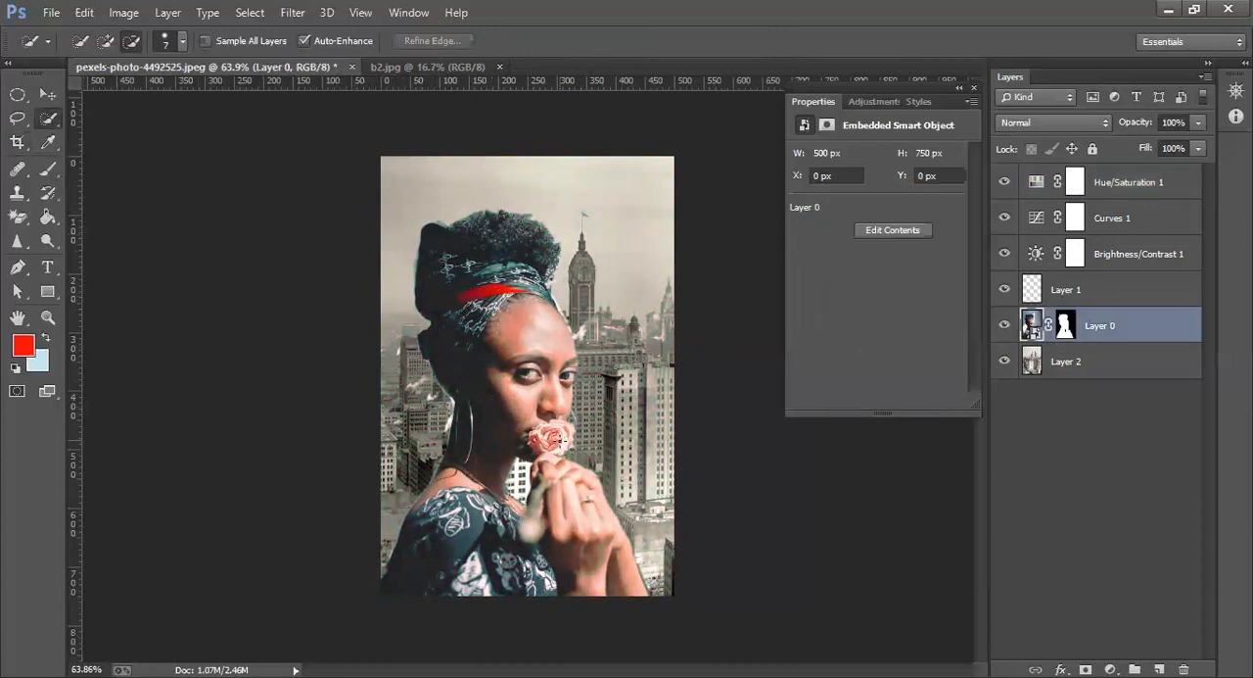
pyautogui.click(555, 441)
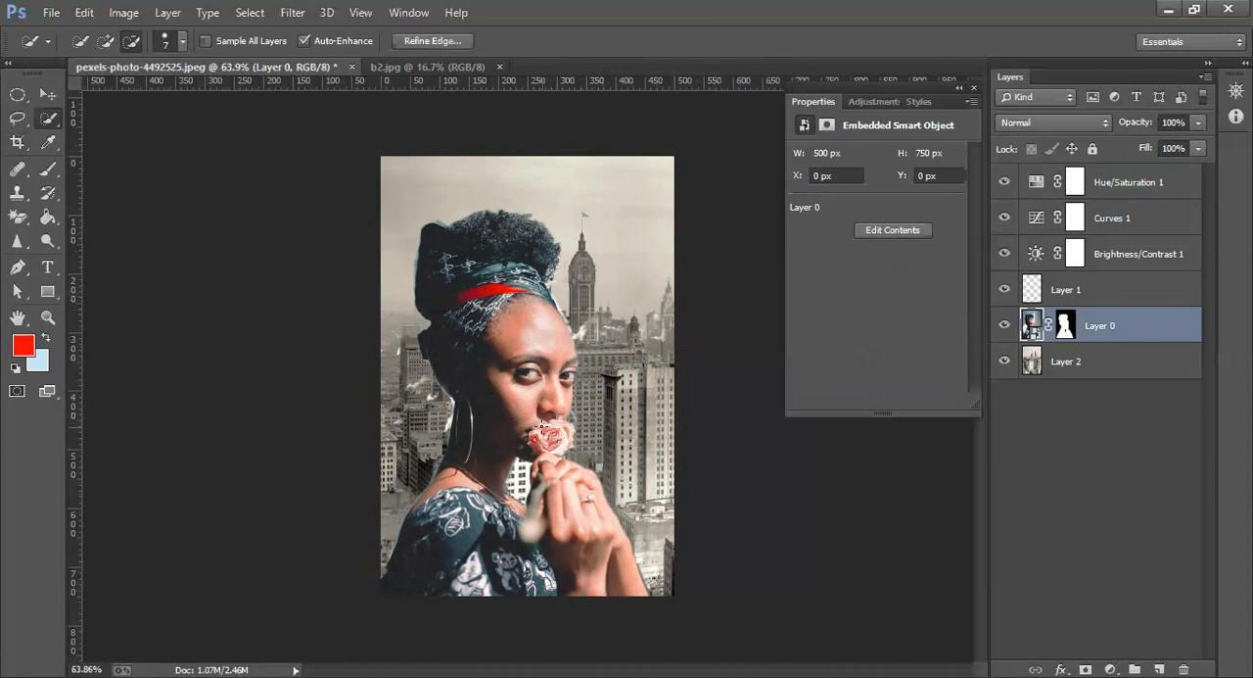
pyautogui.click(106, 40)
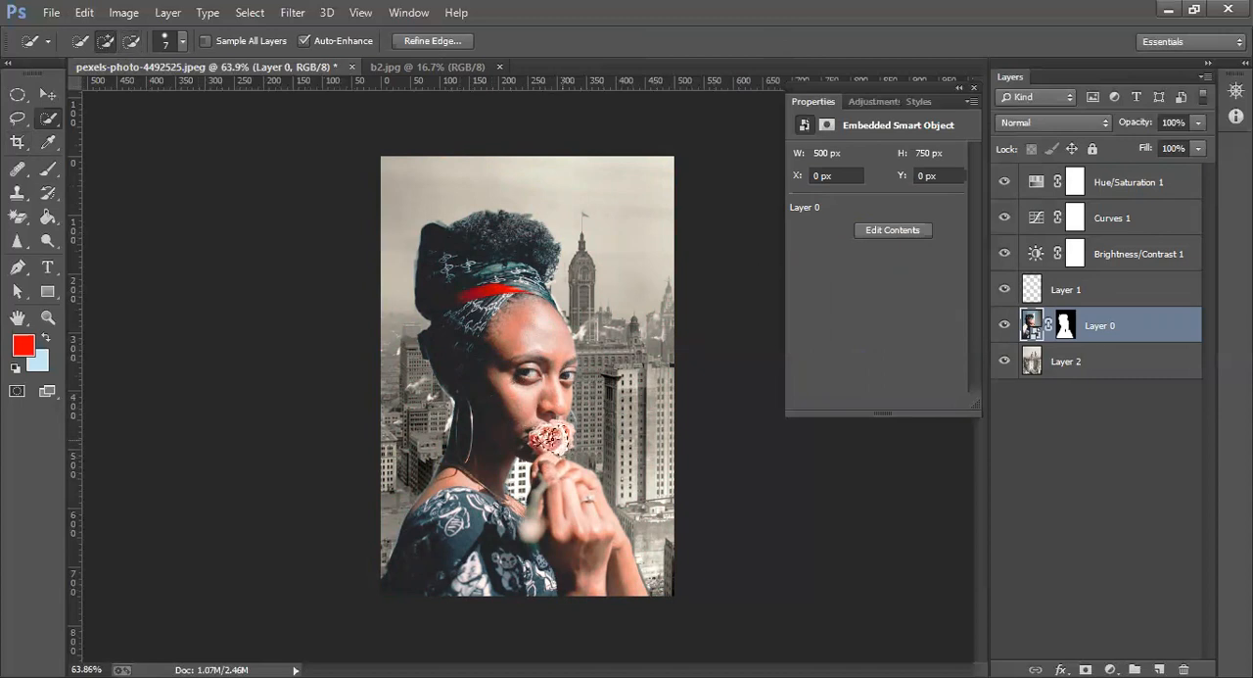
pyautogui.scroll(3, 551, 438)
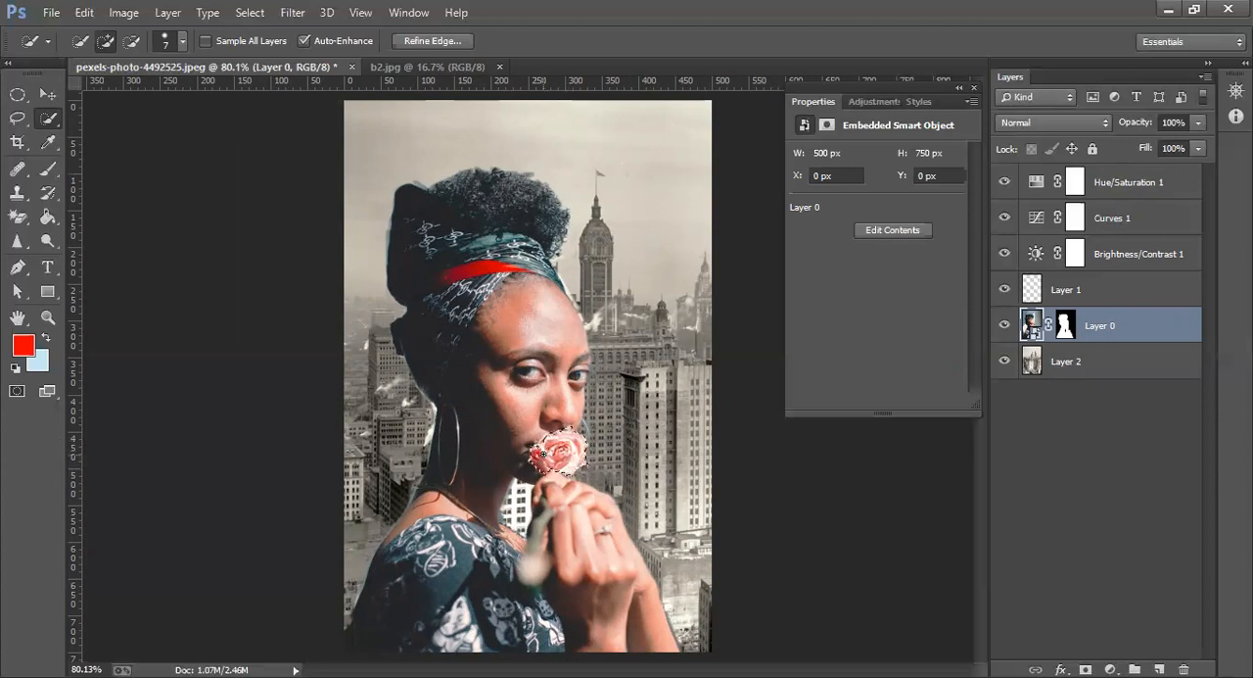
# Add the red band of the headscarf to the selection, using a 1 px Quick Selection brush for its narrow tip
pyautogui.moveTo(490, 265); pyautogui.dragTo(421, 290)
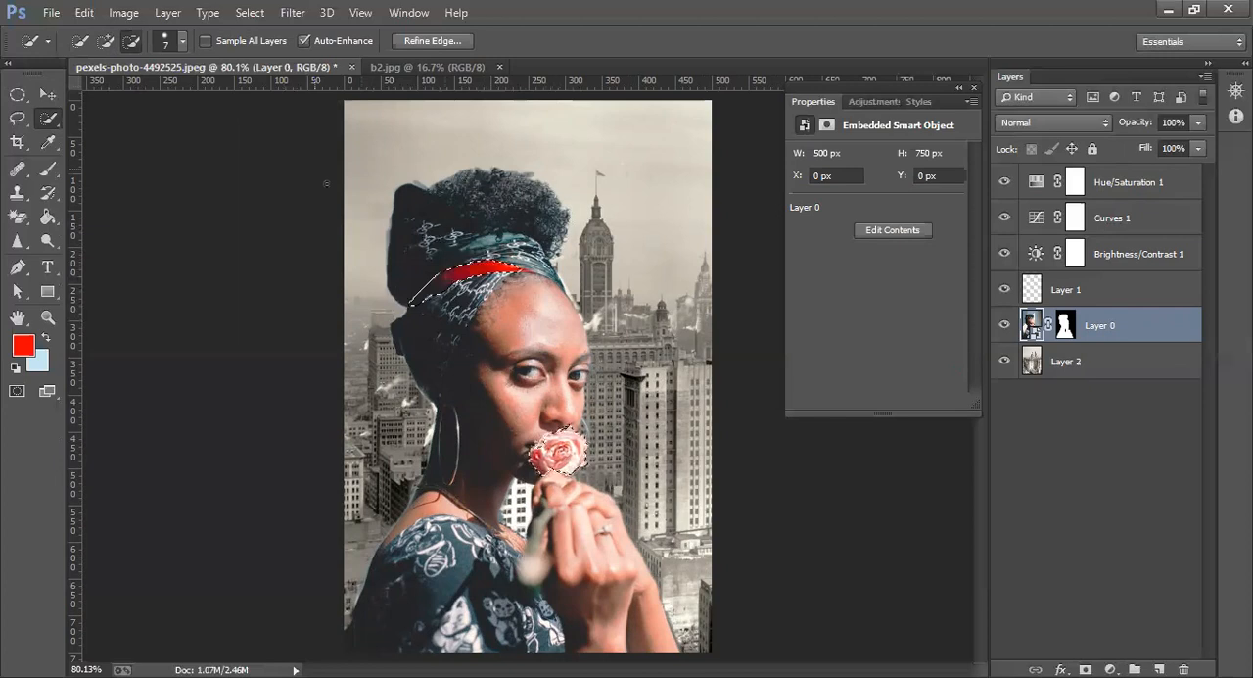
pyautogui.press('z')
pyautogui.click(514, 267)
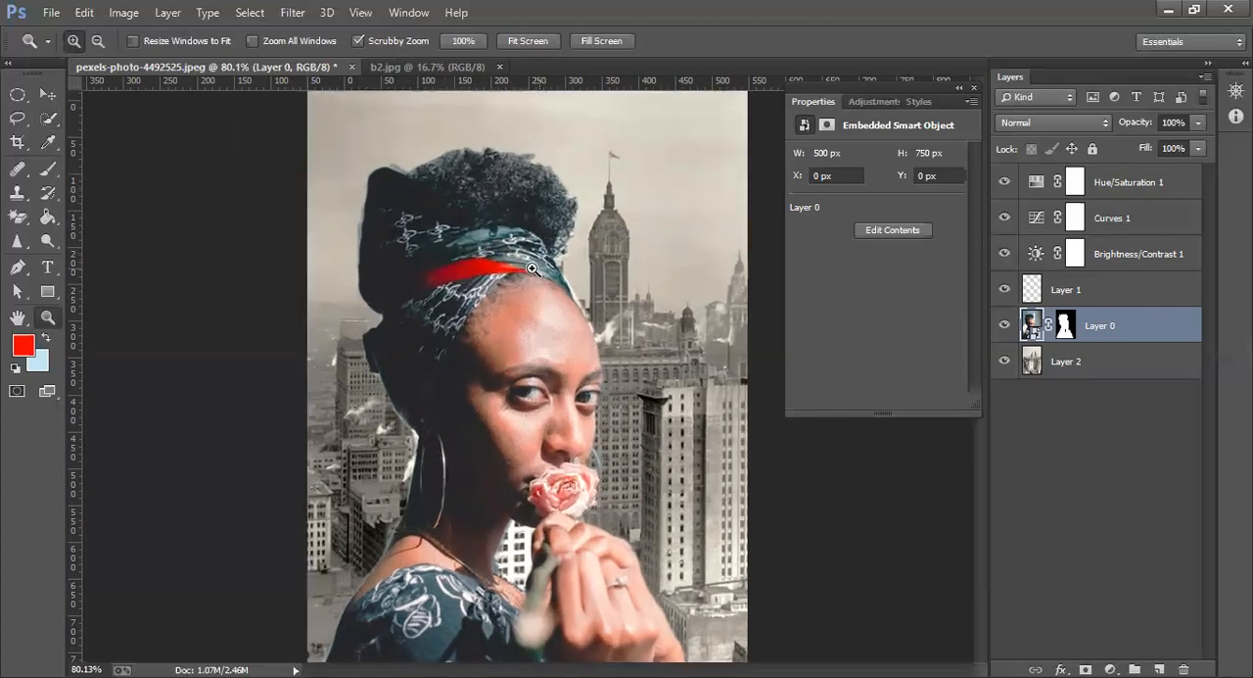
pyautogui.click(523, 267)
pyautogui.click(523, 267)
pyautogui.press('w')
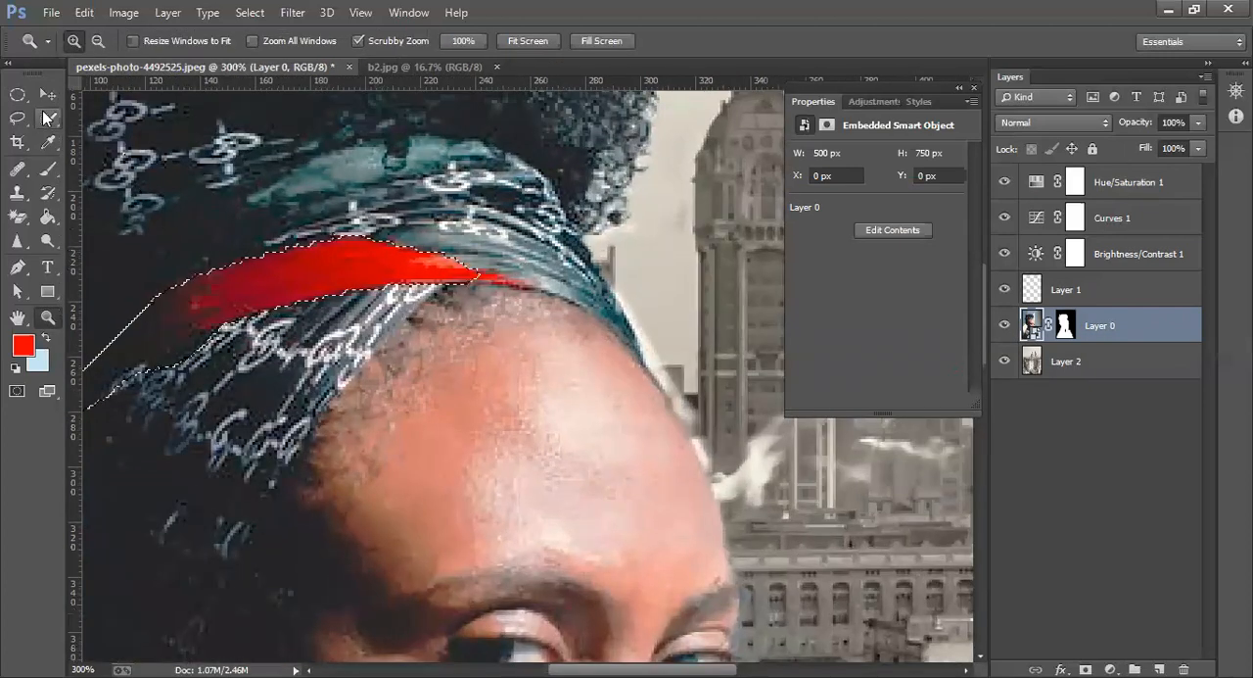
pyautogui.click(106, 43)
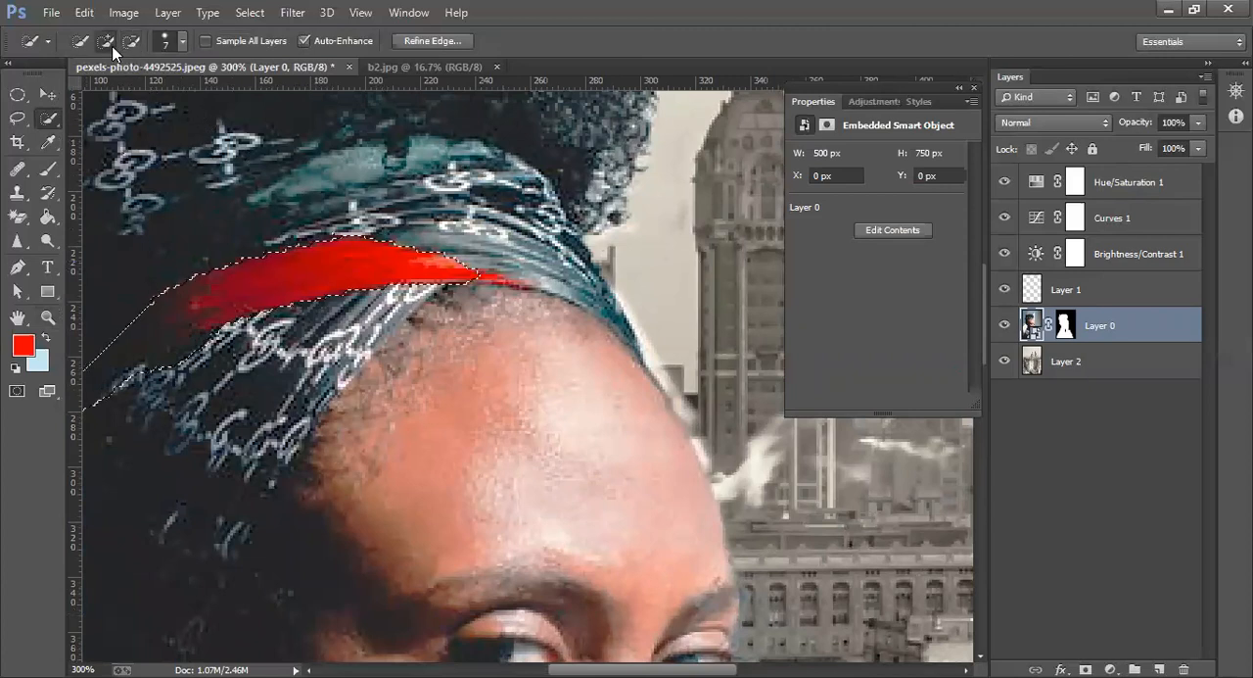
pyautogui.click(181, 41)
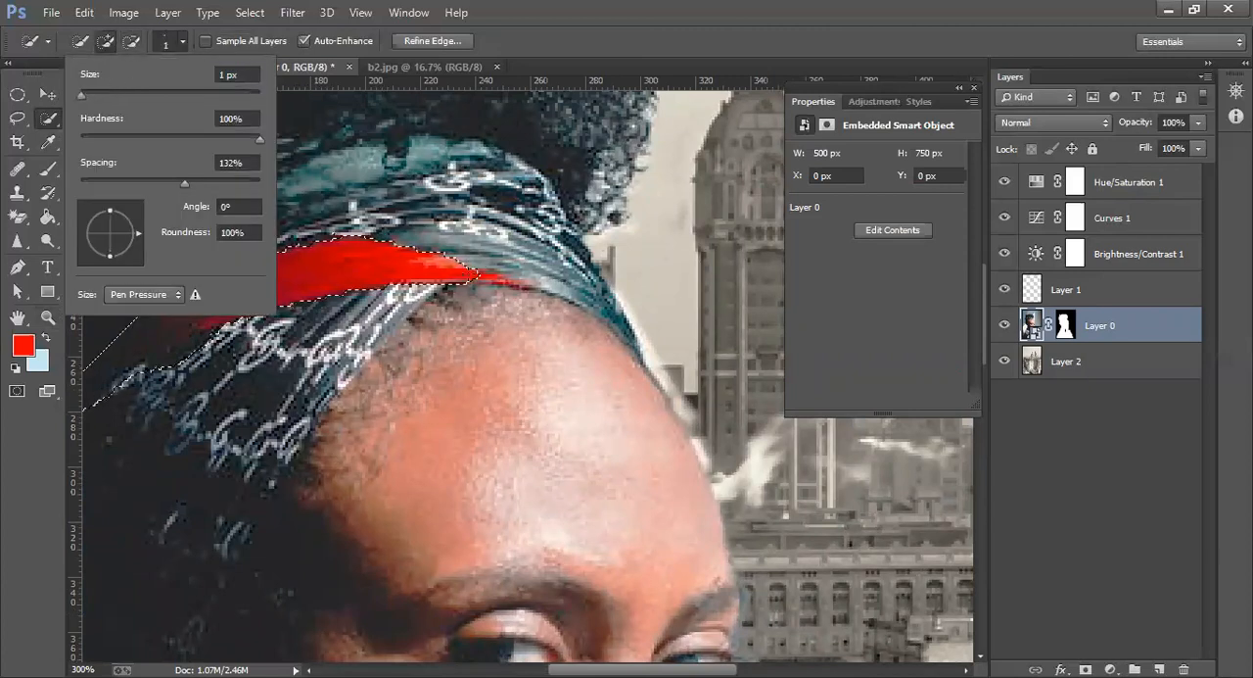
pyautogui.click(487, 274)
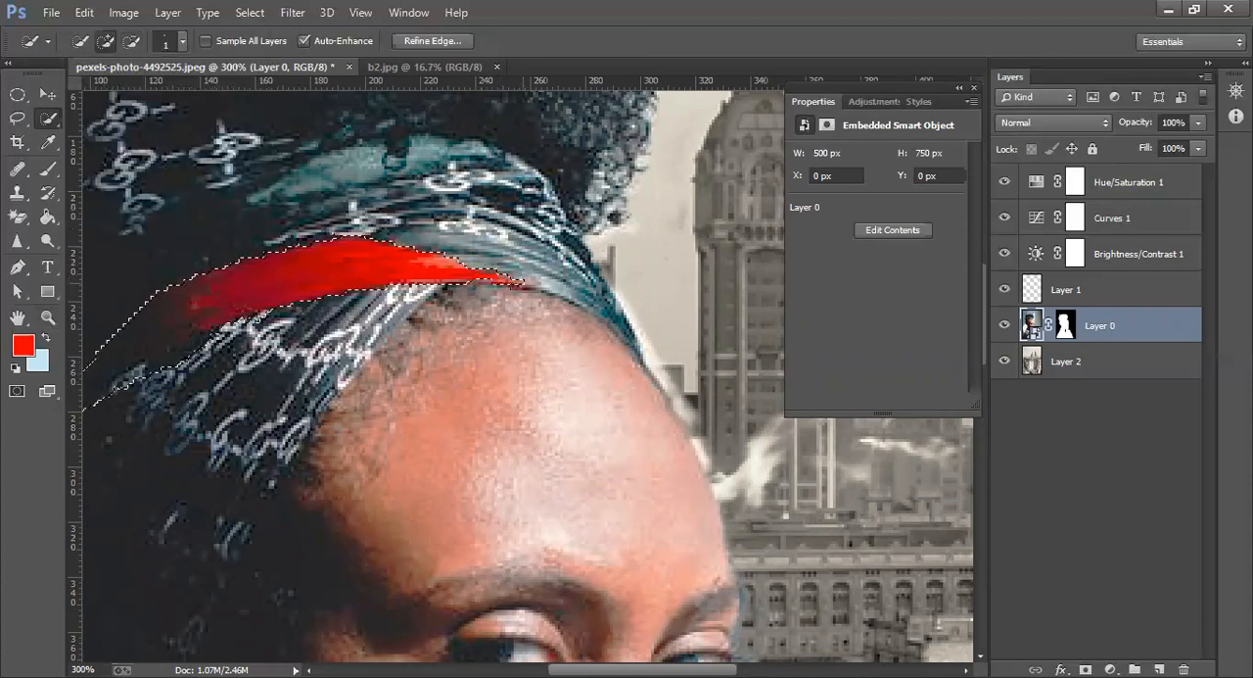
pyautogui.hotkey('ctrl', '0')
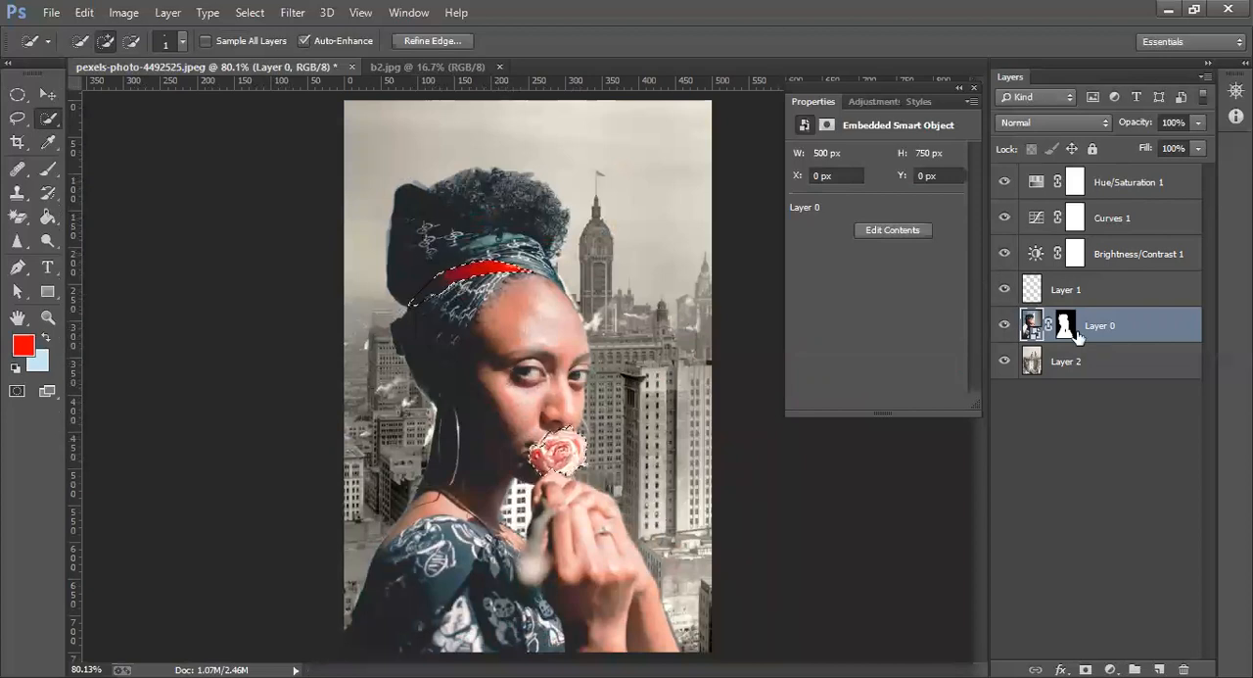
# Try colorizing with the Hue/Saturation layer while the rose and headband are selected
pyautogui.click(1127, 184)
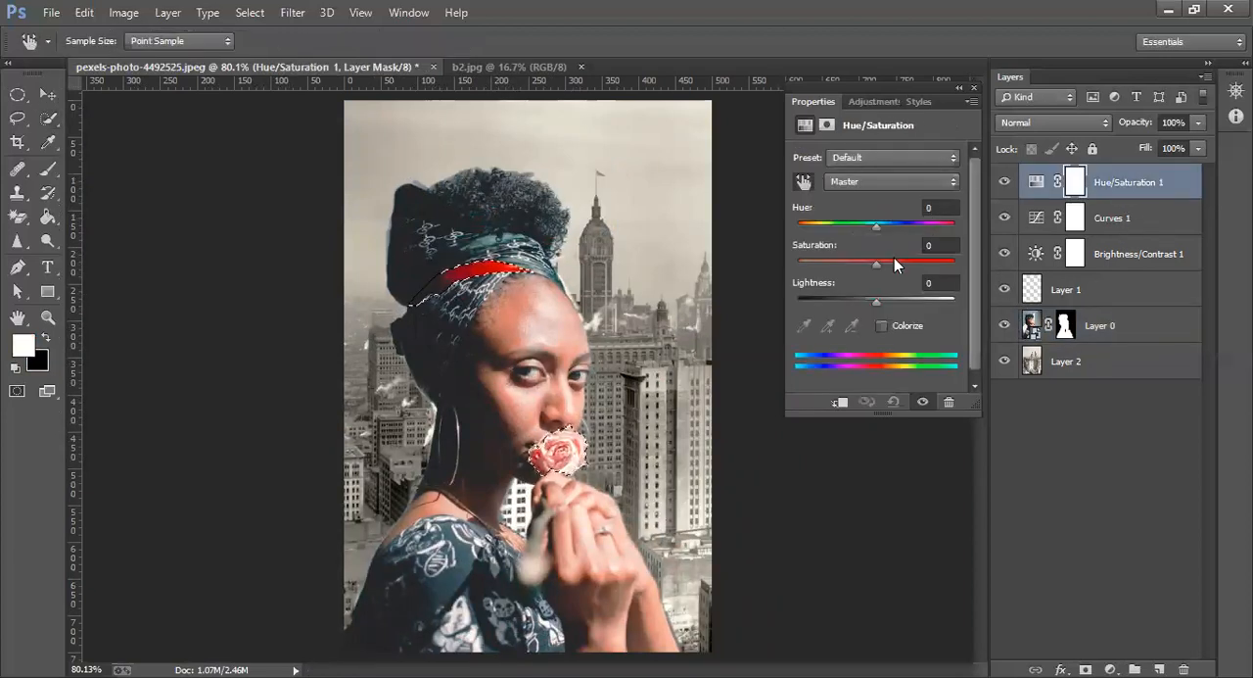
pyautogui.click(883, 327)
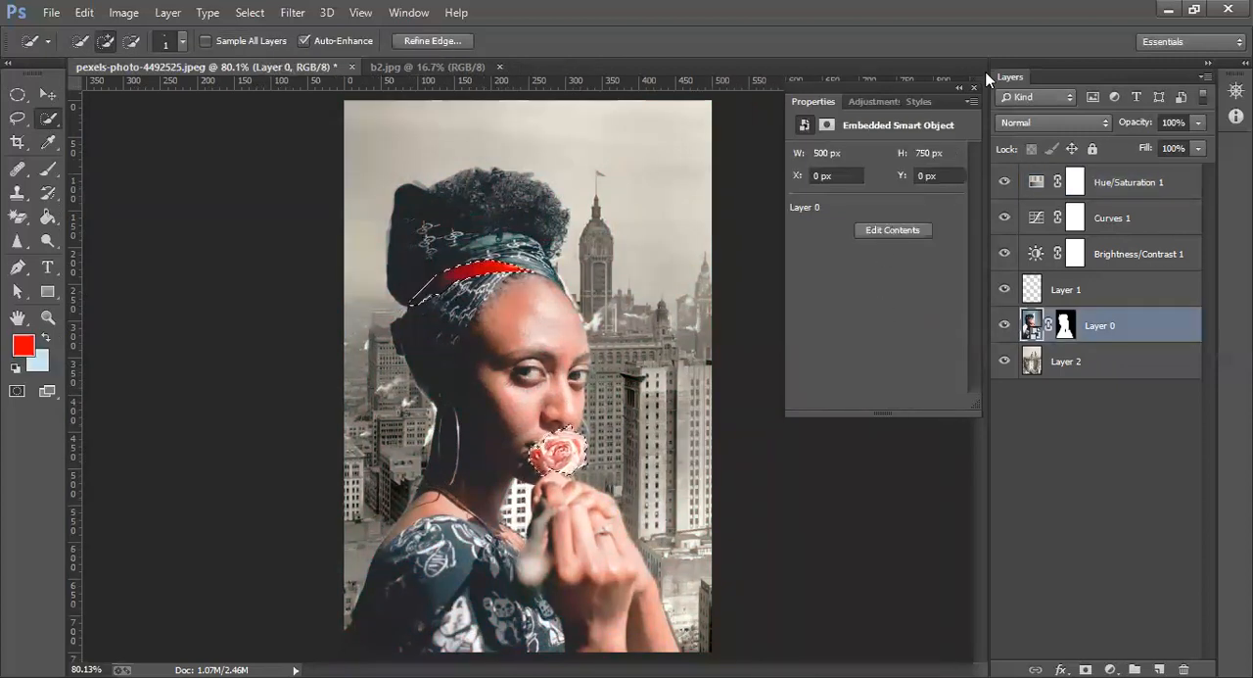
pyautogui.click(974, 87)
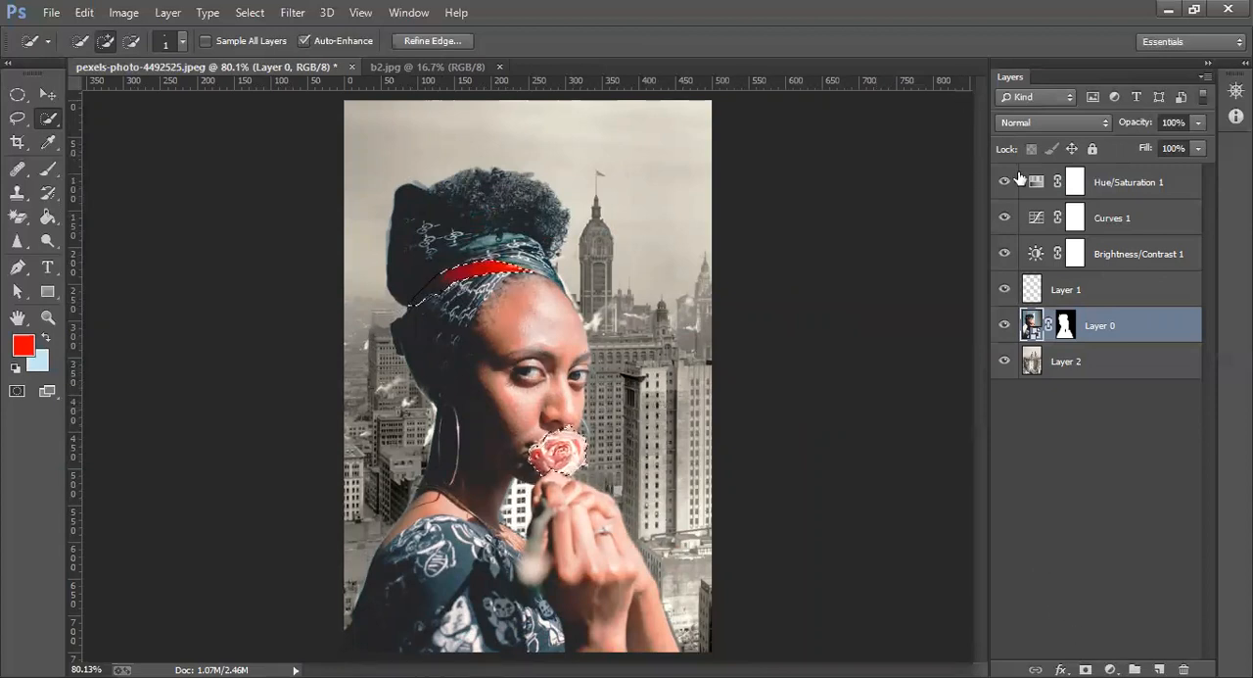
pyautogui.click(1111, 669)
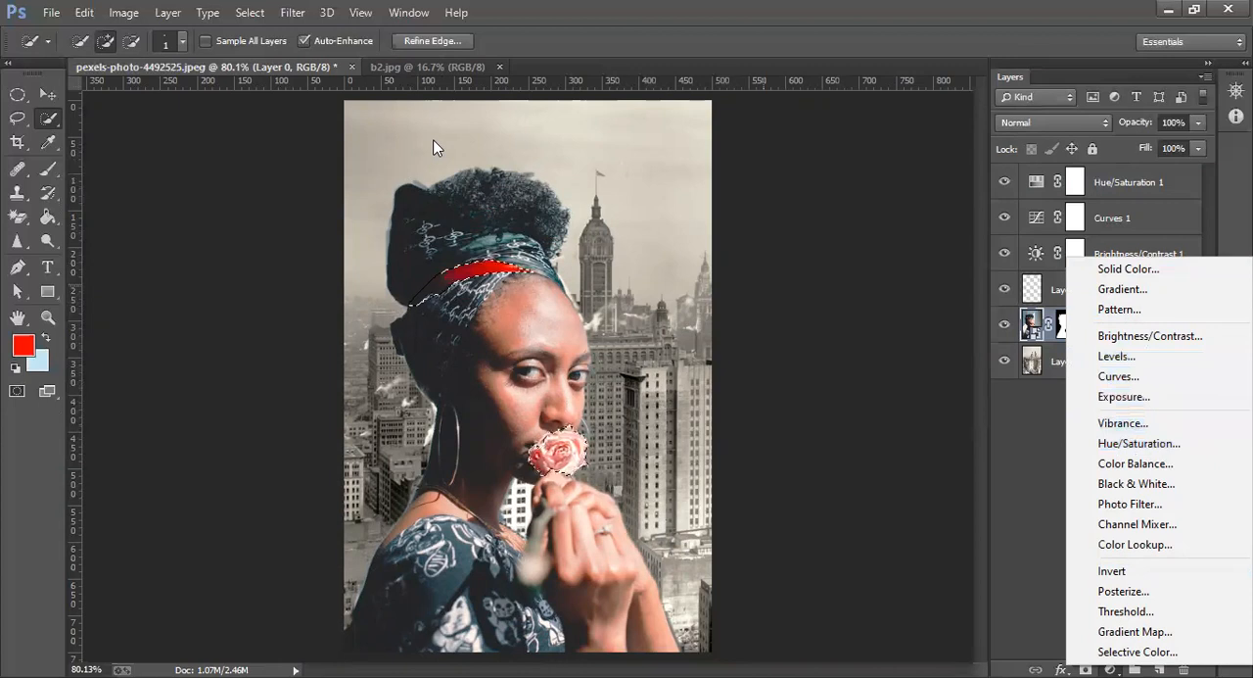
# Start a Shadows/Highlights adjustment on Layer 0's selected rose and headband, with shadows amount 100%, tonal width 65% and radius 195 px
pyautogui.click(113, 12)
pyautogui.click(114, 12)
pyautogui.moveTo(142, 65)
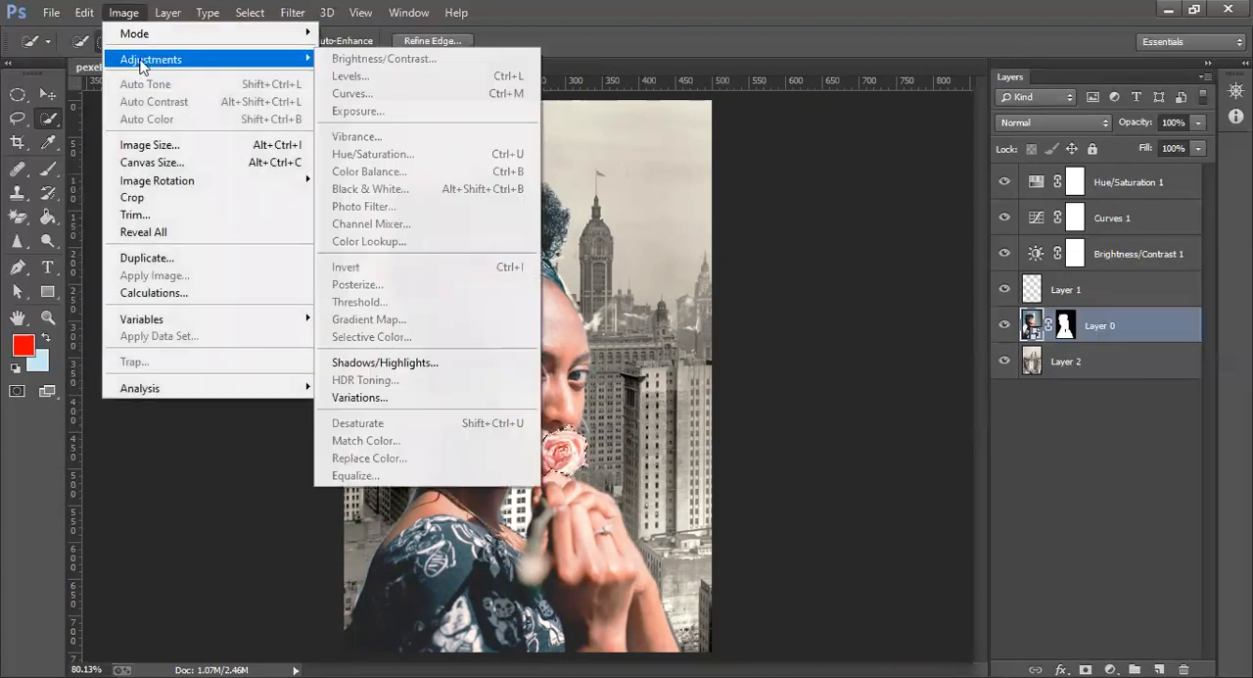
pyautogui.click(416, 367)
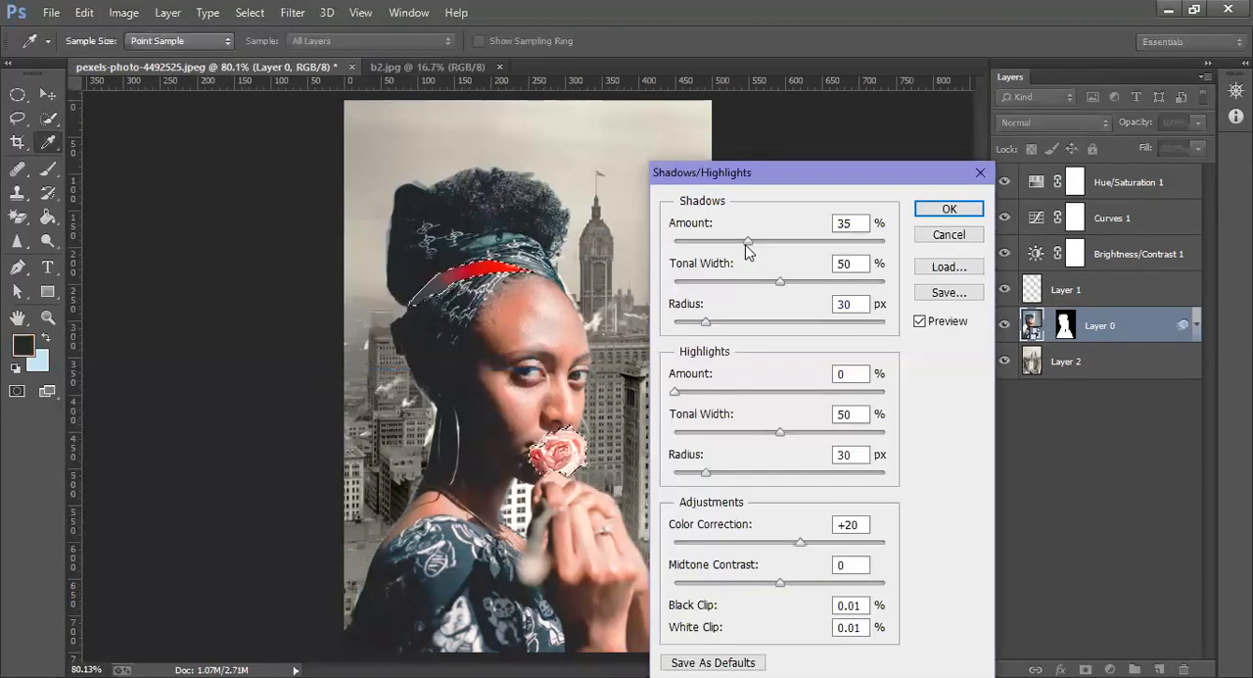
pyautogui.moveTo(727, 244); pyautogui.dragTo(707, 260)
pyautogui.moveTo(780, 282); pyautogui.dragTo(812, 286)
pyautogui.moveTo(711, 326); pyautogui.dragTo(830, 323)
pyautogui.moveTo(691, 392); pyautogui.dragTo(651, 394)
pyautogui.moveTo(703, 242); pyautogui.dragTo(666, 246)
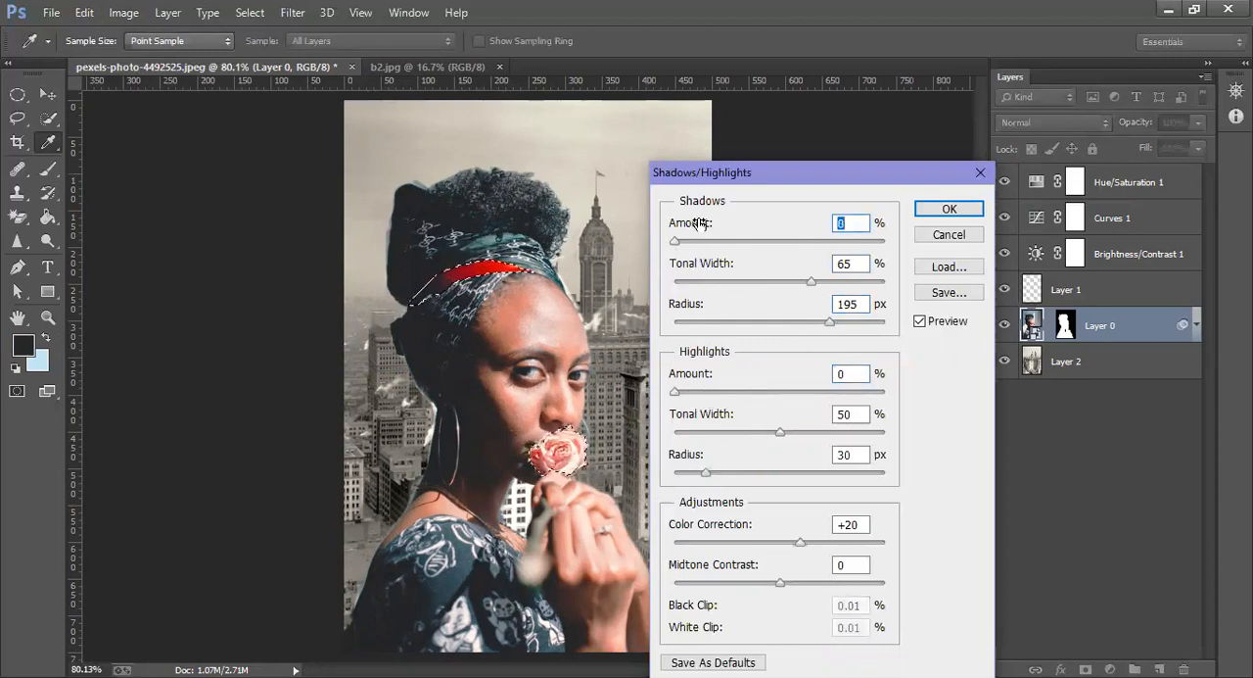
pyautogui.click(819, 241)
pyautogui.moveTo(825, 240); pyautogui.dragTo(889, 239)
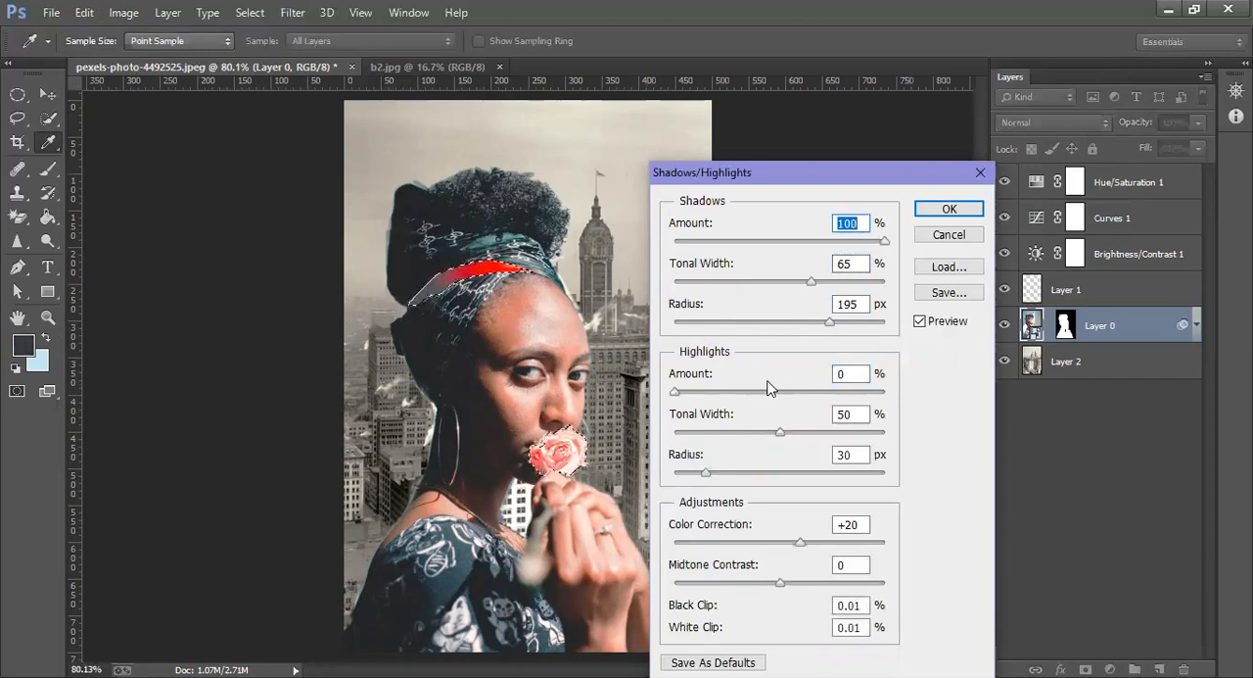
# Set the color correction to +37 and the midtone contrast to +98, and apply the Shadows/Highlights adjustment
pyautogui.click(760, 541)
pyautogui.moveTo(759, 544); pyautogui.dragTo(818, 542)
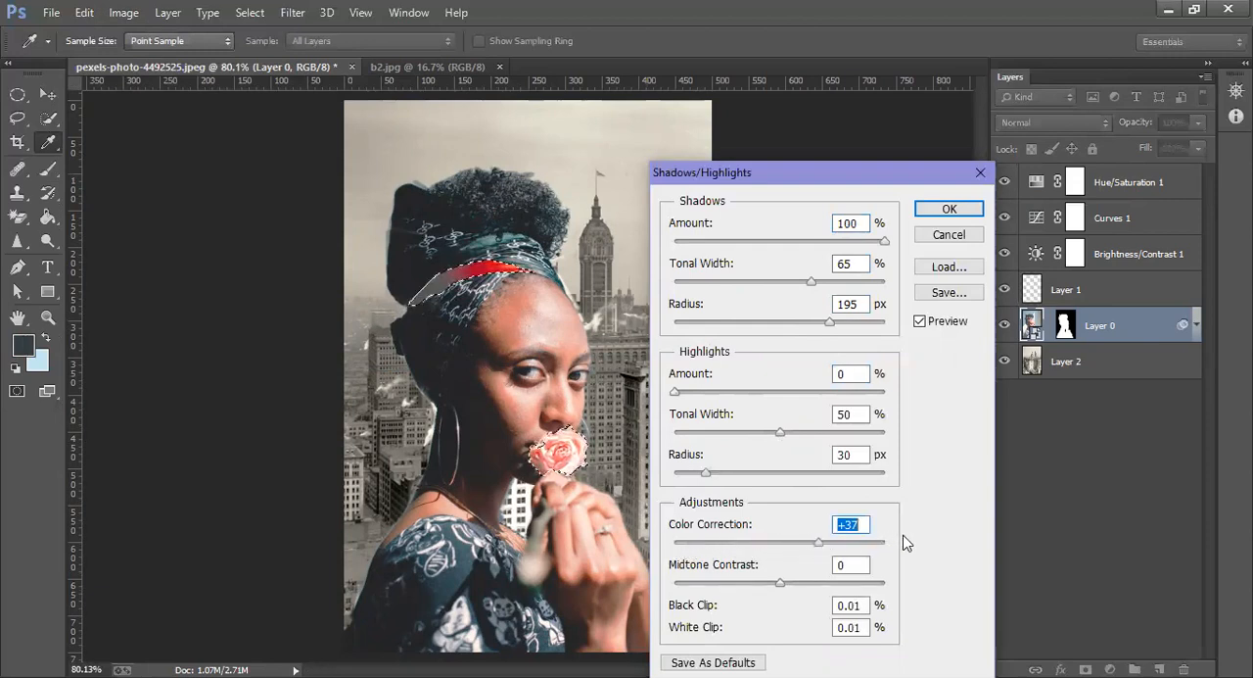
pyautogui.moveTo(779, 583); pyautogui.dragTo(884, 583)
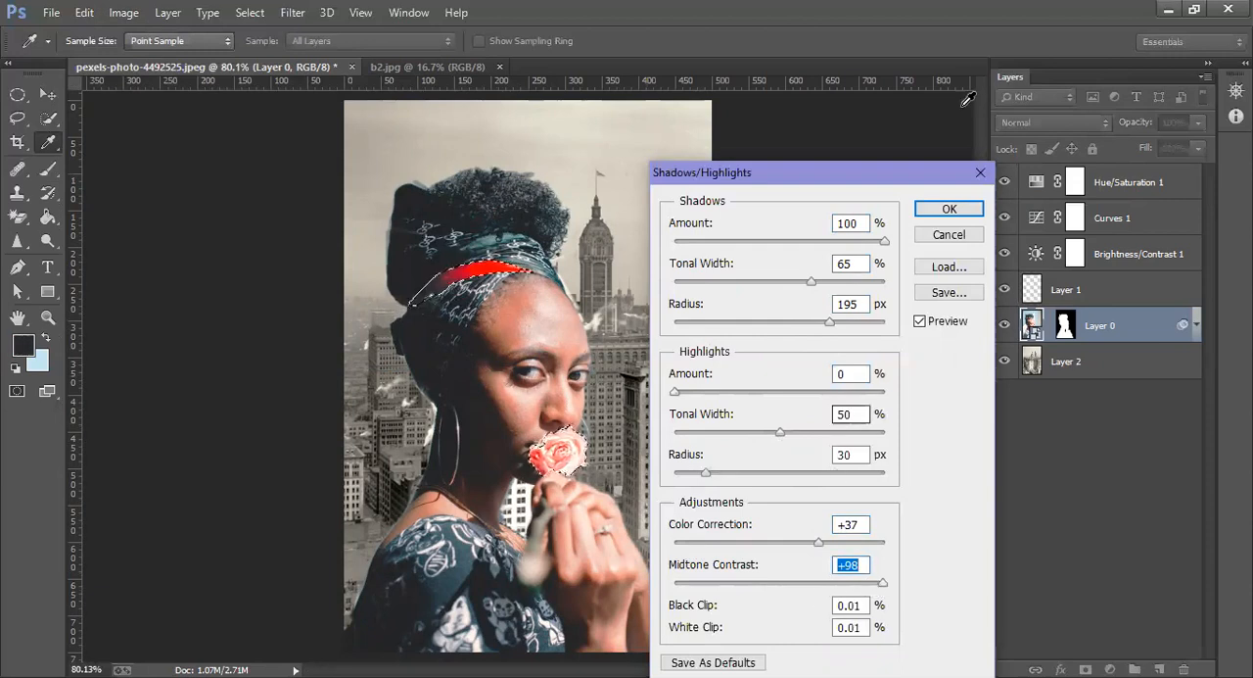
pyautogui.click(949, 209)
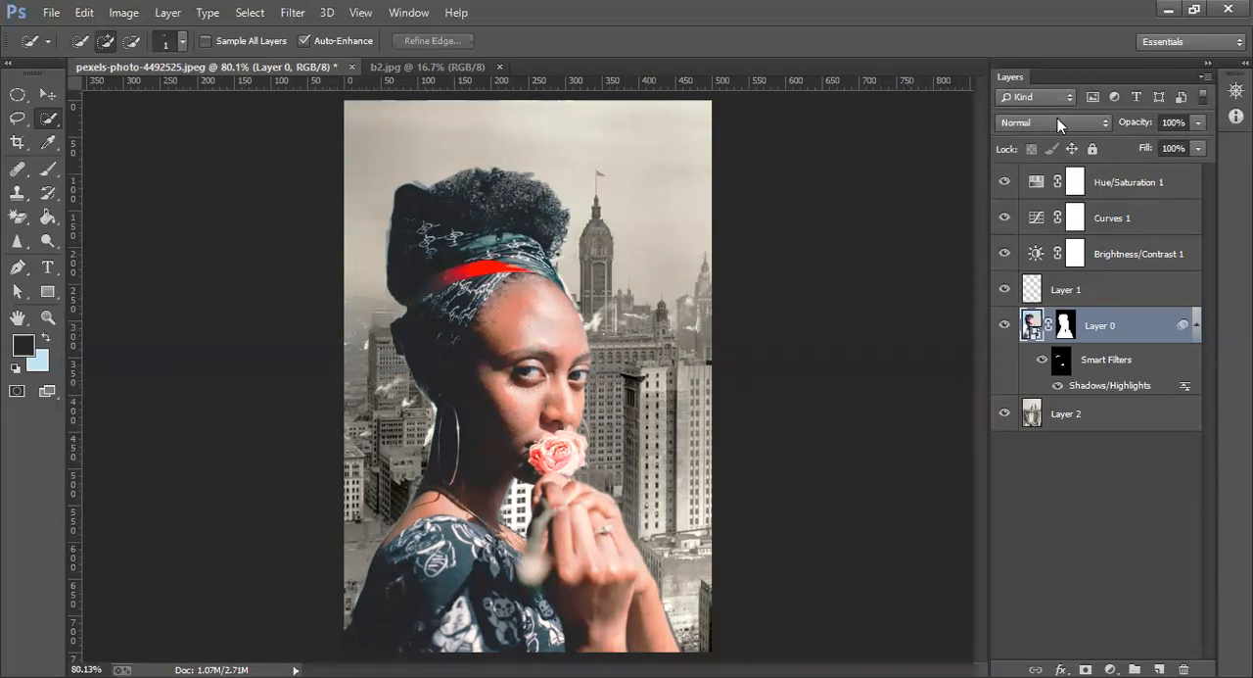
# Add a new empty layer above the Hue/Saturation layer and activate the Ellipse tool
pyautogui.click(1142, 178)
pyautogui.click(1158, 669)
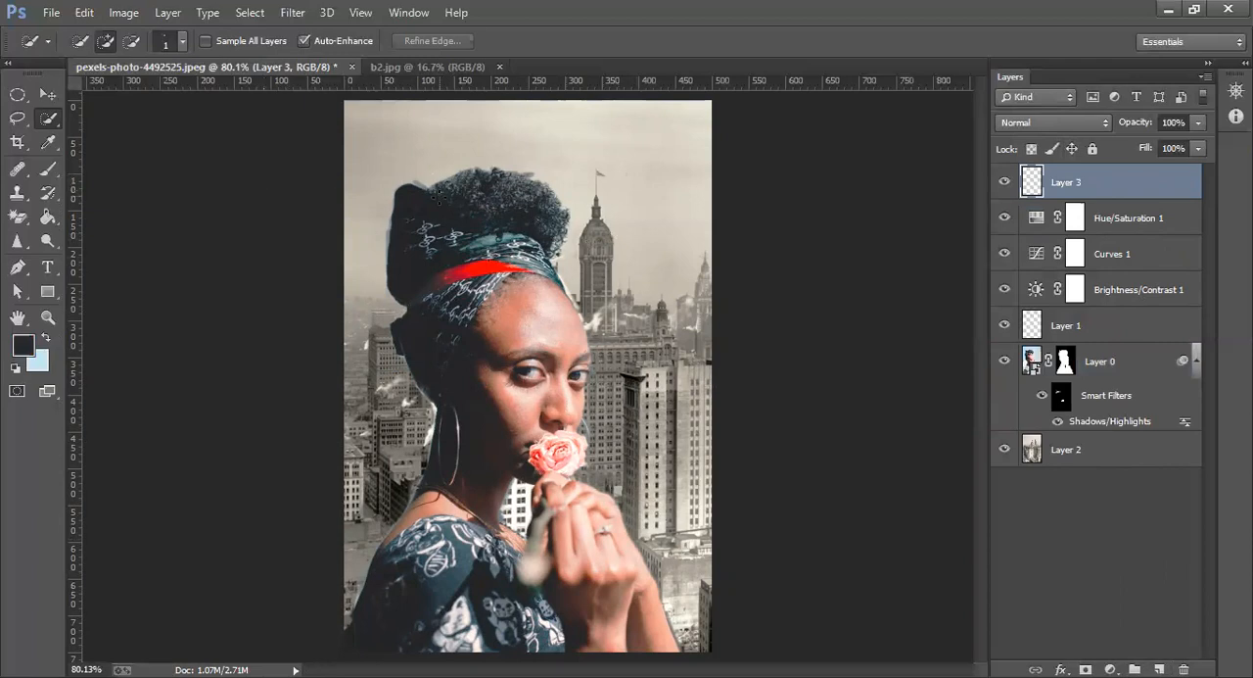
pyautogui.click(21, 242)
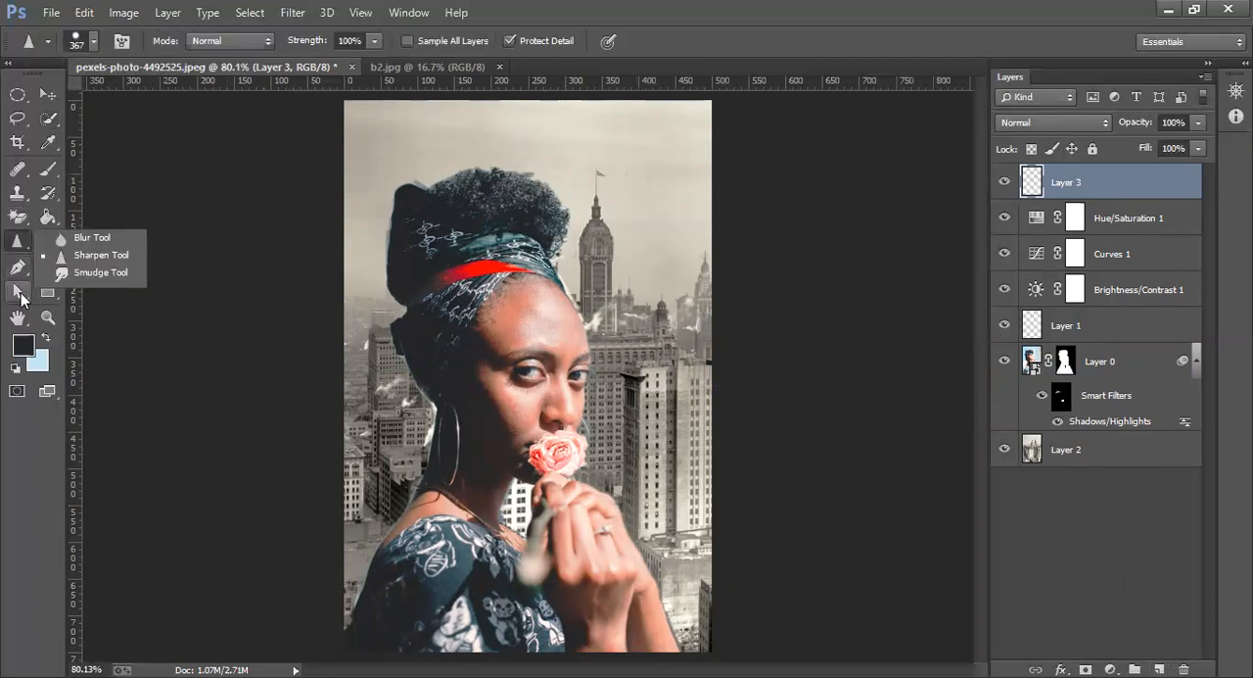
pyautogui.click(20, 292)
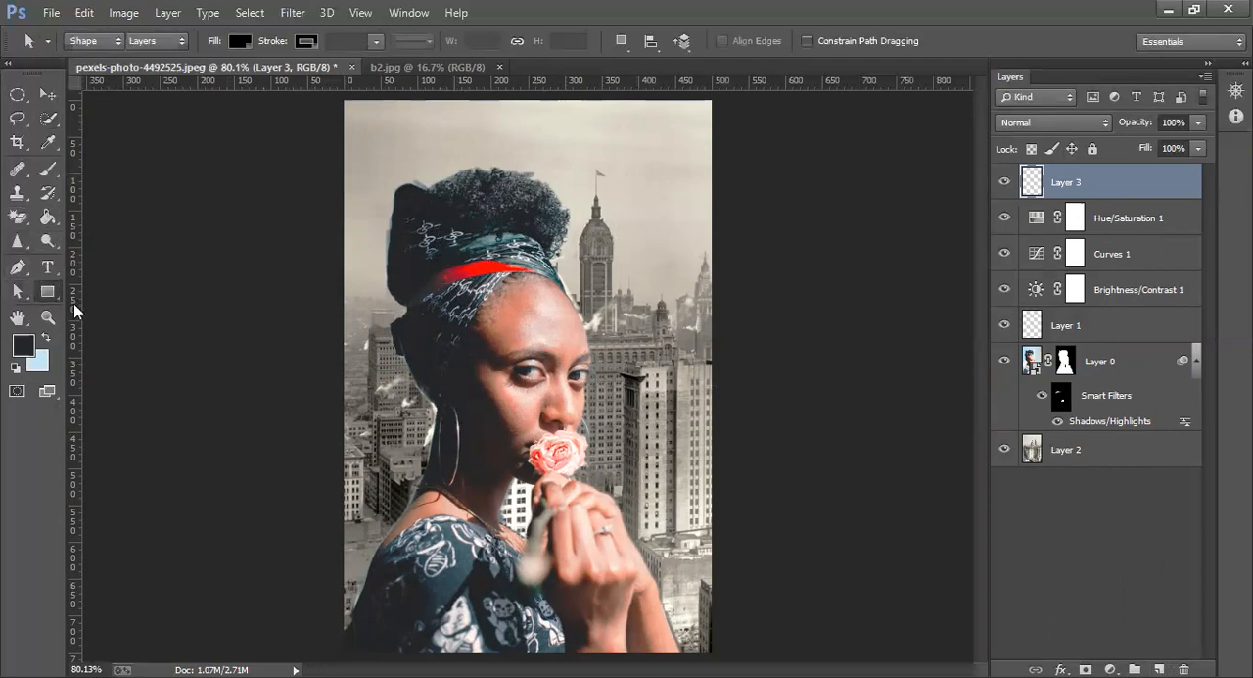
pyautogui.click(47, 290)
pyautogui.click(90, 323)
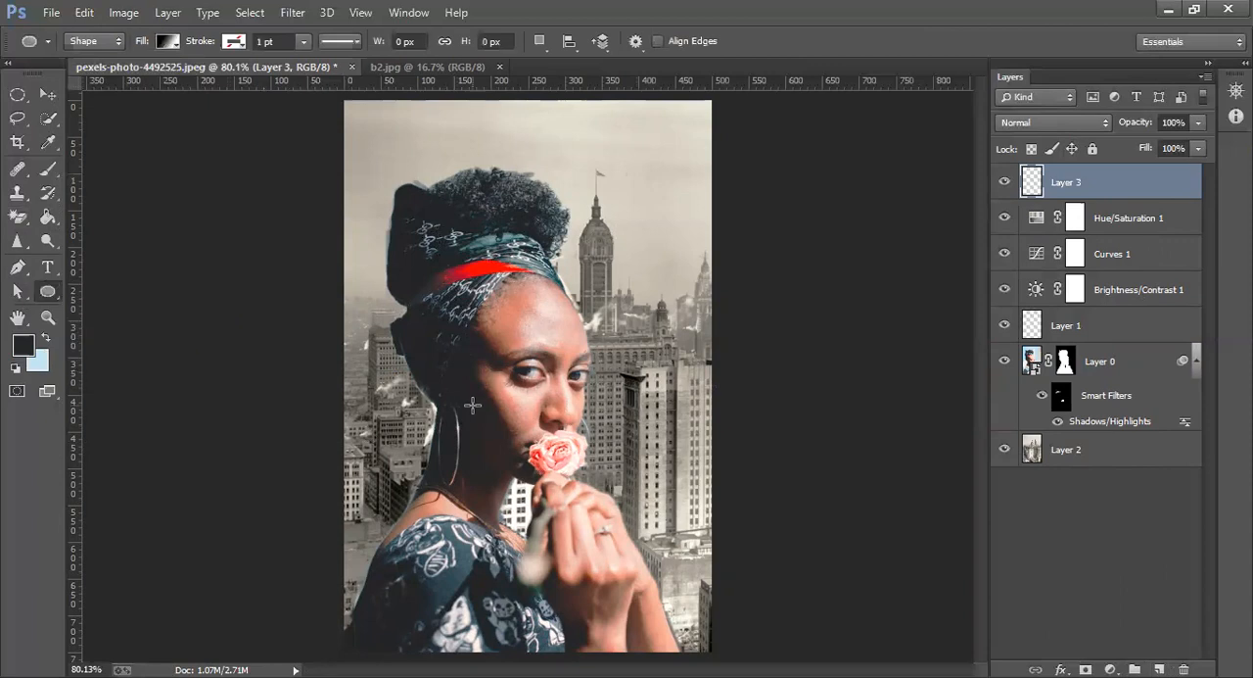
# Draw a tall ellipse about 22 by 109 px over the woman's large hoop earring
pyautogui.press('z')
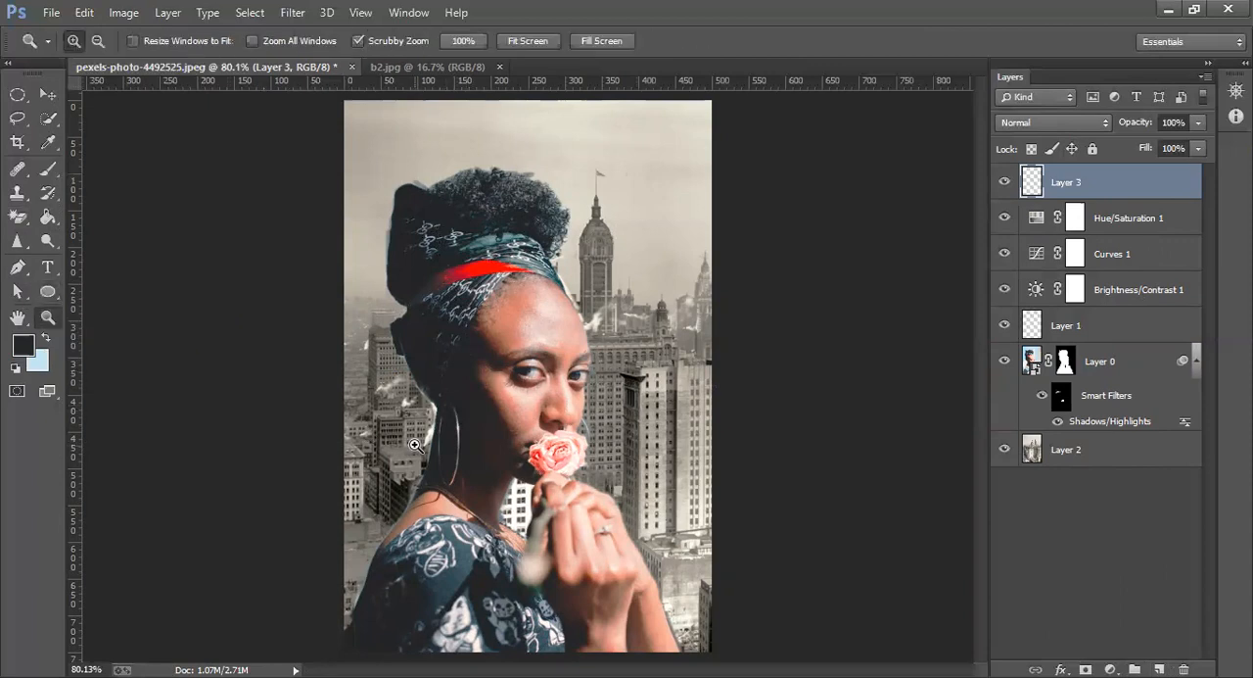
pyautogui.click(438, 439)
pyautogui.click(438, 439)
pyautogui.click(437, 439)
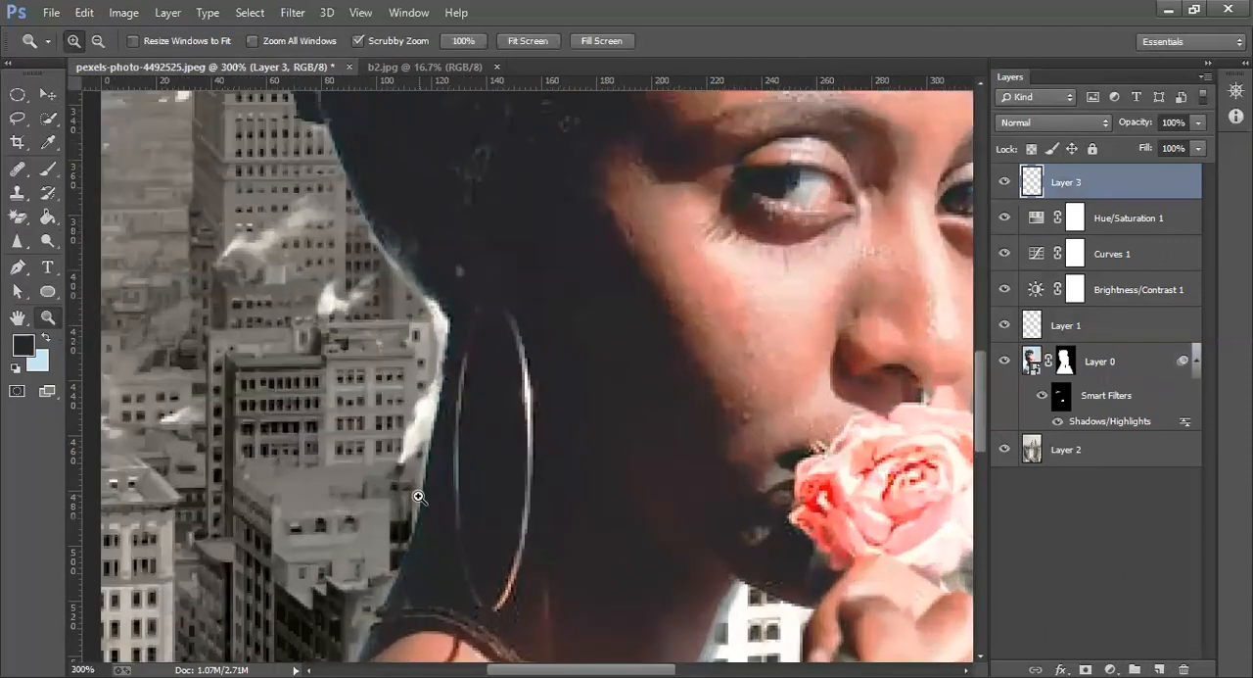
pyautogui.click(47, 293)
pyautogui.moveTo(471, 304); pyautogui.dragTo(526, 600)
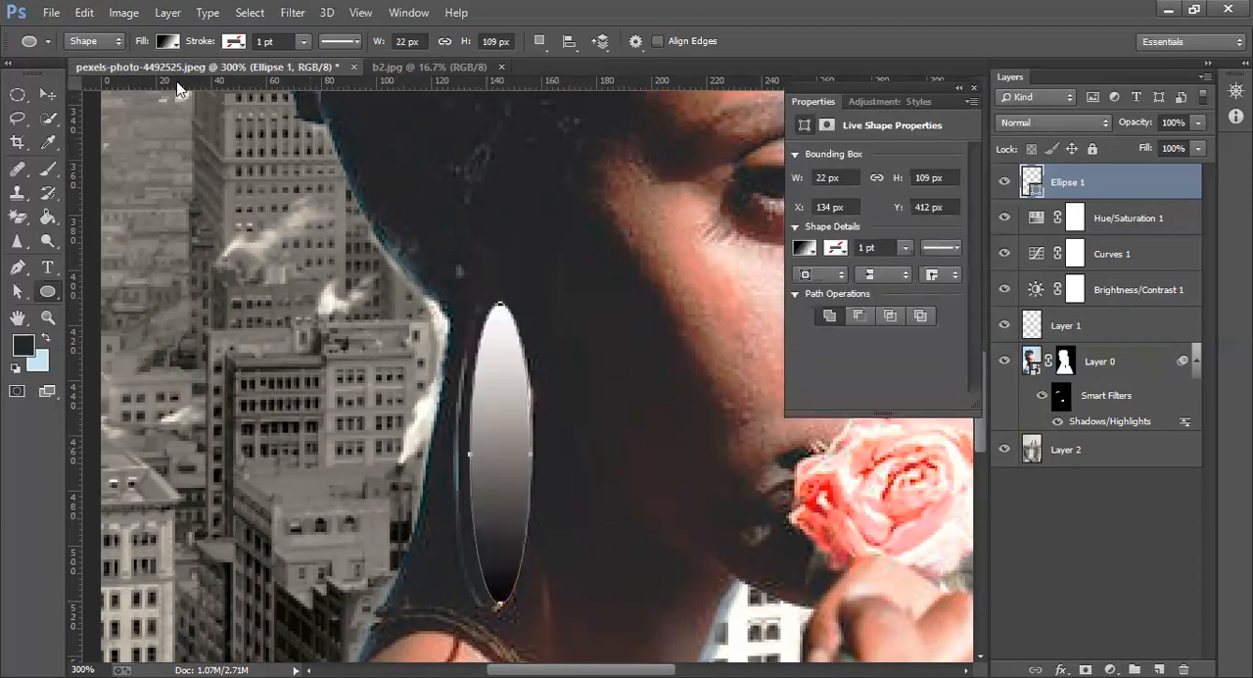
# Remove the ellipse's fill and give it a yellow stroke of 2.65 pt
pyautogui.click(176, 44)
pyautogui.click(94, 80)
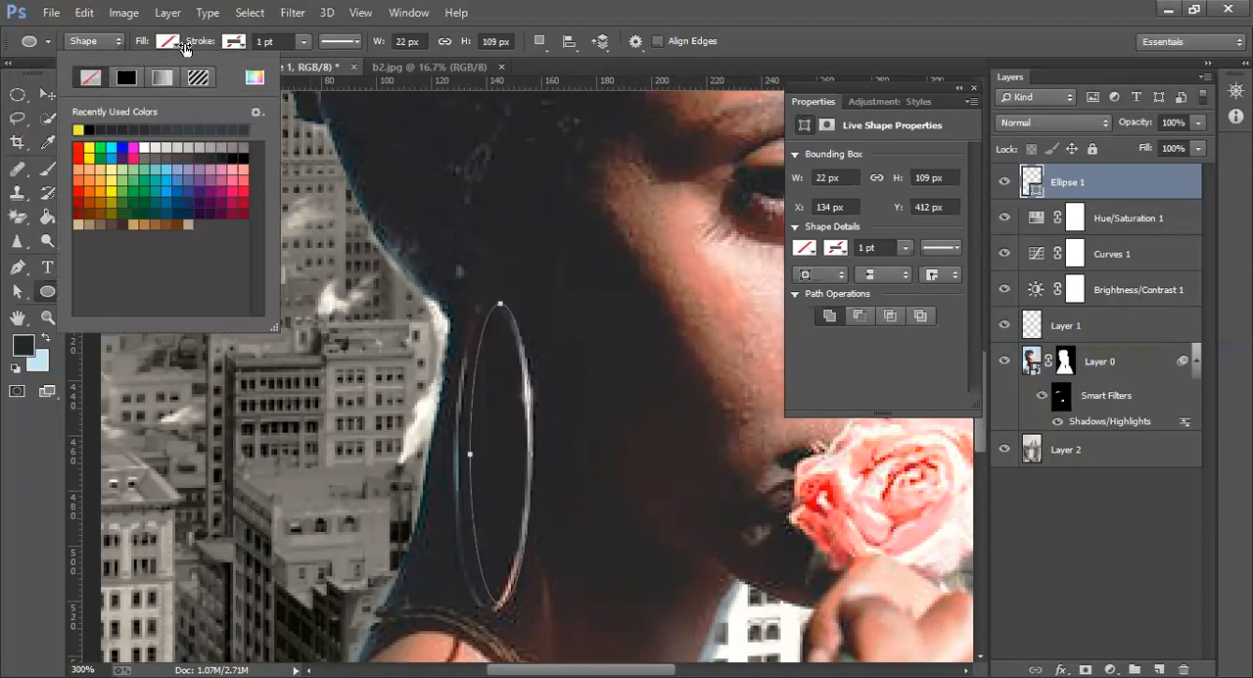
pyautogui.click(307, 42)
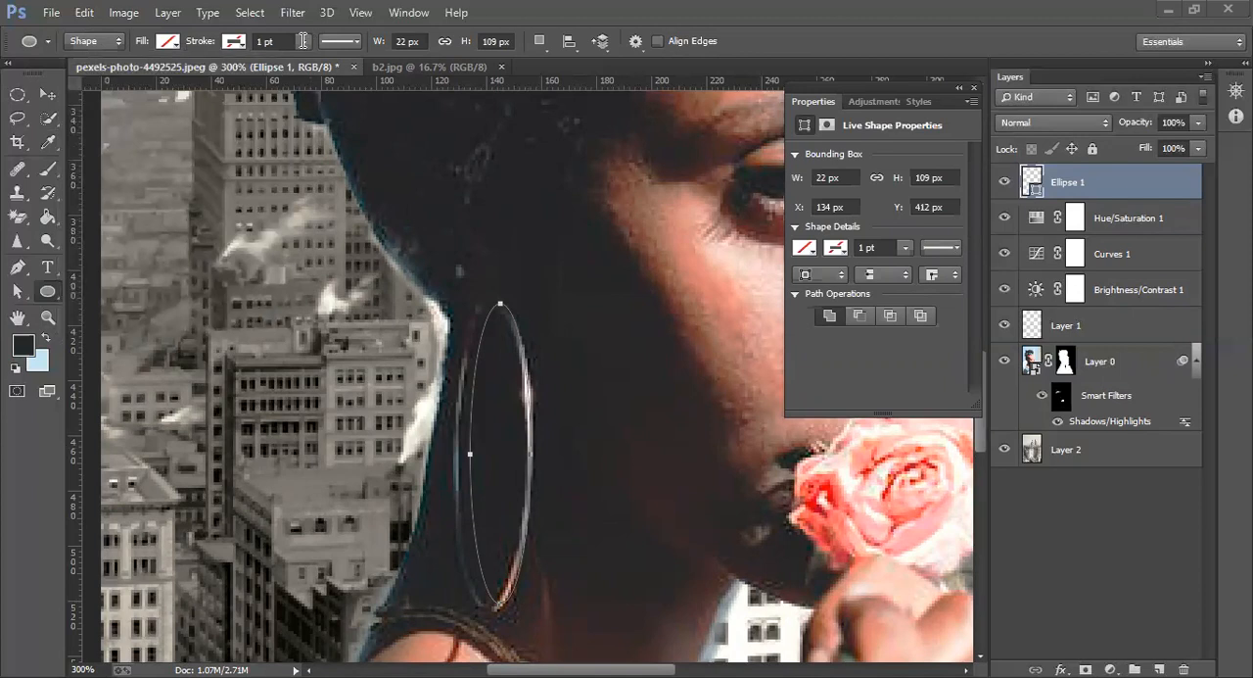
pyautogui.click(304, 43)
pyautogui.click(306, 60)
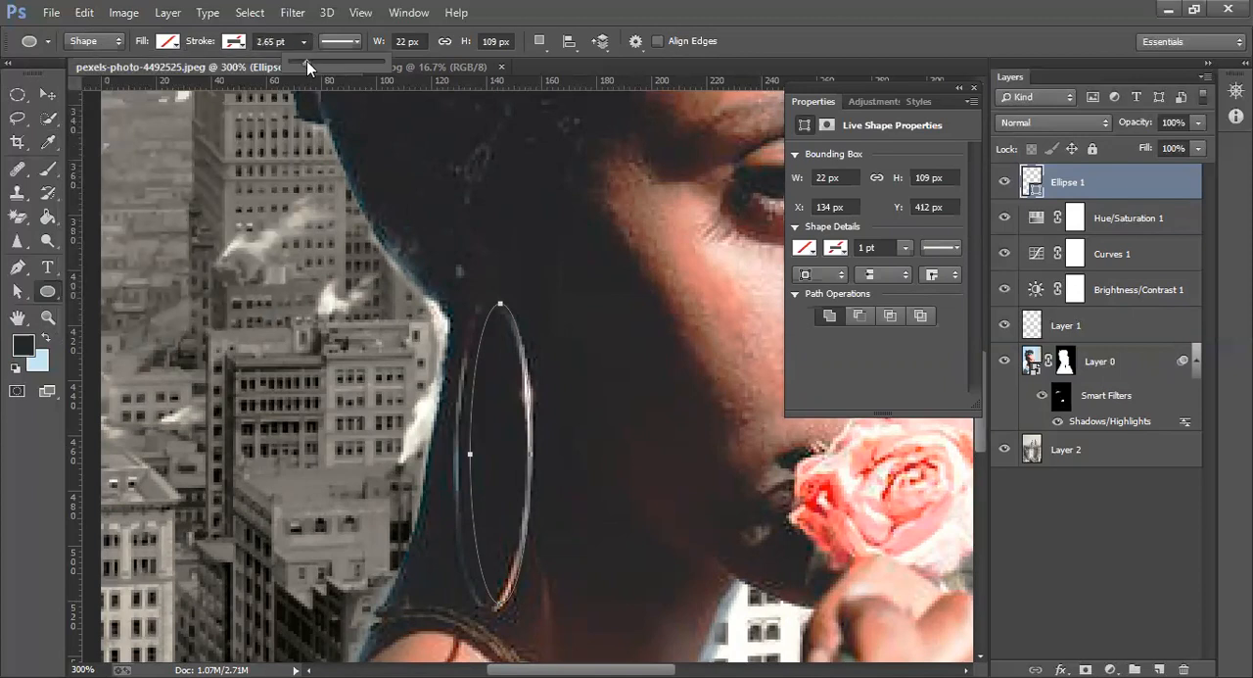
# Try white and black as the hoop ellipse's stroke color and return it to yellow
pyautogui.click(242, 45)
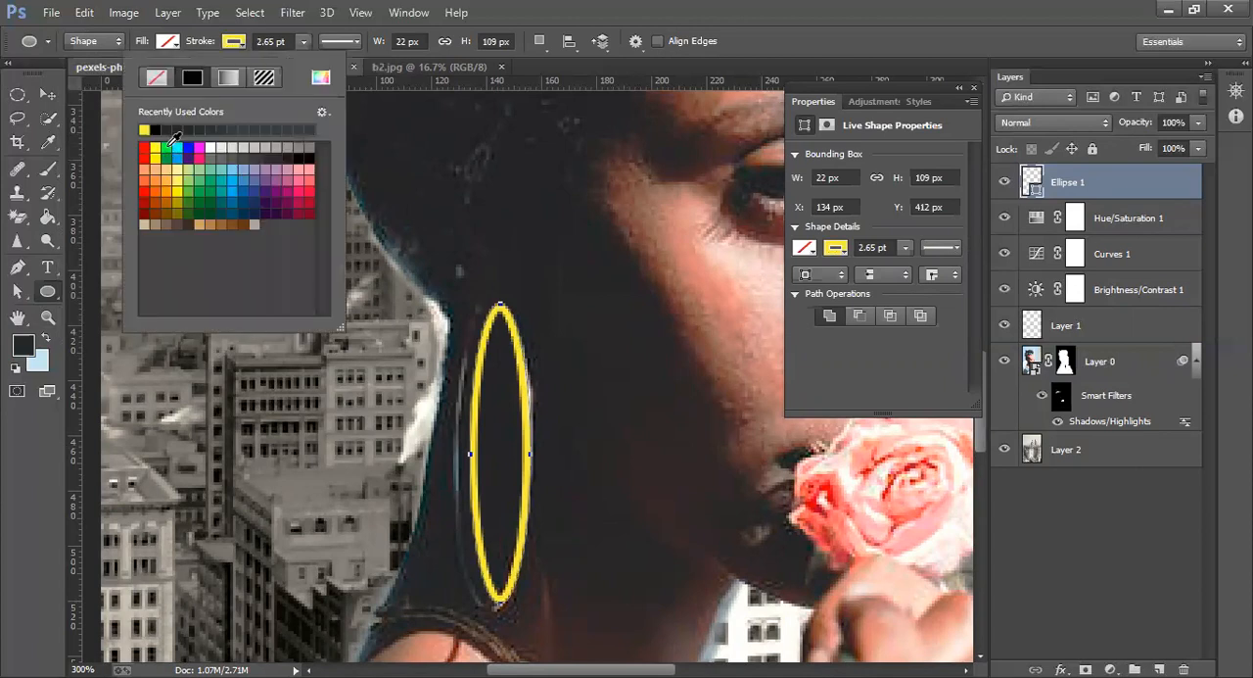
pyautogui.click(205, 147)
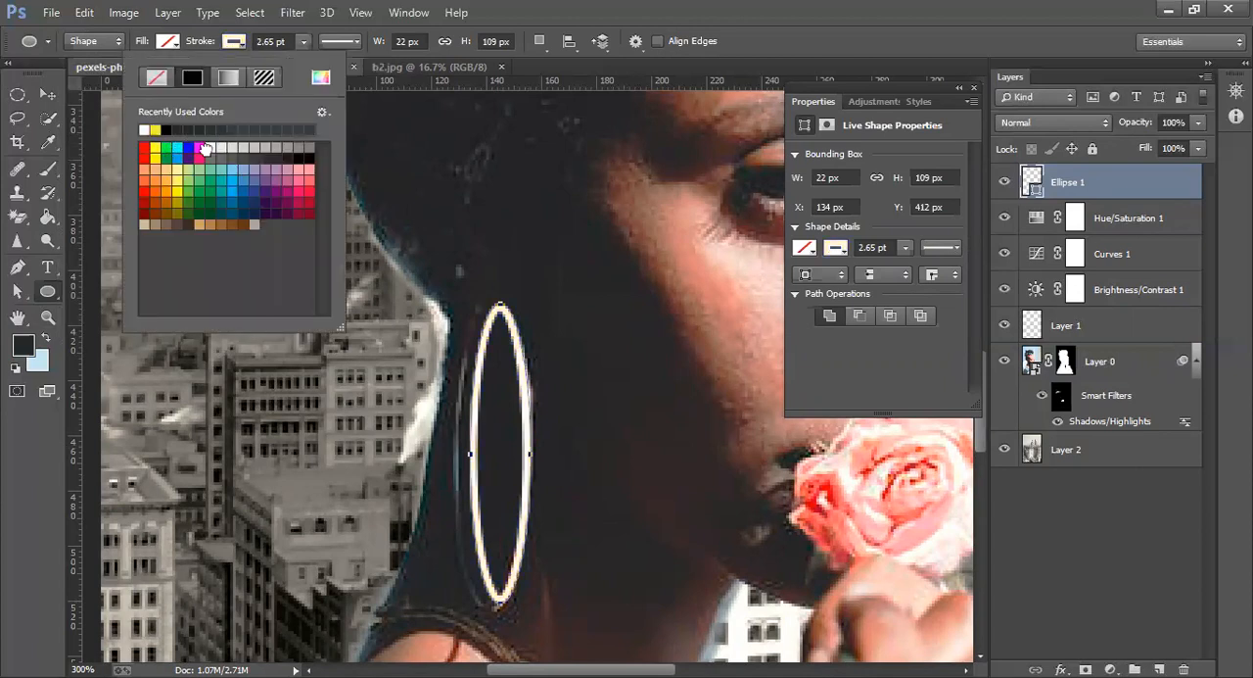
pyautogui.click(166, 128)
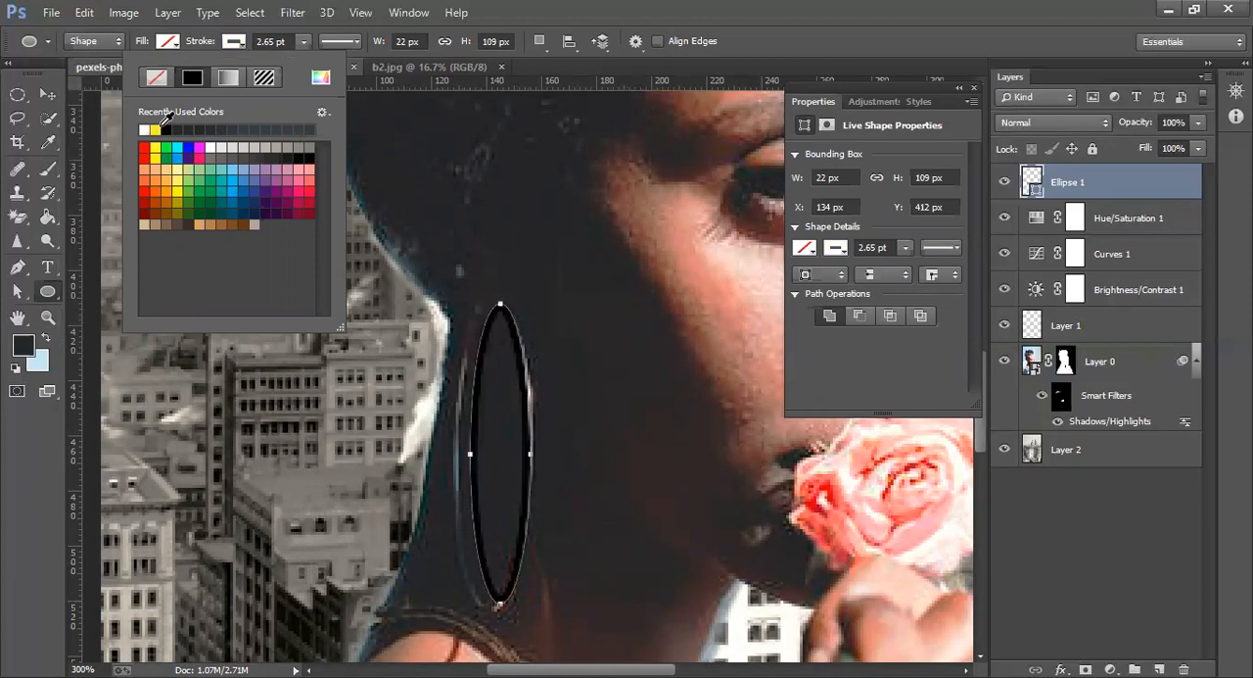
pyautogui.click(155, 128)
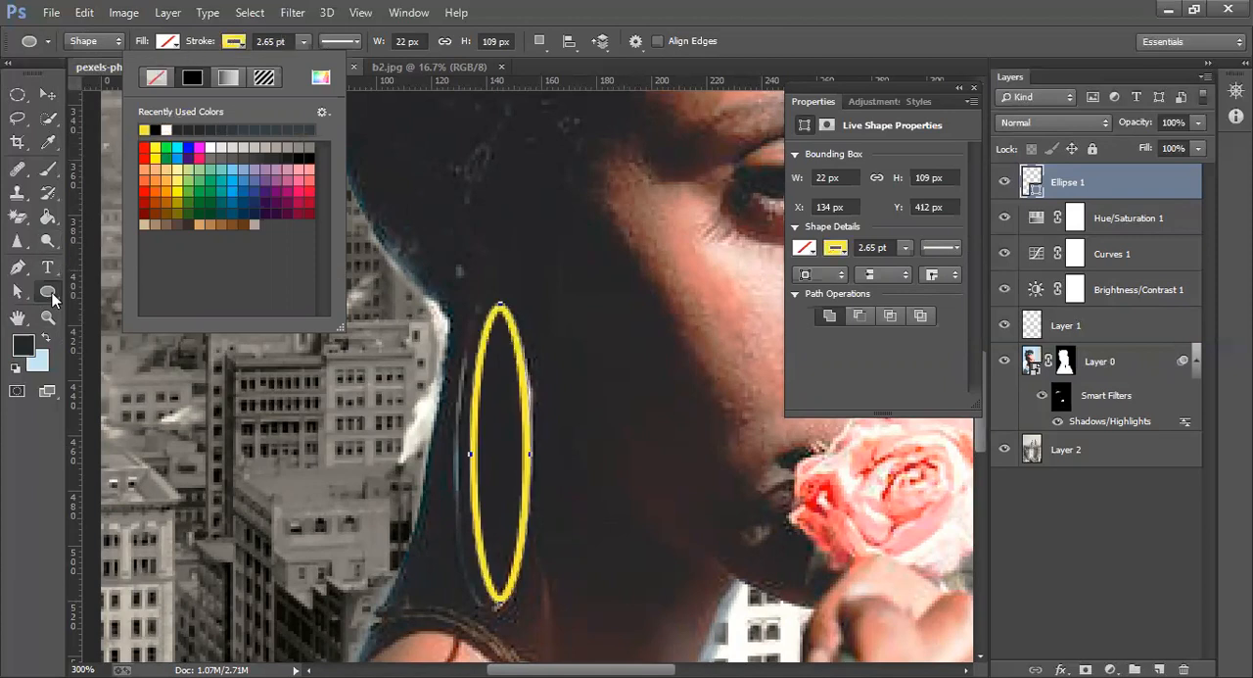
# Stretch the yellow ellipse to 30 by 111 px to match the original earring and apply the transform
pyautogui.click(47, 94)
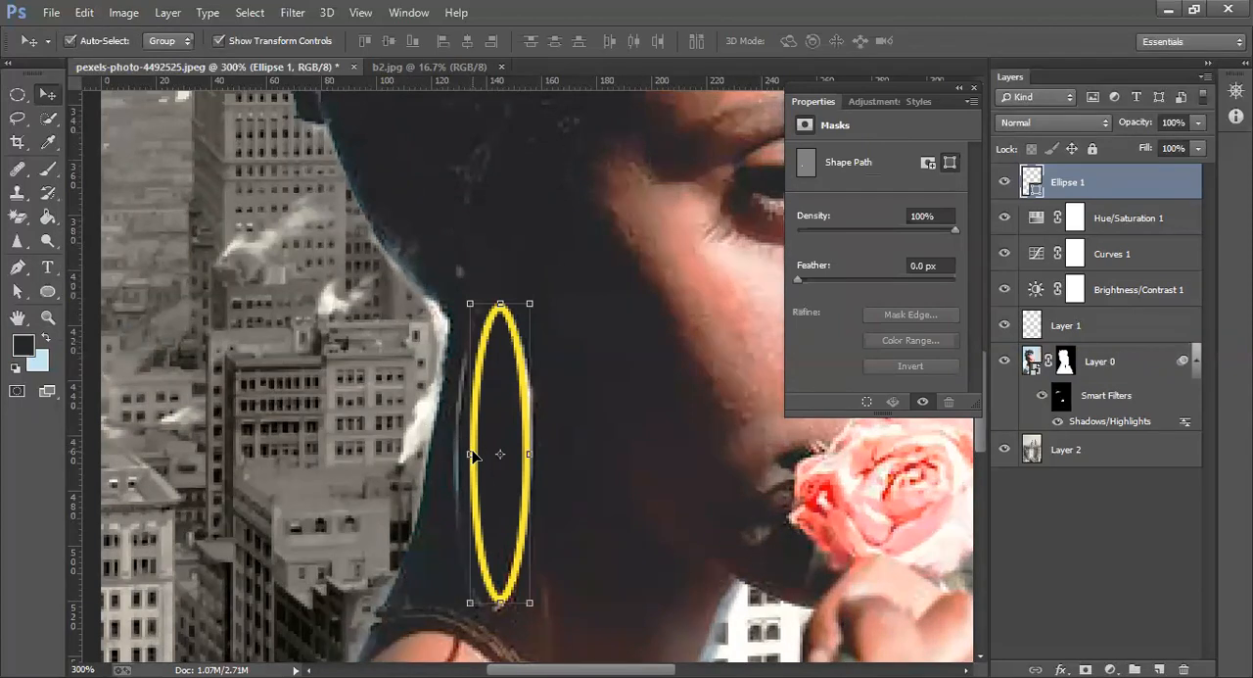
pyautogui.moveTo(470, 454); pyautogui.dragTo(452, 455)
pyautogui.moveTo(493, 604); pyautogui.dragTo(493, 609)
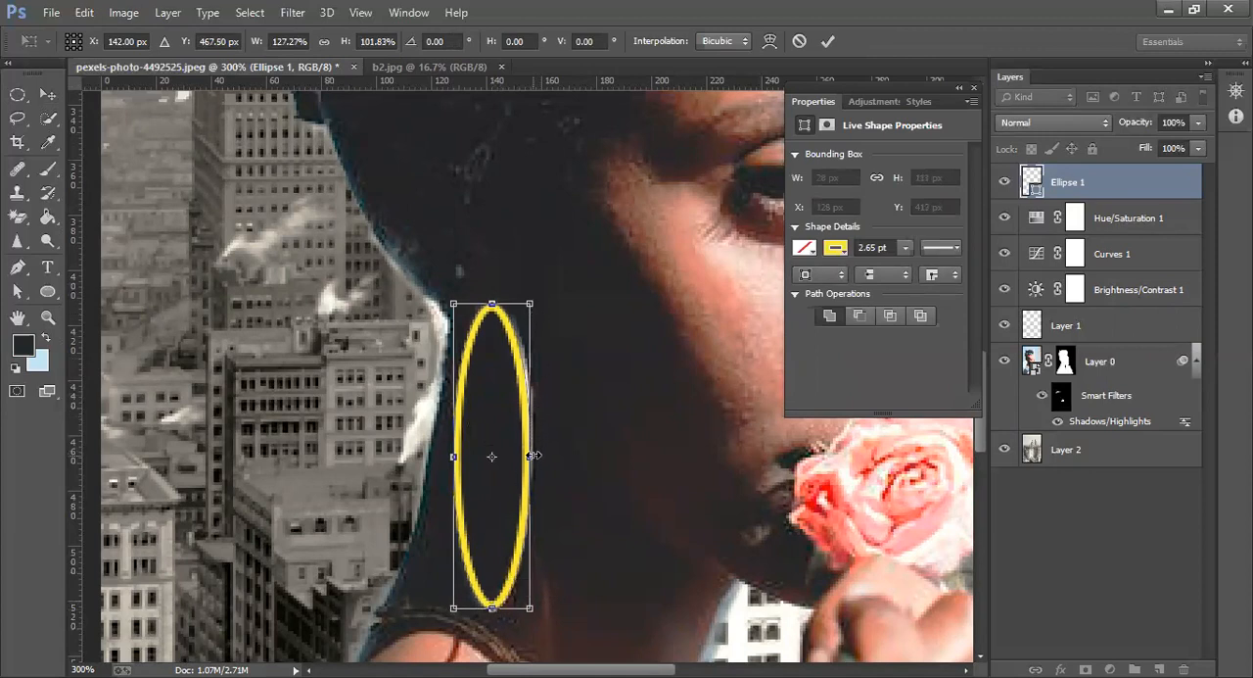
pyautogui.moveTo(534, 456); pyautogui.dragTo(538, 455)
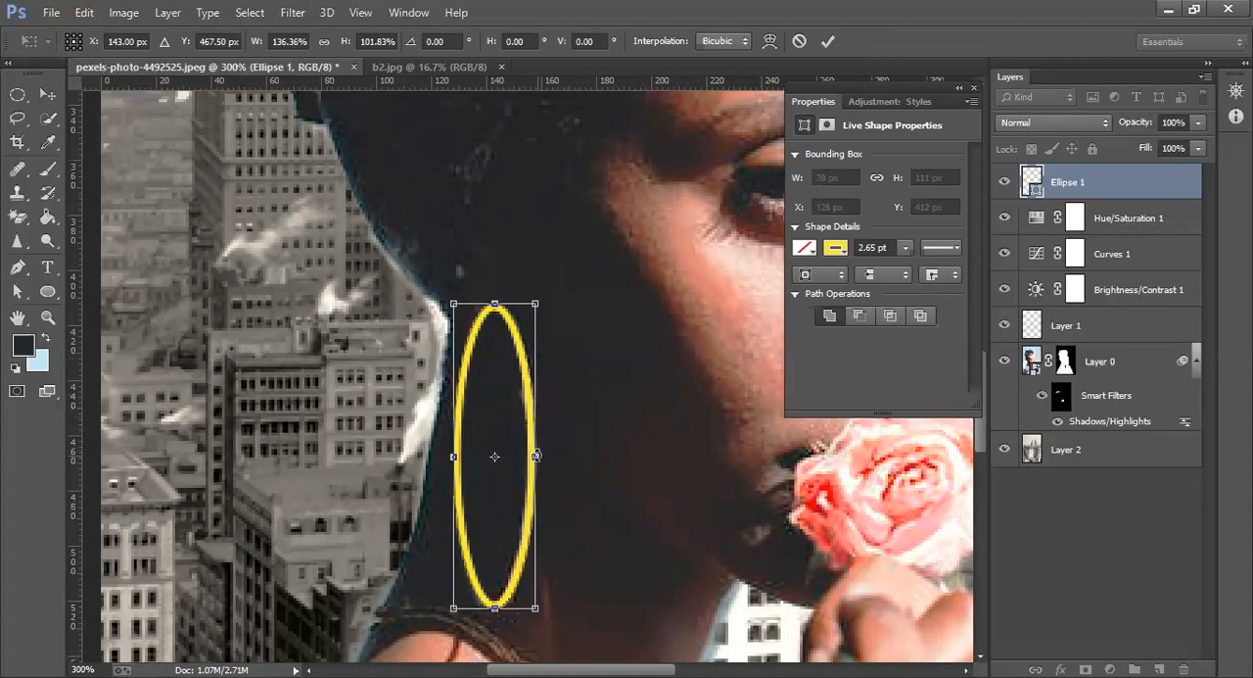
pyautogui.hotkey('ctrl', '0')
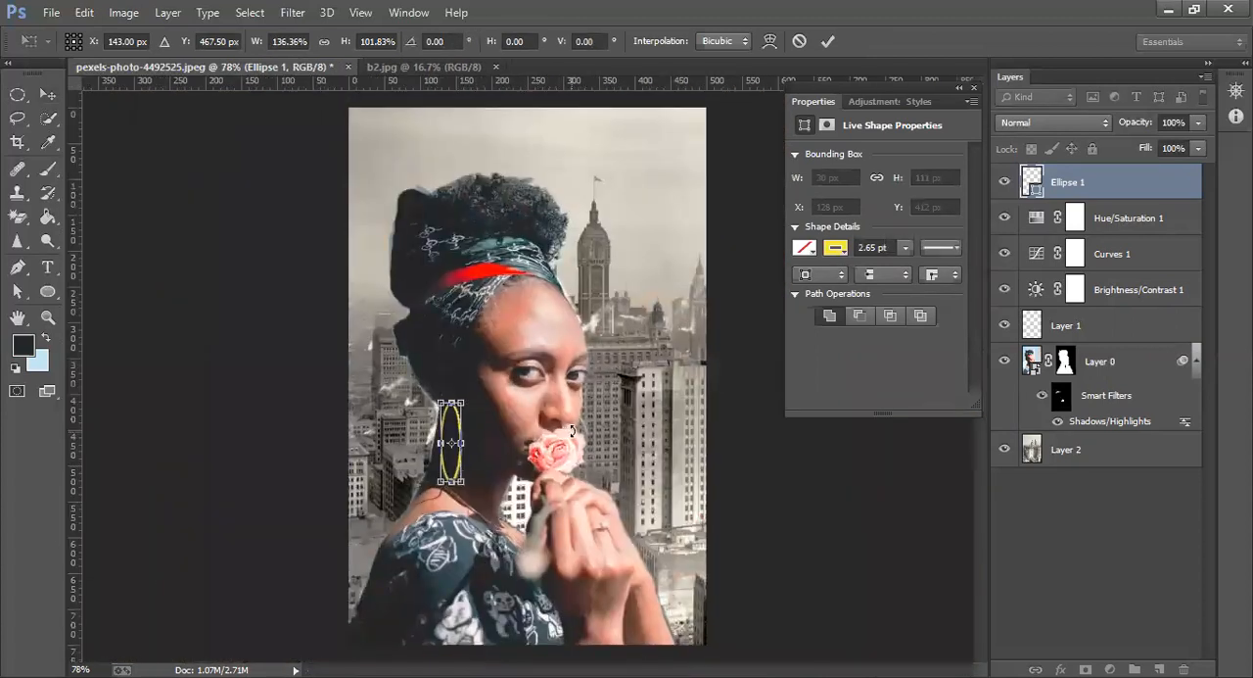
pyautogui.press('Return')
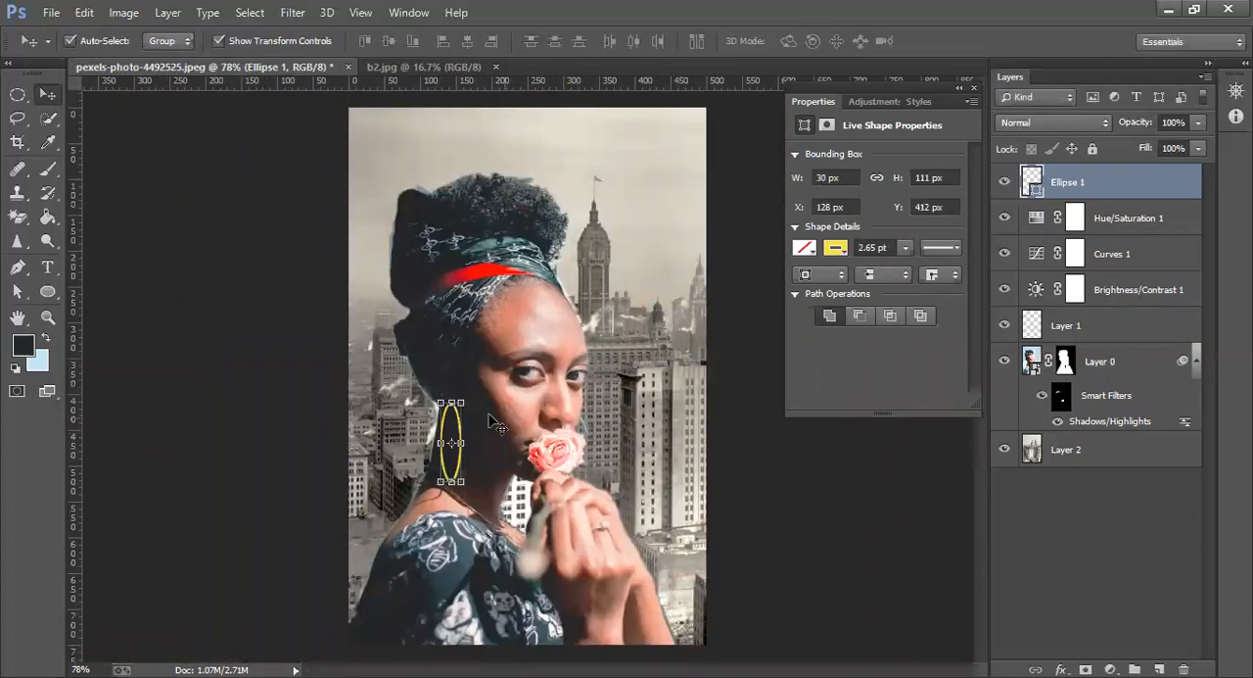
# Rasterize the yellow hoop and erase a short section of its upper-left arc with a size 5 brush eraser
pyautogui.press('z')
pyautogui.moveTo(444, 418); pyautogui.dragTo(444, 418)
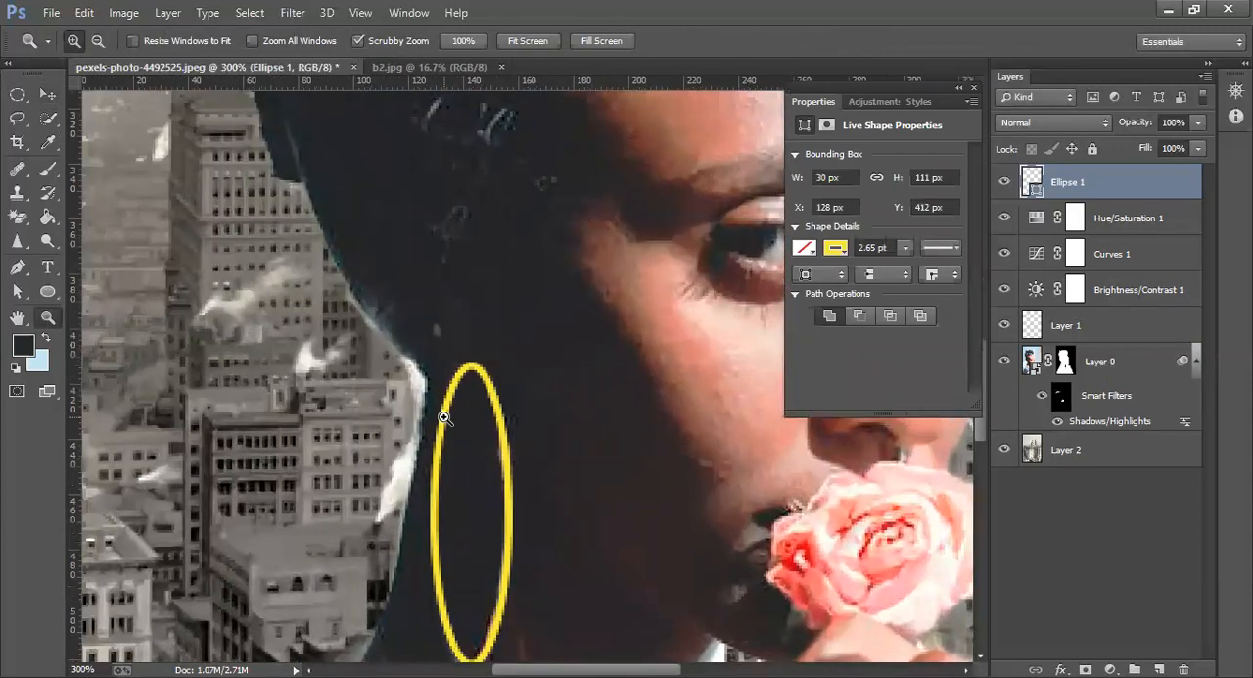
pyautogui.click(443, 418)
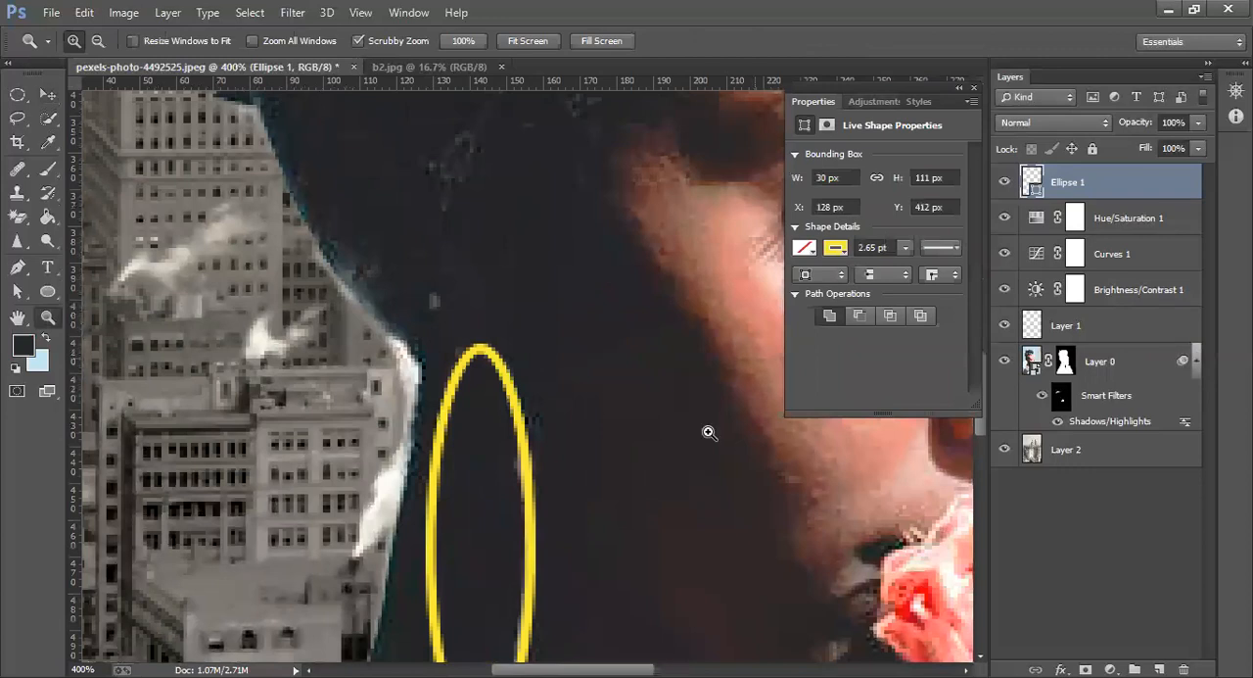
pyautogui.click(973, 87)
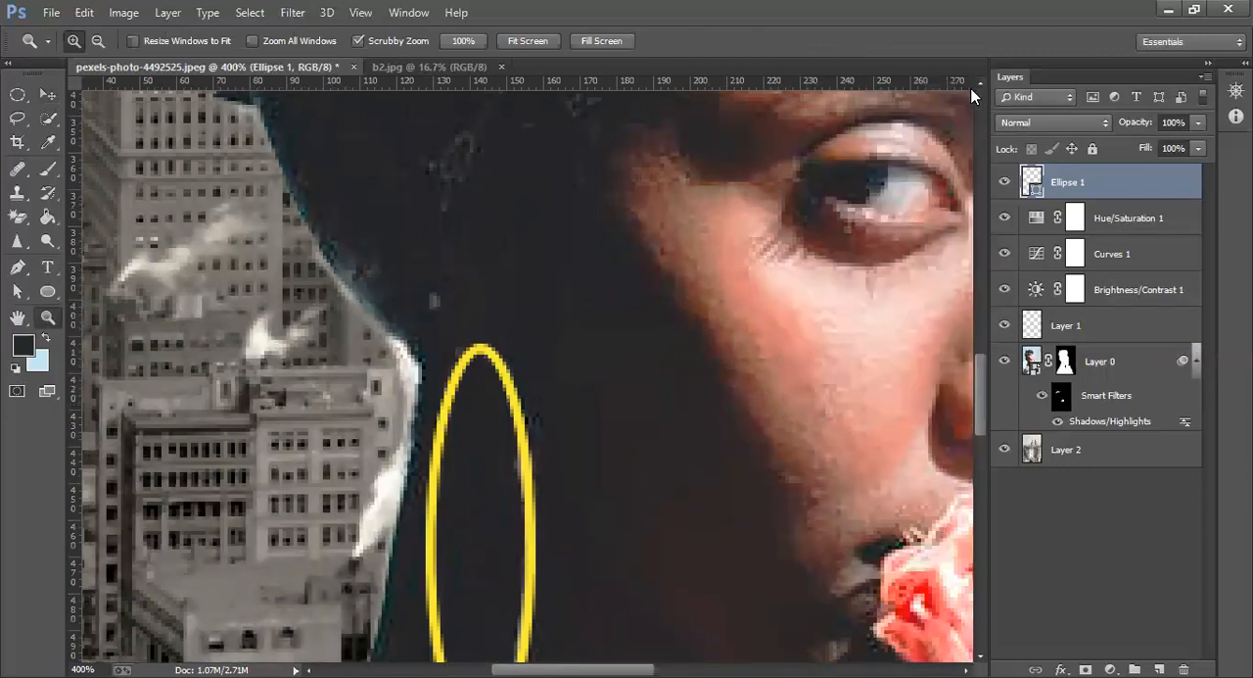
pyautogui.click(19, 219)
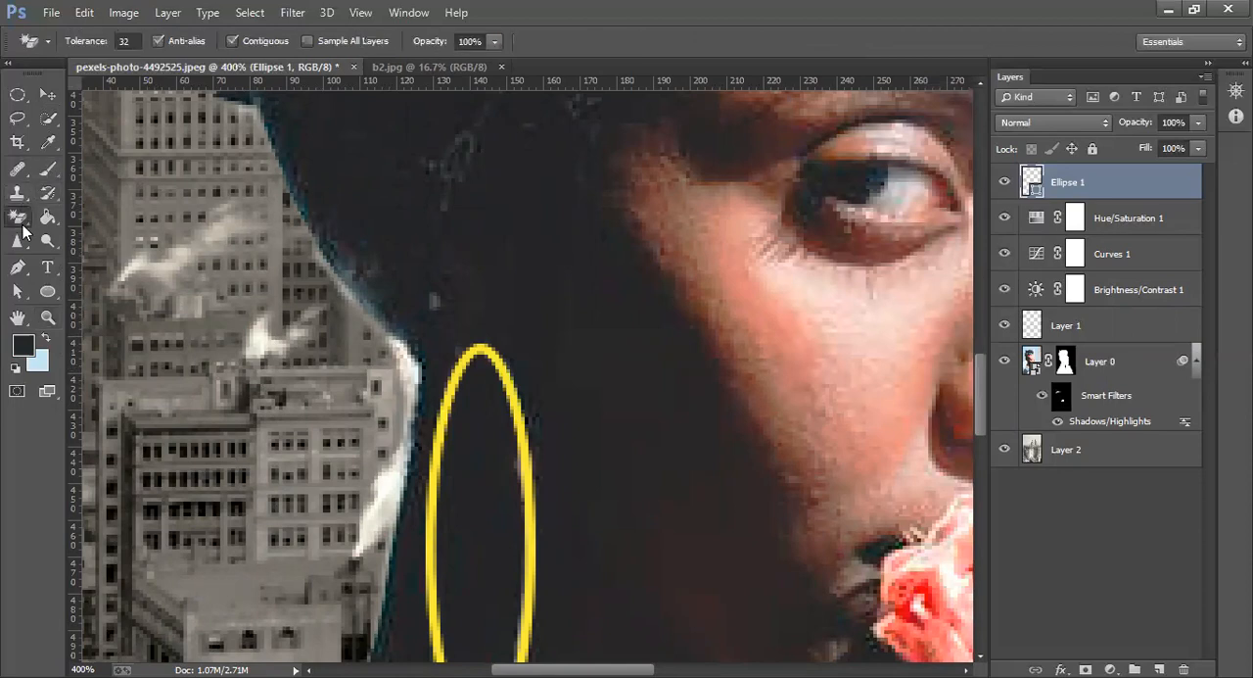
pyautogui.rightClick(47, 218)
pyautogui.click(83, 215)
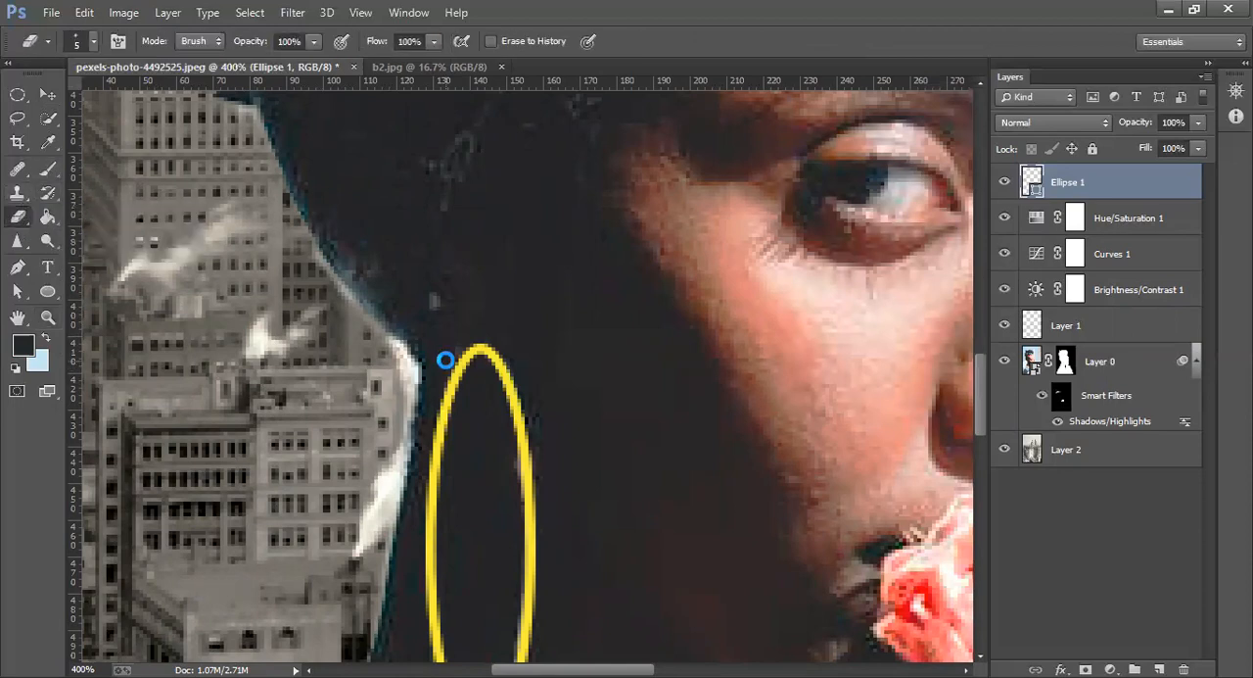
pyautogui.click(446, 359)
pyautogui.click(589, 274)
pyautogui.moveTo(460, 347); pyautogui.dragTo(456, 383)
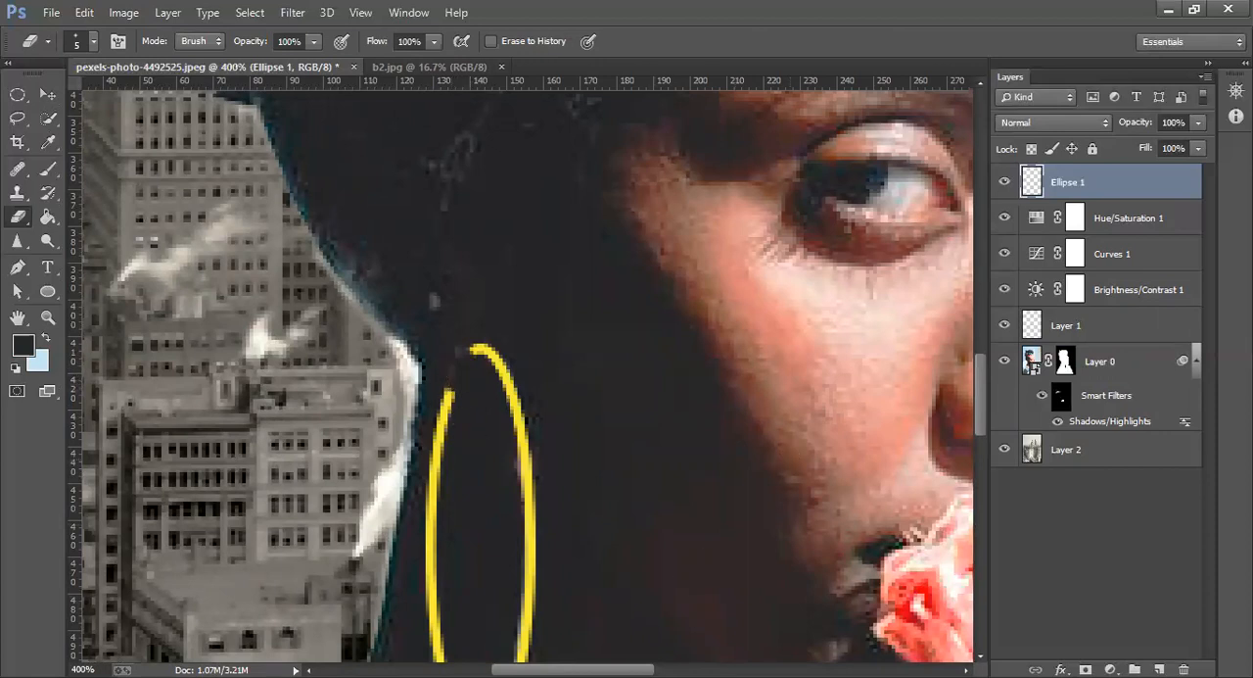
# Draw a second ellipse about 39 by 62 px over the partly hidden earring behind the rose
pyautogui.hscroll(10, 581, 516)
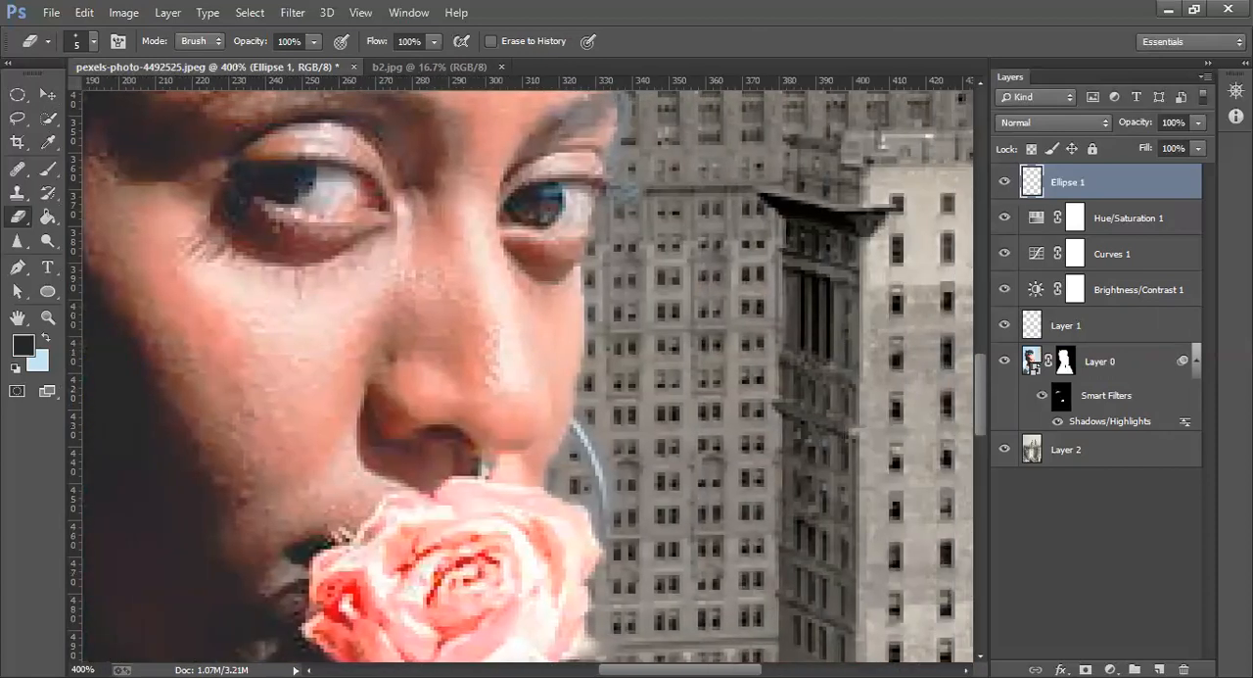
pyautogui.moveTo(982, 382); pyautogui.dragTo(989, 417)
pyautogui.click(46, 292)
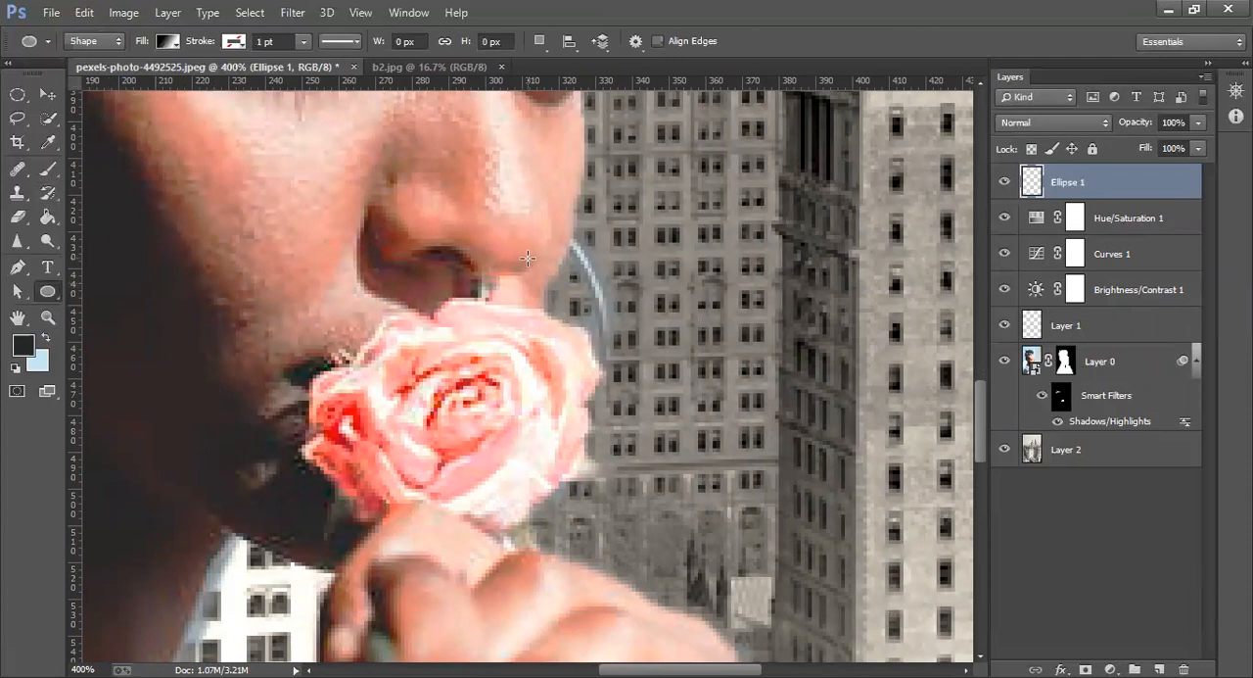
pyautogui.moveTo(478, 196); pyautogui.dragTo(607, 417)
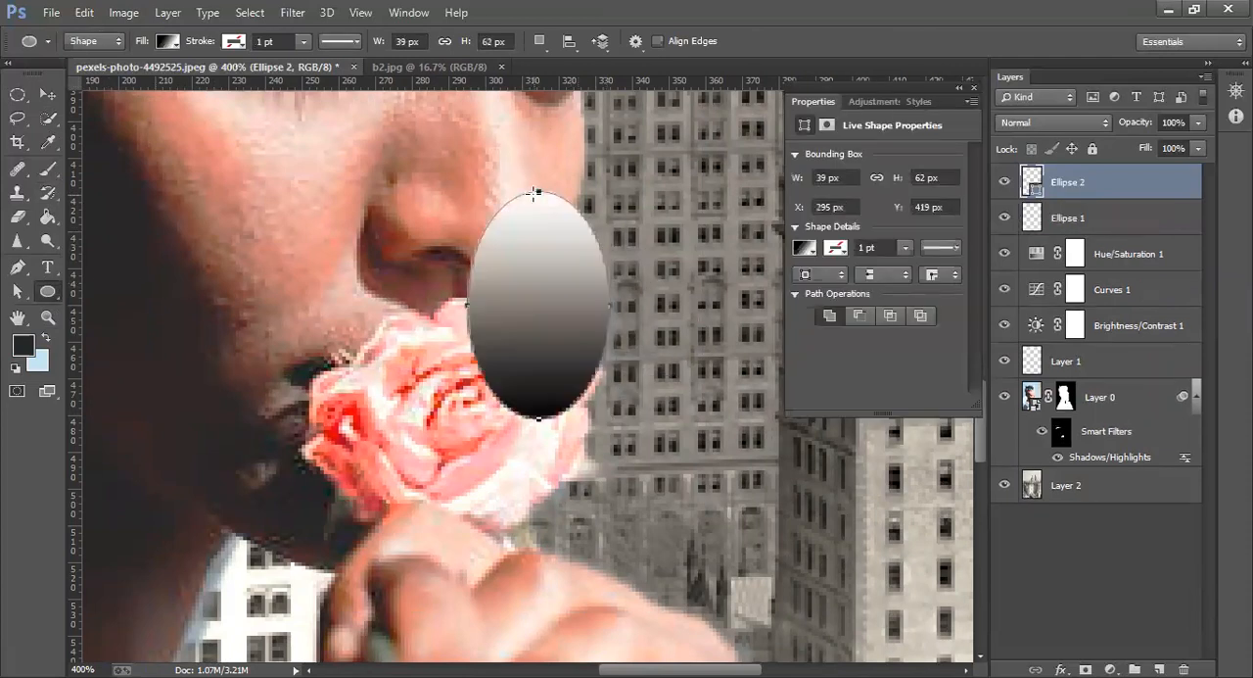
# Remove the second ellipse's fill and give it a yellow stroke, keeping the 1 pt width
pyautogui.click(168, 44)
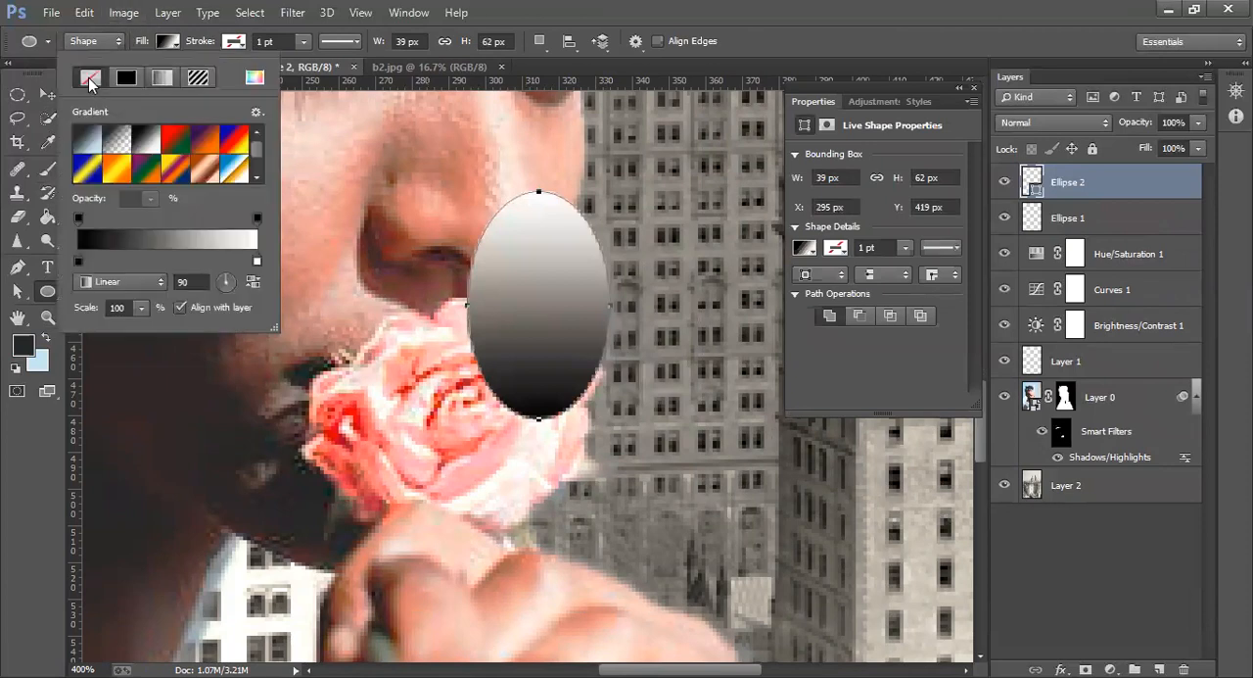
pyautogui.click(89, 77)
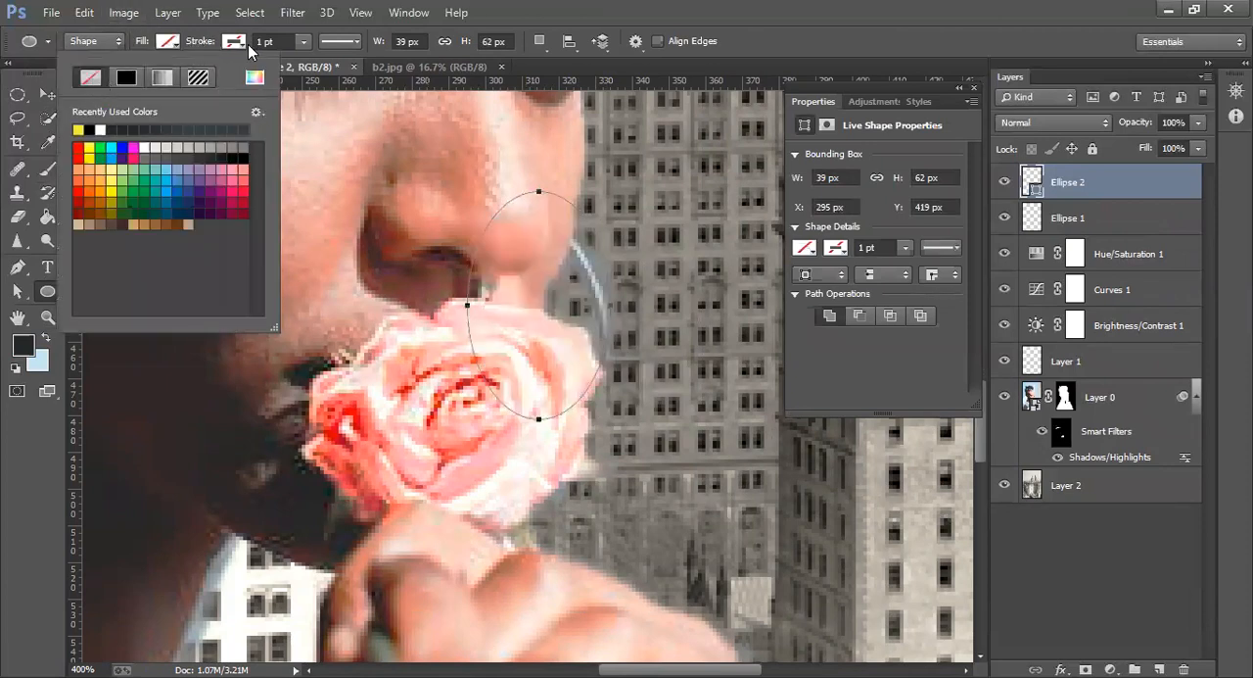
pyautogui.click(235, 44)
pyautogui.click(147, 129)
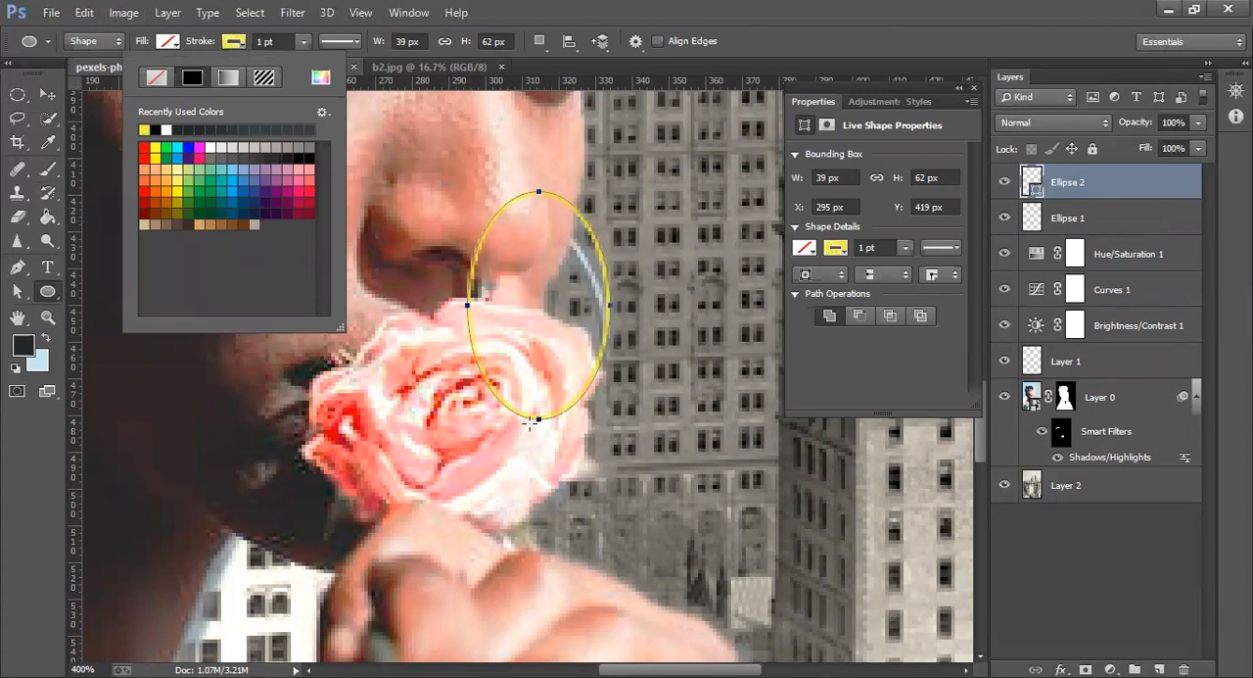
# Lower the second ellipse's top and bottom edges to make it 66 px high, and apply the transform
pyautogui.click(48, 96)
pyautogui.moveTo(535, 184); pyautogui.dragTo(534, 228)
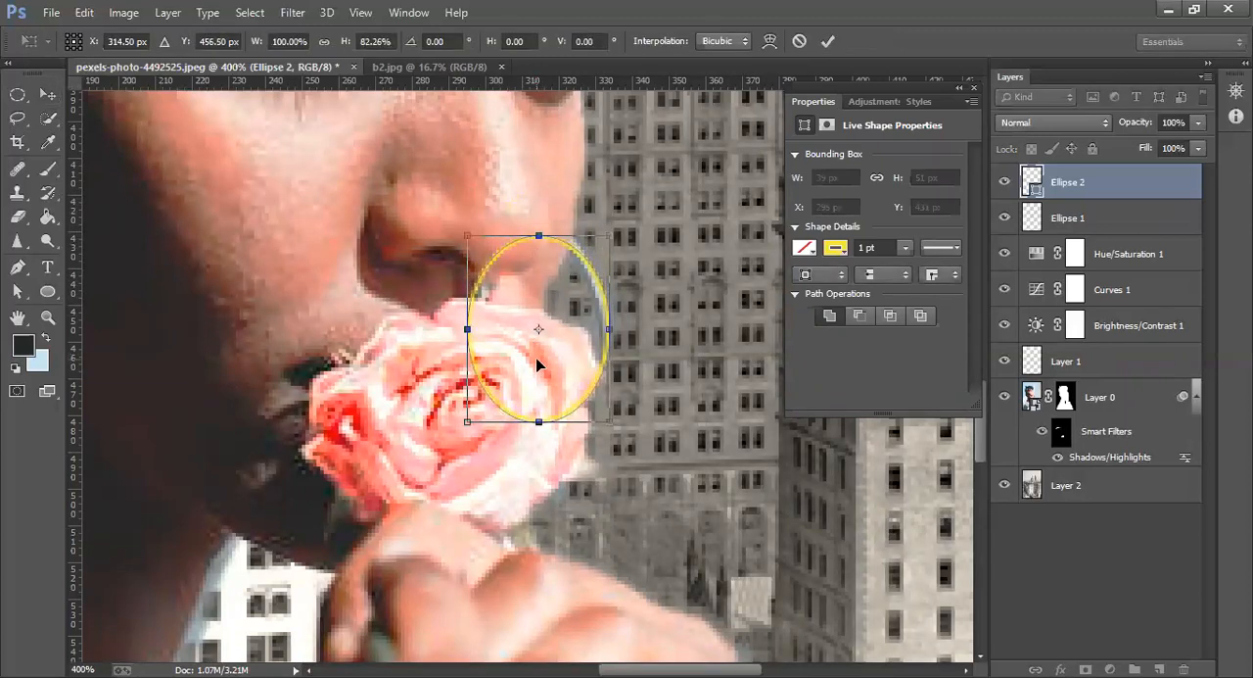
pyautogui.moveTo(538, 421); pyautogui.dragTo(529, 480)
pyautogui.press('Return')
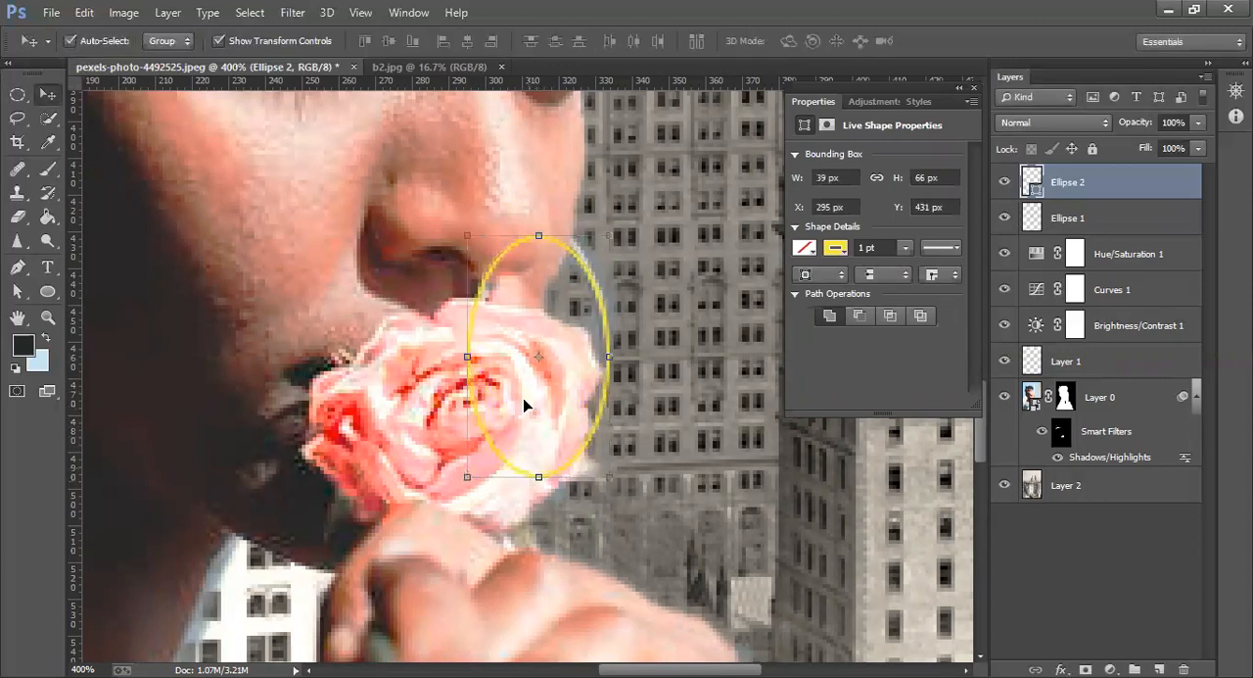
# Rasterize the second ellipse and erase the parts overlapping the face and rose, leaving only the outer arc
pyautogui.click(16, 216)
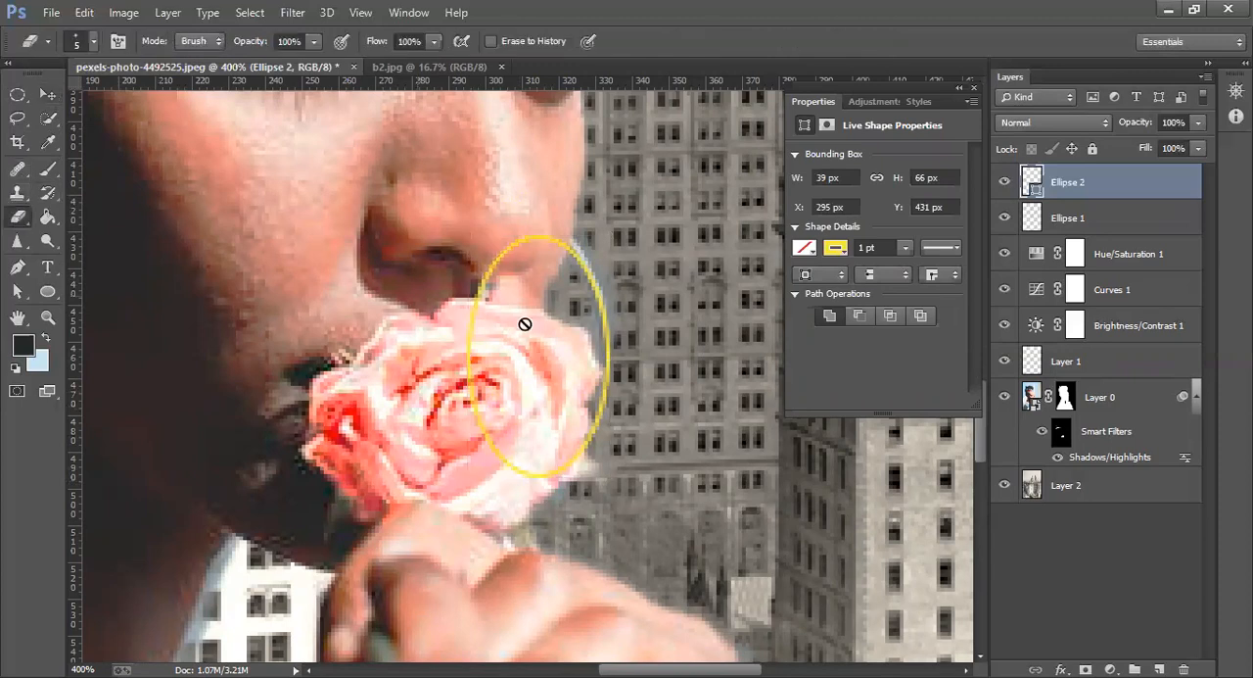
pyautogui.click(497, 265)
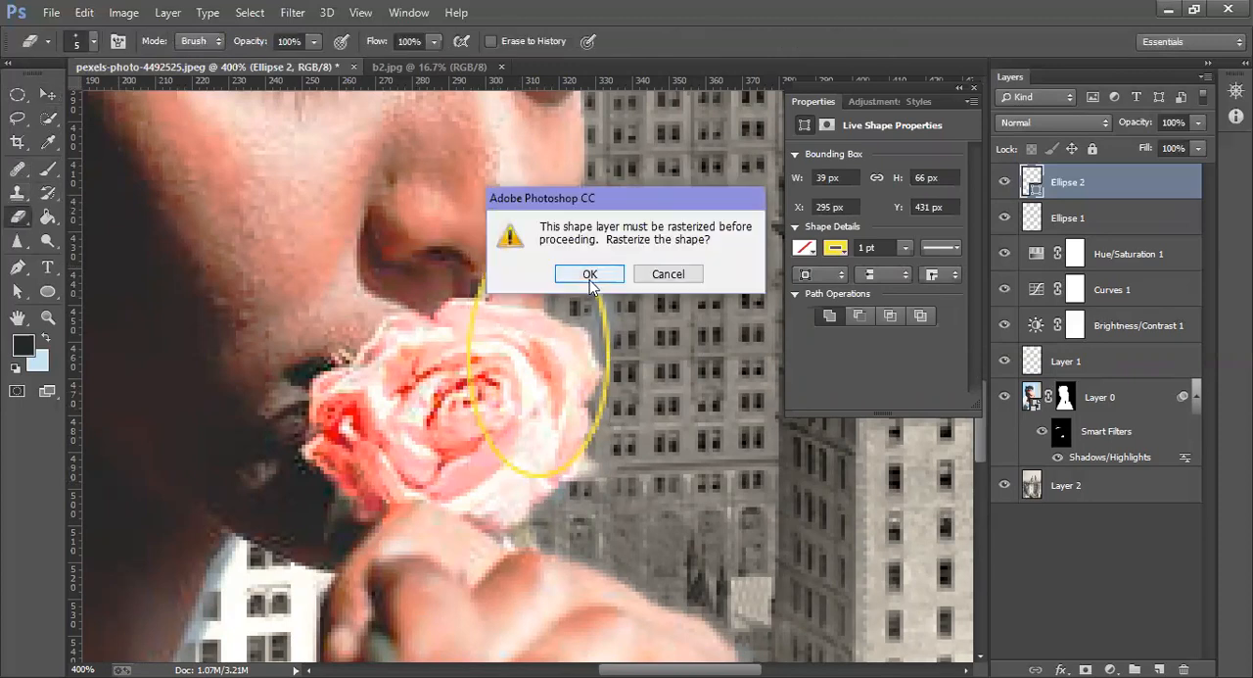
pyautogui.click(591, 273)
pyautogui.moveTo(557, 241)
pyautogui.mouseDown()
pyautogui.moveTo(515, 246)
pyautogui.moveTo(489, 267)
pyautogui.moveTo(467, 313)
pyautogui.moveTo(465, 368)
pyautogui.moveTo(503, 474)
pyautogui.moveTo(557, 462)
pyautogui.moveTo(520, 475)
pyautogui.moveTo(502, 462)
pyautogui.moveTo(550, 463)
pyautogui.moveTo(532, 481)
pyautogui.moveTo(570, 455)
pyautogui.mouseUp()
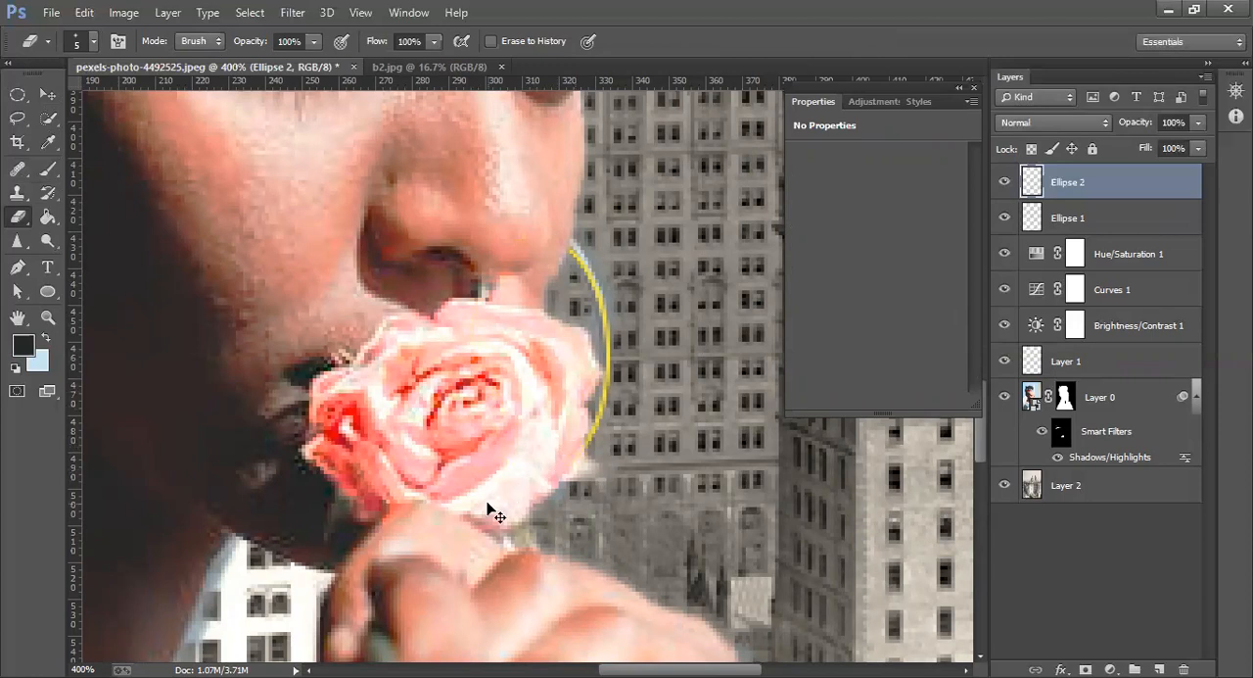
pyautogui.hotkey('ctrl', '0')
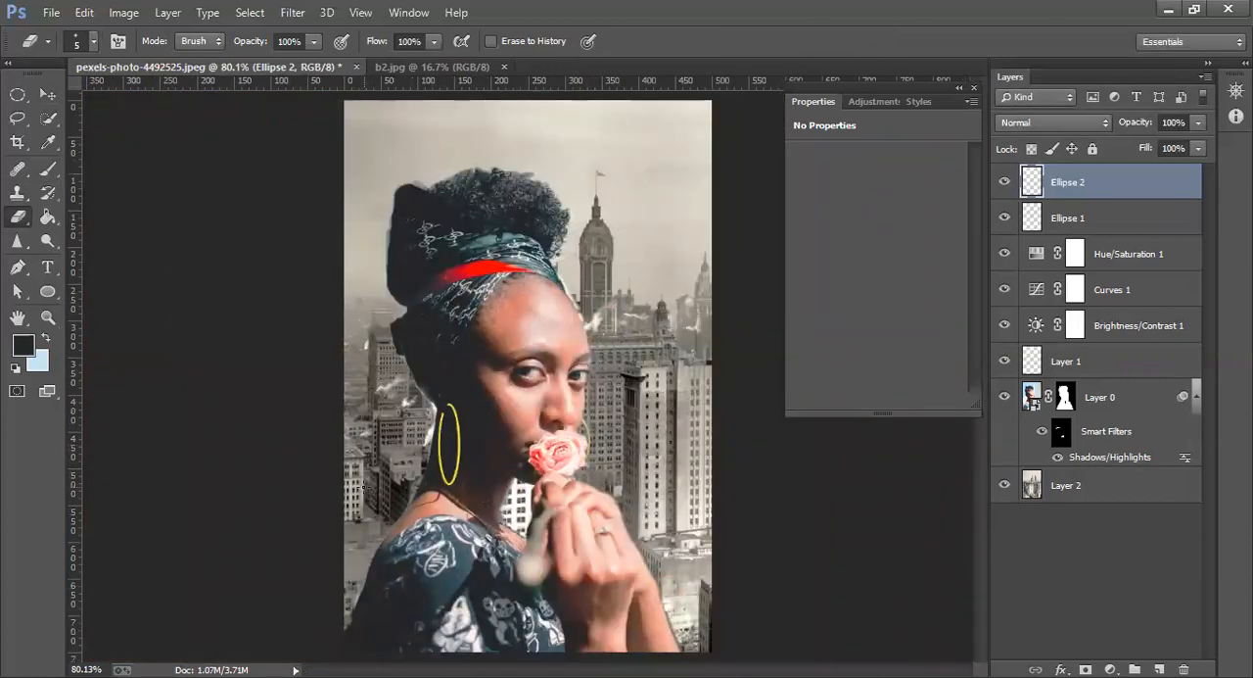
pyautogui.click(1075, 216)
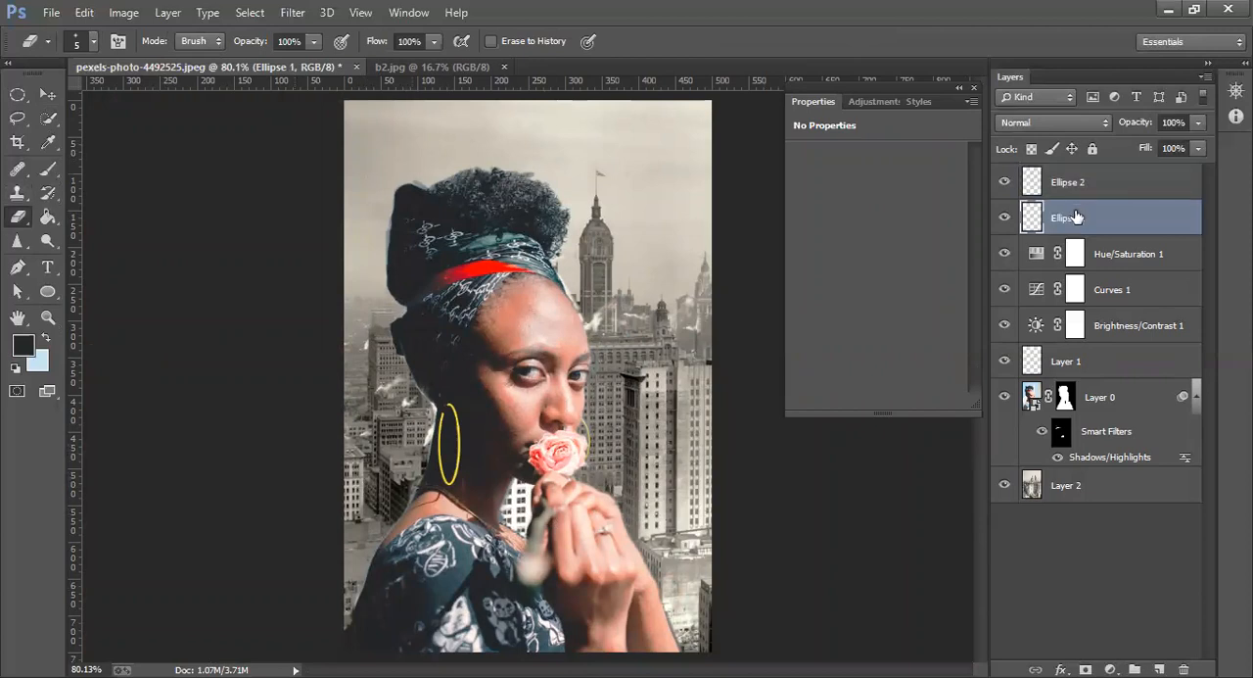
pyautogui.click(47, 291)
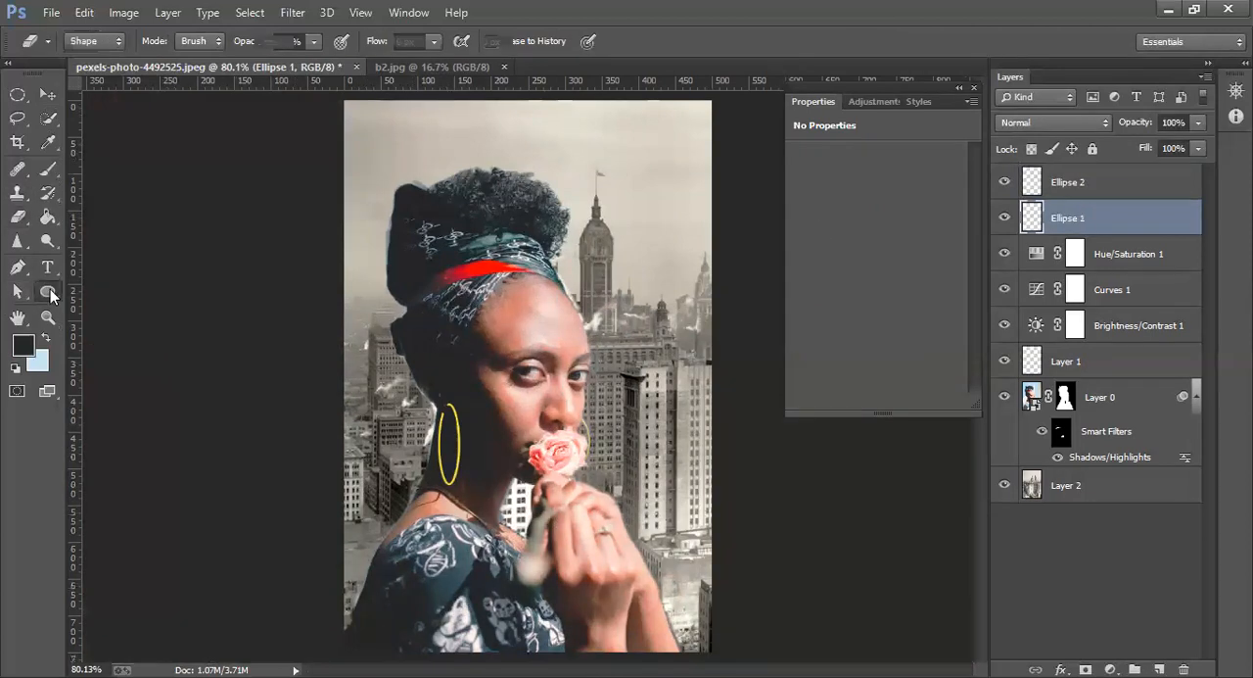
pyautogui.click(1057, 186)
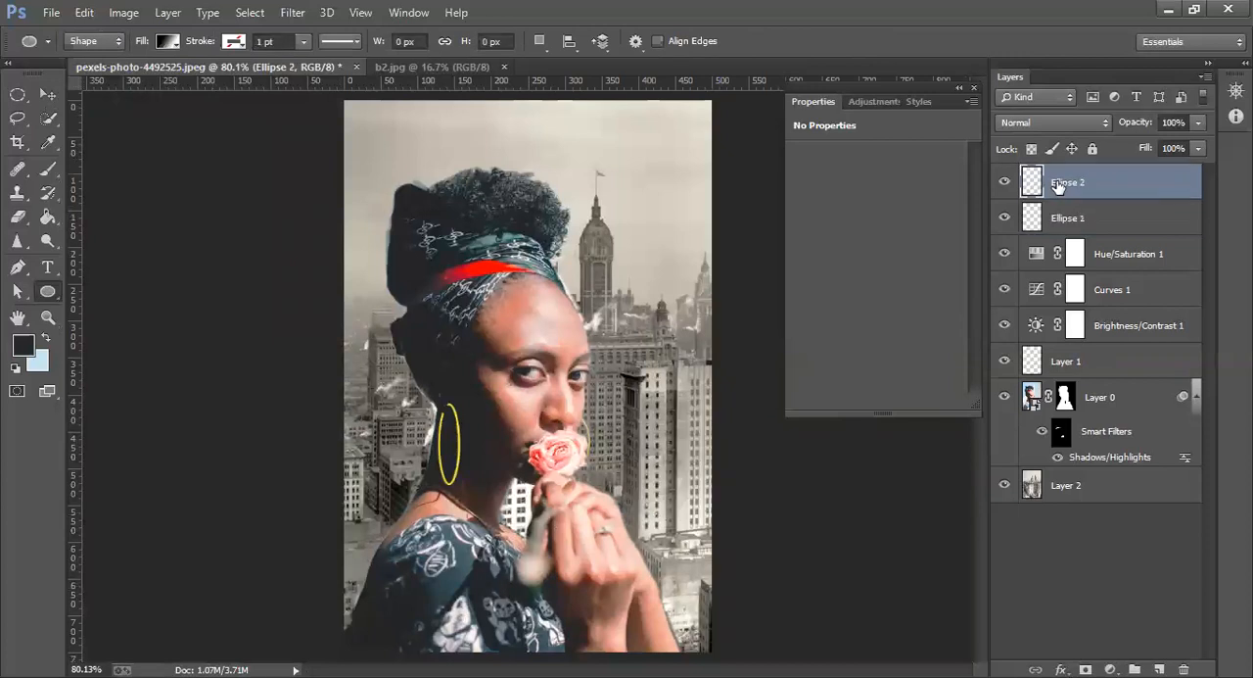
pyautogui.click(1087, 220)
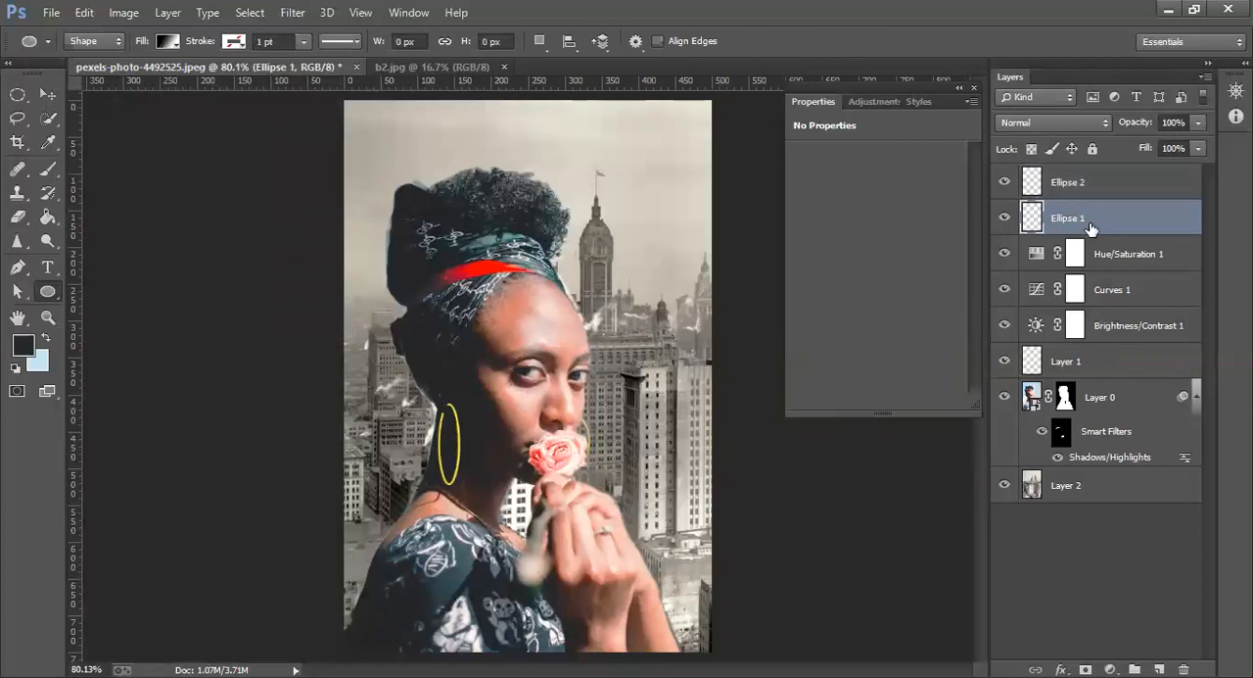
pyautogui.click(974, 88)
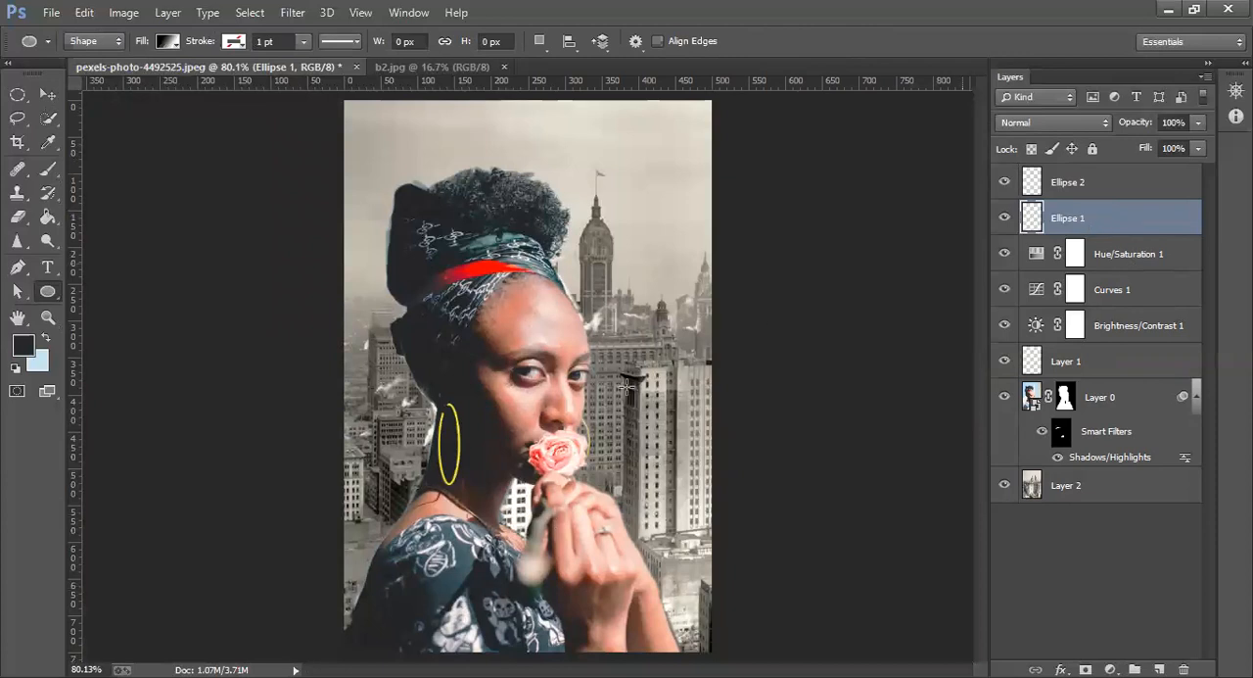
pyautogui.click(54, 94)
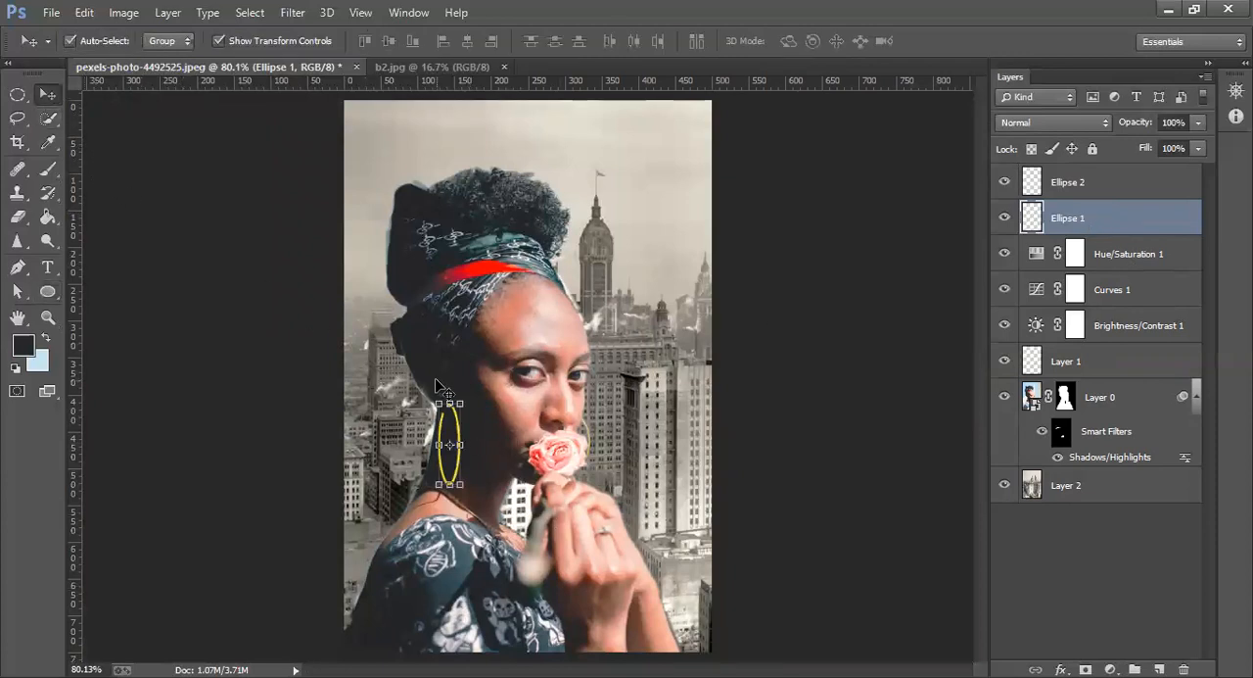
pyautogui.click(47, 294)
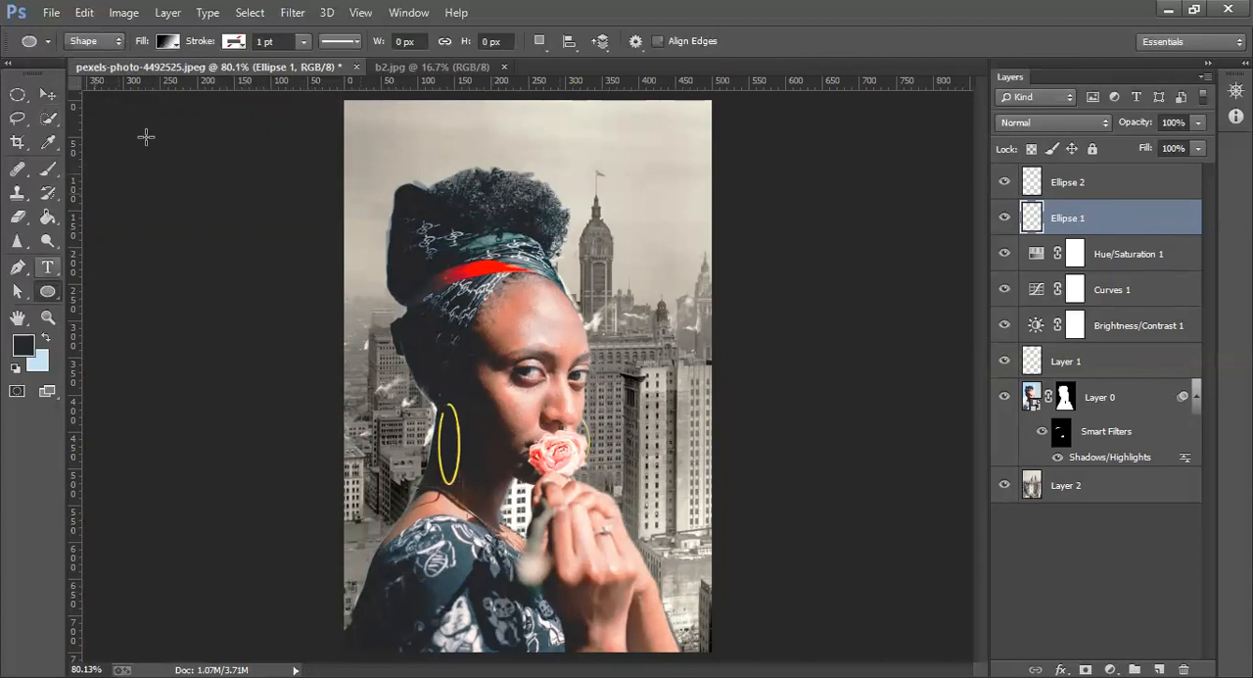
pyautogui.moveTo(380, 284); pyautogui.dragTo(407, 330)
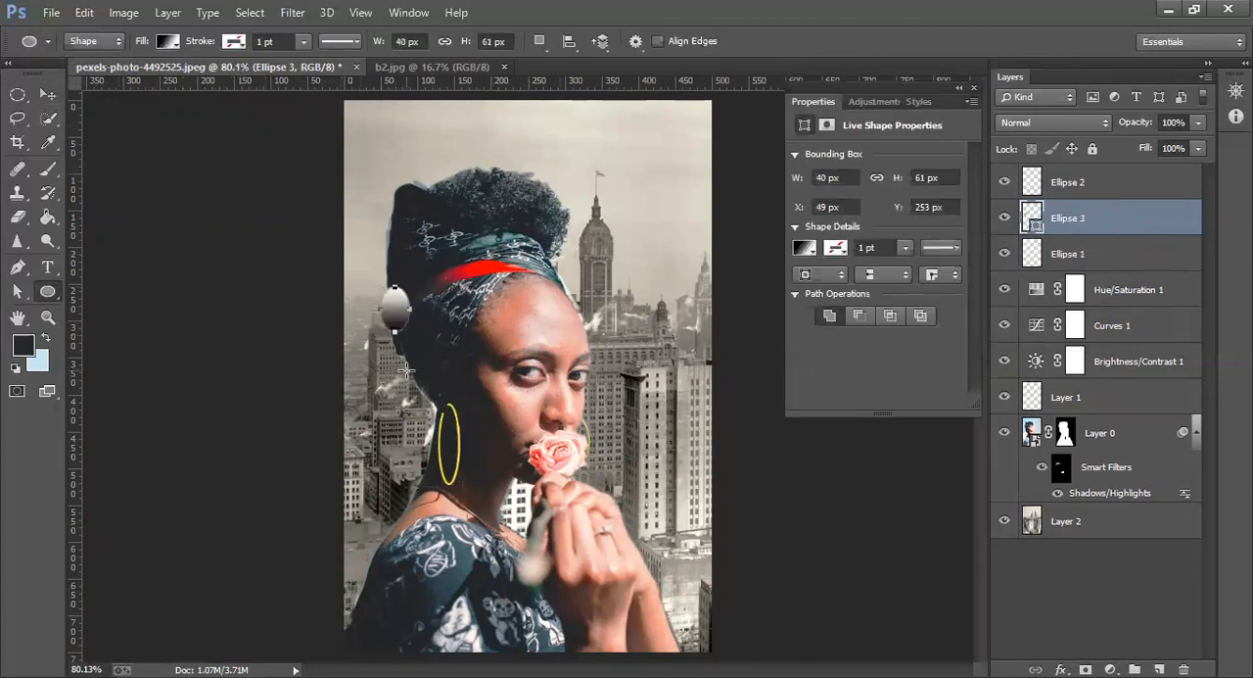
pyautogui.hotkey('ctrl', 'z')
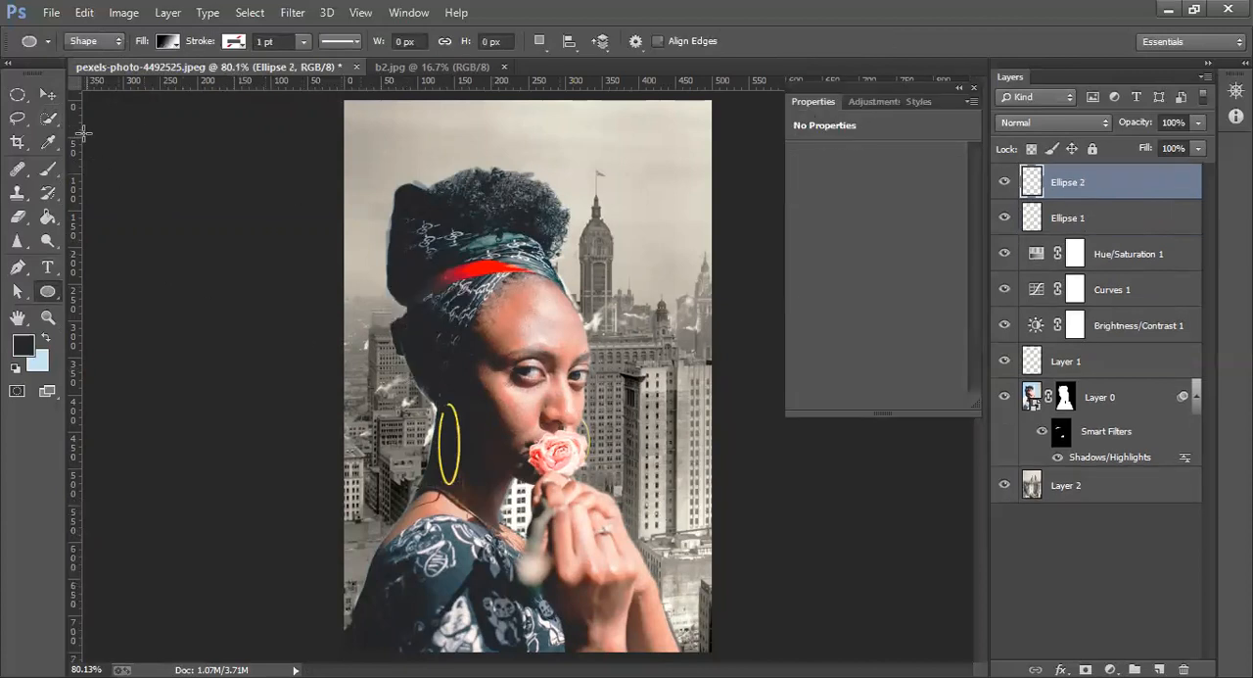
pyautogui.click(54, 98)
pyautogui.click(461, 446)
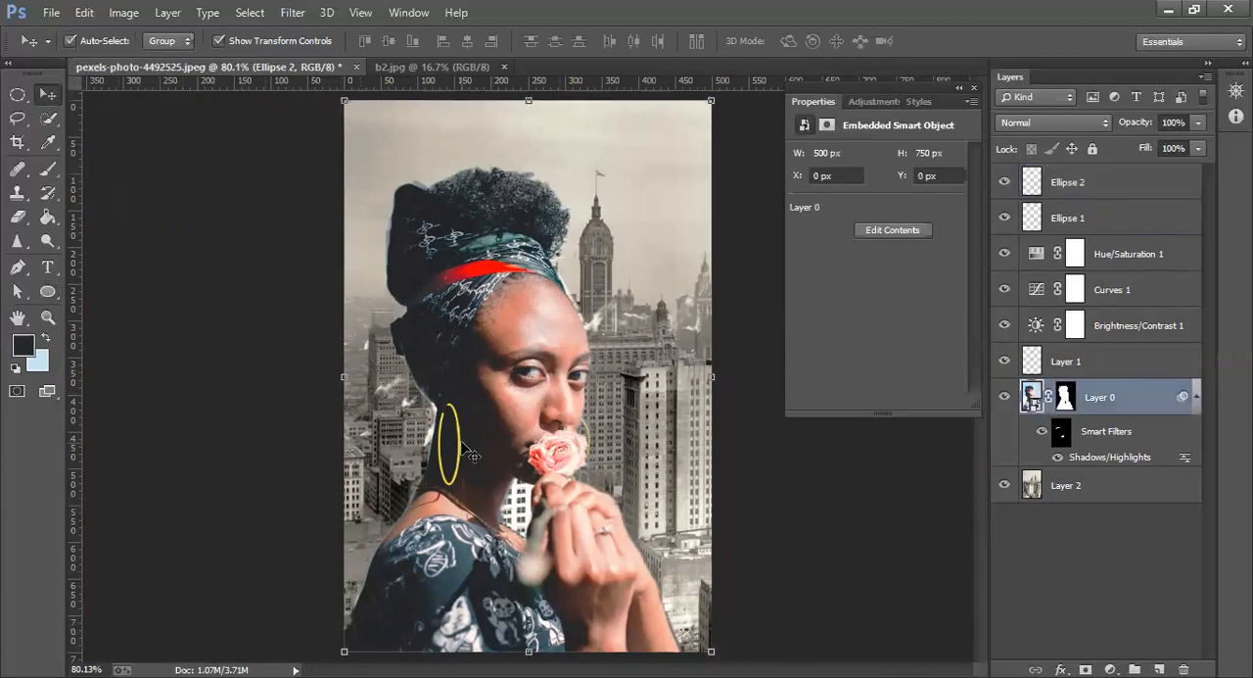
pyautogui.click(461, 446)
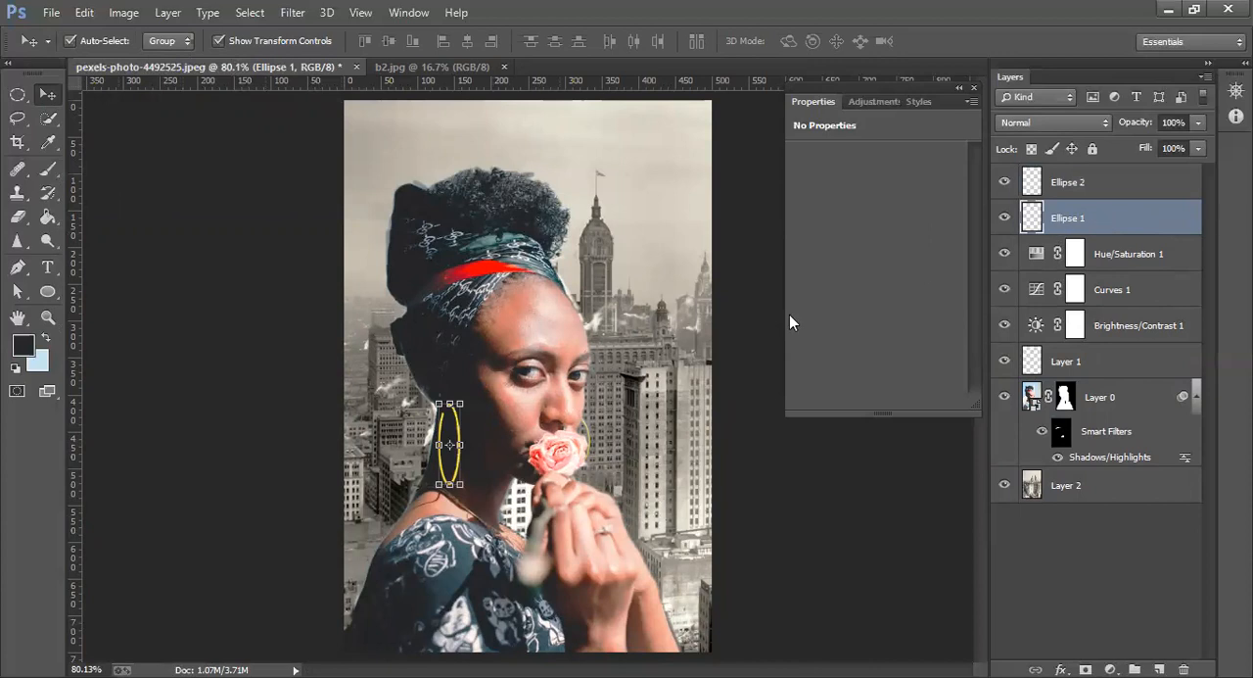
pyautogui.click(593, 451)
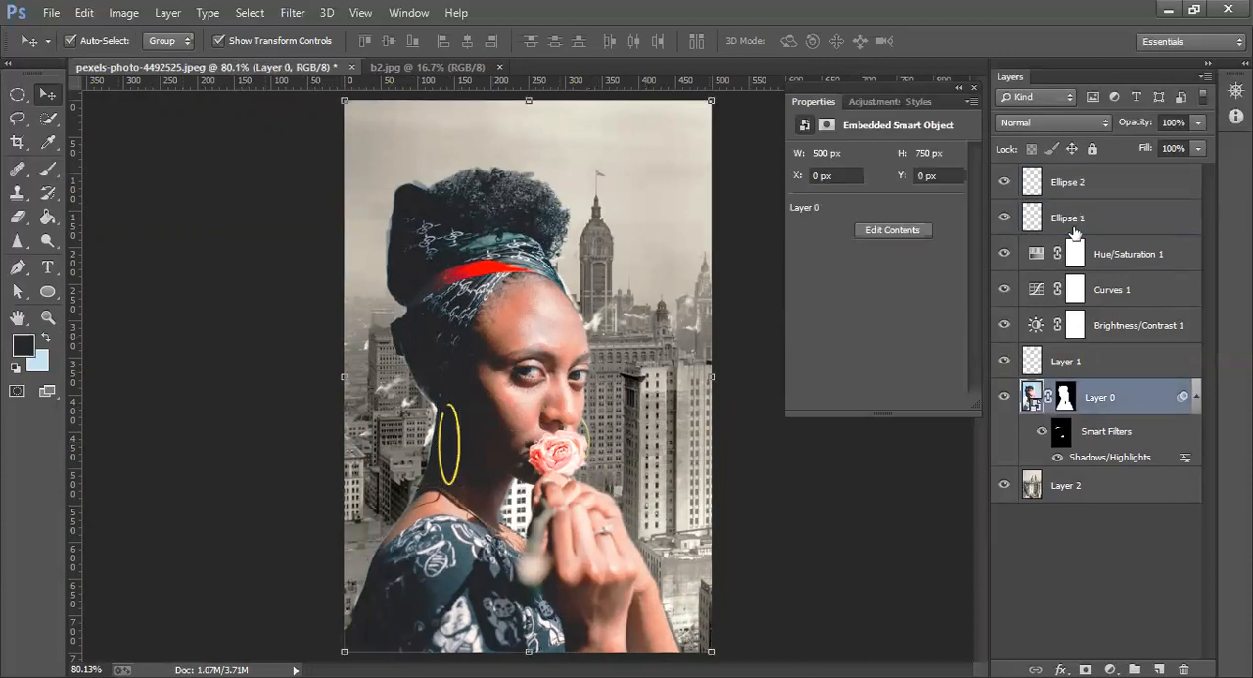
# Draw a third ellipse about 31 by 63 px over the faint arc beside the rose, with a 0.79 pt yellow stroke
pyautogui.click(1112, 186)
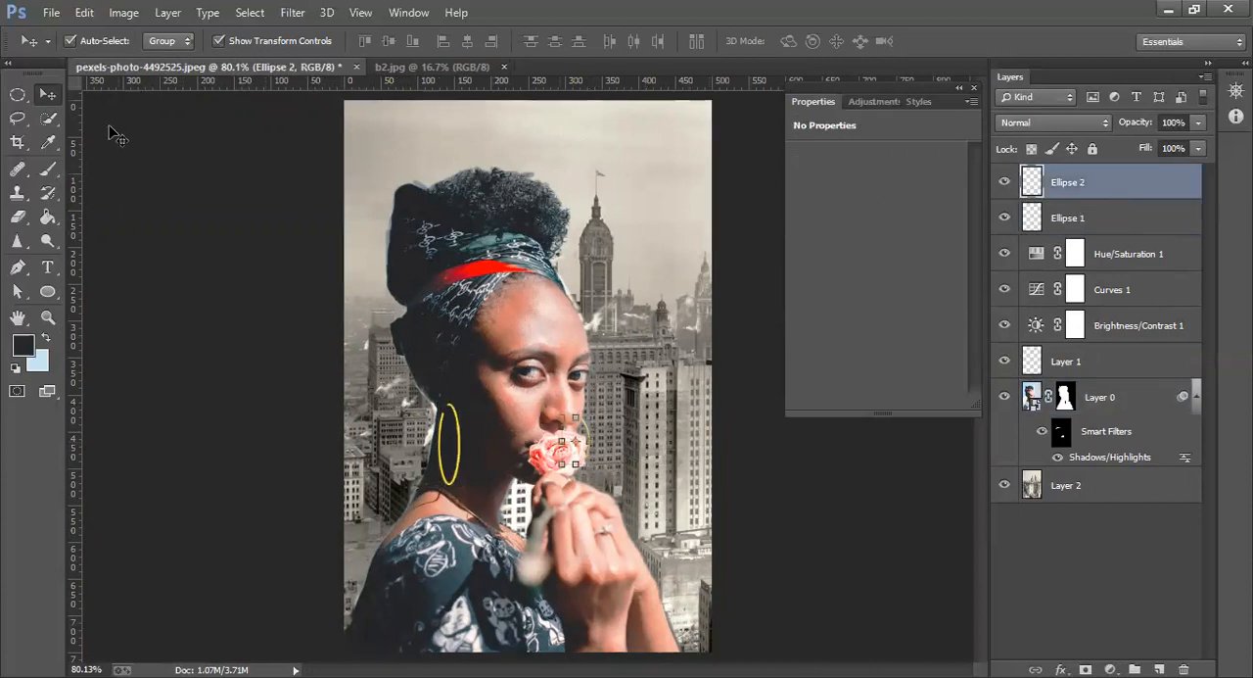
pyautogui.click(49, 292)
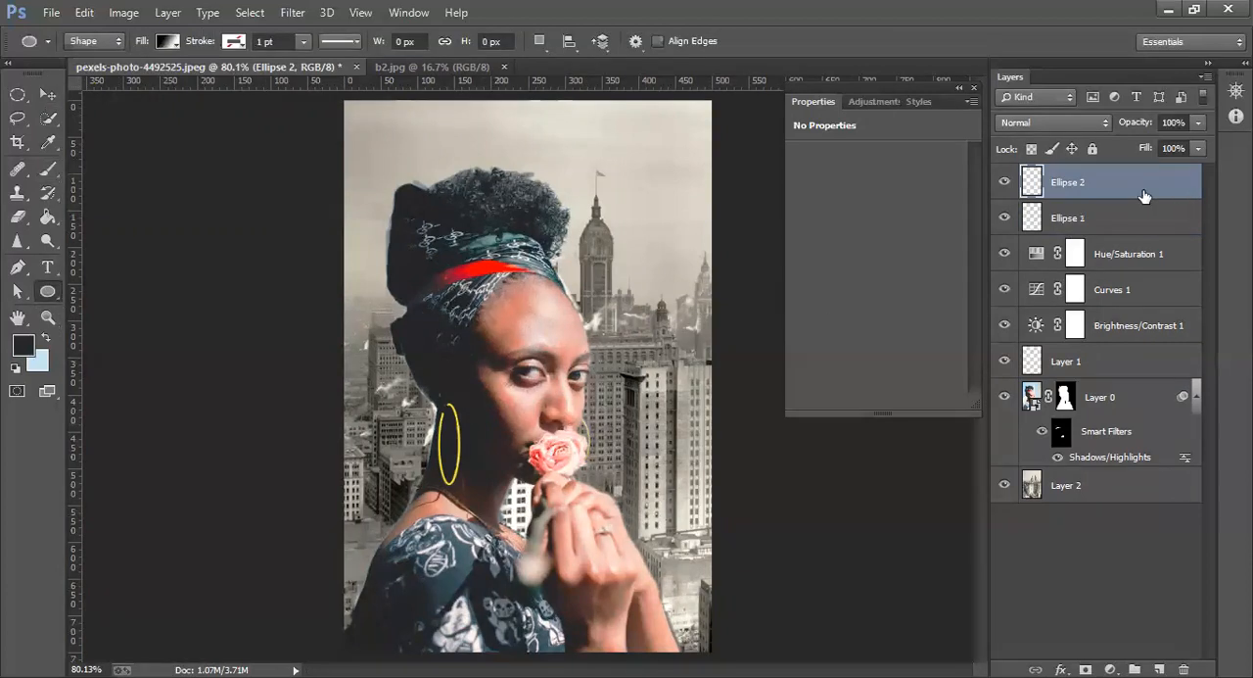
pyautogui.click(242, 46)
pyautogui.click(146, 129)
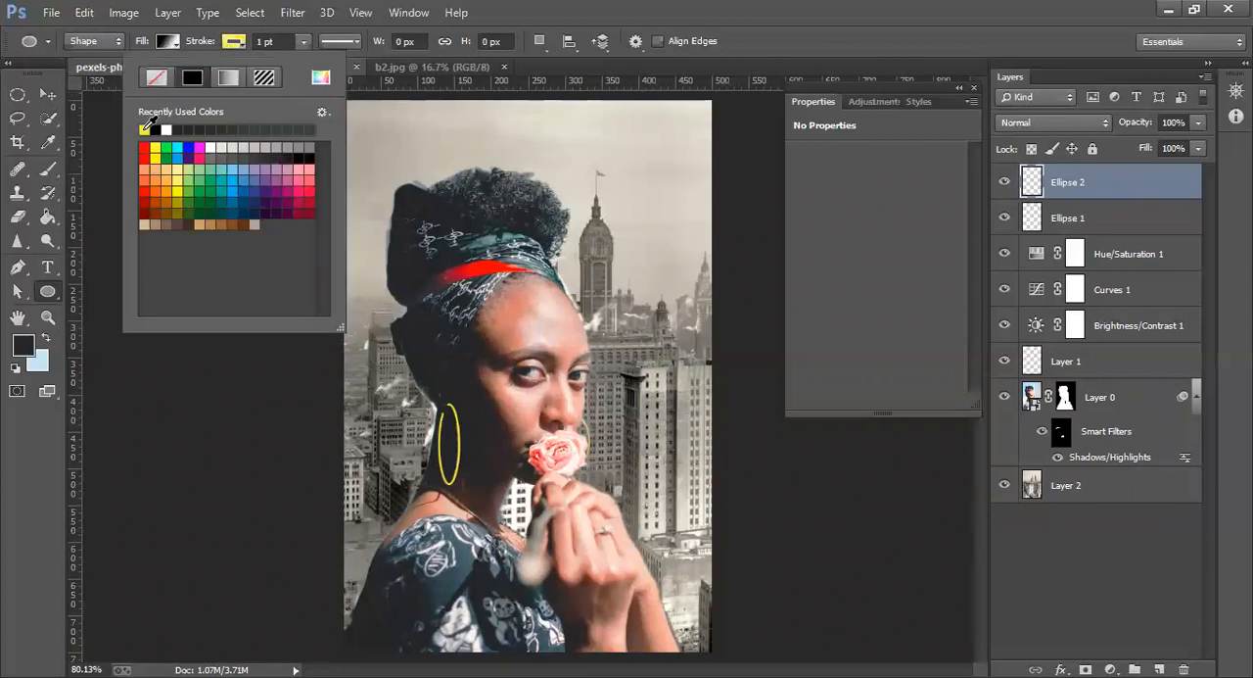
pyautogui.click(306, 41)
pyautogui.moveTo(307, 63); pyautogui.dragTo(302, 64)
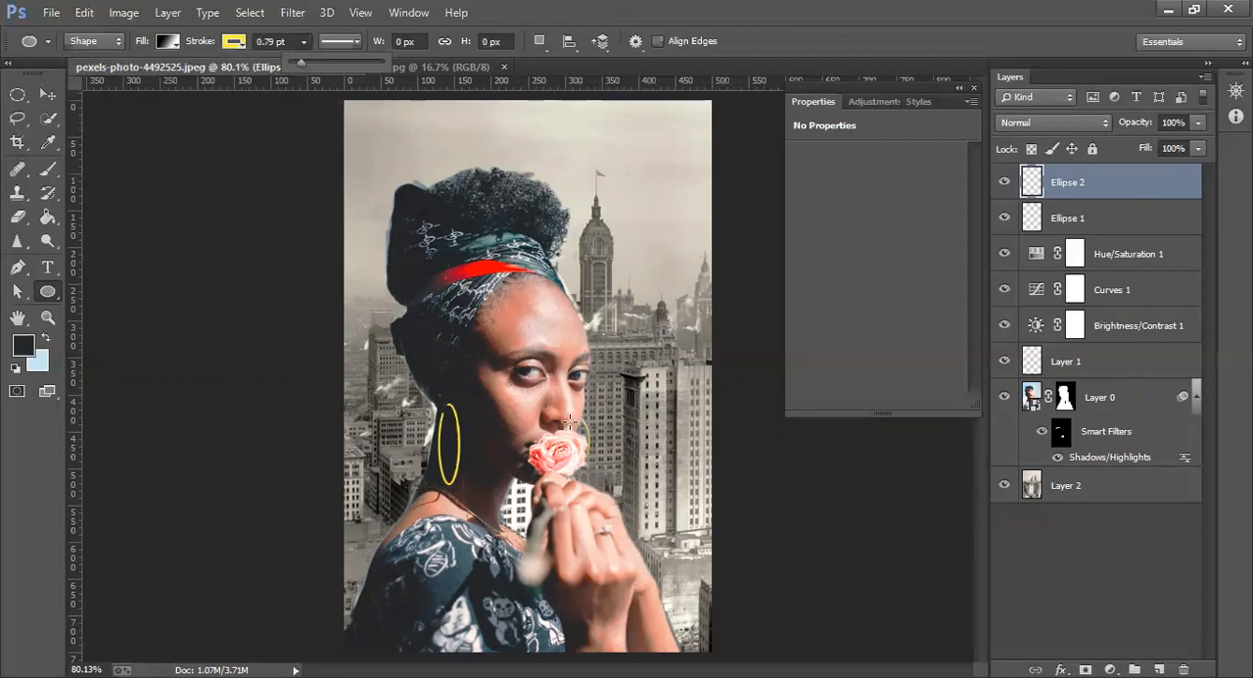
pyautogui.moveTo(570, 414); pyautogui.dragTo(593, 462)
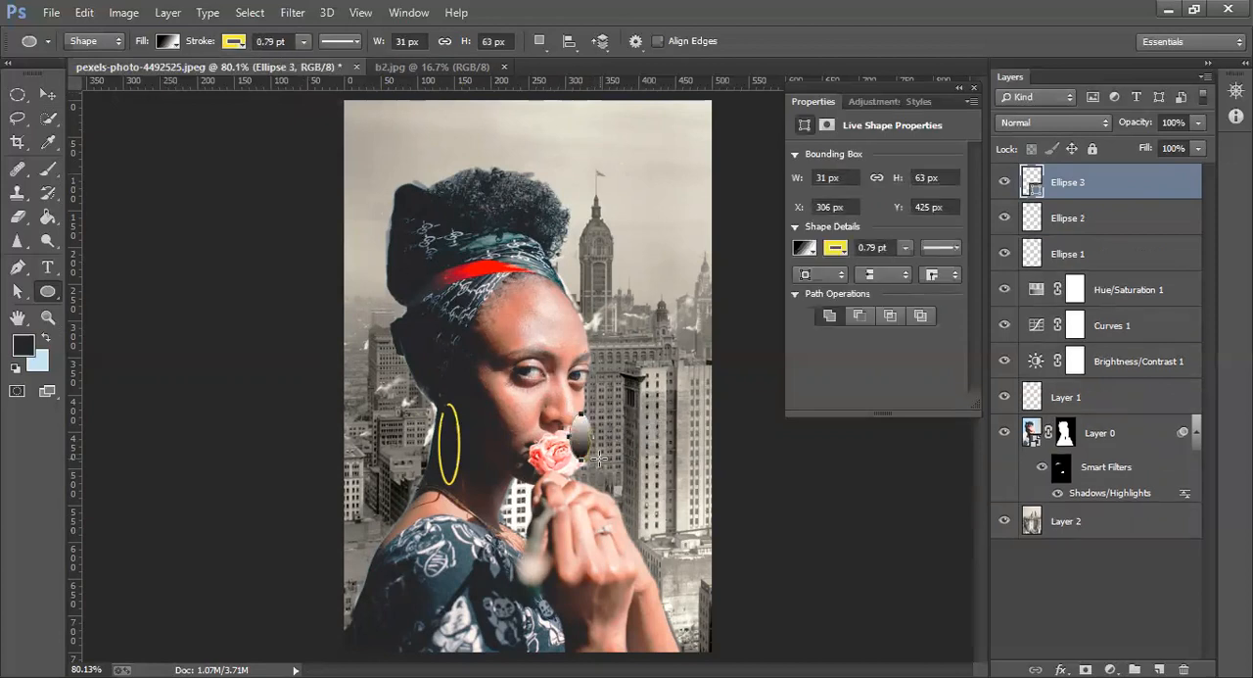
# Remove the third ellipse's fill and set its stroke width to 3.22 pt
pyautogui.click(171, 49)
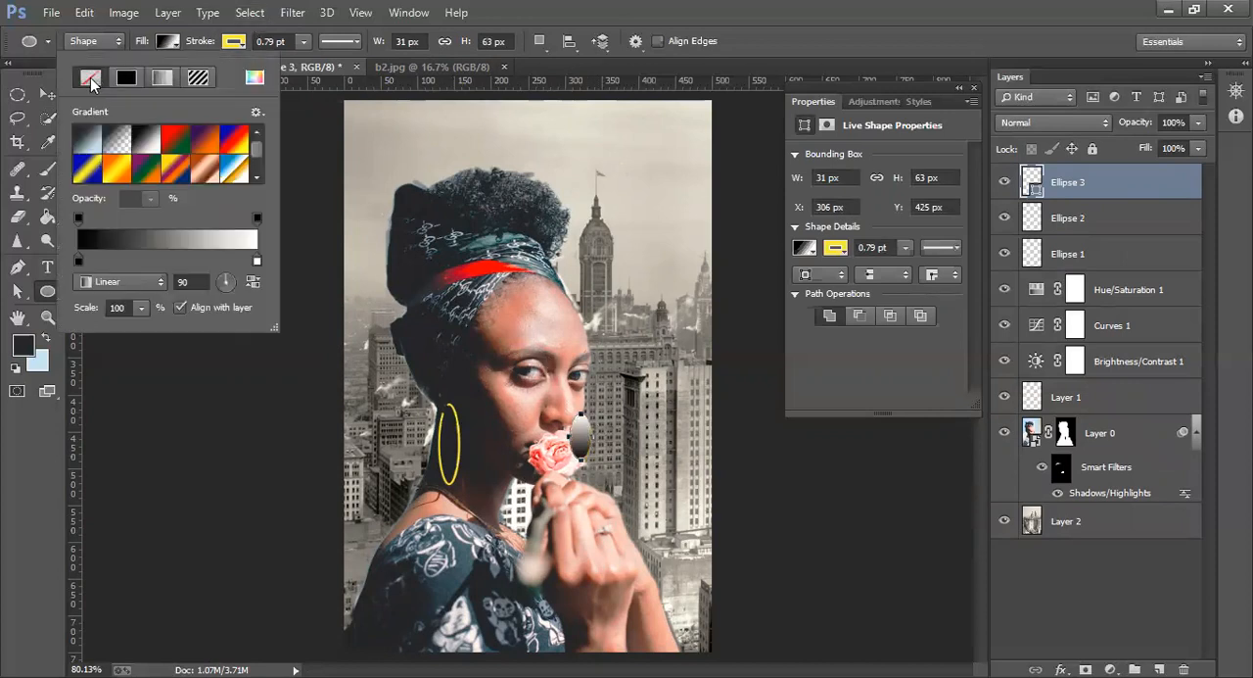
pyautogui.click(90, 77)
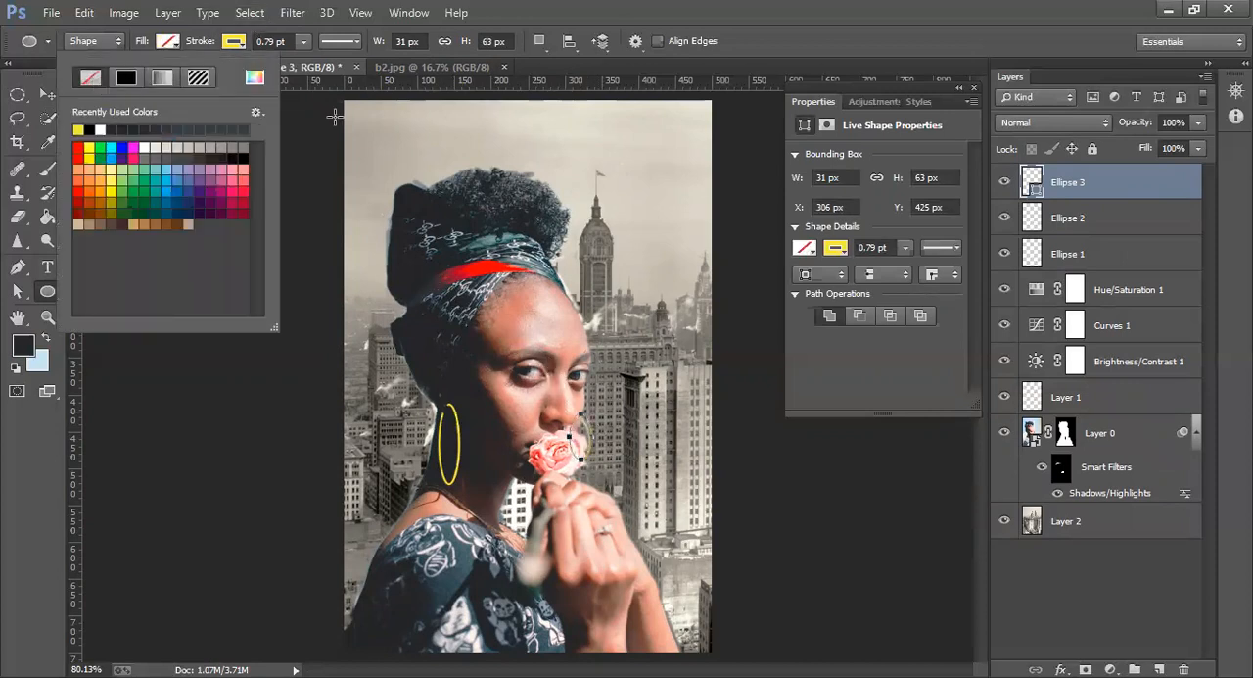
pyautogui.click(304, 41)
pyautogui.moveTo(313, 59); pyautogui.dragTo(310, 63)
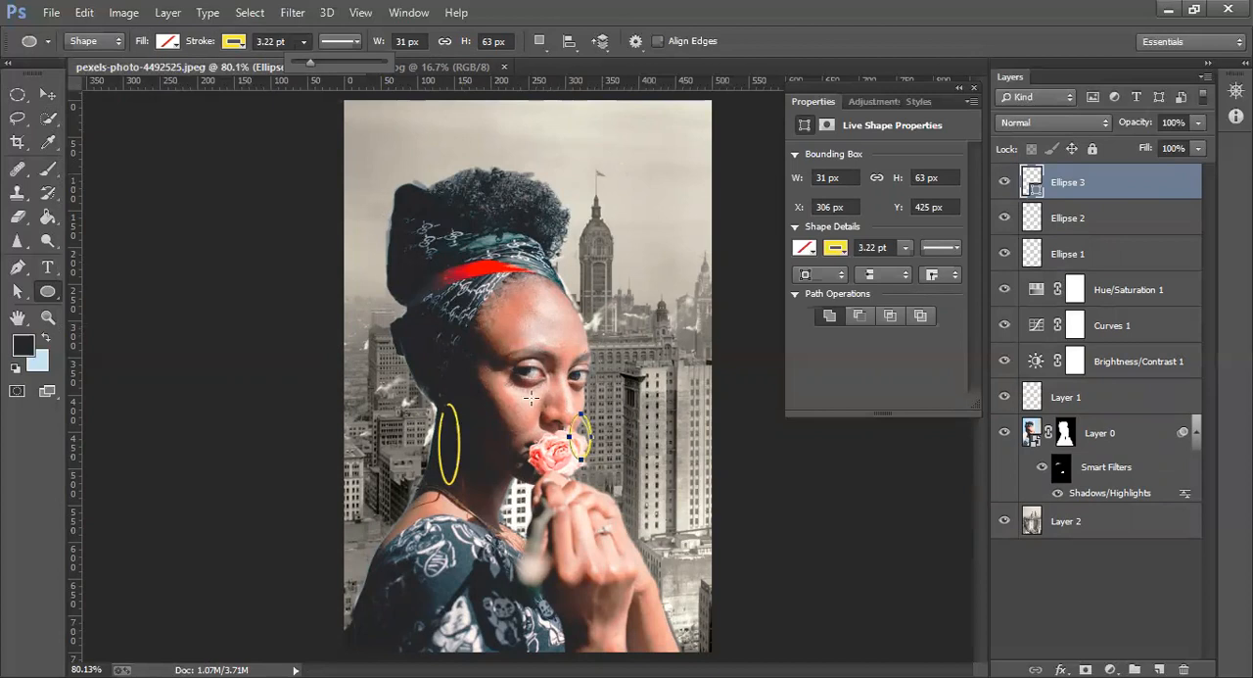
# Delete the Ellipse 2 layer holding the thin earring arc, keeping the new third ellipse
pyautogui.click(46, 103)
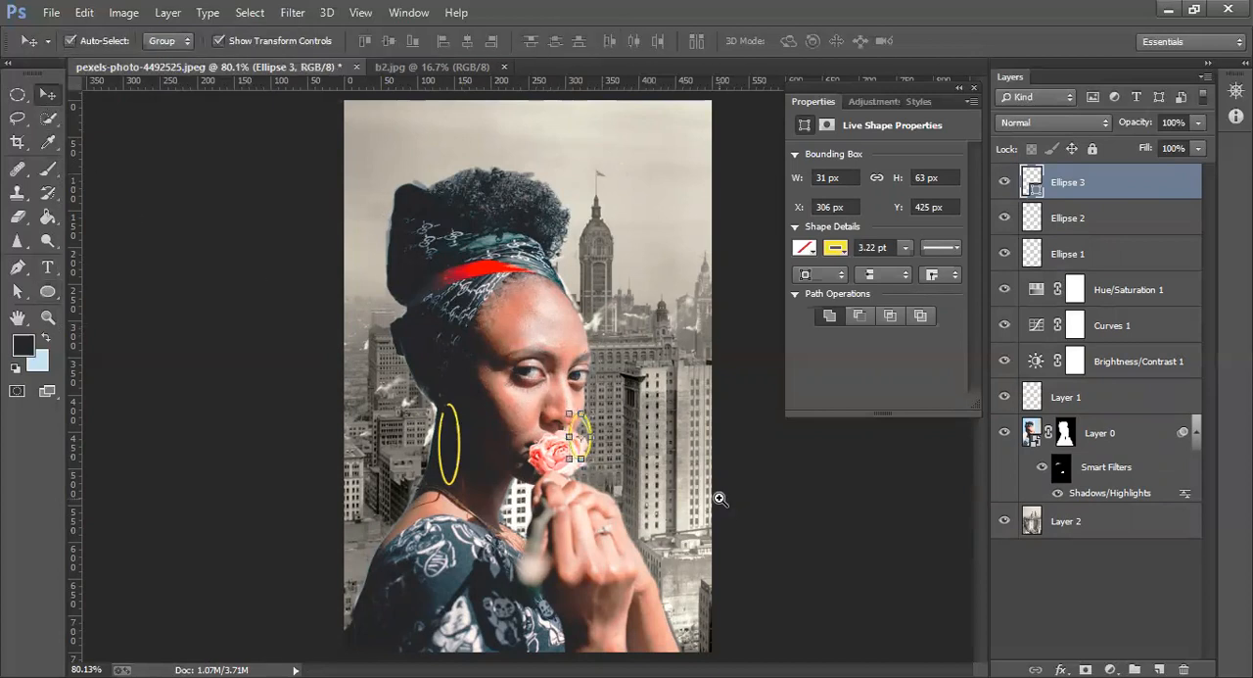
pyautogui.press('z')
pyautogui.moveTo(573, 423); pyautogui.dragTo(595, 431)
pyautogui.click(594, 430)
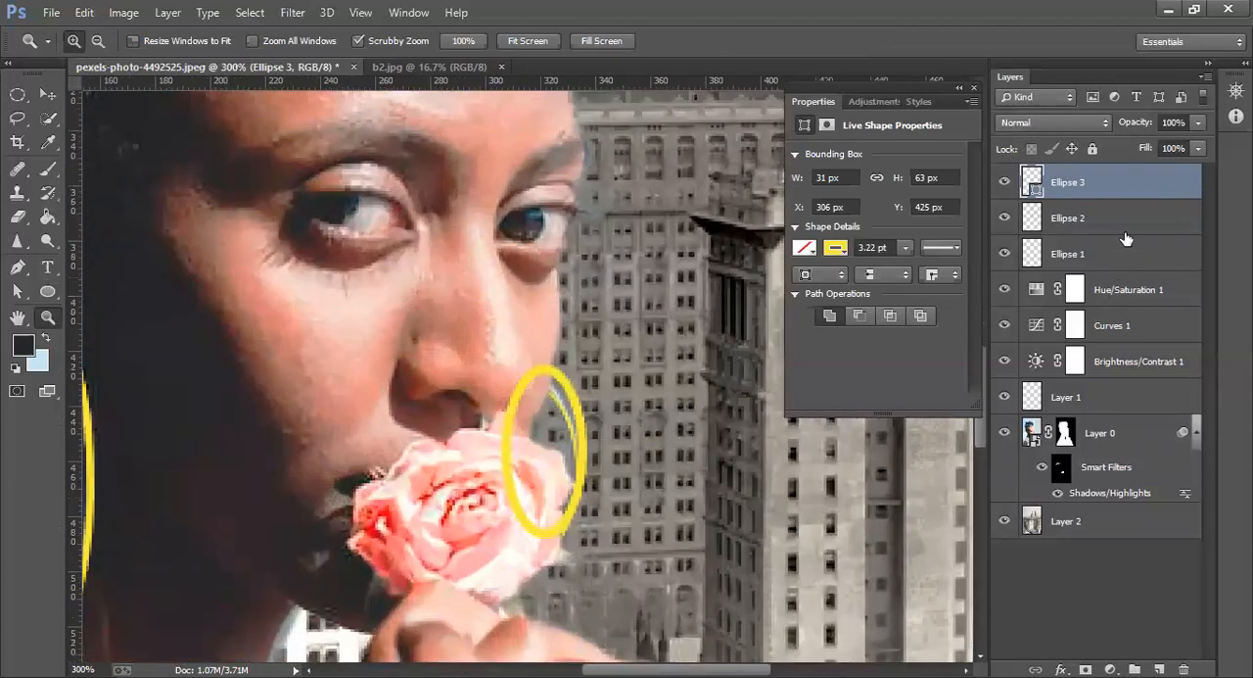
pyautogui.click(1093, 226)
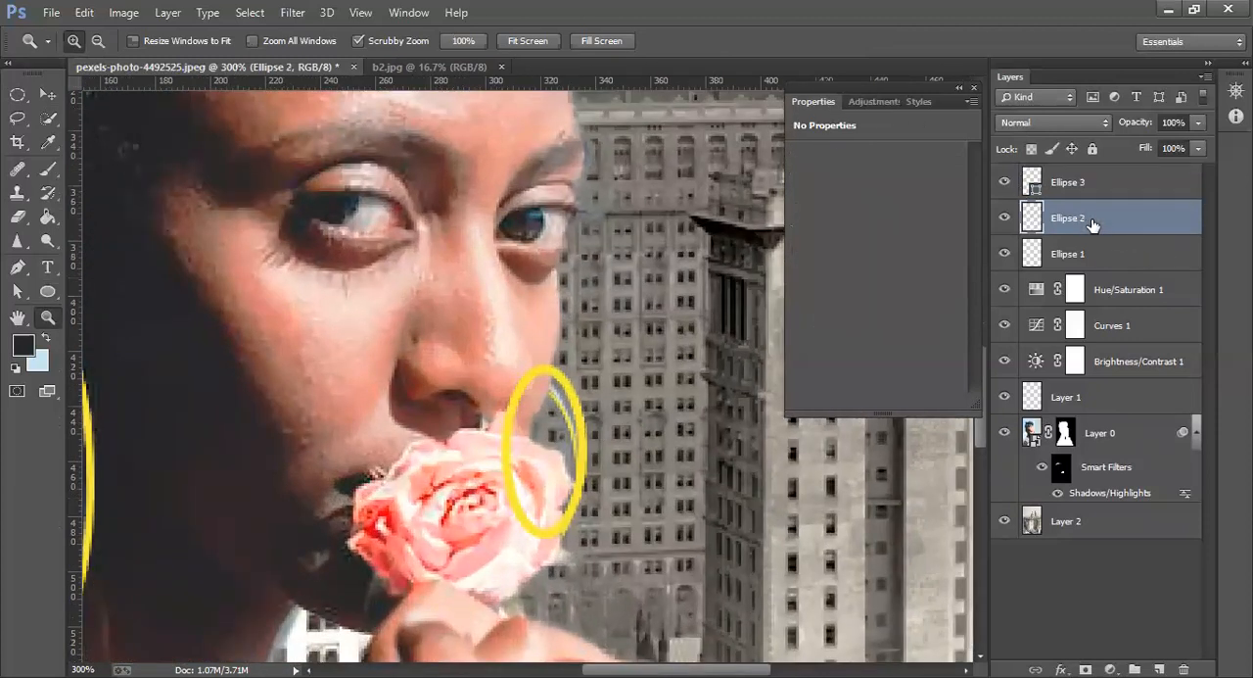
pyautogui.press('Delete')
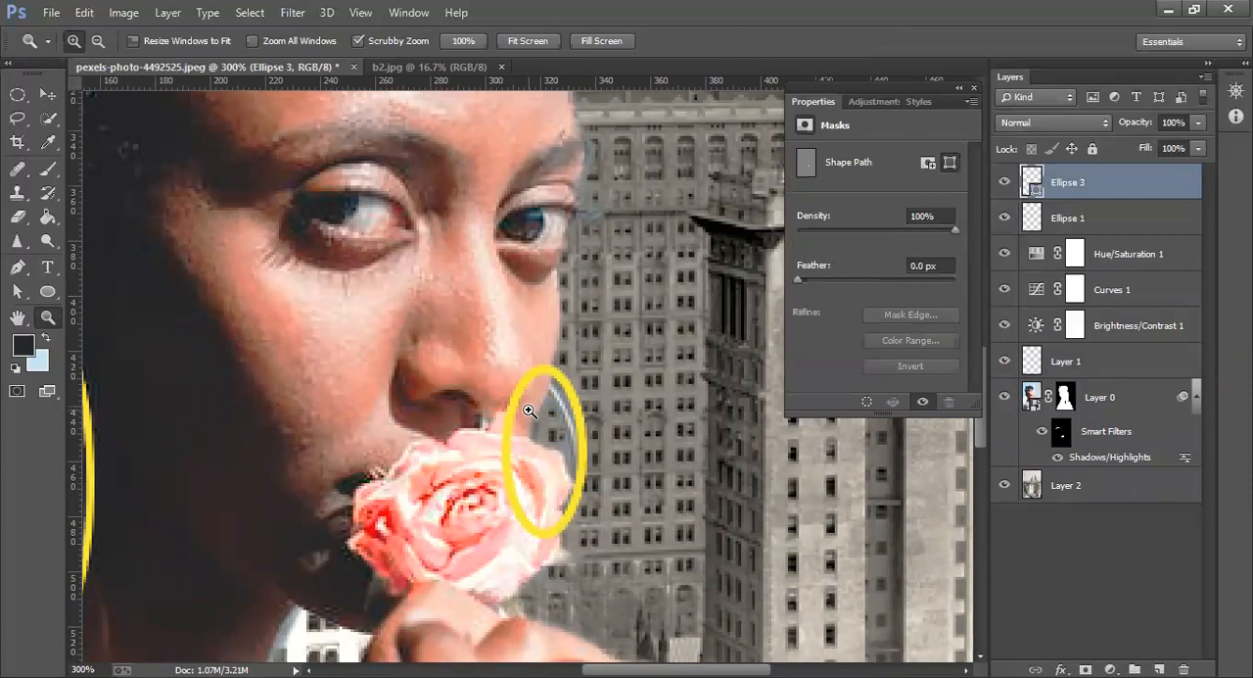
# Scale the third ellipse to about 106.45% width and 104.76% height, shift it slightly down and toward the face, and apply the transform
pyautogui.click(47, 93)
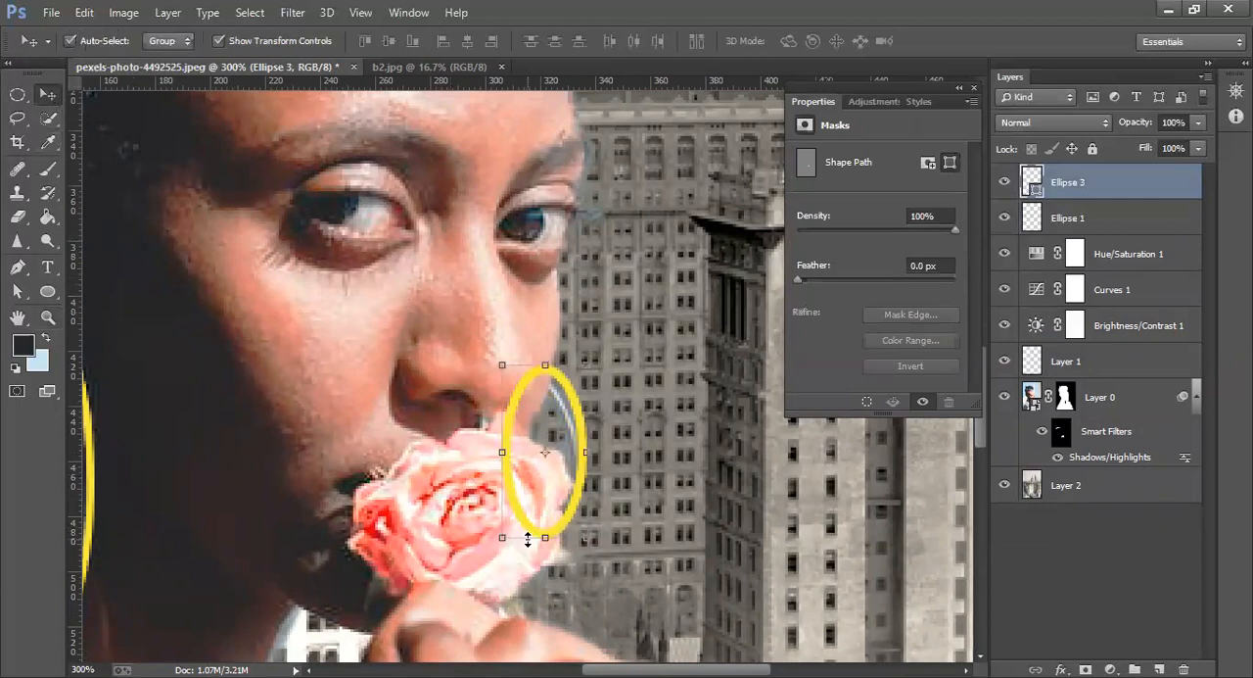
pyautogui.moveTo(503, 538); pyautogui.dragTo(499, 546)
pyautogui.moveTo(546, 481); pyautogui.dragTo(540, 492)
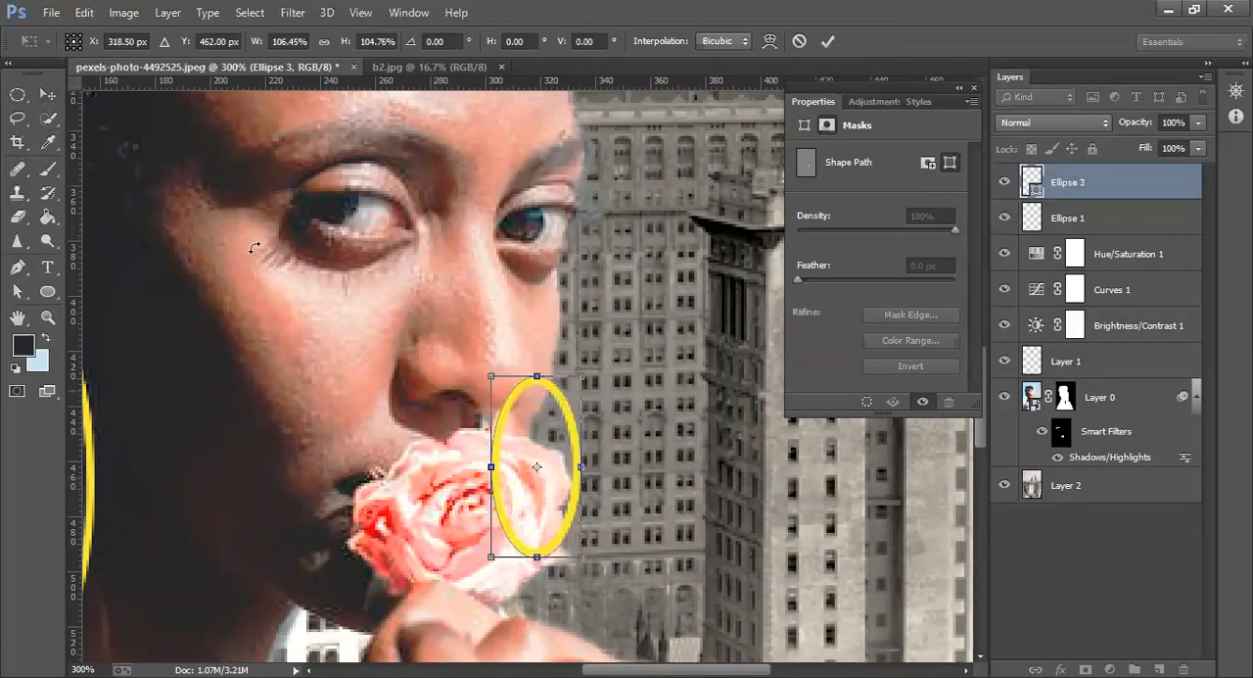
pyautogui.click(18, 217)
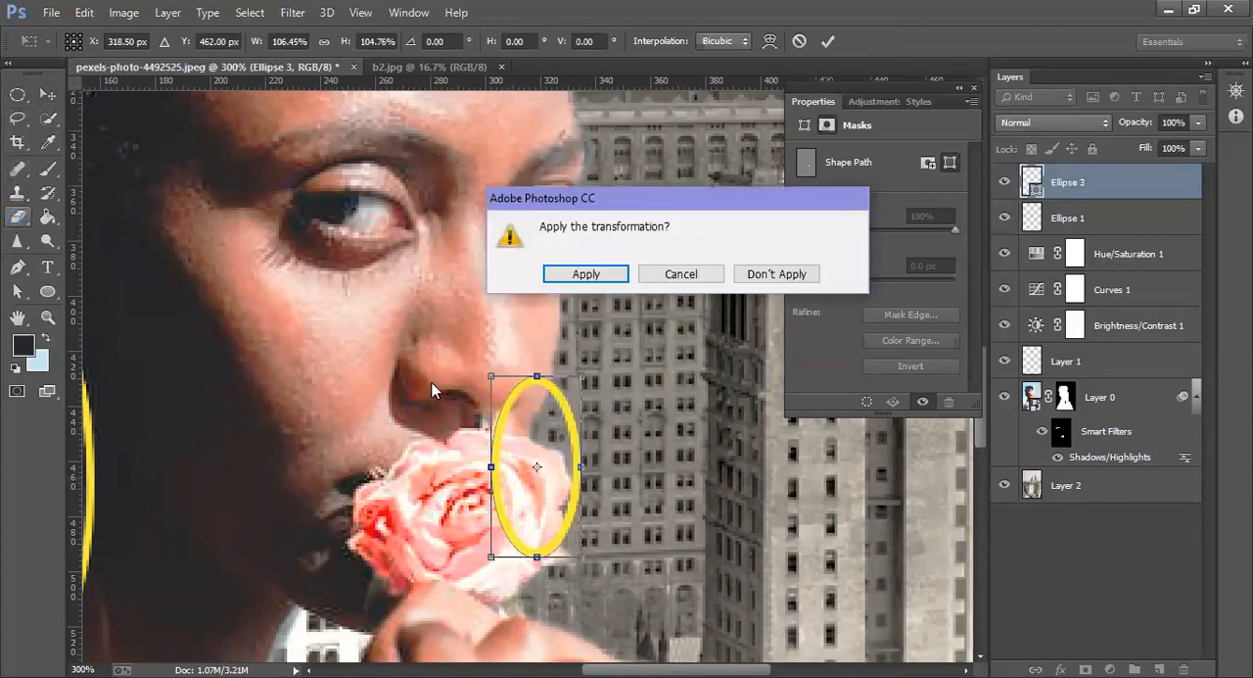
pyautogui.click(604, 278)
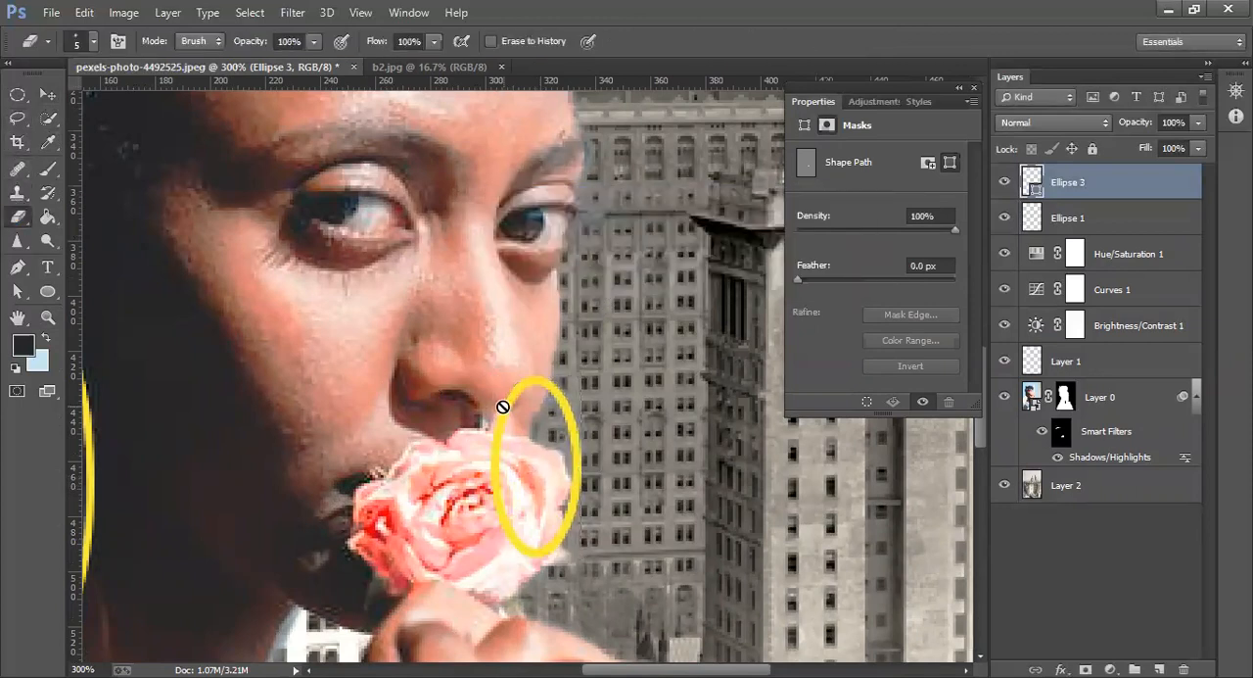
# Rasterize the third ellipse and erase the parts overlapping the face and rose, leaving only the outer arc
pyautogui.click(502, 406)
pyautogui.click(604, 276)
pyautogui.moveTo(544, 375)
pyautogui.mouseDown()
pyautogui.moveTo(510, 395)
pyautogui.moveTo(527, 378)
pyautogui.moveTo(503, 409)
pyautogui.moveTo(498, 483)
pyautogui.moveTo(497, 464)
pyautogui.moveTo(505, 527)
pyautogui.moveTo(532, 559)
pyautogui.moveTo(551, 553)
pyautogui.moveTo(537, 551)
pyautogui.moveTo(556, 526)
pyautogui.moveTo(559, 540)
pyautogui.moveTo(554, 515)
pyautogui.mouseUp()
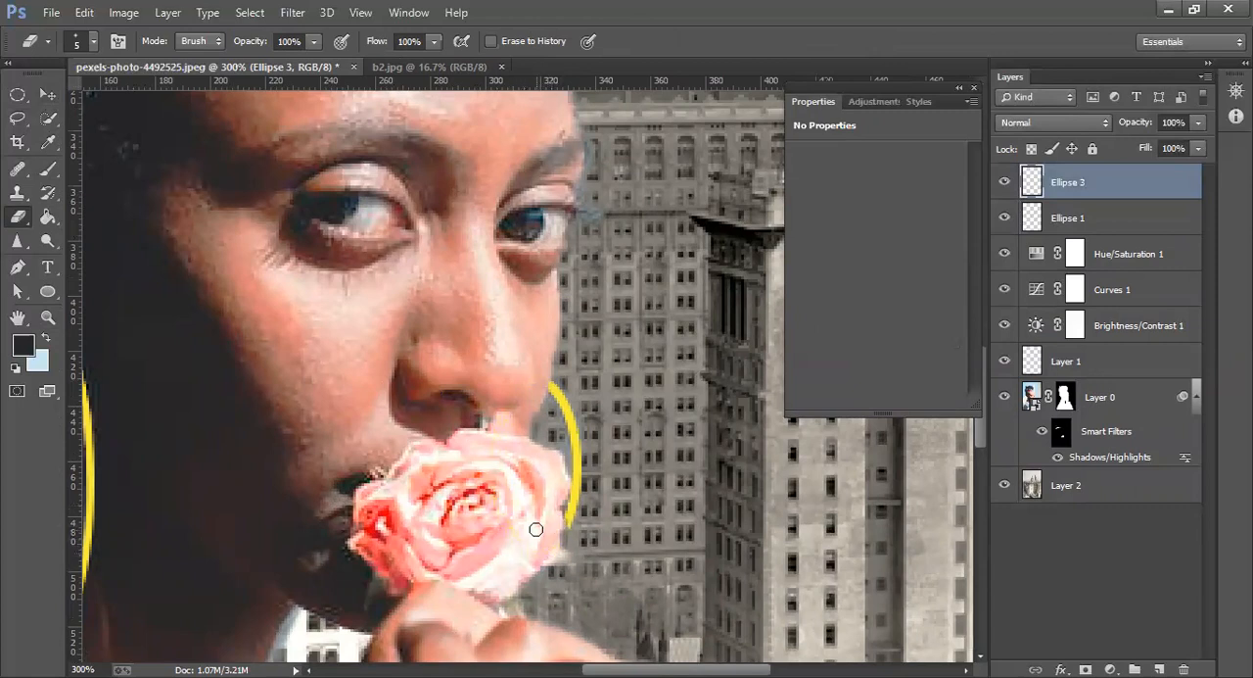
pyautogui.hotkey('ctrl', 'z')
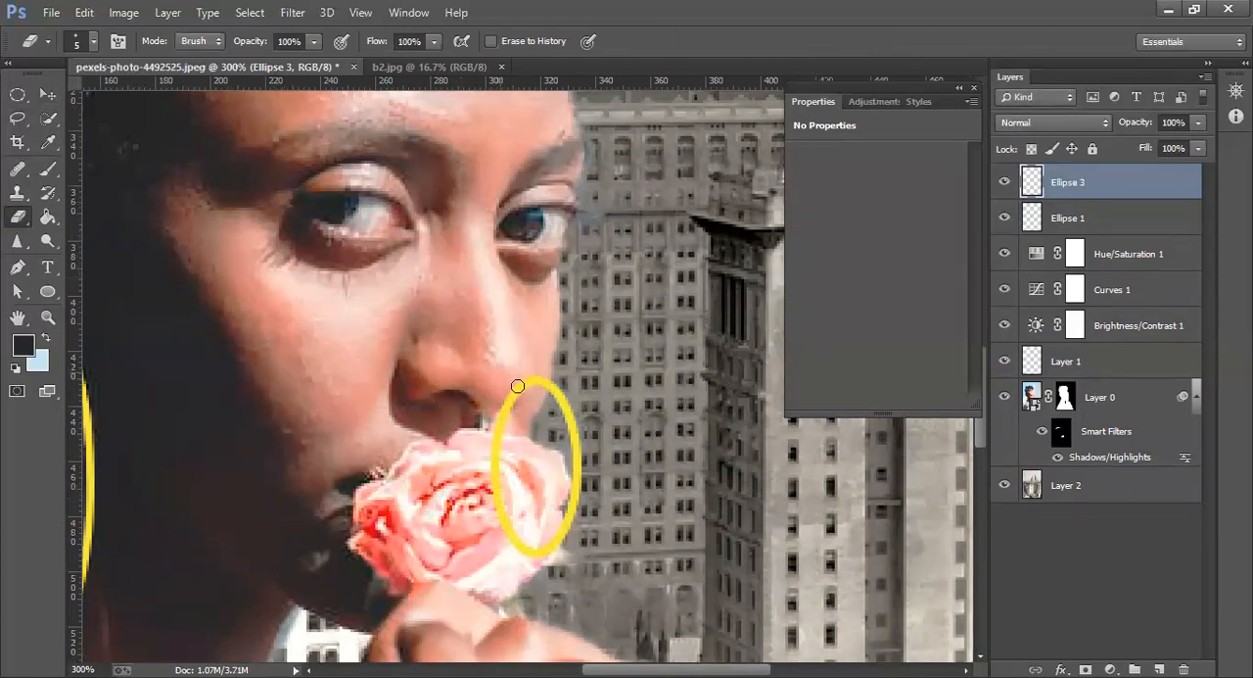
pyautogui.moveTo(517, 384)
pyautogui.mouseDown()
pyautogui.moveTo(493, 481)
pyautogui.moveTo(538, 564)
pyautogui.moveTo(558, 526)
pyautogui.moveTo(537, 549)
pyautogui.moveTo(514, 525)
pyautogui.moveTo(493, 459)
pyautogui.moveTo(500, 405)
pyautogui.moveTo(510, 524)
pyautogui.moveTo(540, 557)
pyautogui.mouseUp()
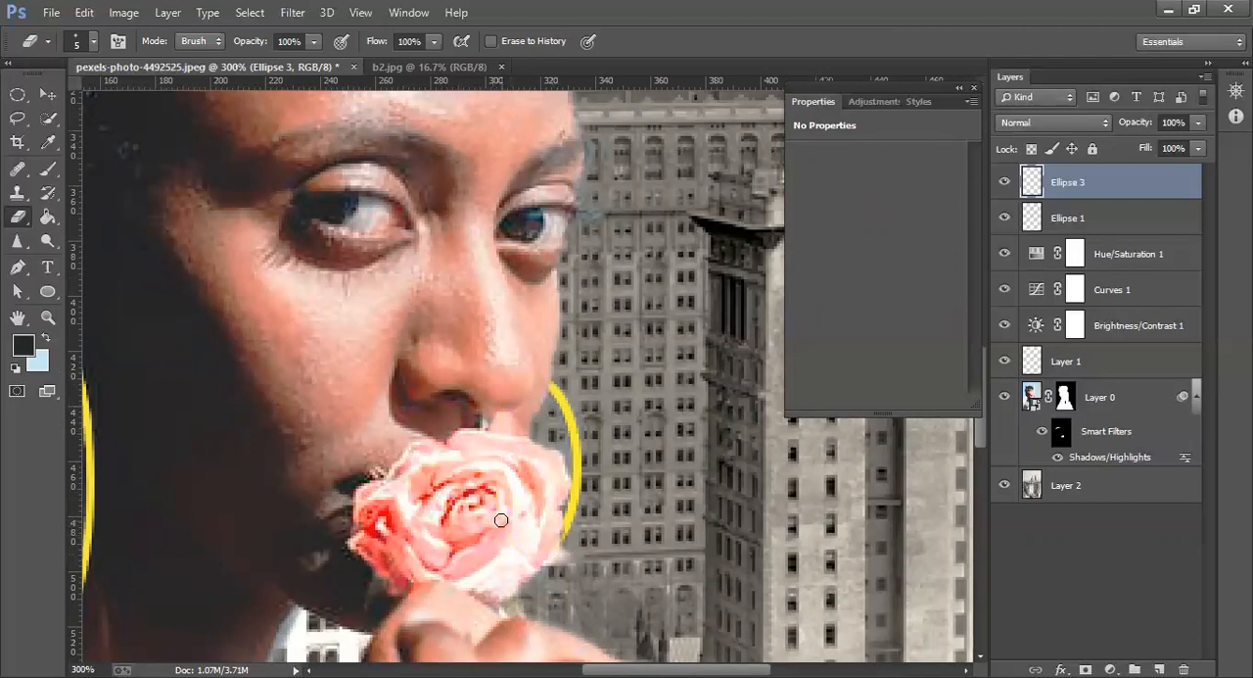
pyautogui.hotkey('ctrl', '0')
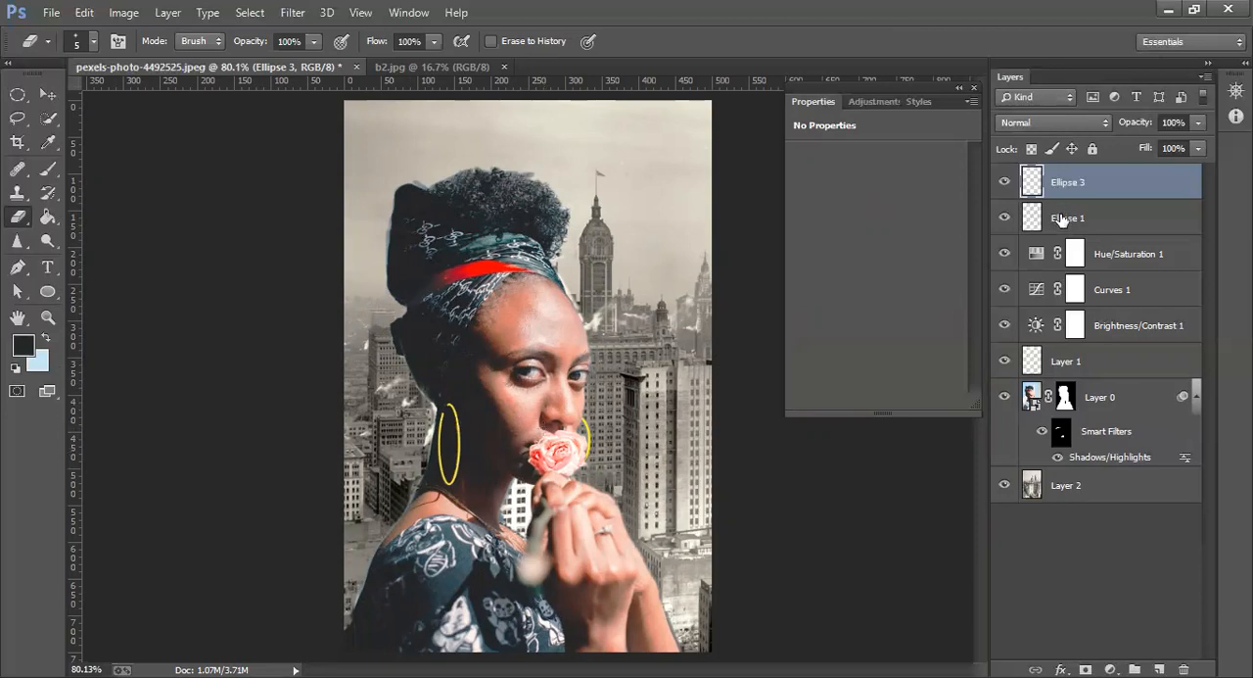
# Merge the Ellipse 3 layer down into Ellipse 1 and move the merged earring layer beneath Layer 0
pyautogui.rightClick(1068, 169)
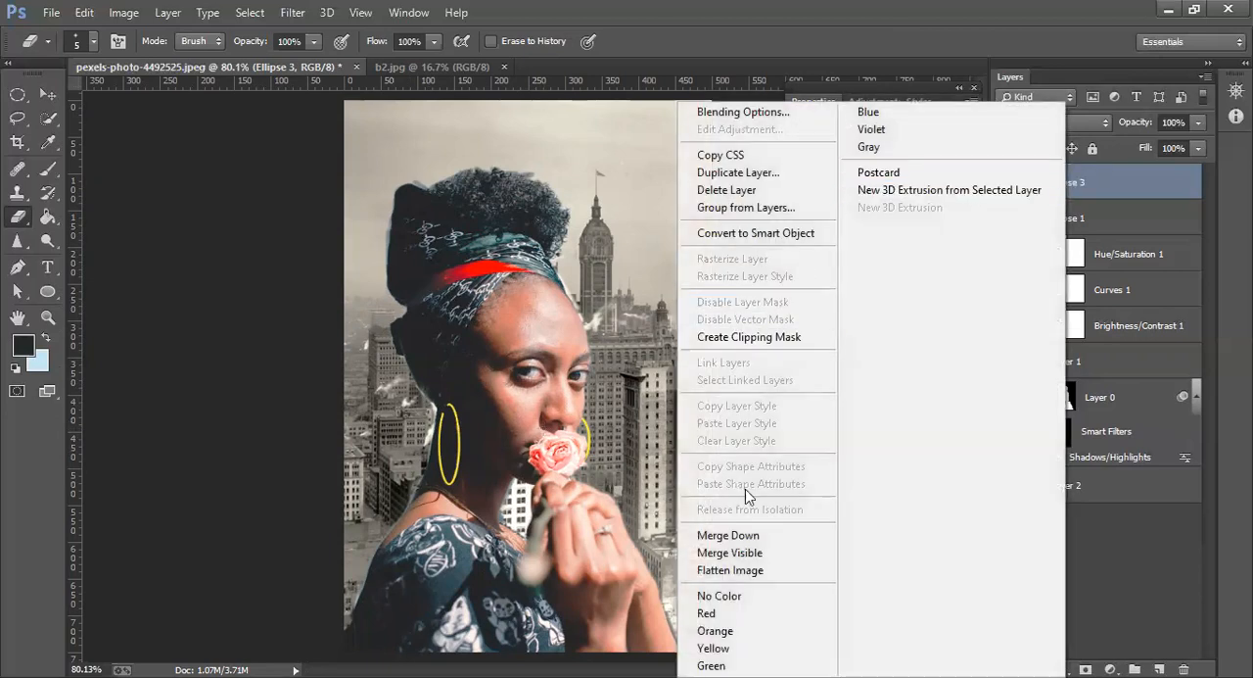
pyautogui.click(748, 534)
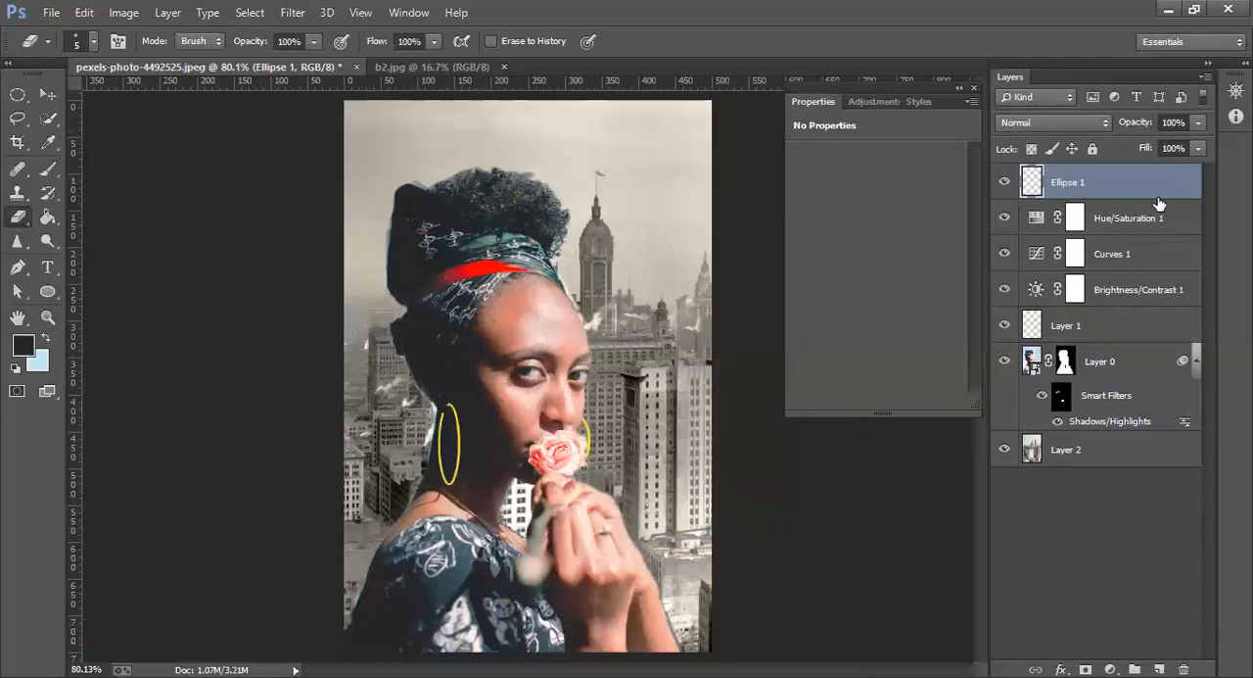
pyautogui.moveTo(1129, 190); pyautogui.dragTo(1116, 394)
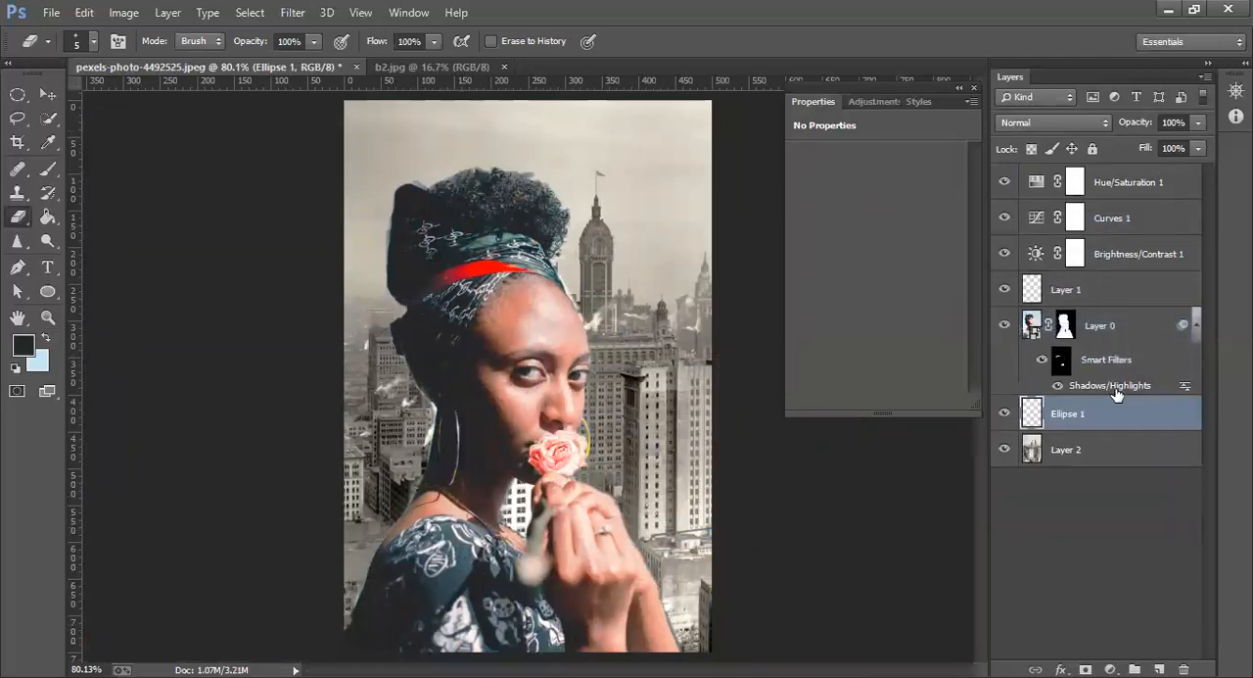
# Move the Ellipse 1 layer above Layer 0 and lower its opacity to 49%
pyautogui.moveTo(1041, 433); pyautogui.dragTo(1041, 312)
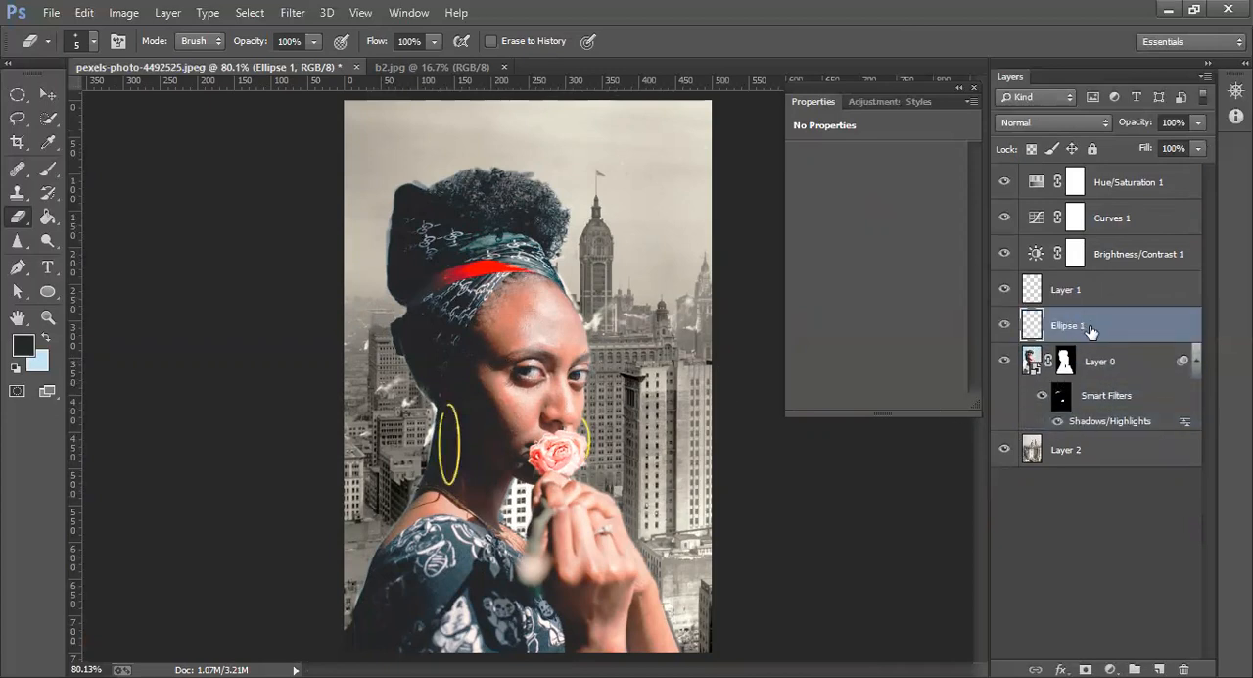
pyautogui.click(1194, 121)
pyautogui.moveTo(1157, 138); pyautogui.dragTo(1150, 138)
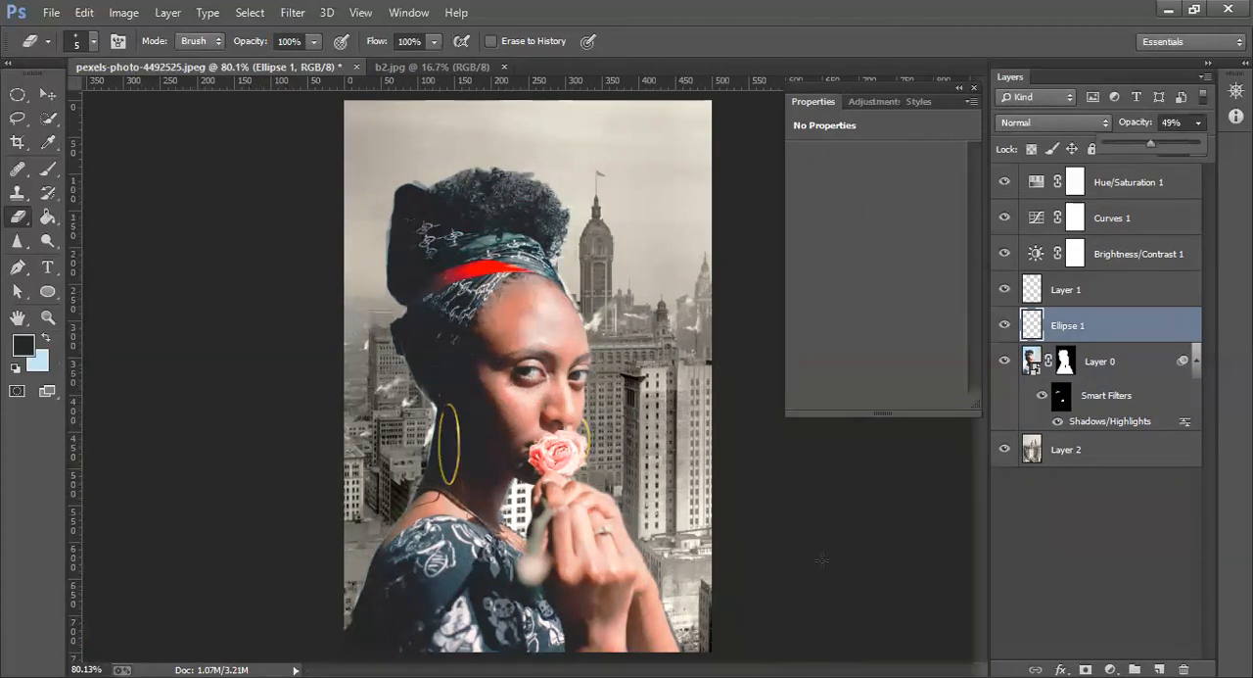
# Check what Layer 1 contains by toggling its visibility, and rename the Ellipse 1 layer as earrings
pyautogui.click(1103, 294)
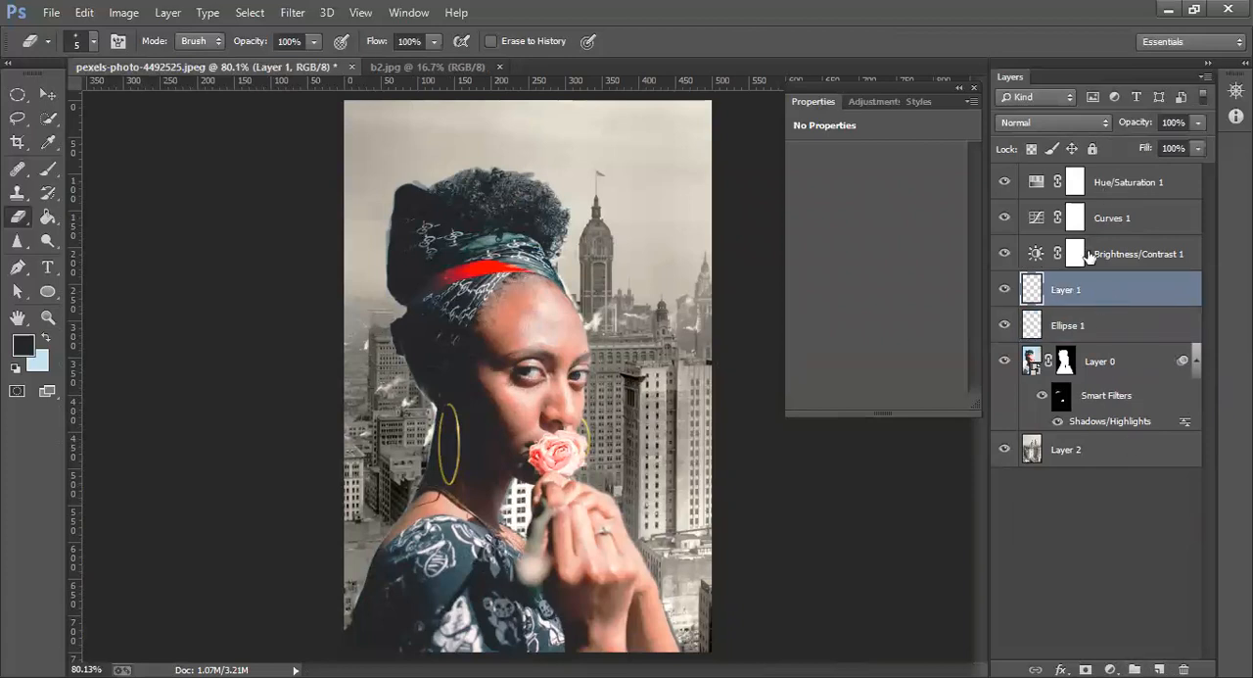
pyautogui.click(1003, 292)
pyautogui.click(1004, 291)
pyautogui.rightClick(1067, 333)
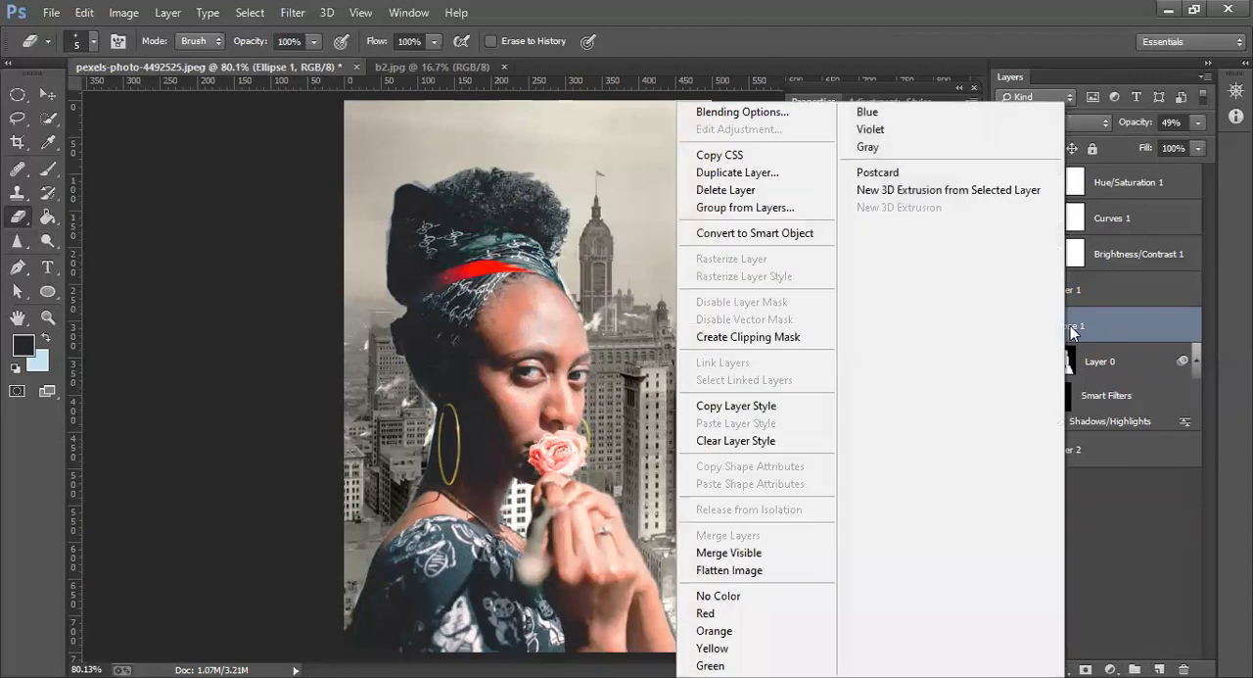
pyautogui.click(1074, 331)
pyautogui.doubleClick(1074, 331)
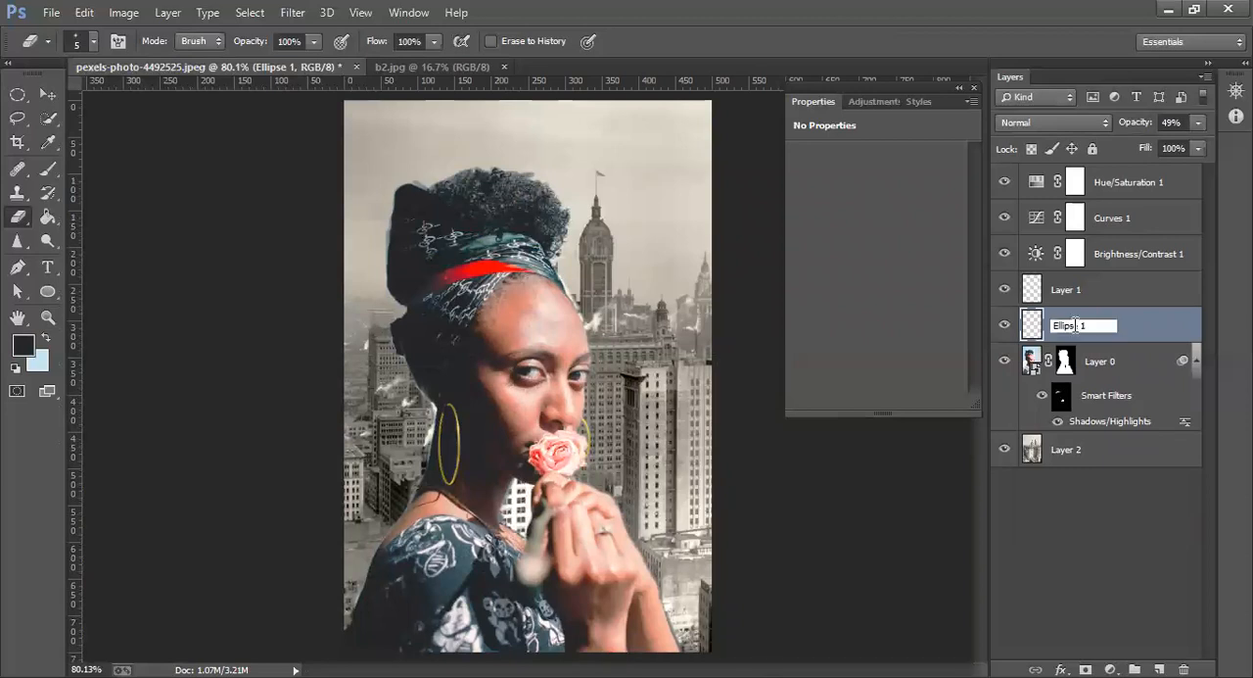
pyautogui.press('BackSpace')
pyautogui.write('earrings')
pyautogui.press('Return')
# Select the whole rose on Layer 0 with the Quick Selection tool
pyautogui.click(1053, 292)
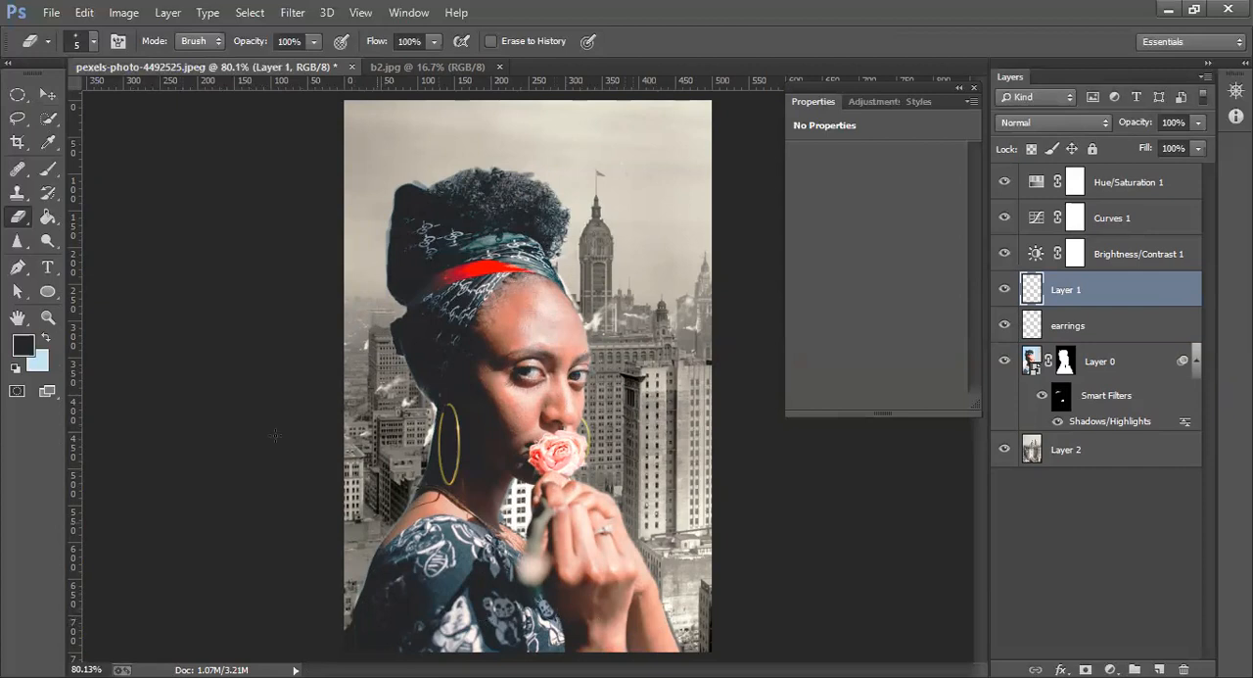
pyautogui.click(48, 169)
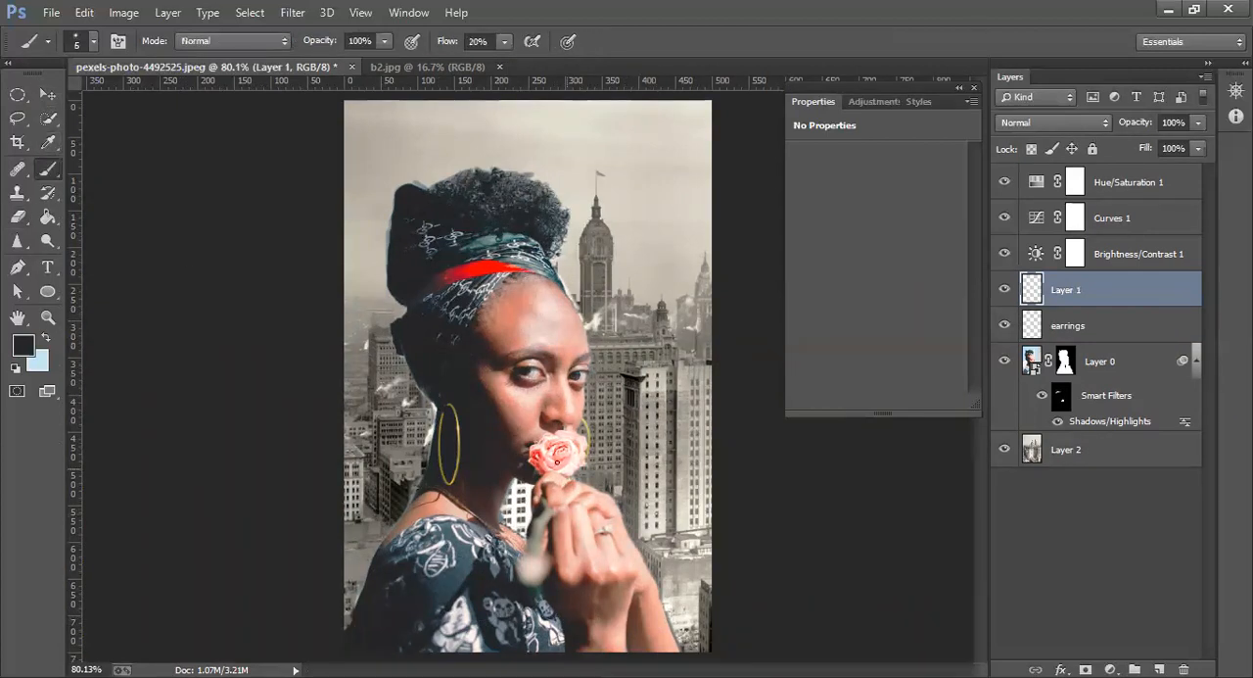
pyautogui.click(47, 118)
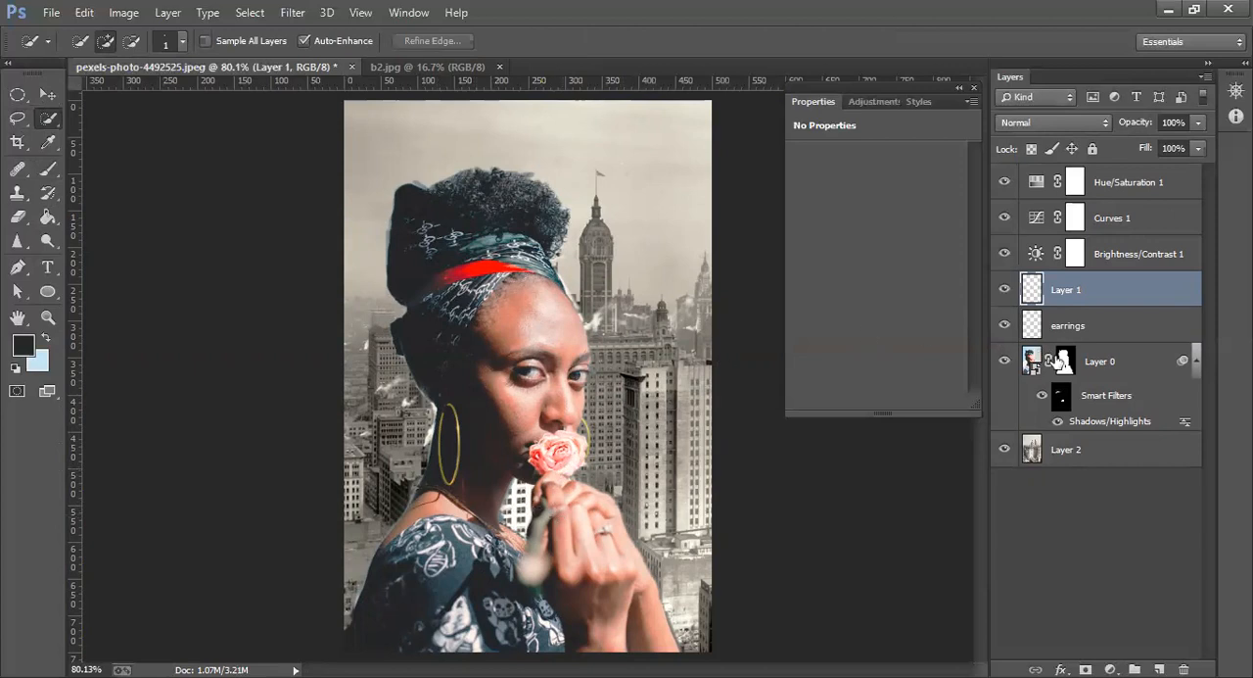
pyautogui.click(1034, 365)
pyautogui.moveTo(570, 450)
pyautogui.mouseDown()
pyautogui.moveTo(546, 457)
pyautogui.moveTo(556, 460)
pyautogui.mouseUp()
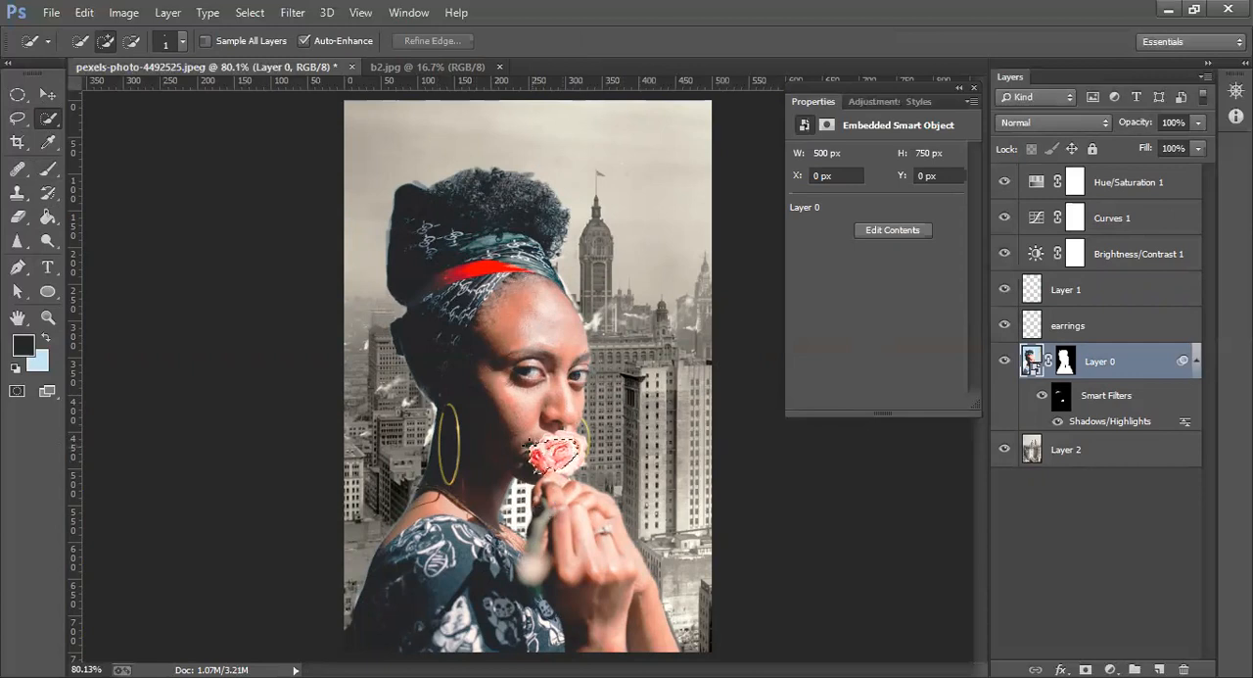
pyautogui.click(551, 438)
pyautogui.moveTo(564, 463); pyautogui.dragTo(562, 458)
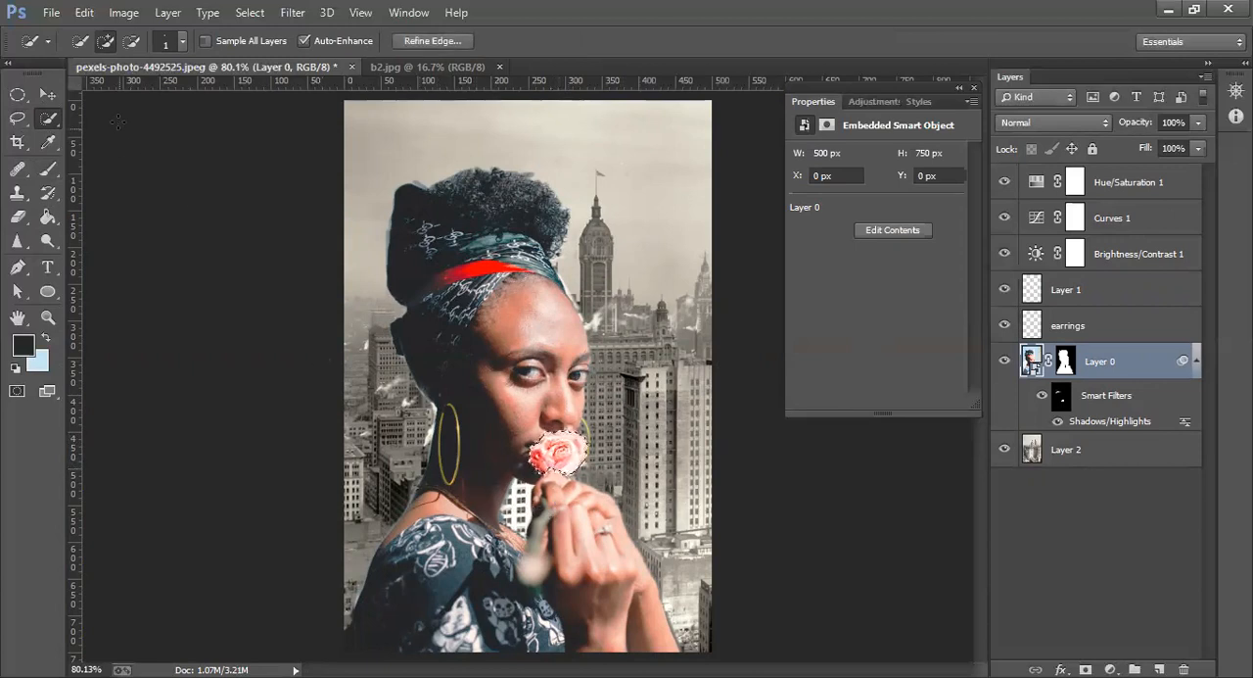
# Set the Brush's foreground color to a light pink and the background color to white (ffffff)
pyautogui.press('b')
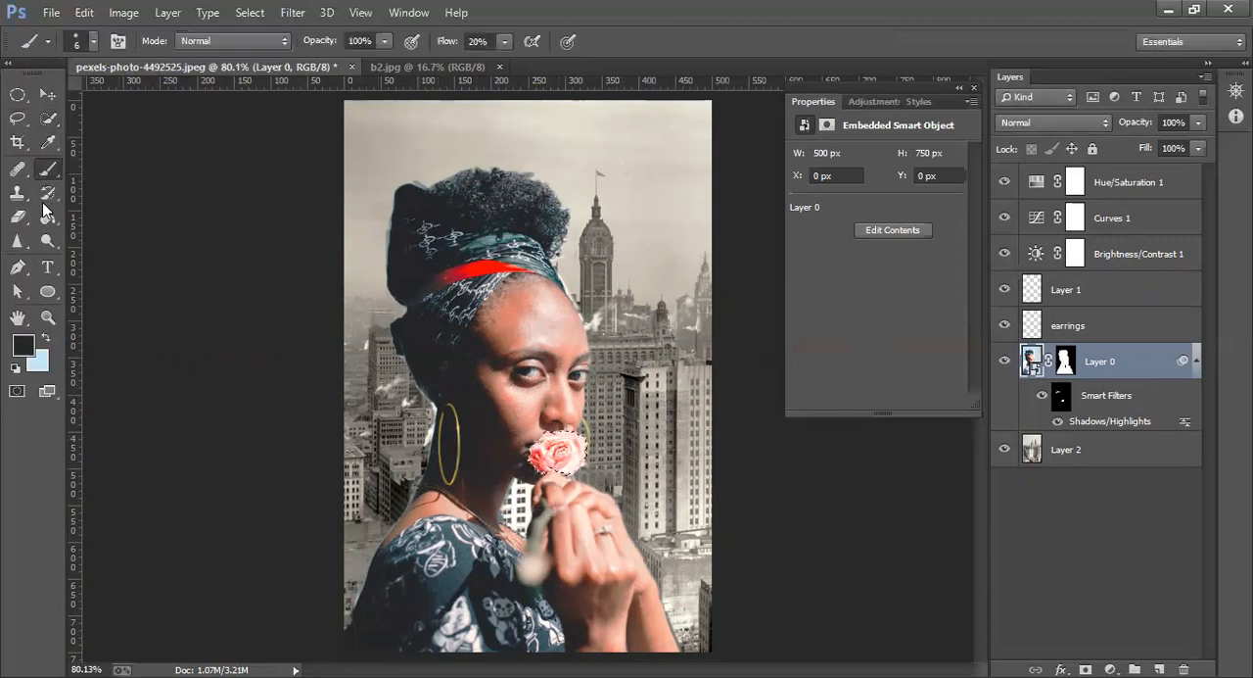
pyautogui.click(23, 343)
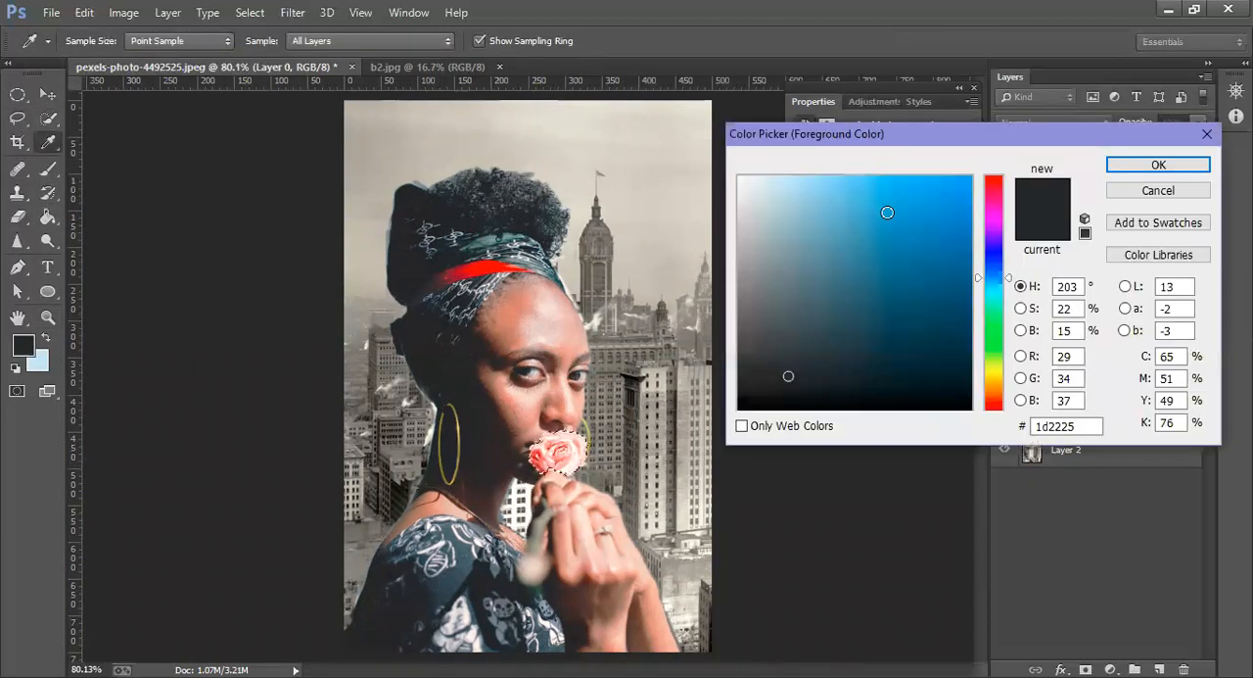
pyautogui.moveTo(991, 217); pyautogui.dragTo(991, 186)
pyautogui.moveTo(901, 195); pyautogui.dragTo(842, 179)
pyautogui.press('Return')
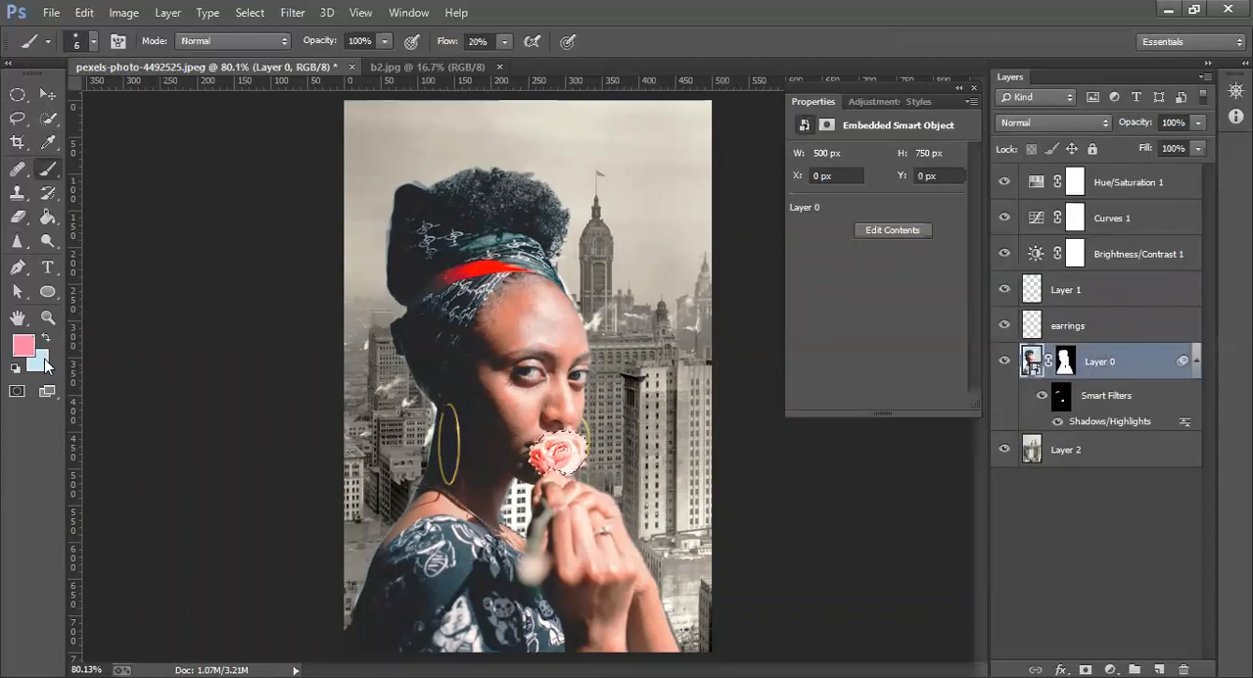
pyautogui.click(44, 358)
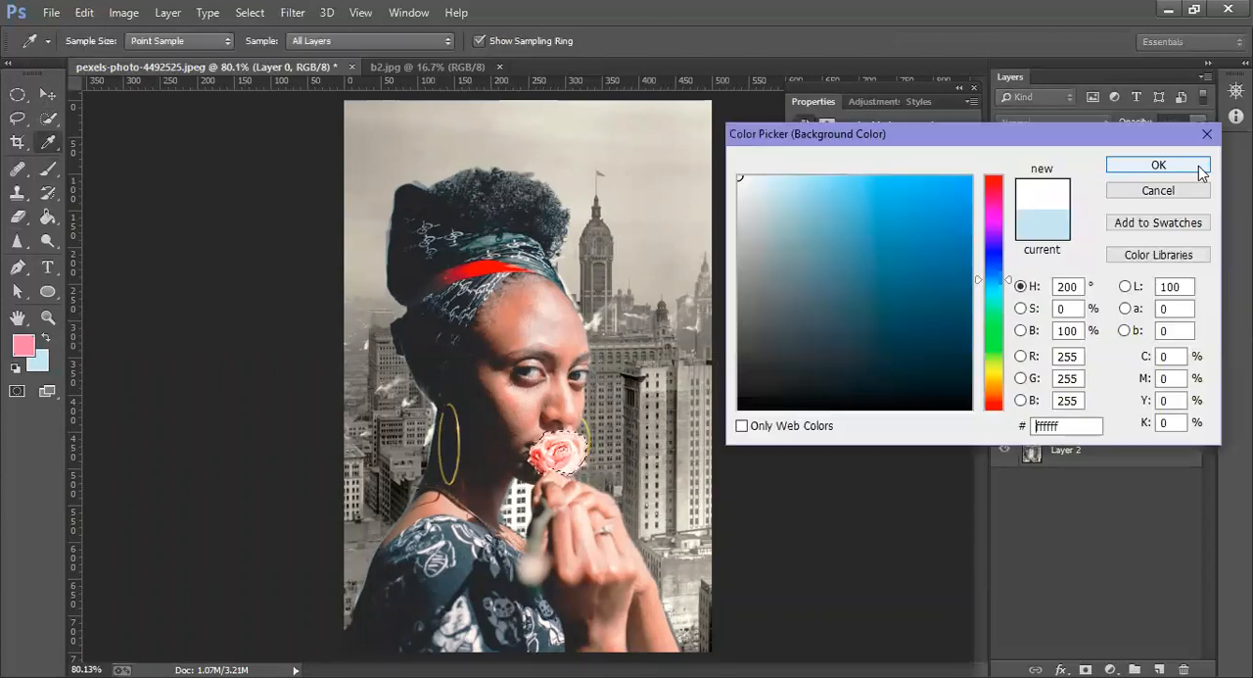
pyautogui.click(1147, 159)
# Rasterize Layer 0 and paint the selected rose pink with a 22 px brush
pyautogui.click(569, 442)
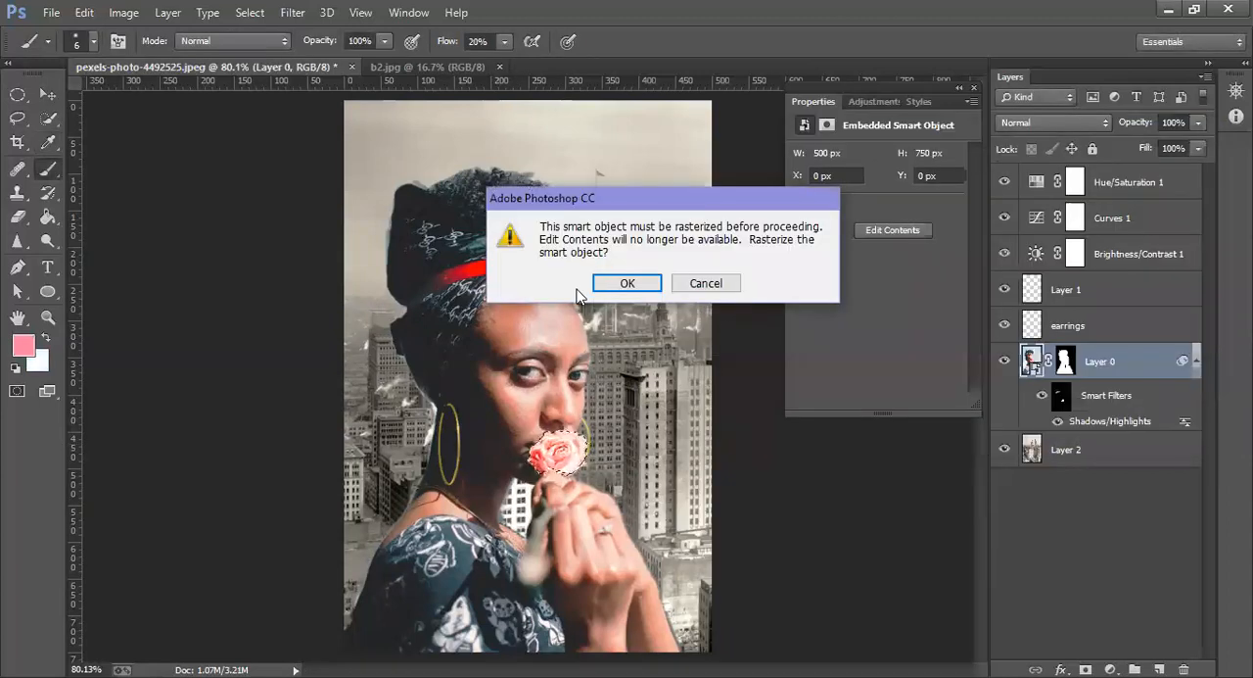
pyautogui.click(617, 284)
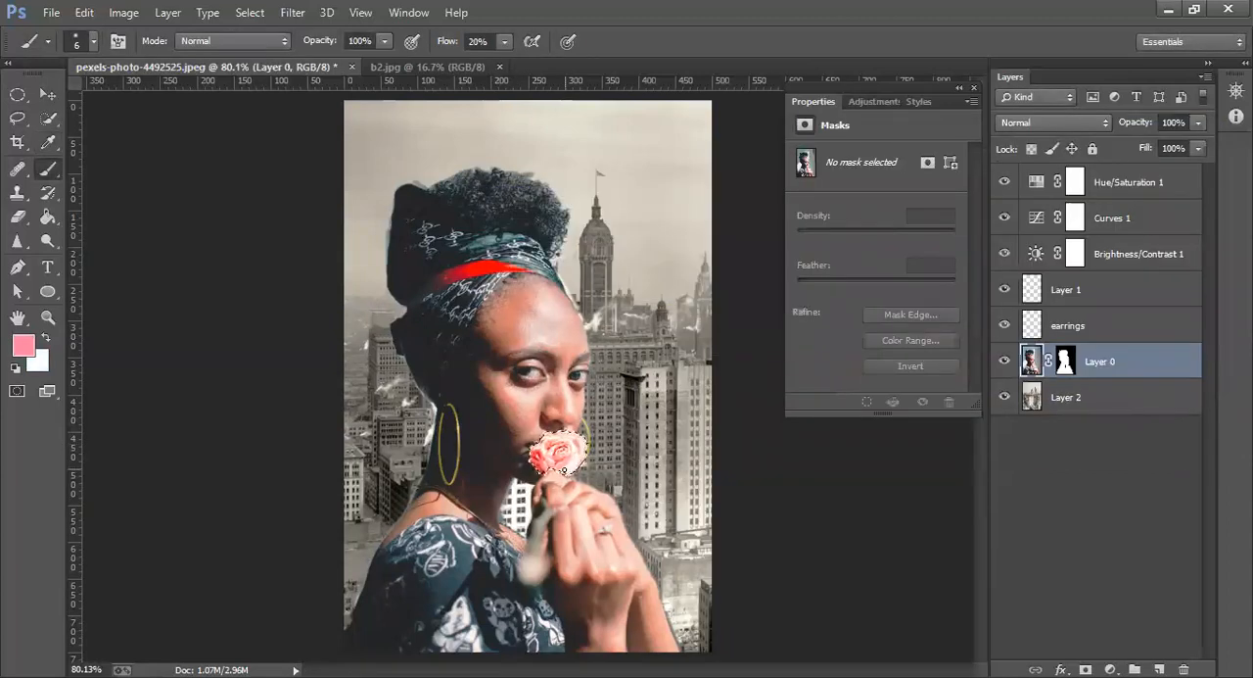
pyautogui.click(93, 41)
pyautogui.click(113, 99)
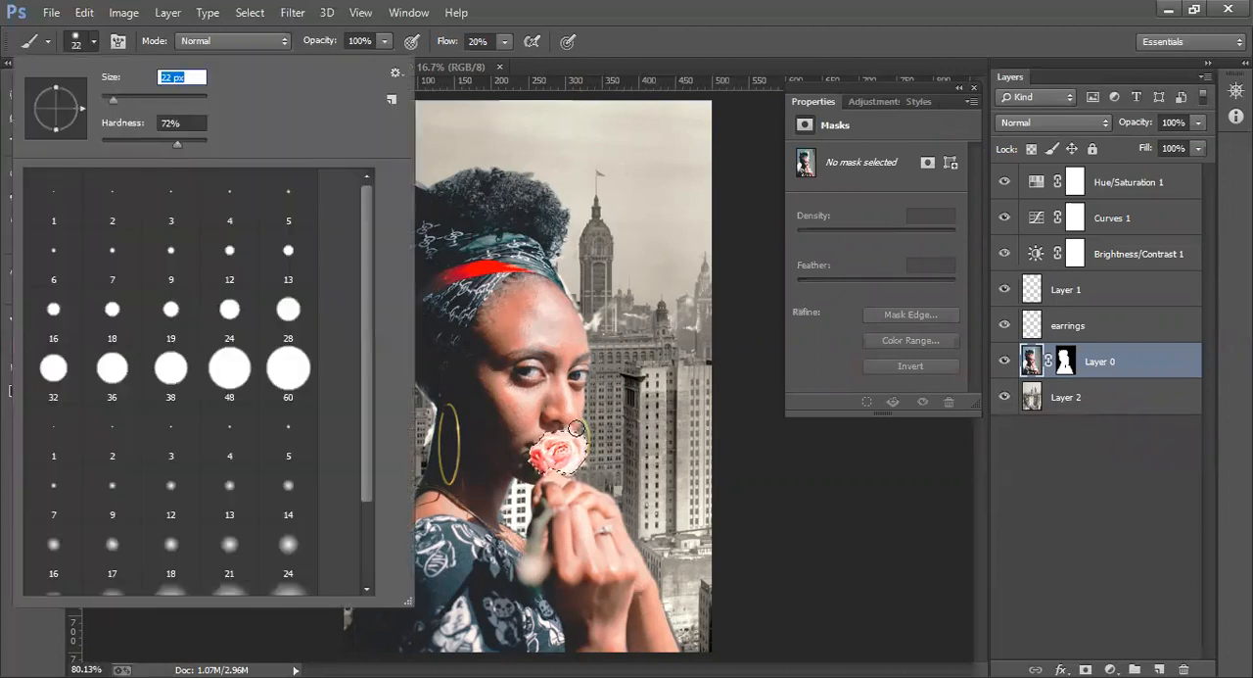
pyautogui.moveTo(541, 429); pyautogui.dragTo(520, 470)
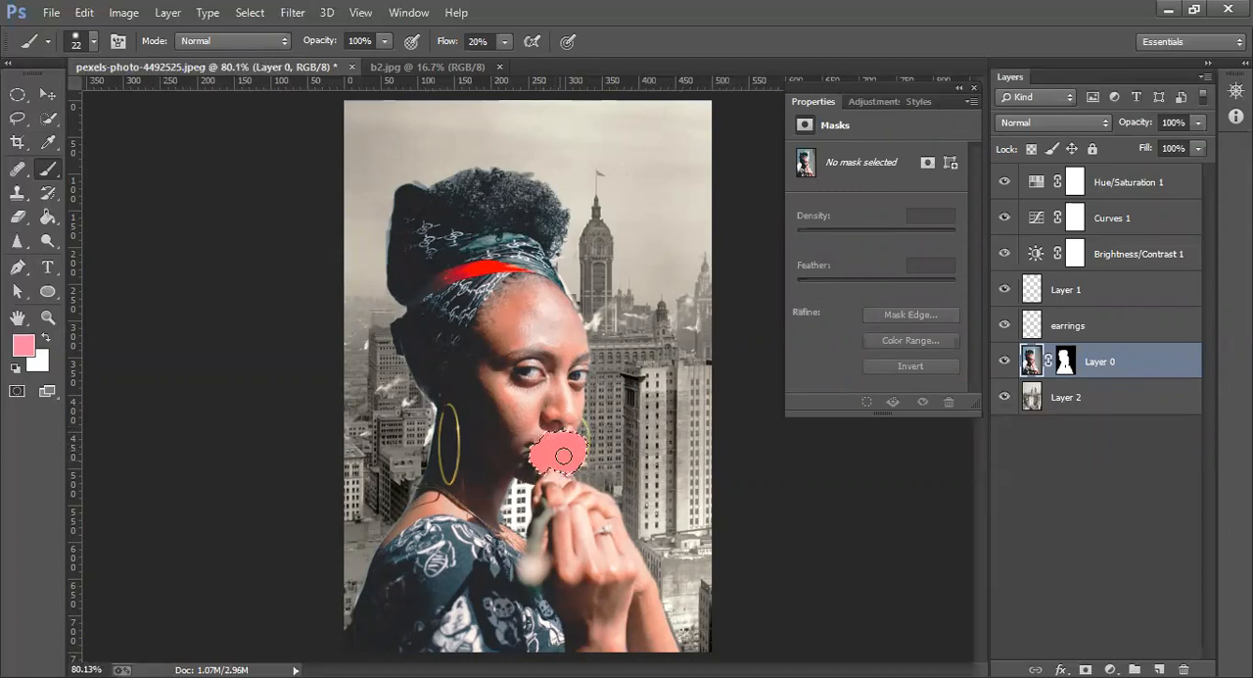
# Try the Lighten blend mode on Layer 0 and undo it
pyautogui.click(1104, 124)
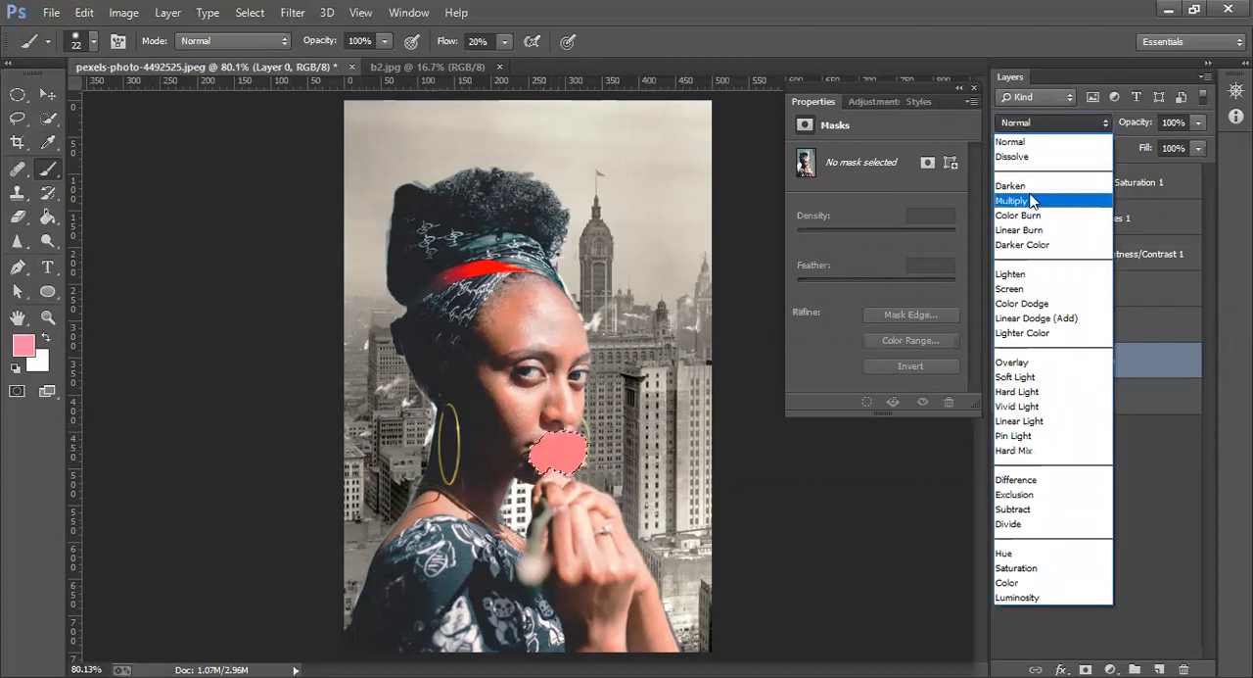
pyautogui.click(1028, 277)
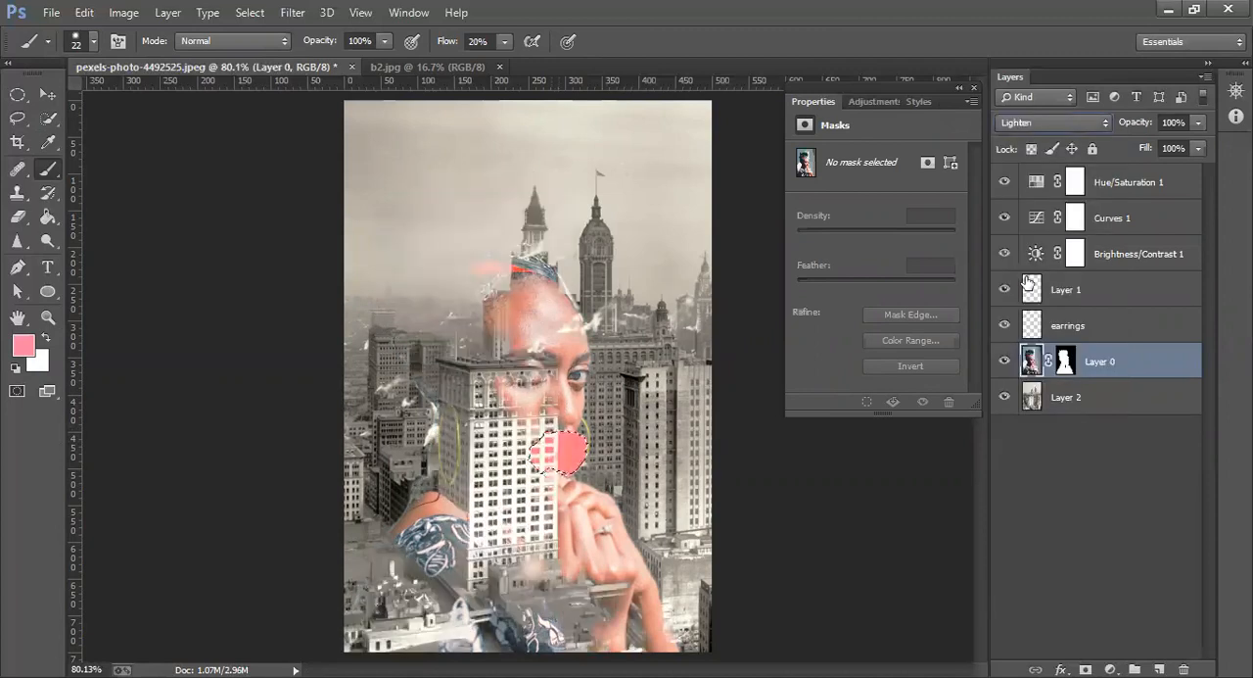
pyautogui.hotkey('ctrl', 'z')
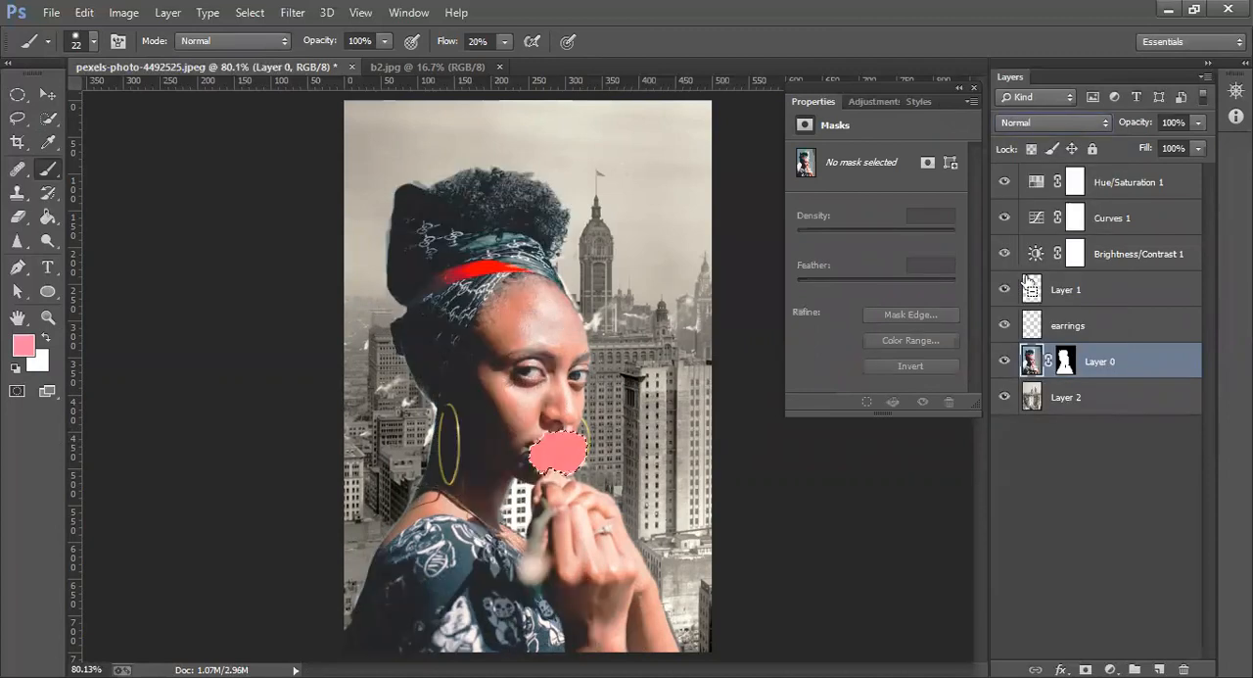
# Undo the pink painting on the rose and the rasterization of Layer 0
pyautogui.click(1094, 294)
pyautogui.moveTo(1095, 294); pyautogui.dragTo(1069, 364)
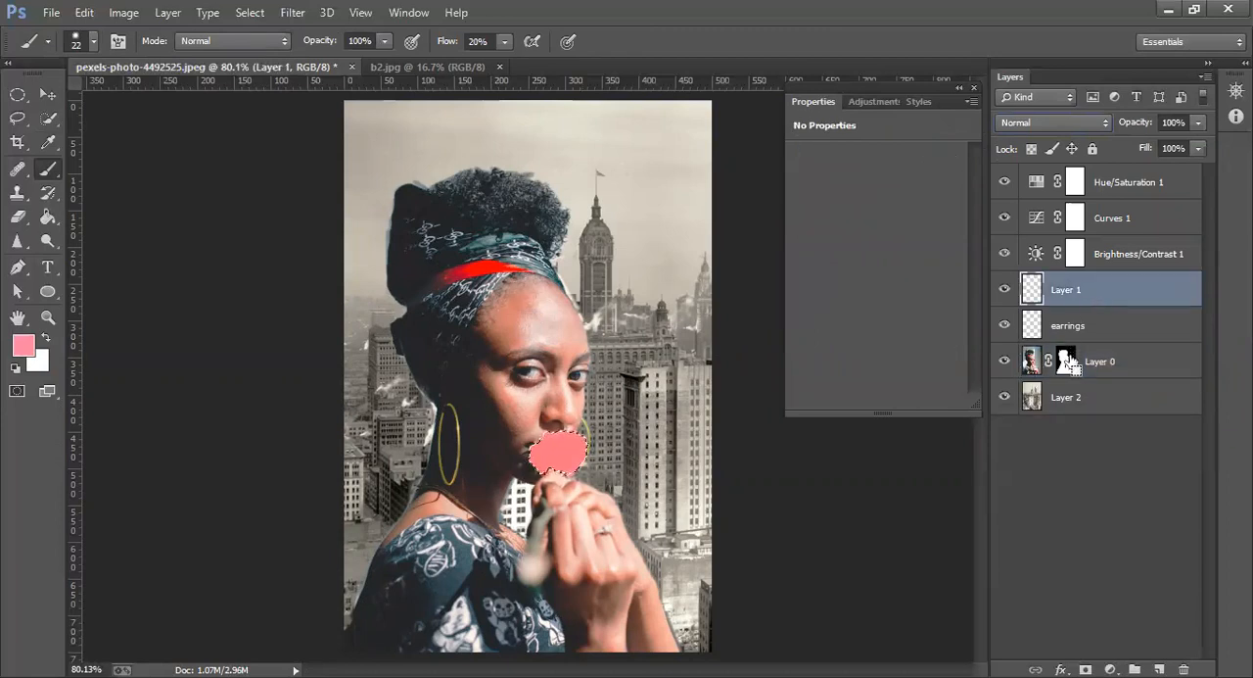
pyautogui.hotkey('ctrl', 'alt', 'z')
pyautogui.hotkey('ctrl', 'alt', 'z')
pyautogui.hotkey('ctrl', 'alt', 'z')
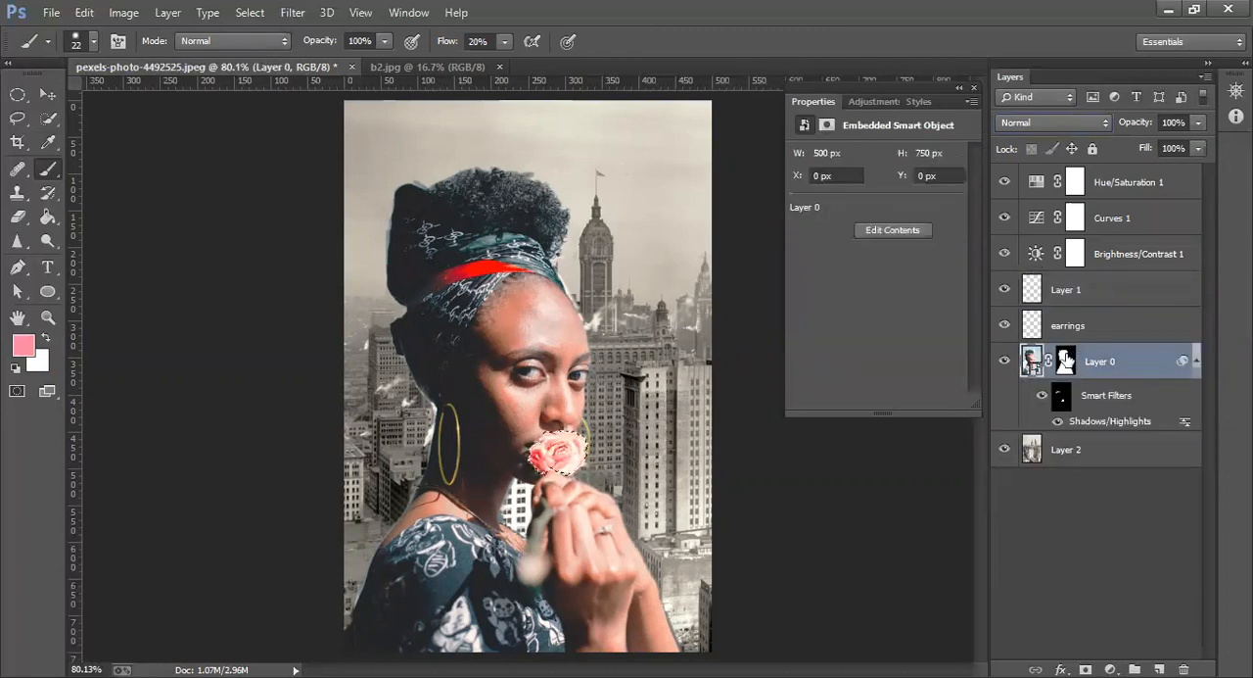
# Paint the selected rose area solid pink on Layer 1, raising the brush flow to 100%
pyautogui.moveTo(1067, 360); pyautogui.dragTo(1071, 365)
pyautogui.click(1068, 301)
pyautogui.moveTo(576, 442)
pyautogui.mouseDown()
pyautogui.moveTo(510, 459)
pyautogui.moveTo(573, 419)
pyautogui.moveTo(528, 462)
pyautogui.moveTo(527, 476)
pyautogui.moveTo(549, 478)
pyautogui.moveTo(606, 436)
pyautogui.moveTo(550, 489)
pyautogui.mouseUp()
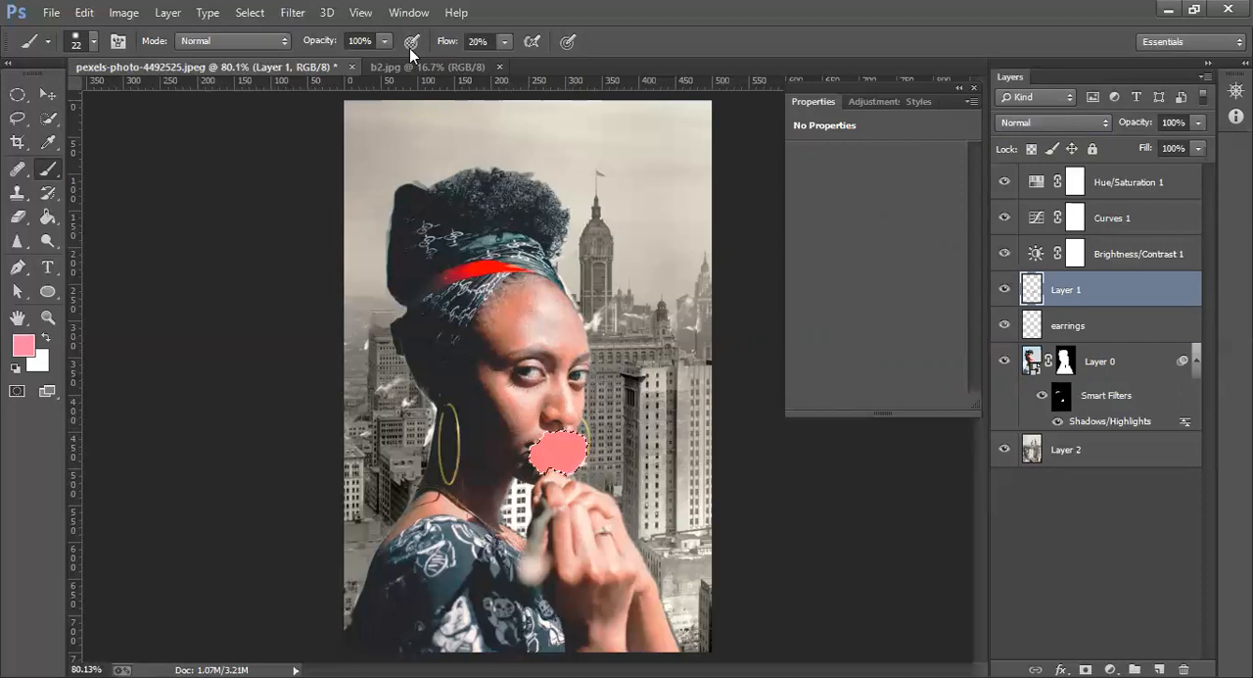
pyautogui.click(508, 39)
pyautogui.click(583, 61)
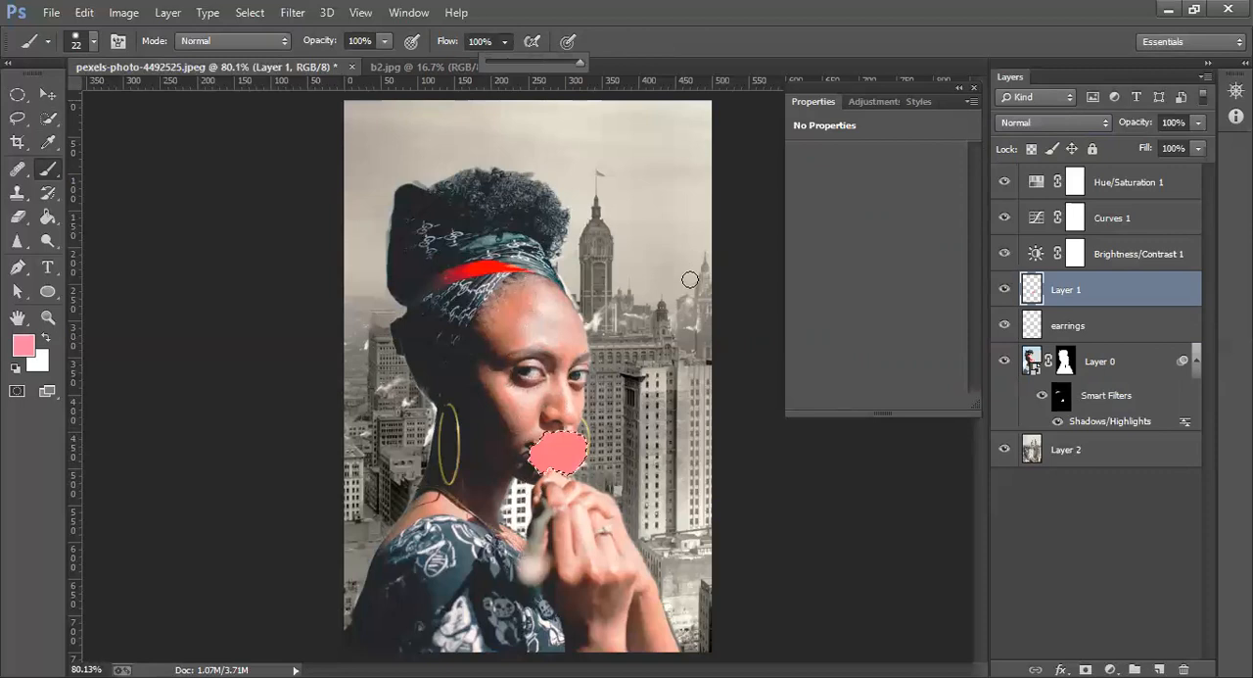
pyautogui.click(571, 459)
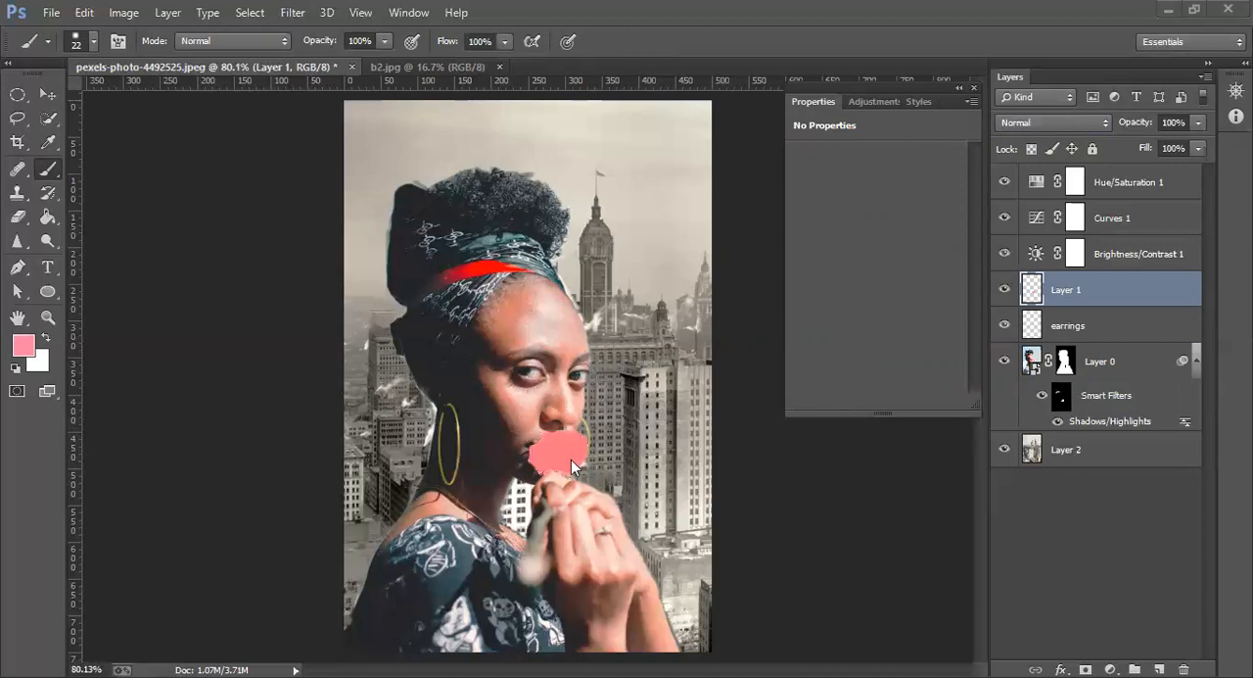
# Compare successive blend modes on Layer 1 and settle on Overlay for the painted rose
pyautogui.keyDown('ctrl'); pyautogui.click(1036, 288); pyautogui.keyUp('ctrl')
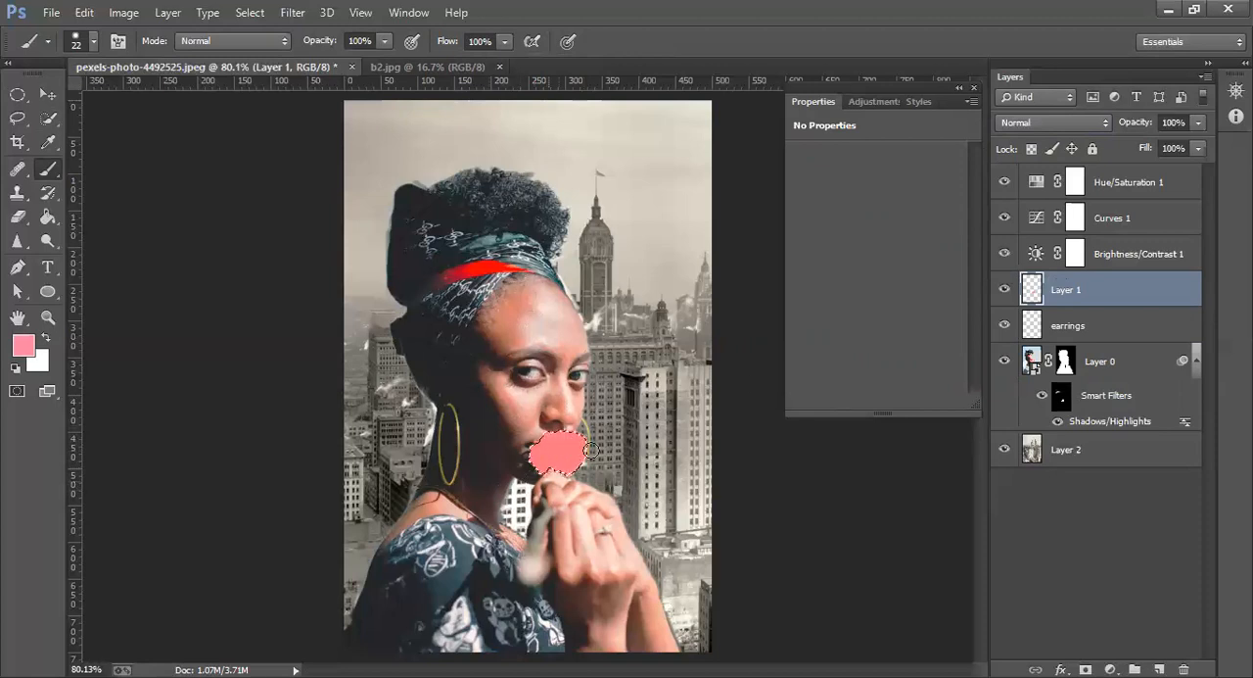
pyautogui.click(1032, 97)
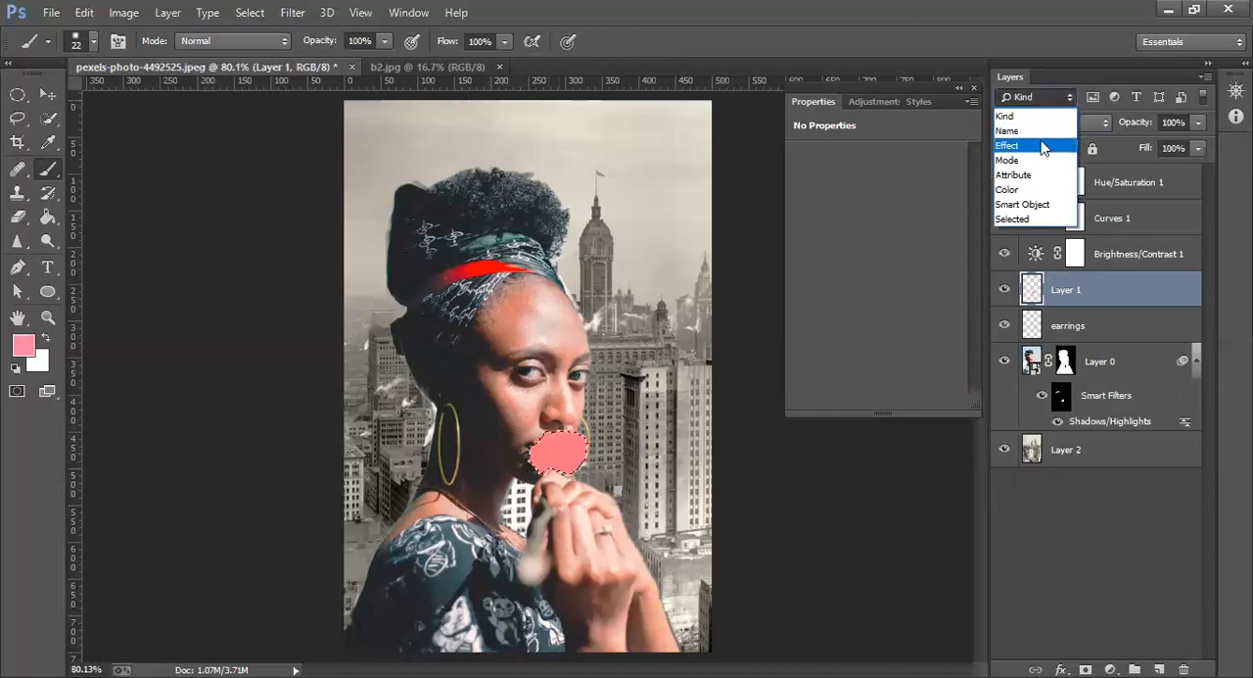
pyautogui.click(1029, 97)
pyautogui.click(1039, 124)
pyautogui.click(1036, 145)
pyautogui.press('Down')
pyautogui.press('Down')
pyautogui.press('Down')
pyautogui.press('Down')
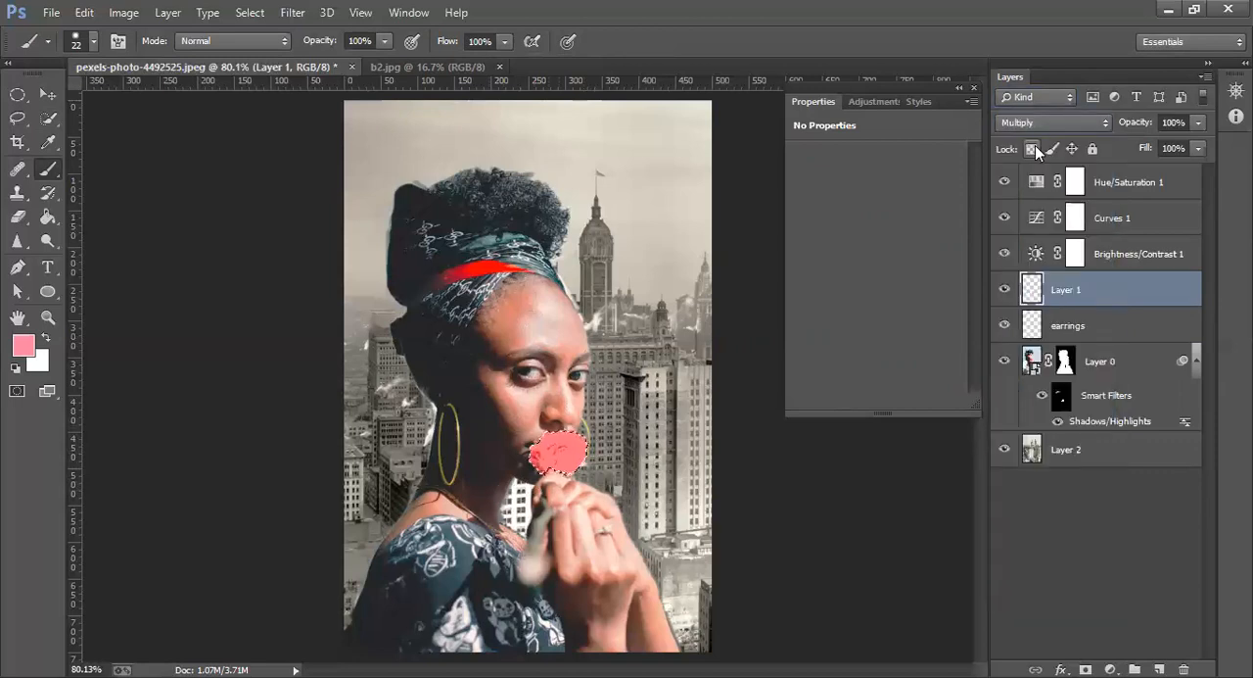
pyautogui.press('Down')
pyautogui.press('Down')
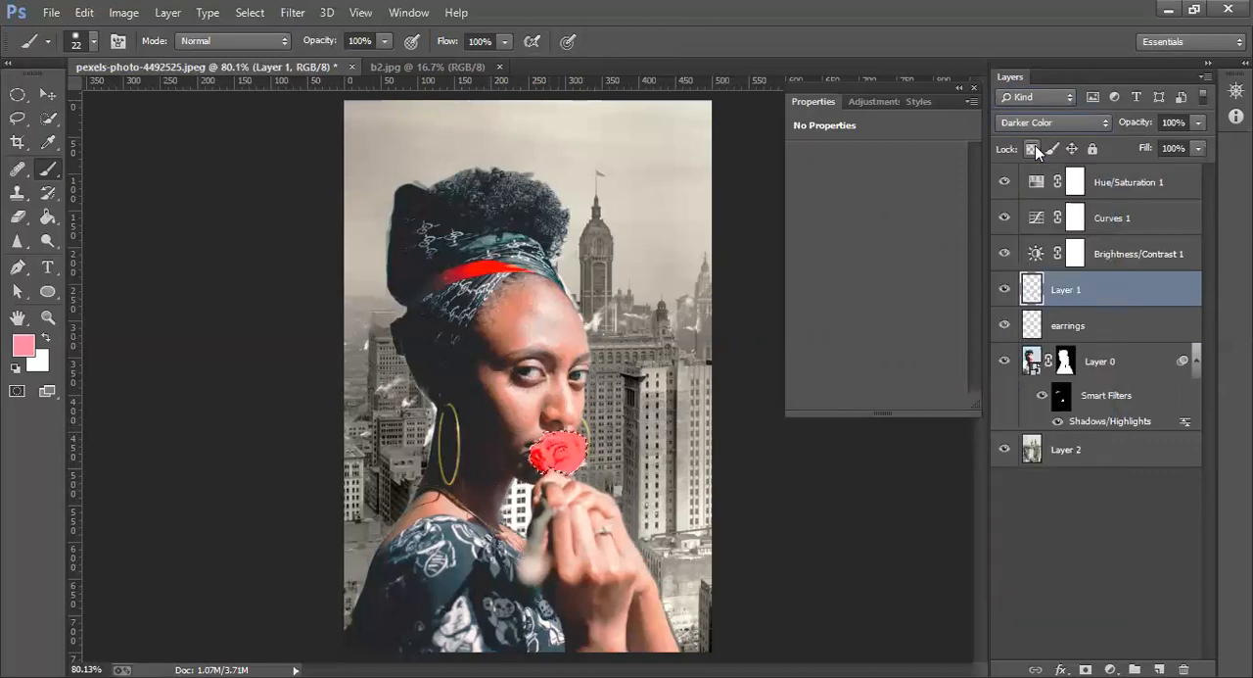
pyautogui.press('Down')
pyautogui.press('Down')
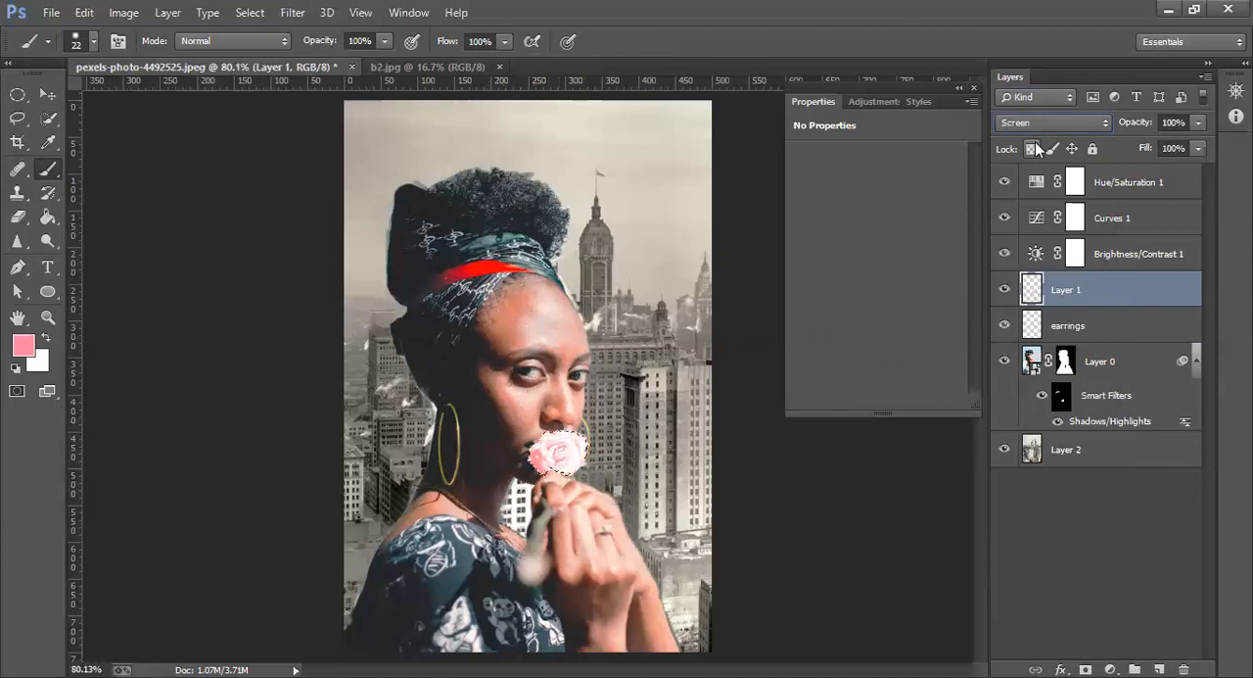
pyautogui.press('Down')
pyautogui.press('Down')
pyautogui.press('Down')
pyautogui.press('Down')
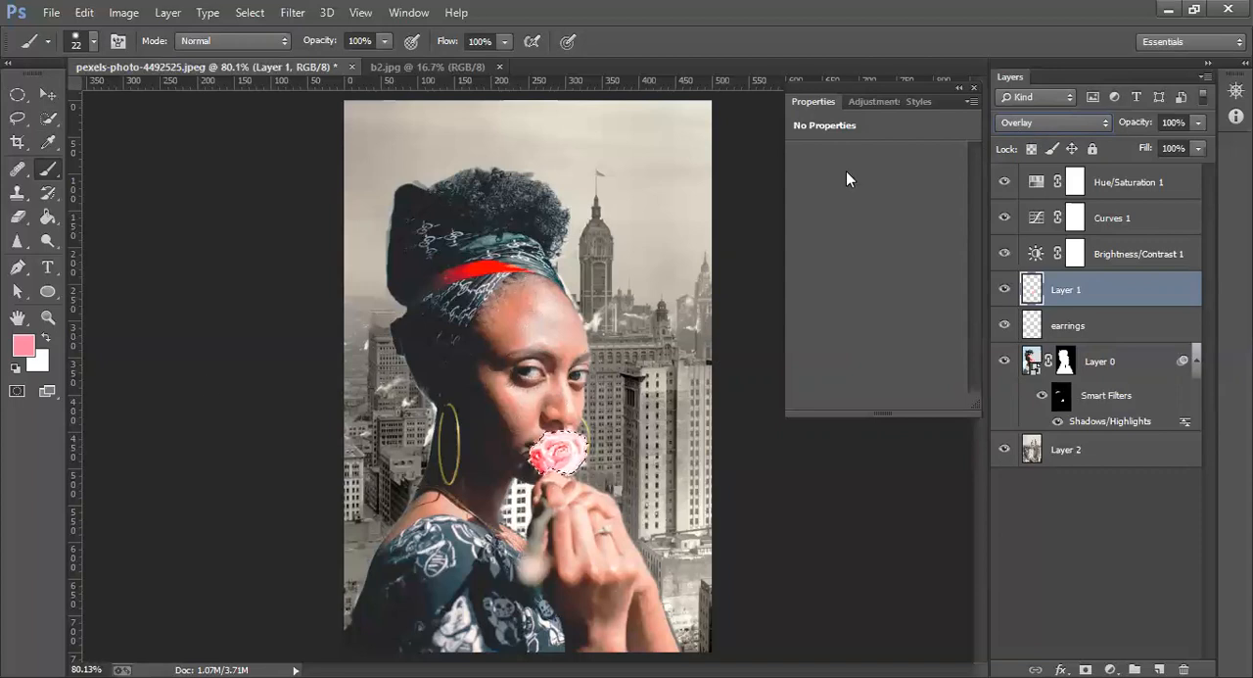
# Set the foreground color to red ff004e and paint it over the selected rose on Layer 1
pyautogui.click(26, 342)
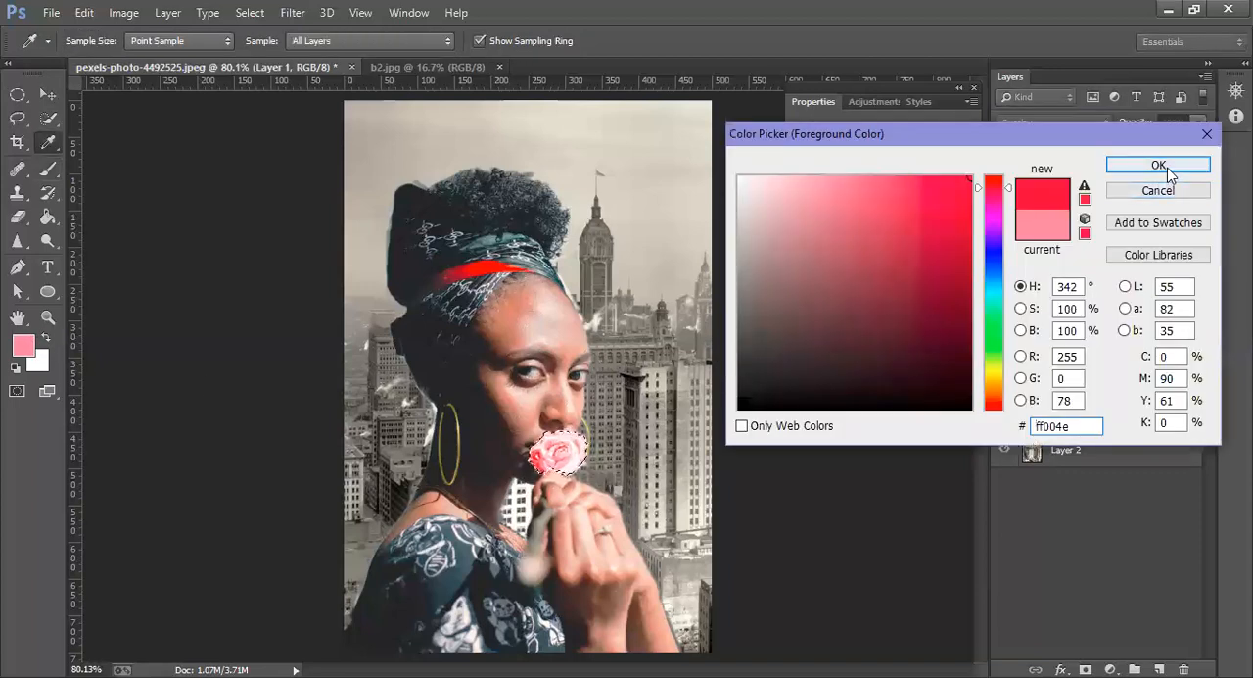
pyautogui.click(1160, 165)
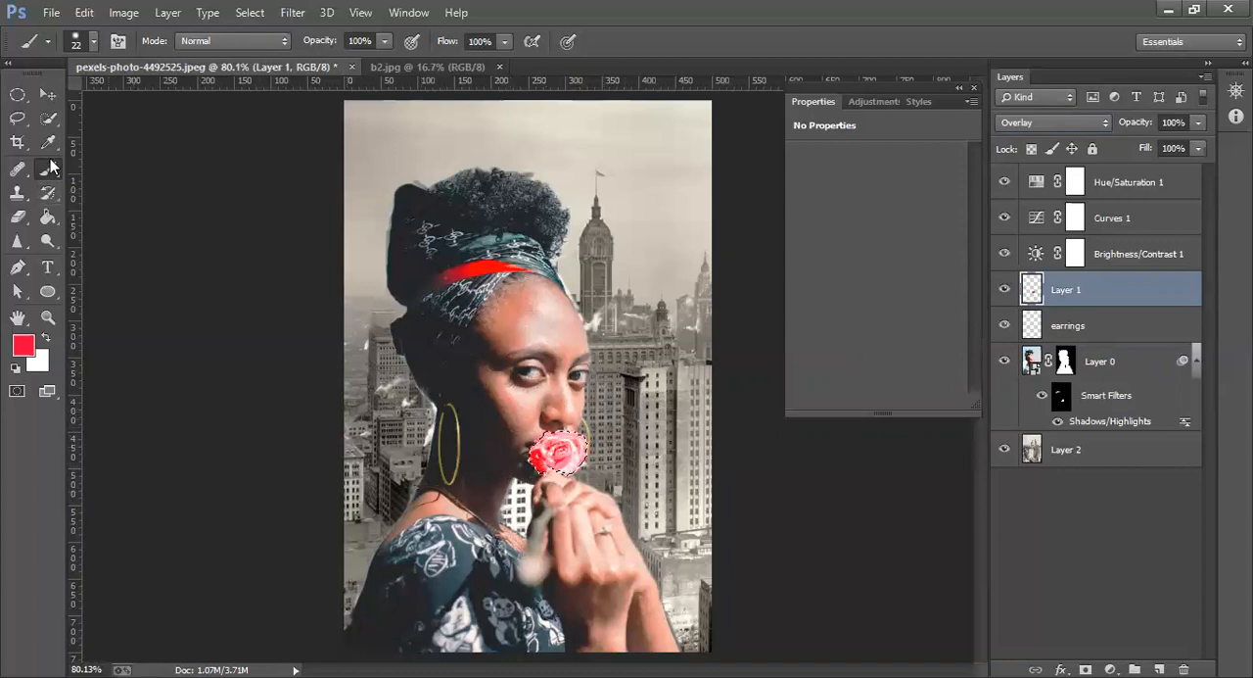
pyautogui.click(49, 119)
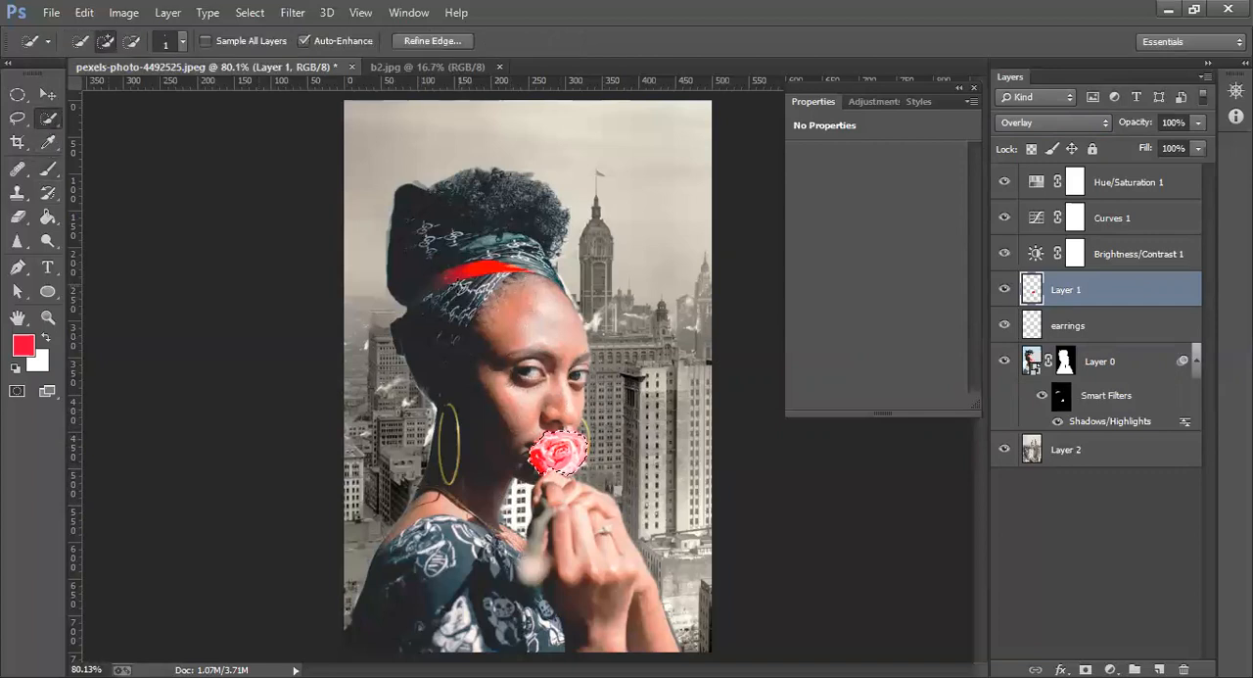
# Deselect the painted rose and set the Quick Selection brush size to 3 px
pyautogui.rightClick(544, 468)
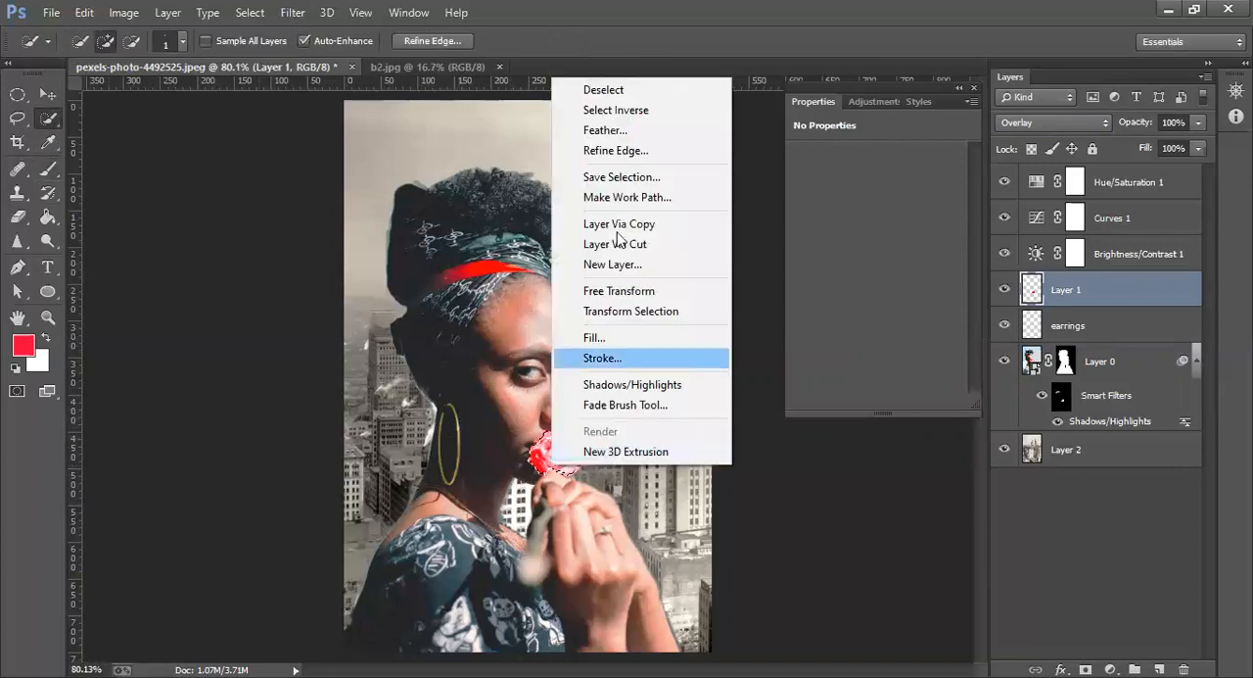
pyautogui.click(620, 89)
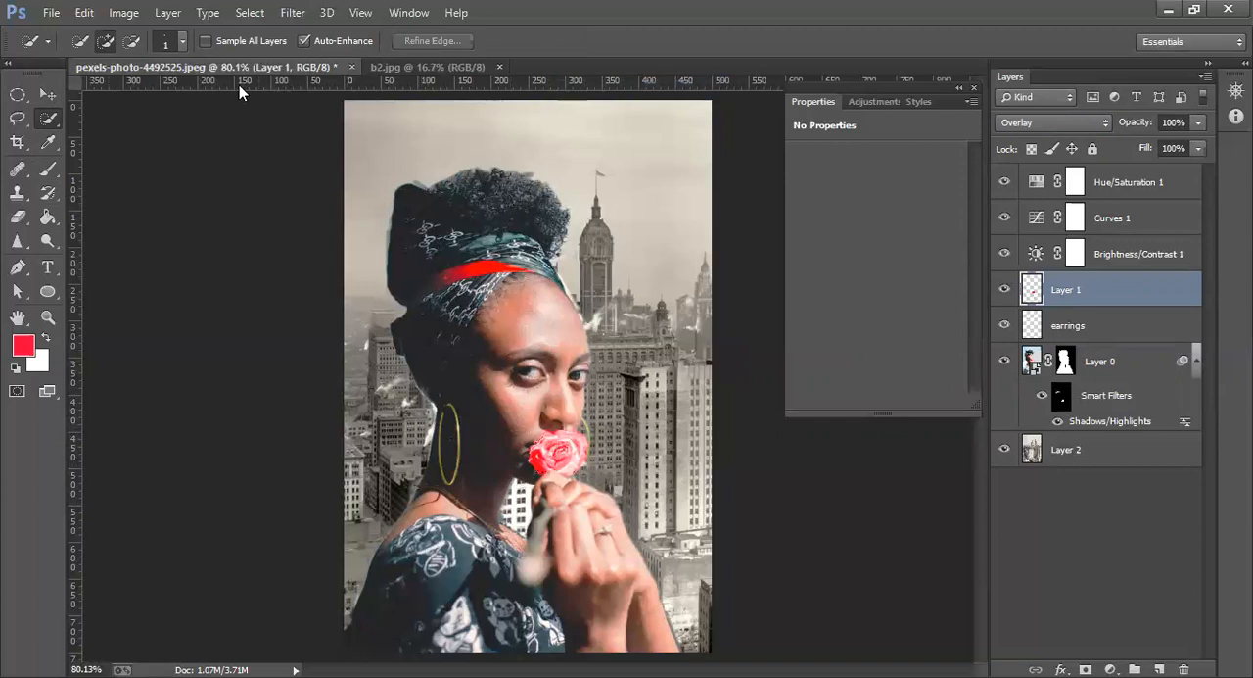
pyautogui.click(177, 43)
pyautogui.moveTo(97, 84); pyautogui.dragTo(95, 84)
pyautogui.press('Return')
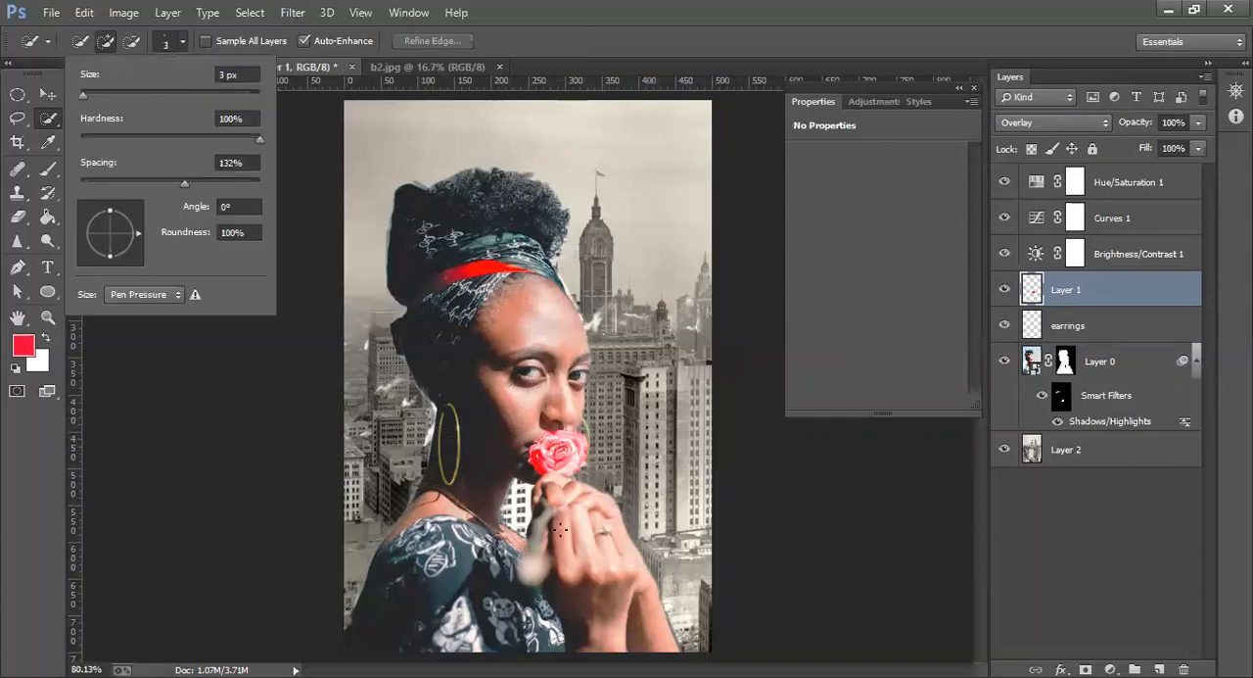
# Try to select the dark sleeve of the dress on Layer 1 with Quick Selection, and clear the selection
pyautogui.press('z')
pyautogui.moveTo(555, 499); pyautogui.dragTo(759, 466)
pyautogui.moveTo(976, 445); pyautogui.dragTo(973, 501)
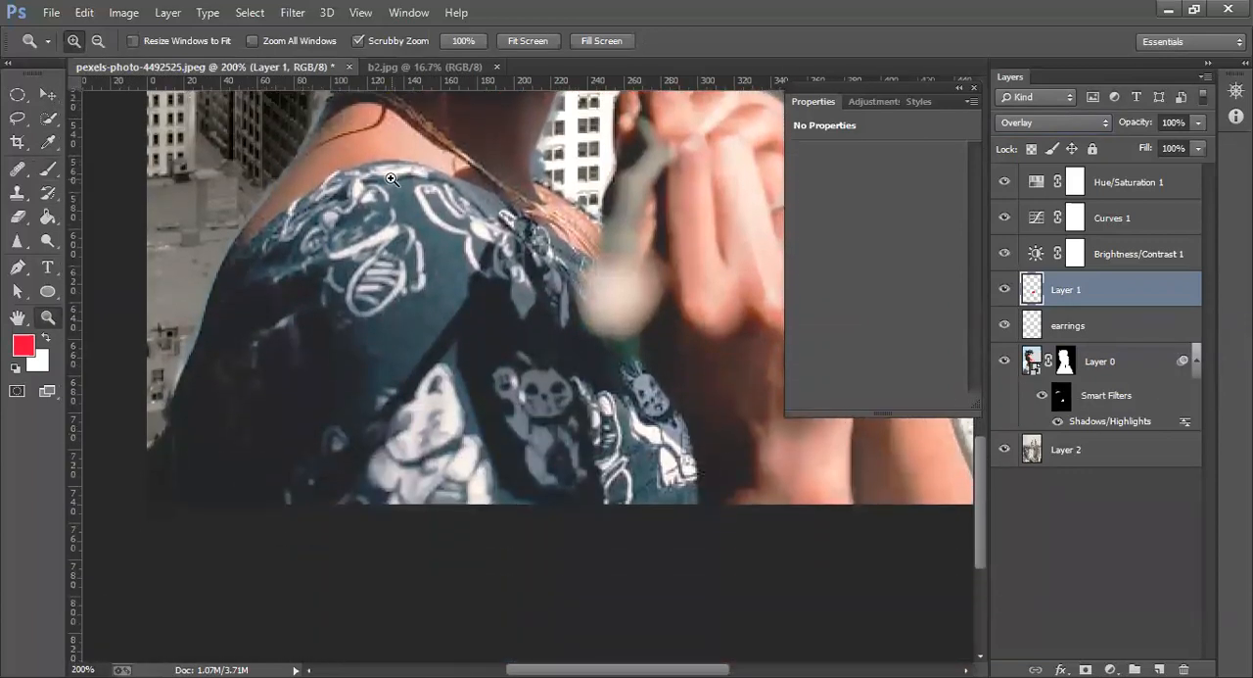
pyautogui.click(47, 117)
pyautogui.moveTo(272, 268); pyautogui.dragTo(176, 500)
pyautogui.moveTo(293, 270); pyautogui.dragTo(316, 294)
pyautogui.hotkey('ctrl', 'd')
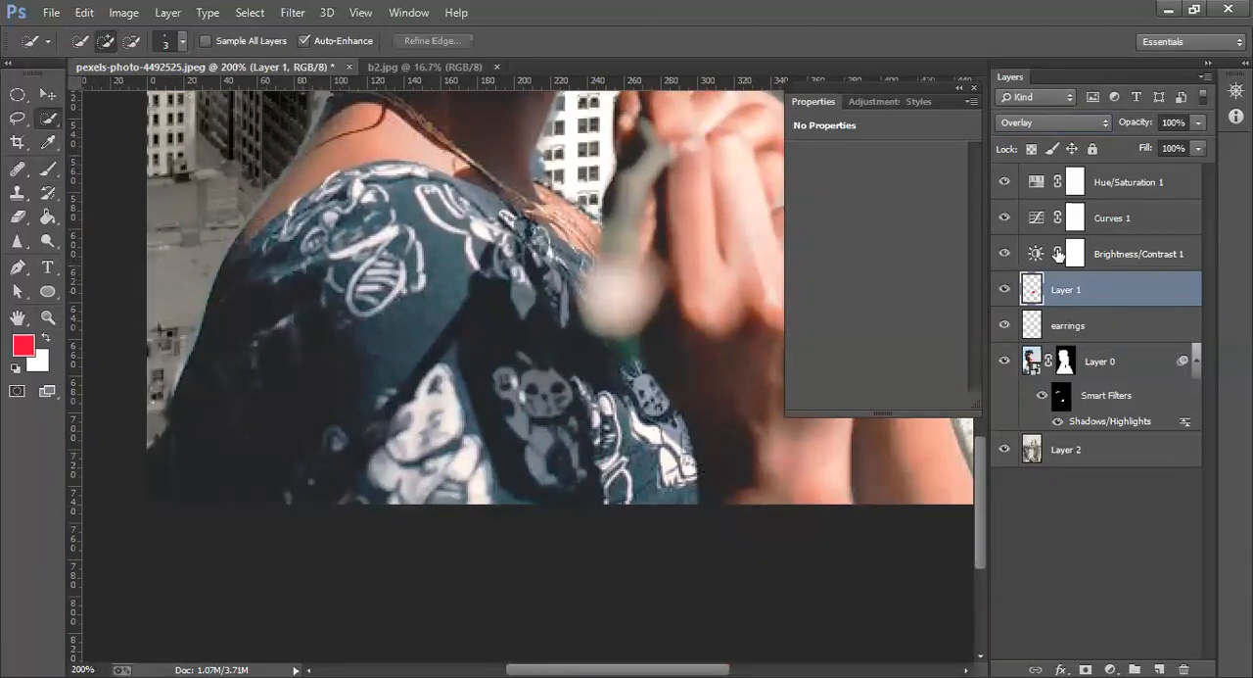
# Try to select the patterned dress on Layer 0 with Quick Selection, enlarging the brush to 9 px
pyautogui.click(1030, 360)
pyautogui.moveTo(307, 372); pyautogui.dragTo(246, 392)
pyautogui.moveTo(320, 231); pyautogui.dragTo(405, 199)
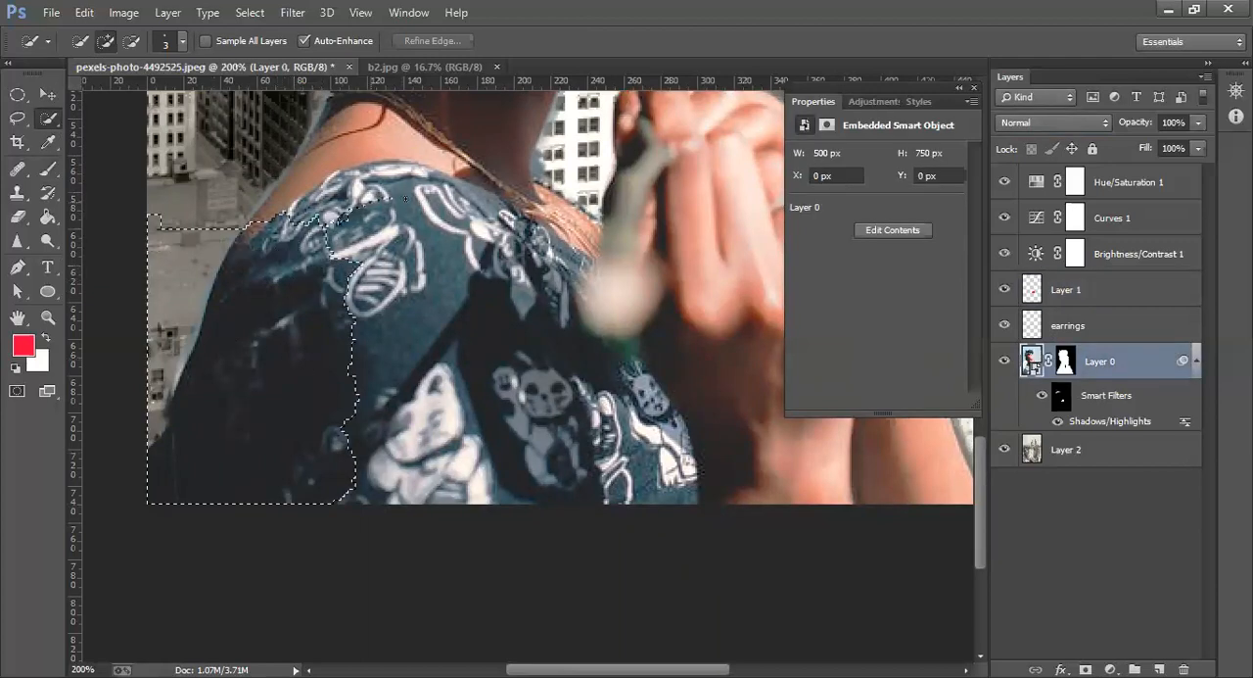
pyautogui.moveTo(422, 396); pyautogui.dragTo(419, 403)
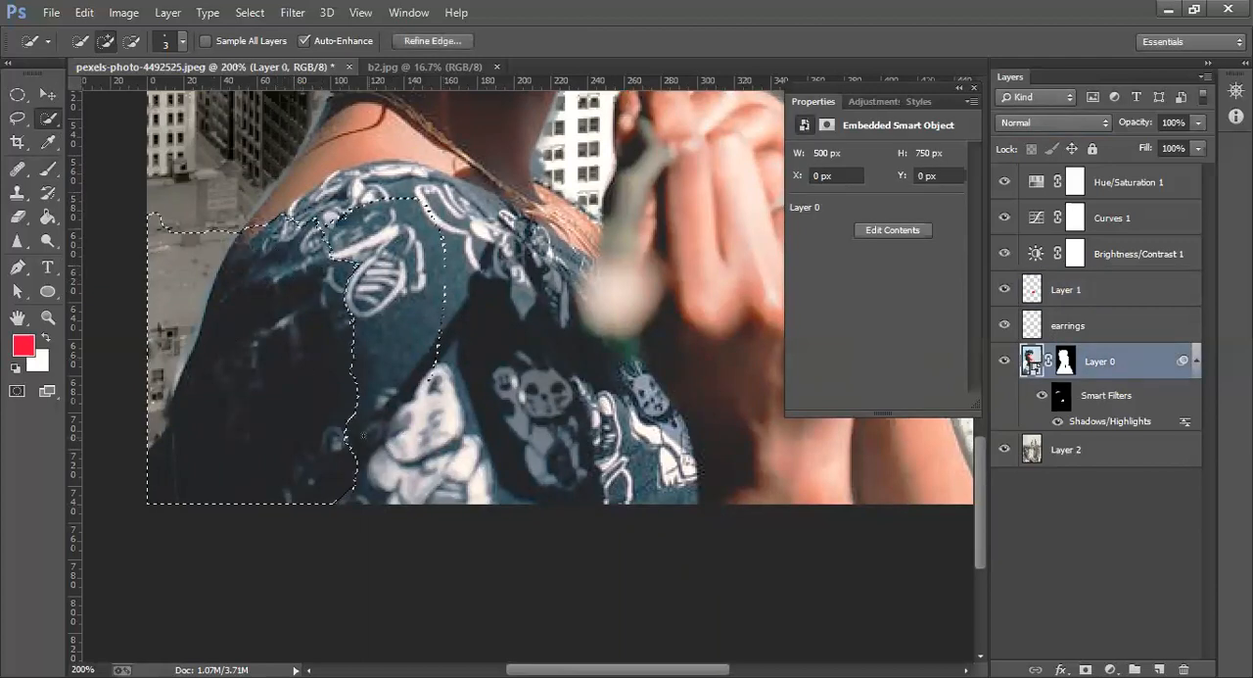
pyautogui.click(184, 41)
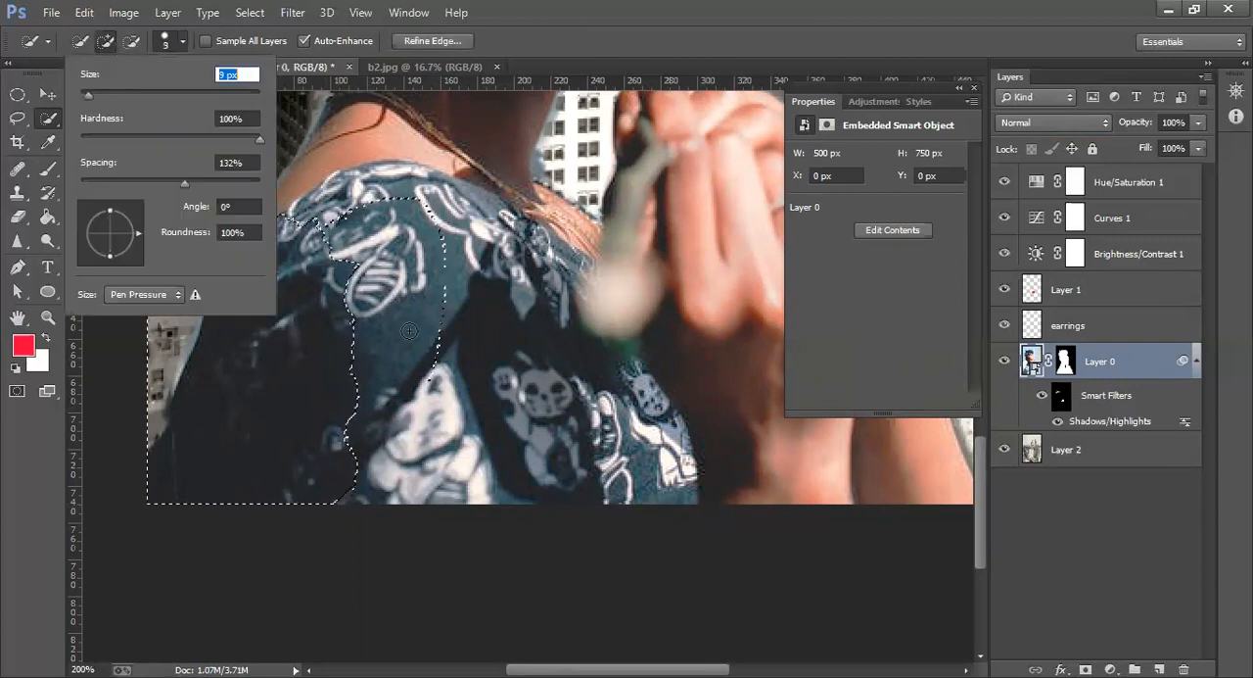
pyautogui.moveTo(409, 331)
pyautogui.mouseDown()
pyautogui.moveTo(389, 216)
pyautogui.moveTo(356, 199)
pyautogui.moveTo(357, 178)
pyautogui.moveTo(426, 195)
pyautogui.moveTo(528, 377)
pyautogui.moveTo(597, 431)
pyautogui.moveTo(568, 427)
pyautogui.moveTo(529, 289)
pyautogui.moveTo(495, 231)
pyautogui.moveTo(451, 194)
pyautogui.moveTo(391, 177)
pyautogui.mouseUp()
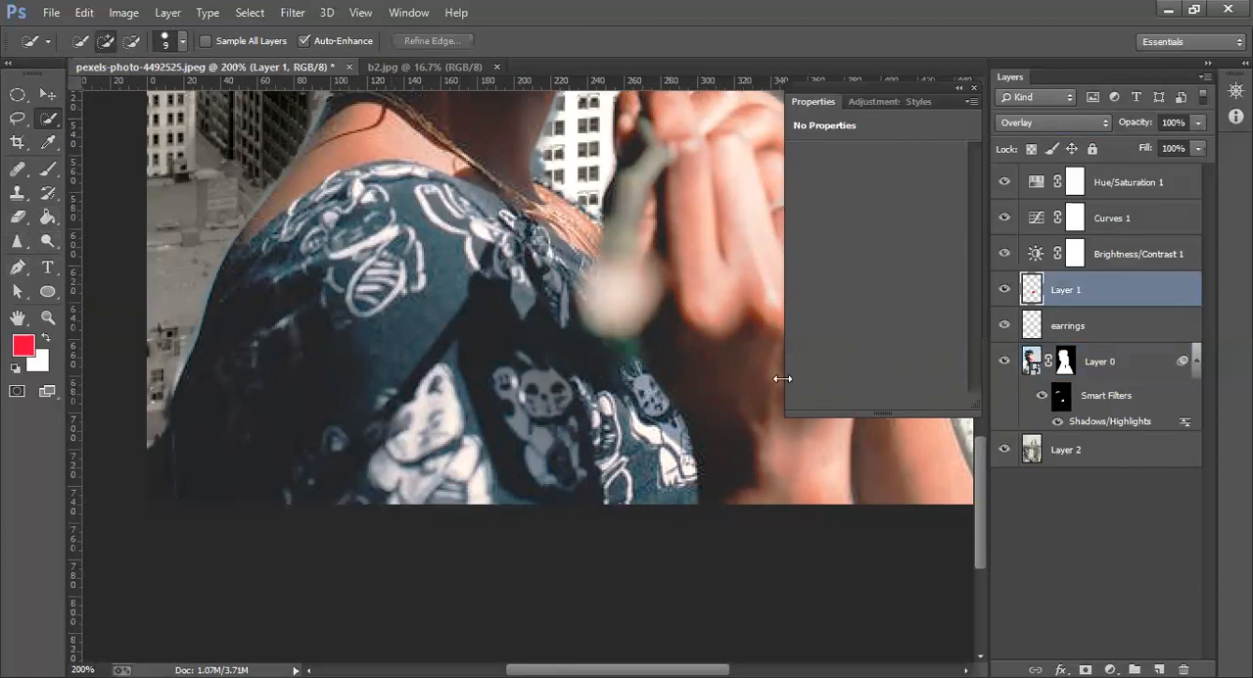
# Fit the whole image on screen and close the Properties panel
pyautogui.hotkey('ctrl', '0')
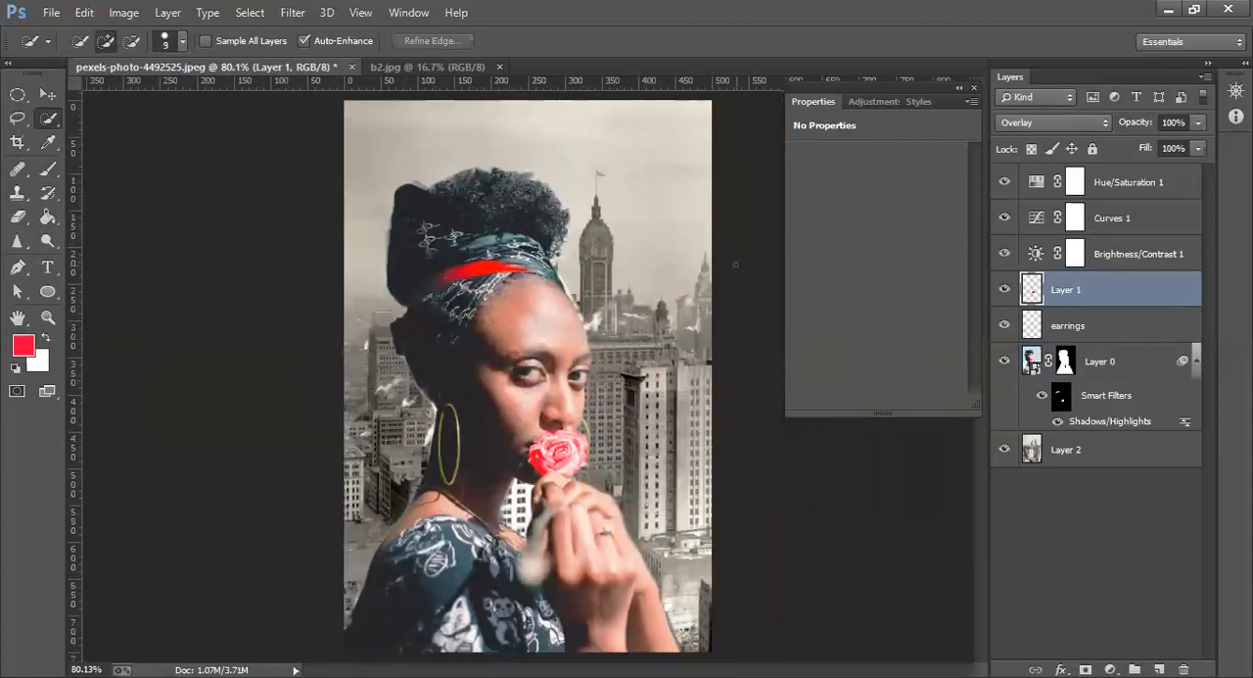
pyautogui.click(974, 87)
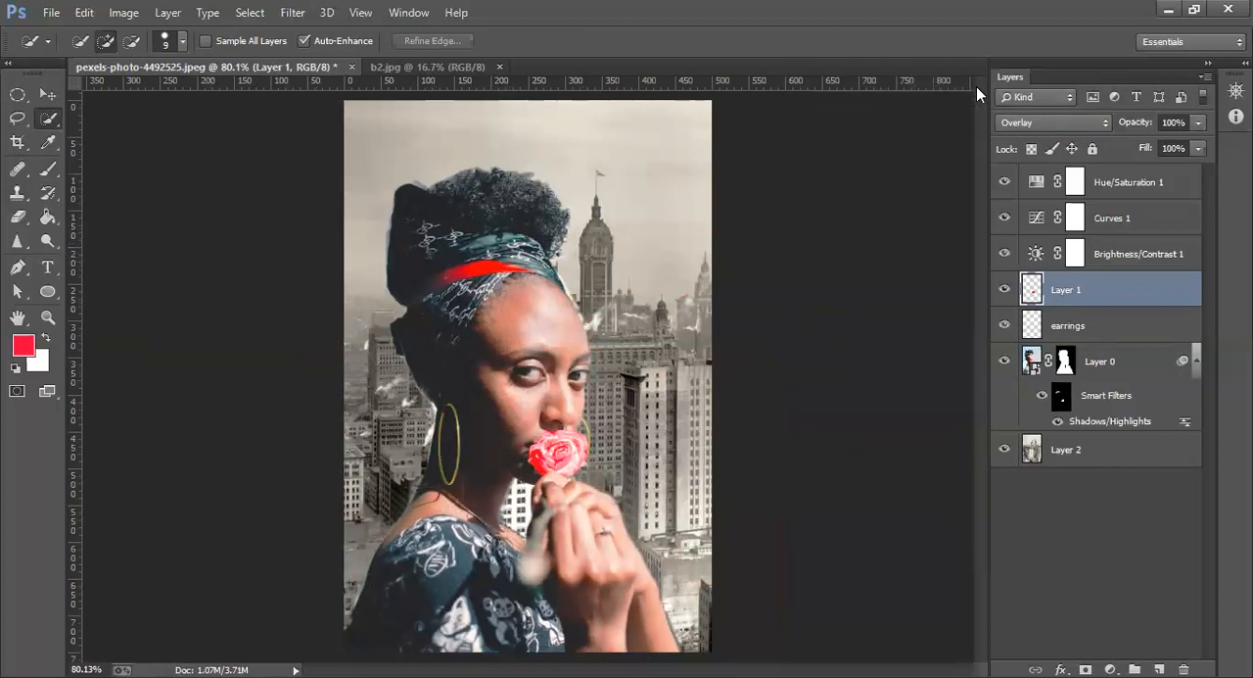
pyautogui.click(50, 11)
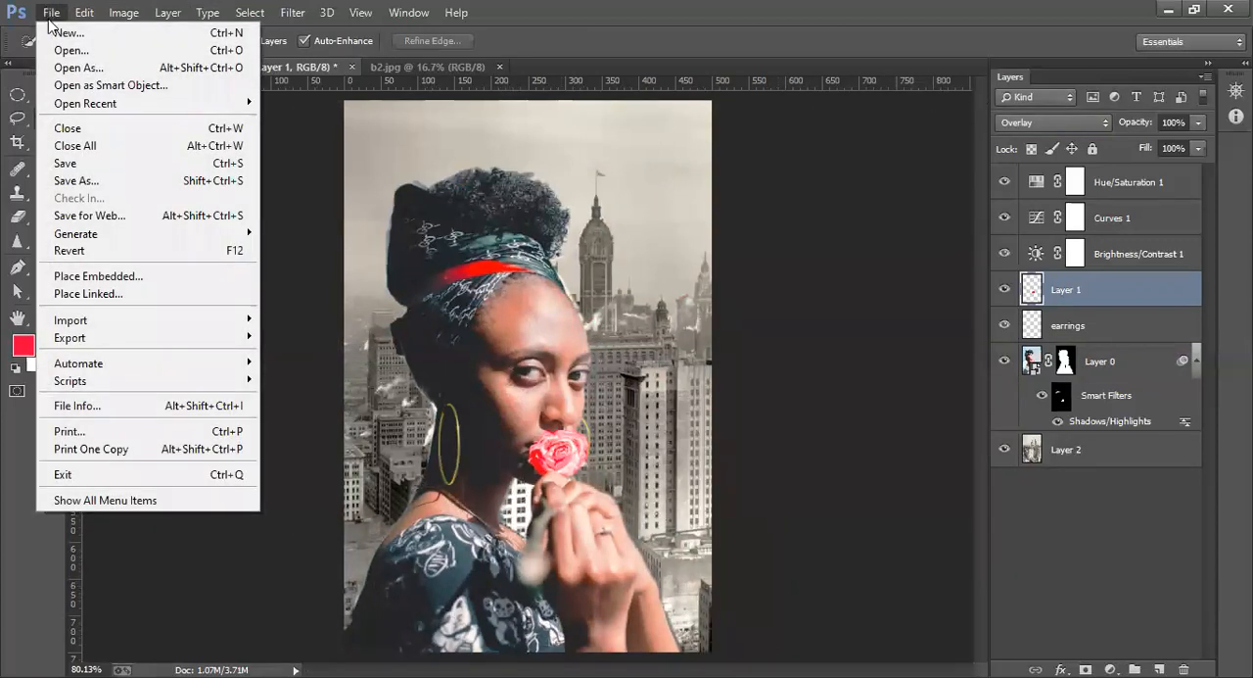
pyautogui.click(88, 181)
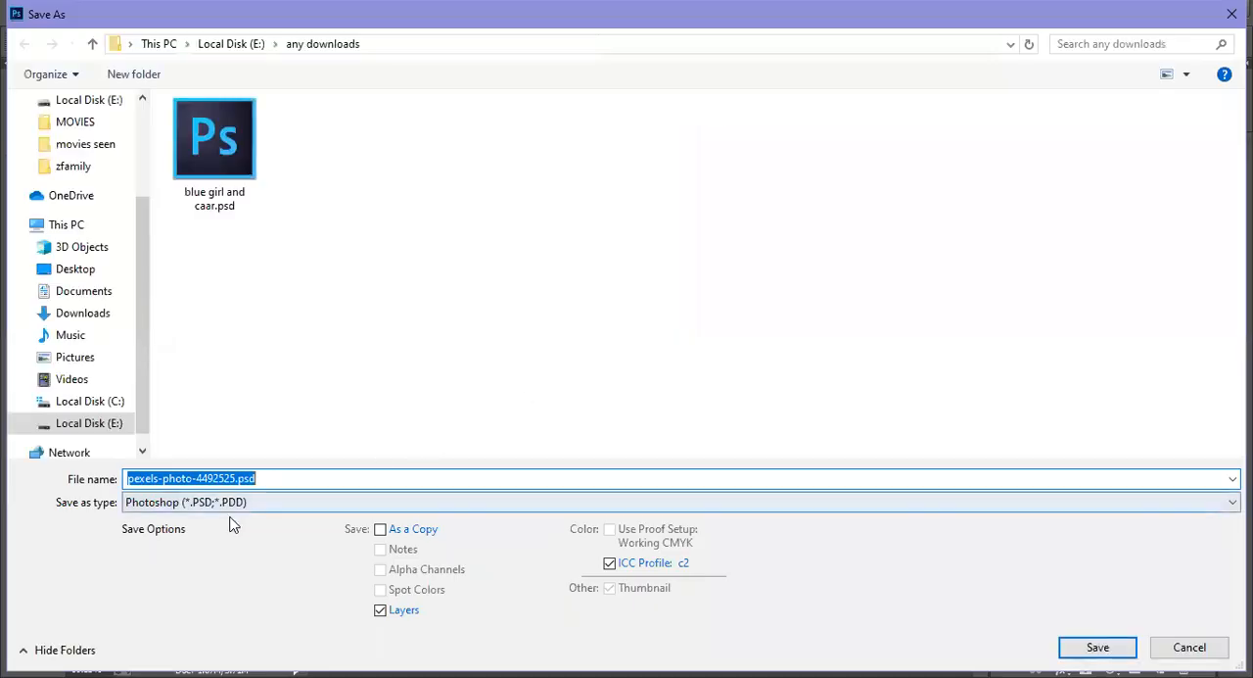
pyautogui.click(227, 504)
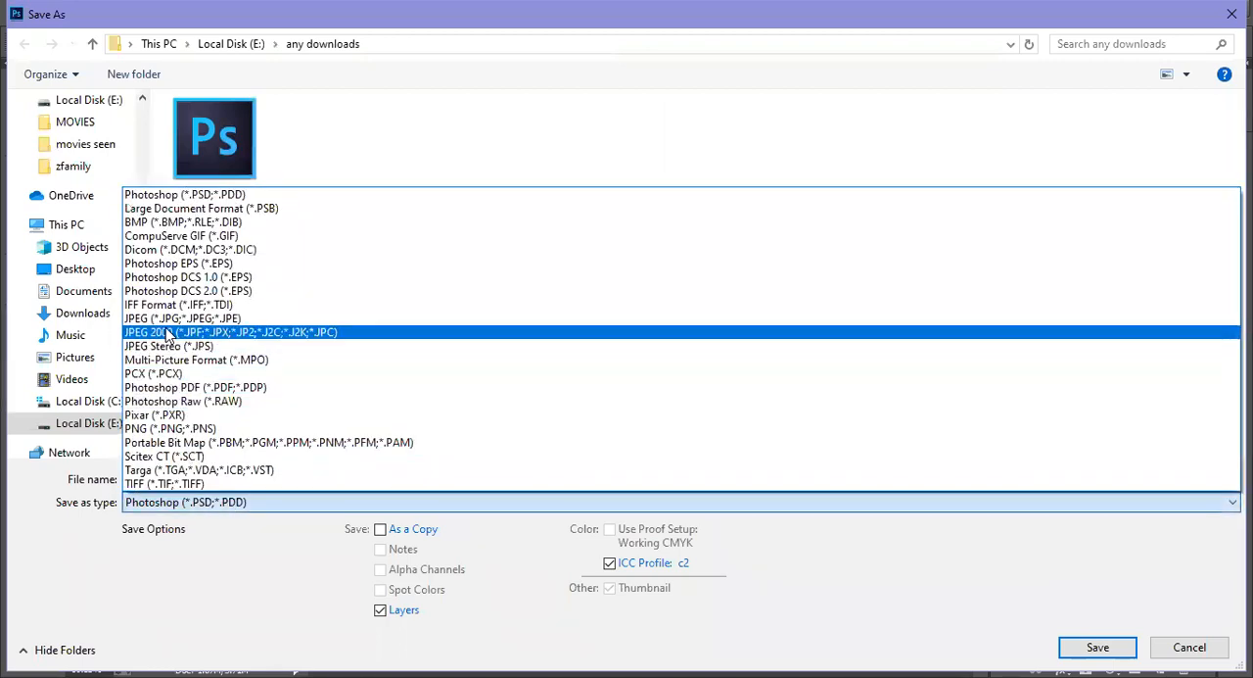
pyautogui.click(168, 319)
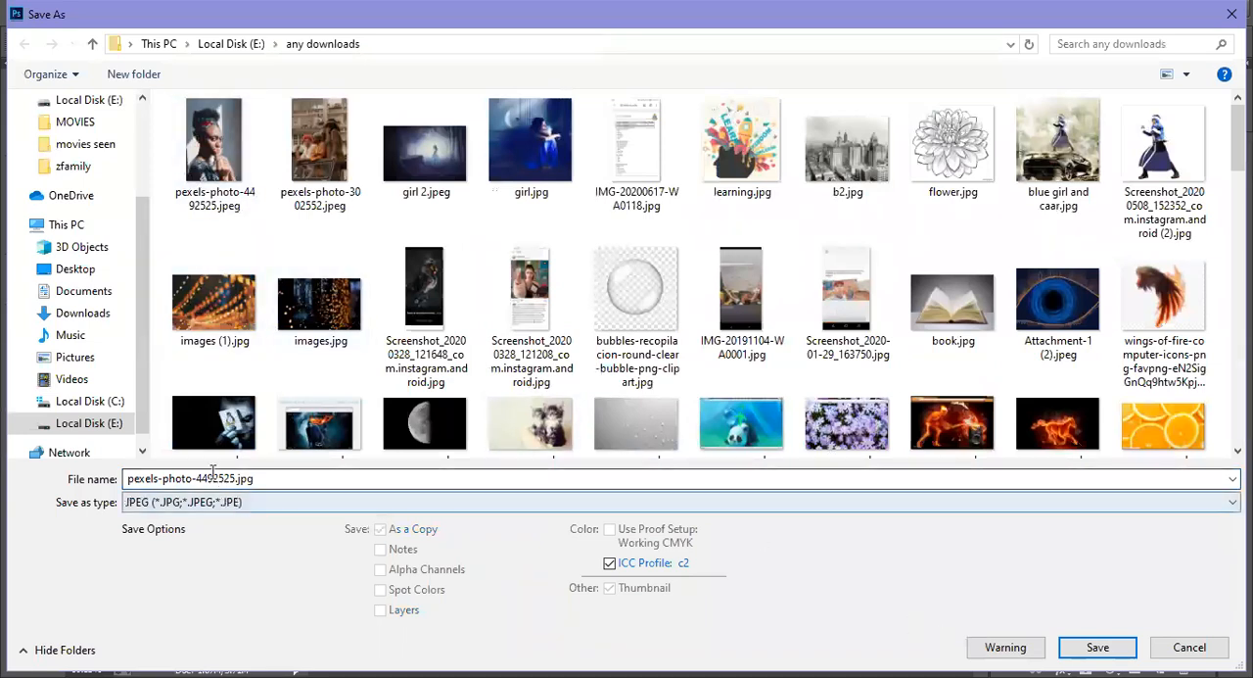
pyautogui.click(235, 478)
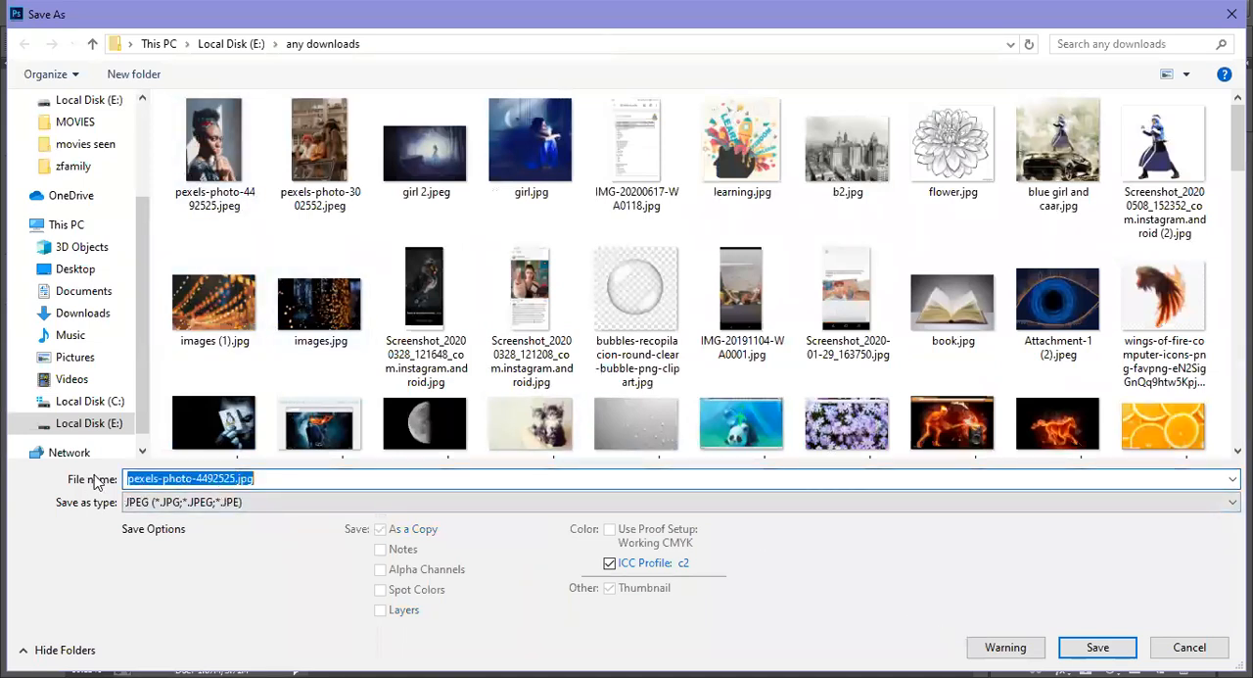
pyautogui.click(184, 478)
pyautogui.write('12')
pyautogui.click(1097, 647)
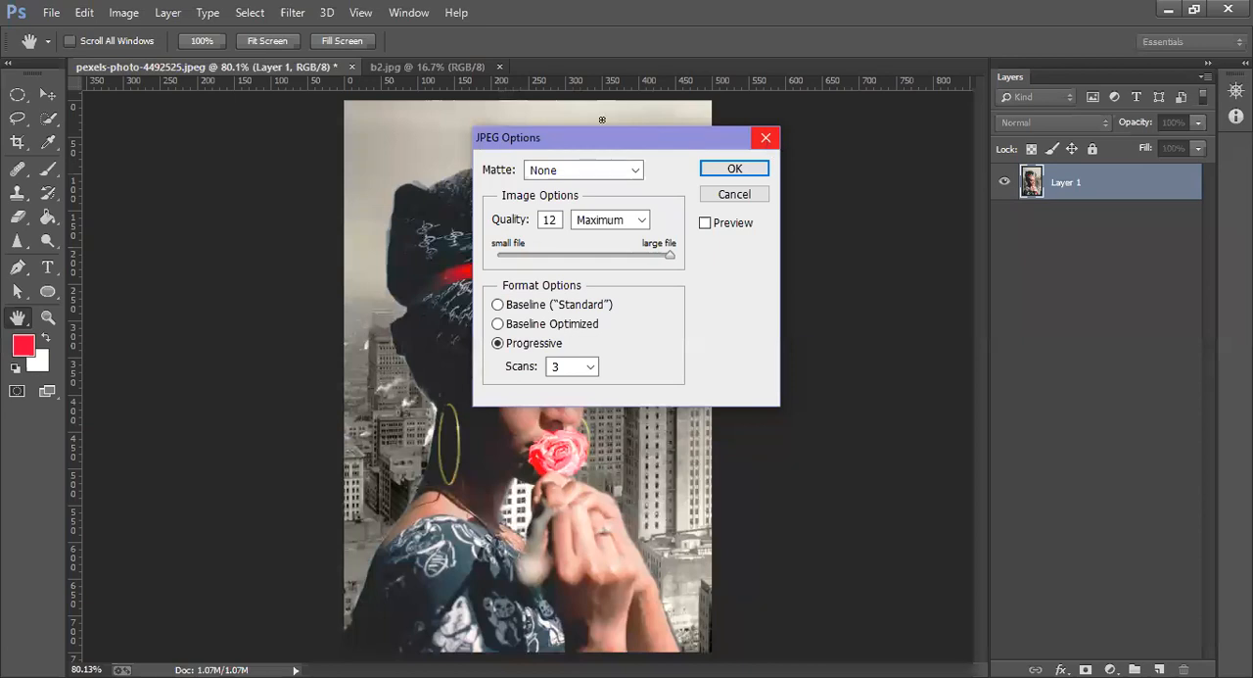
pyautogui.click(766, 142)
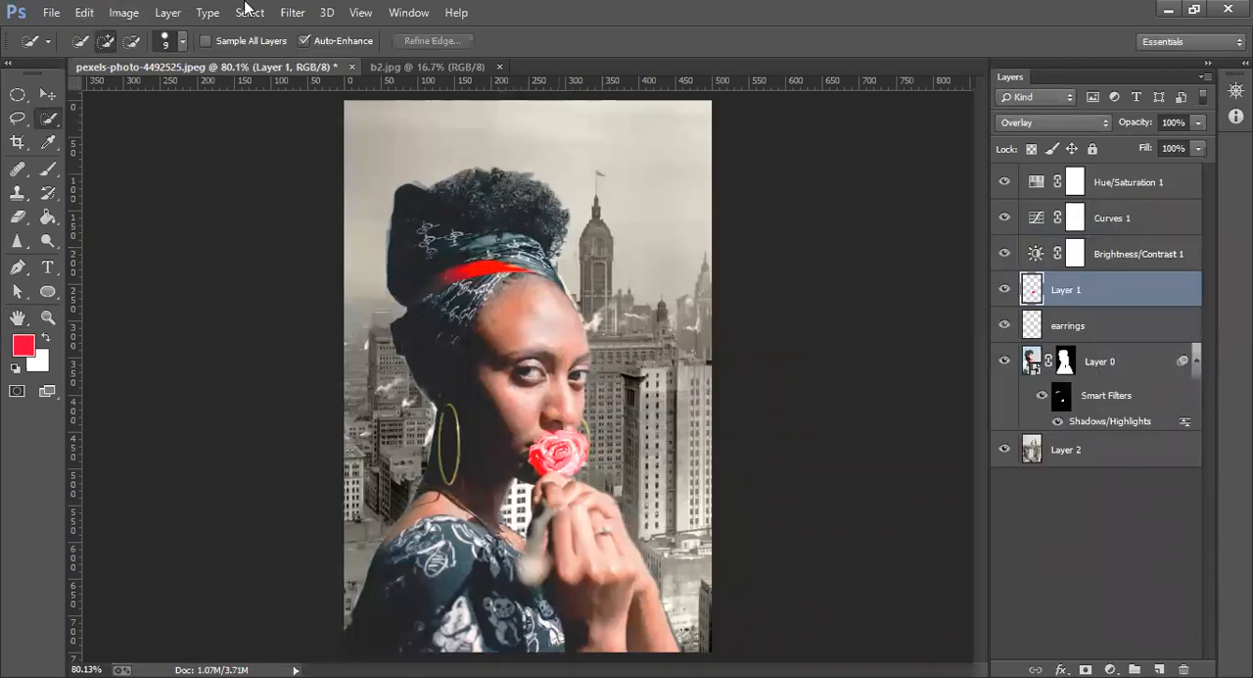
pyautogui.click(51, 12)
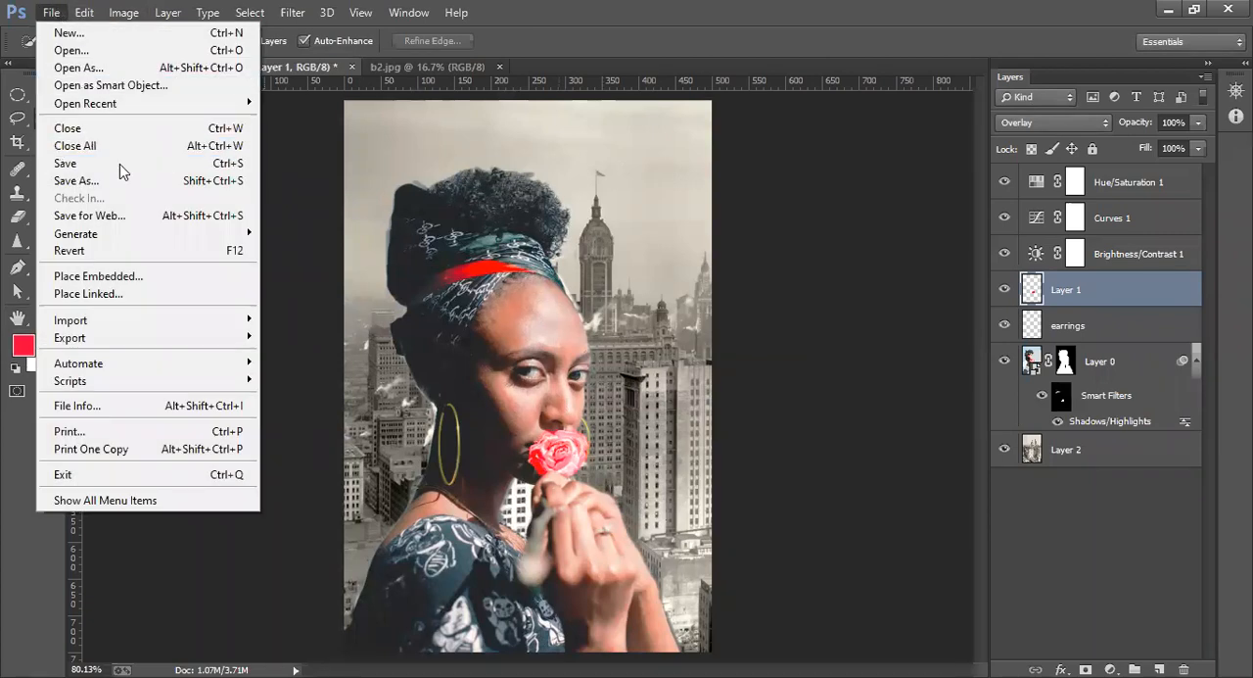
pyautogui.click(1168, 10)
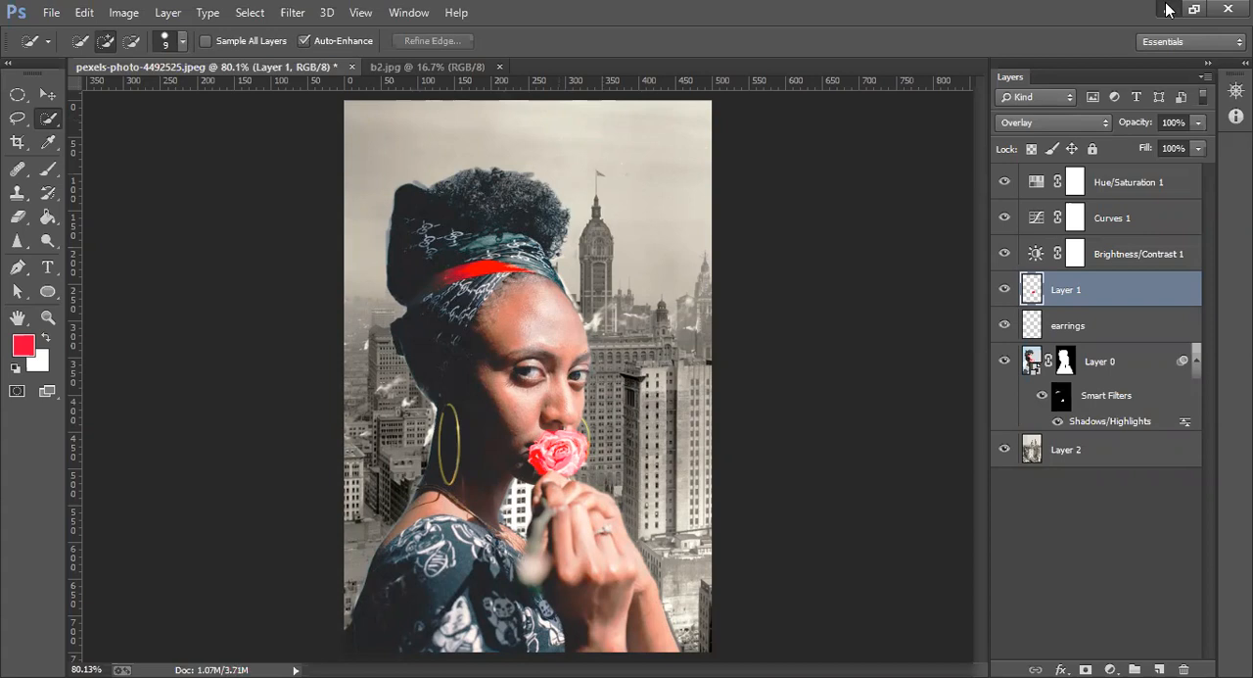
# Save the composite as a JPEG copy named pexels-photo-411492525.jpg in the any downloads folder, at Maximum quality 12
pyautogui.click(51, 12)
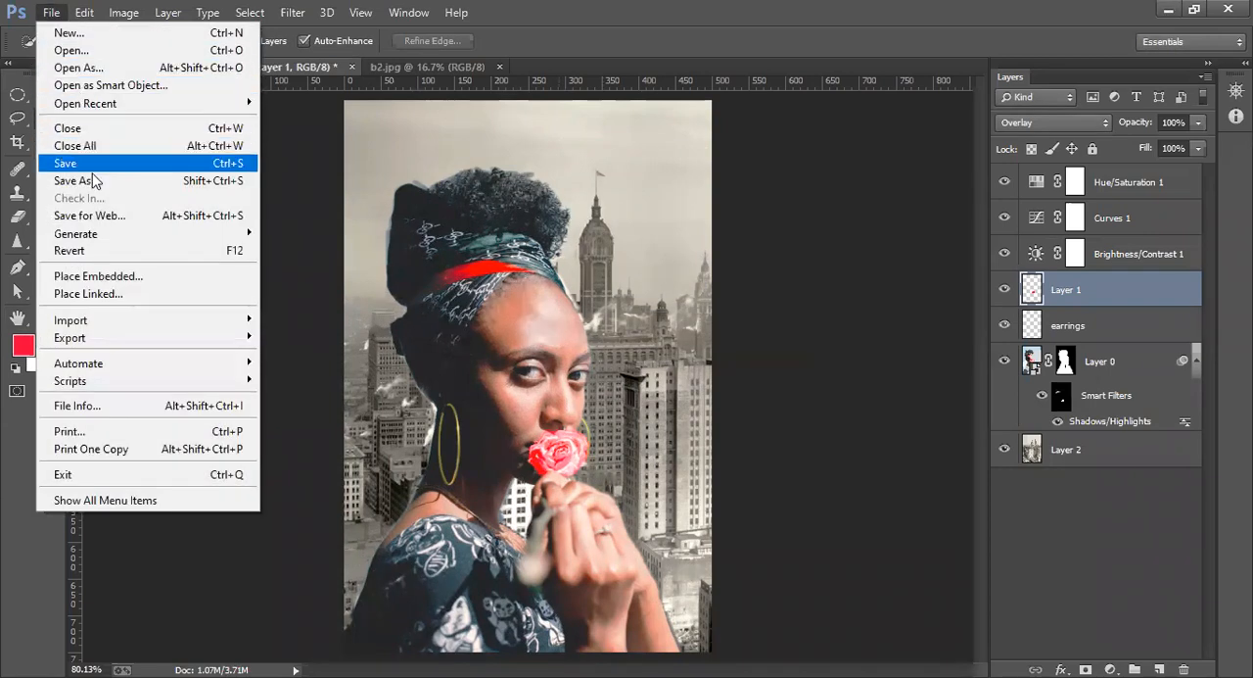
pyautogui.click(147, 180)
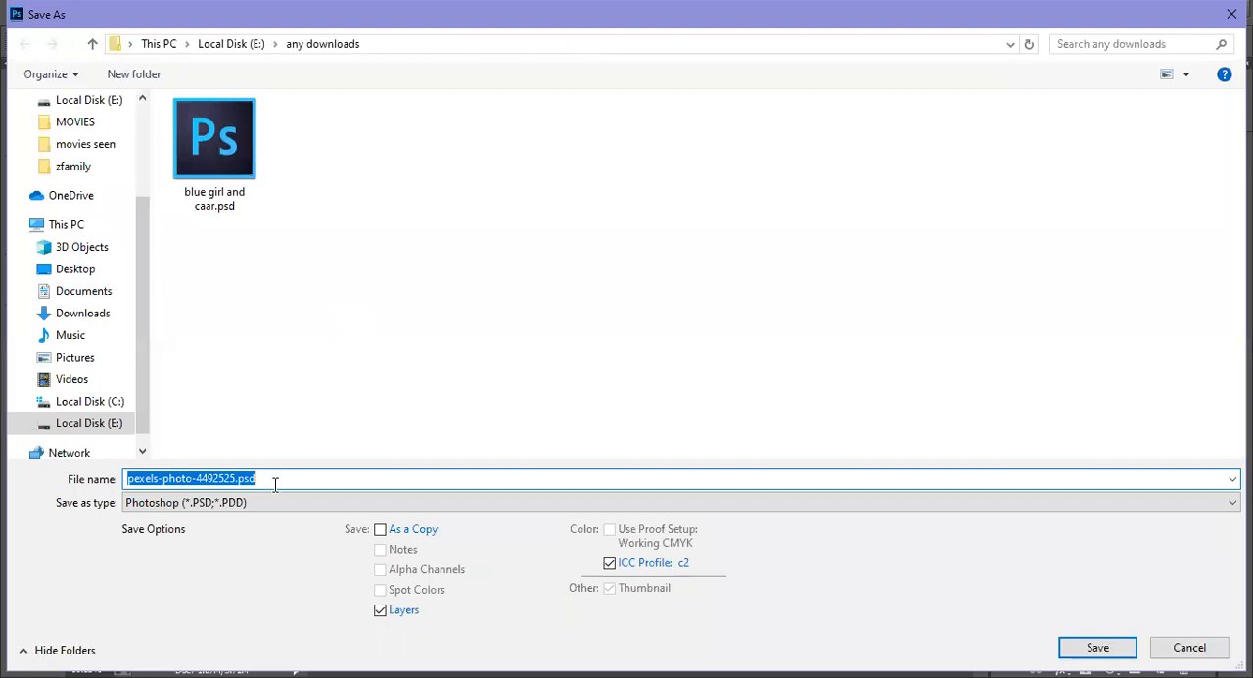
pyautogui.click(254, 502)
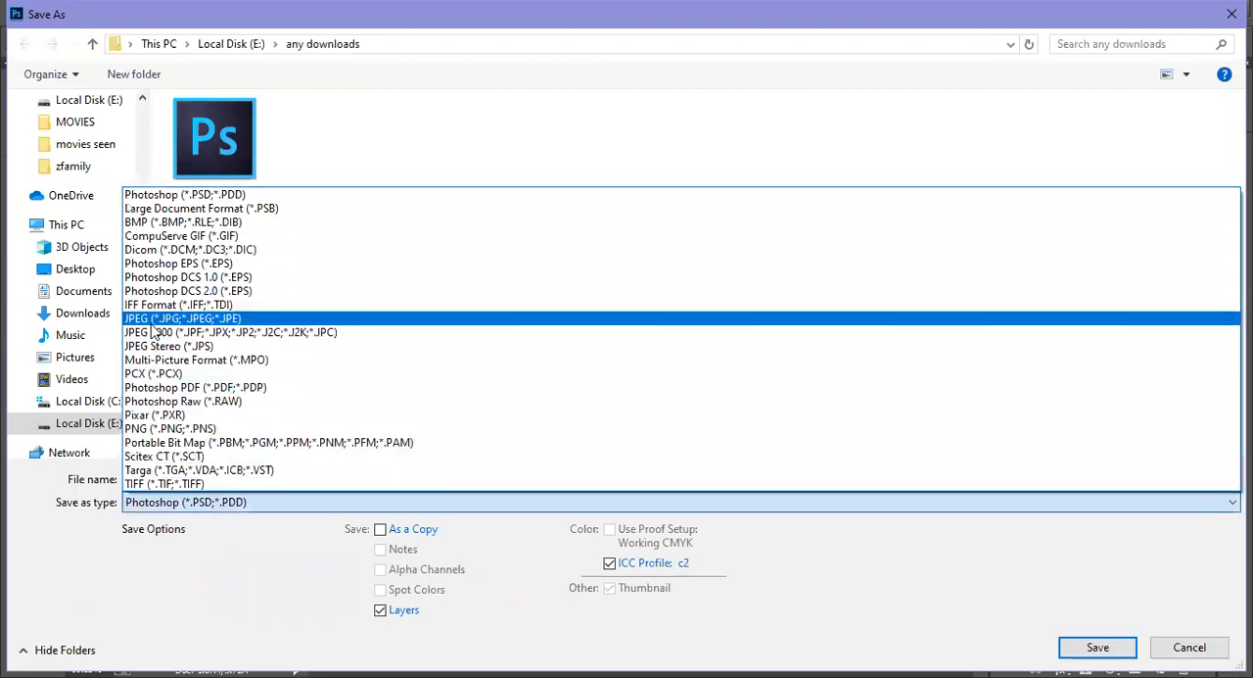
pyautogui.click(274, 320)
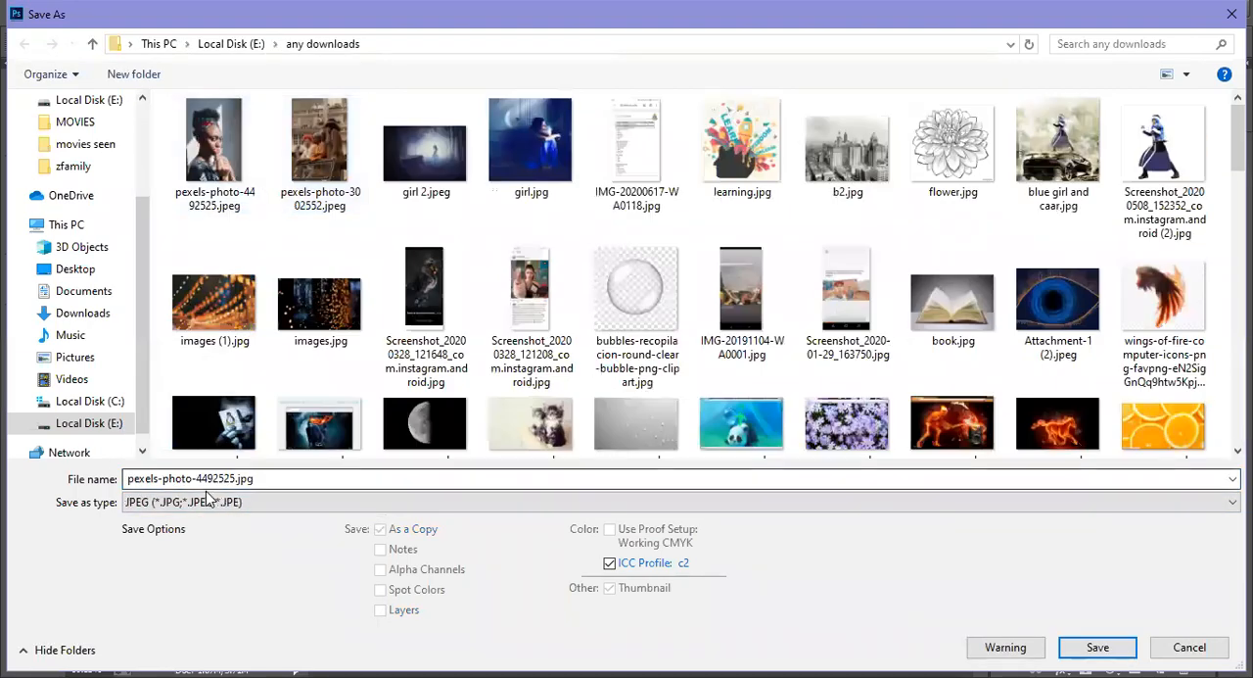
pyautogui.click(206, 477)
pyautogui.click(203, 477)
pyautogui.write('11')
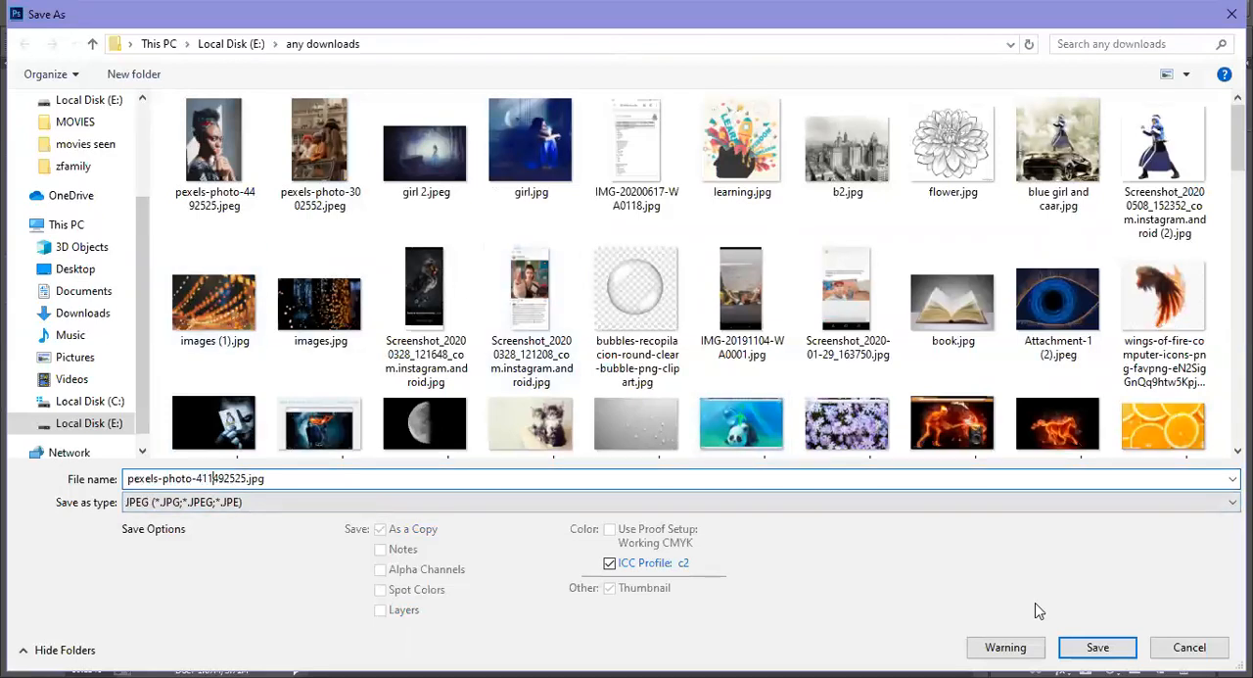
pyautogui.click(1098, 648)
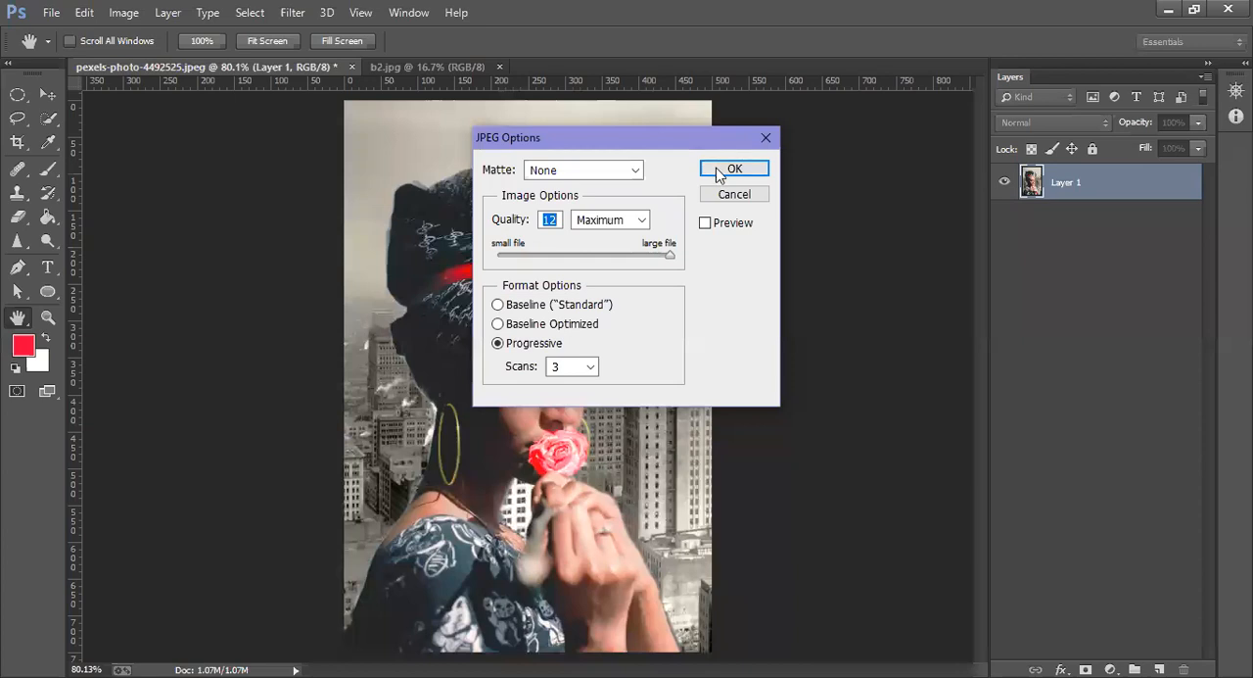
pyautogui.click(724, 170)
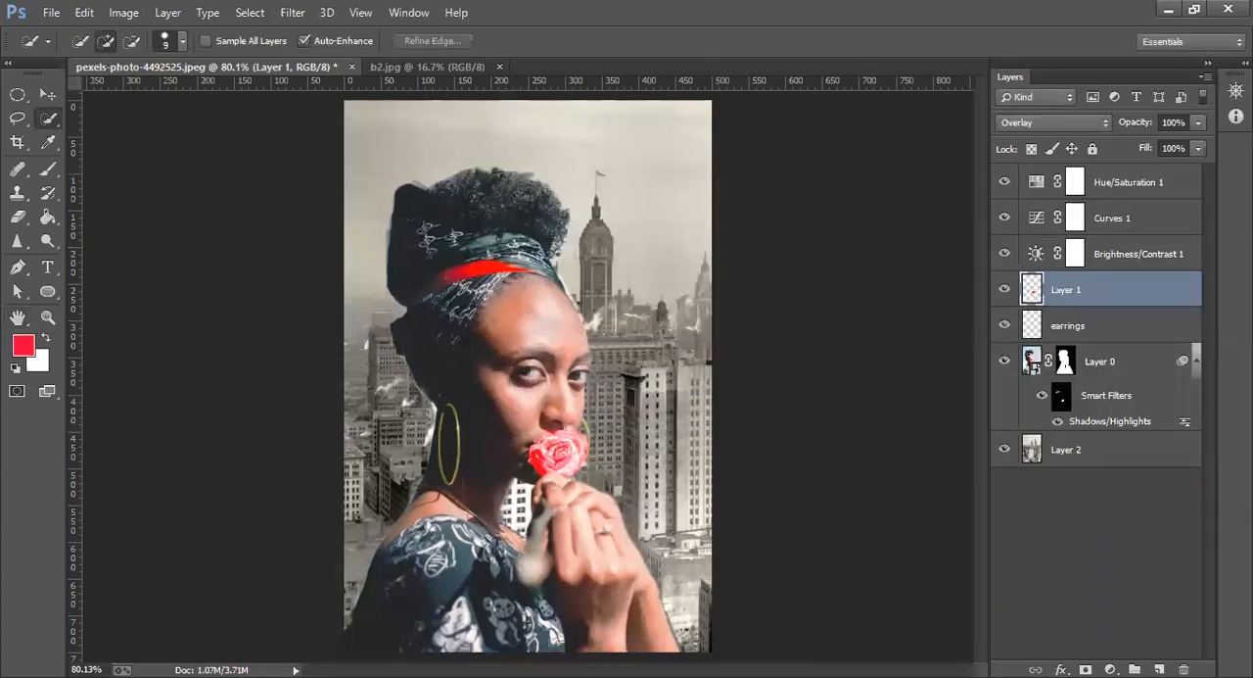